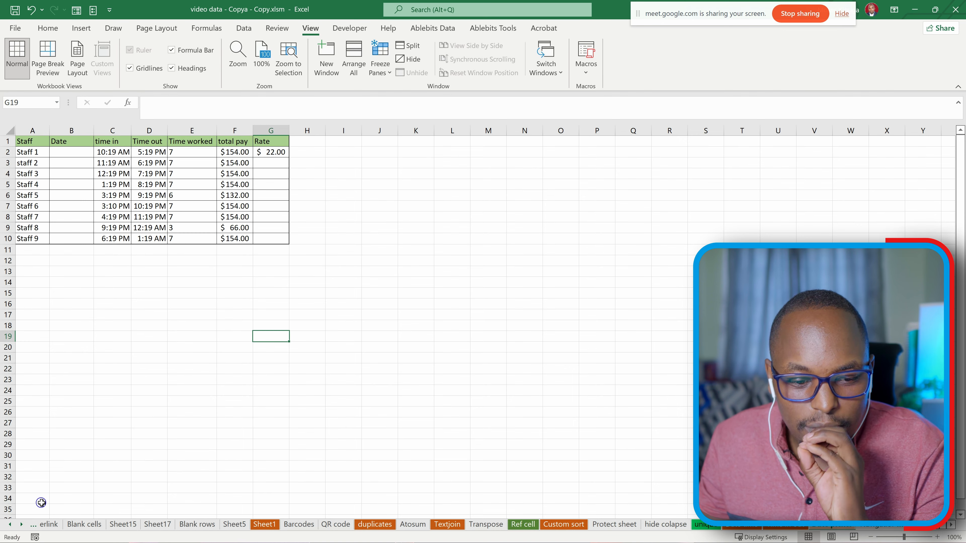
- Look through the contents of the Hyperlink, Blank cells and Sheet15 worksheets
left_click(49, 525)
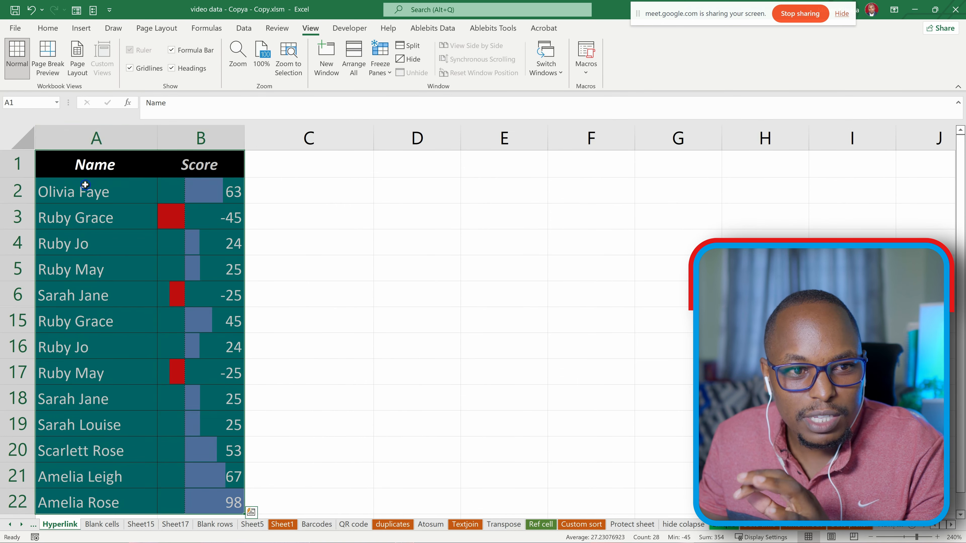
scroll(387, 376, "down", 1)
key("alt")
scroll(349, 339, "down", 10)
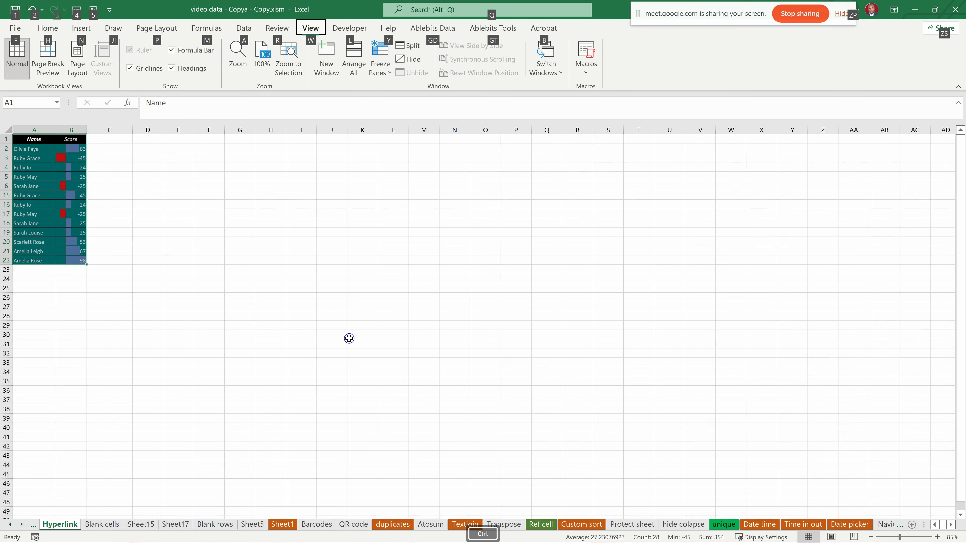
scroll(350, 339, "up", 1)
left_click(99, 524)
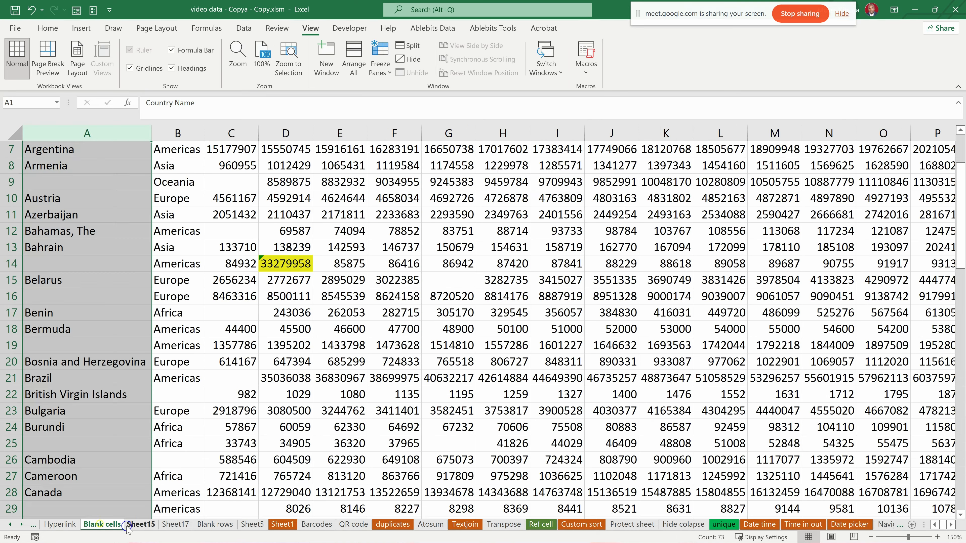
left_click(141, 524)
left_click(62, 524)
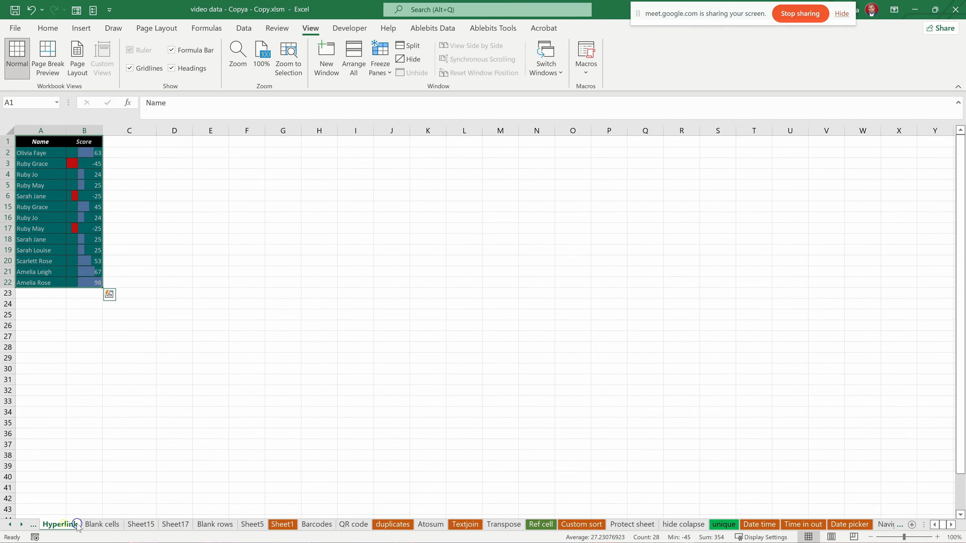
left_click(102, 524)
left_click(139, 524)
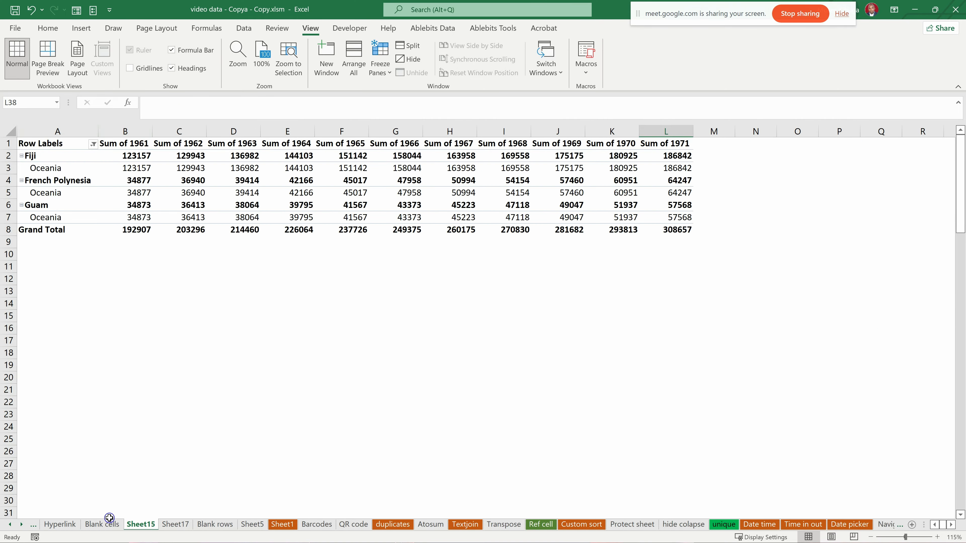
- Add a new worksheet directly after the Hyperlink sheet and name it "rename"
left_click(60, 525)
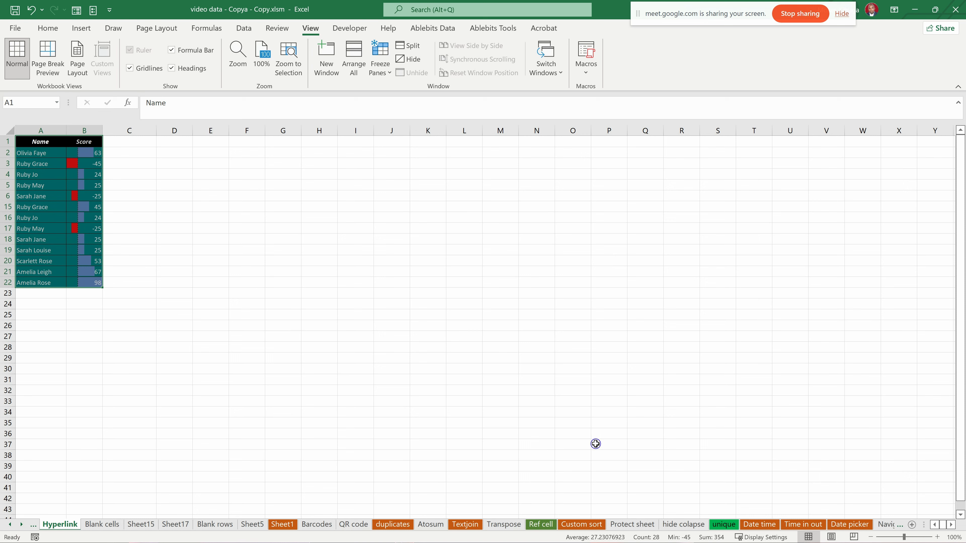
left_click(911, 524)
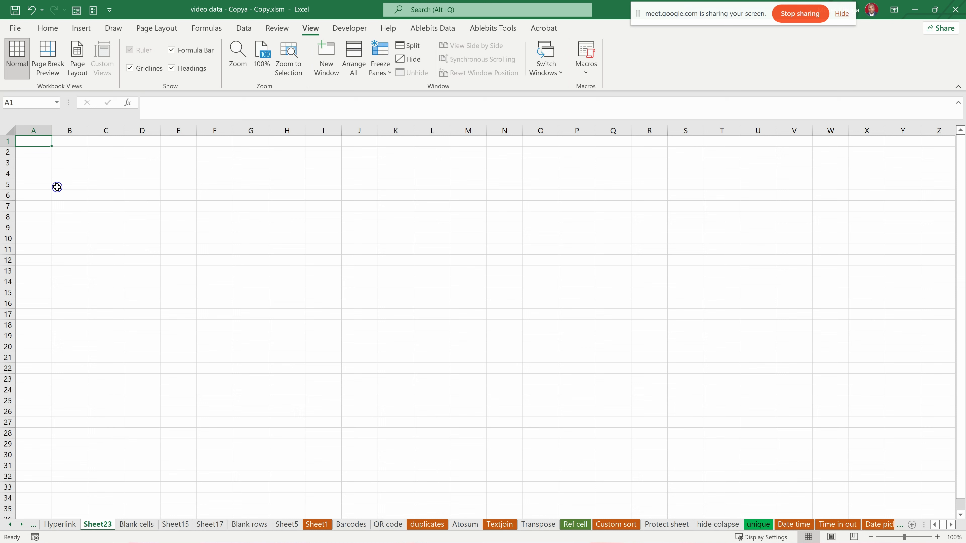
right_click(94, 525)
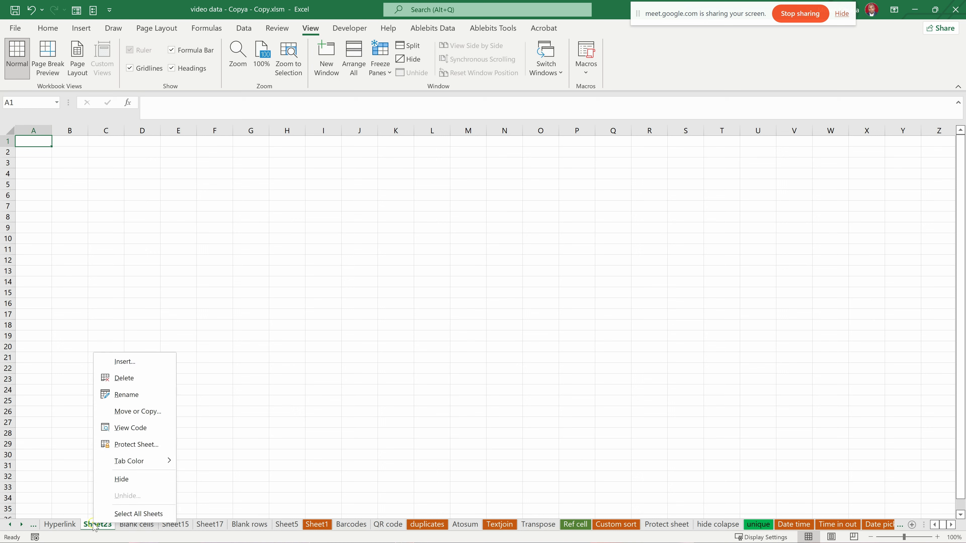
left_click(114, 396)
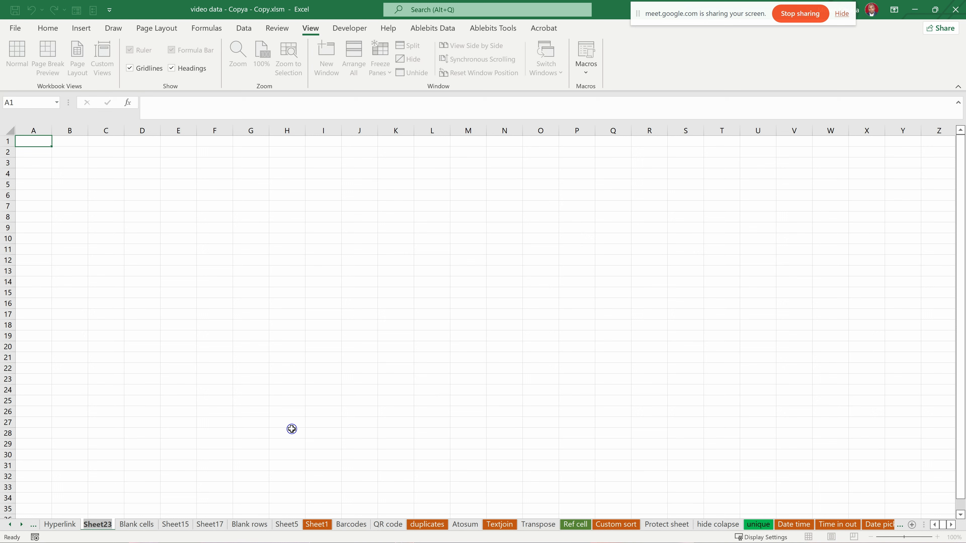
type("rename")
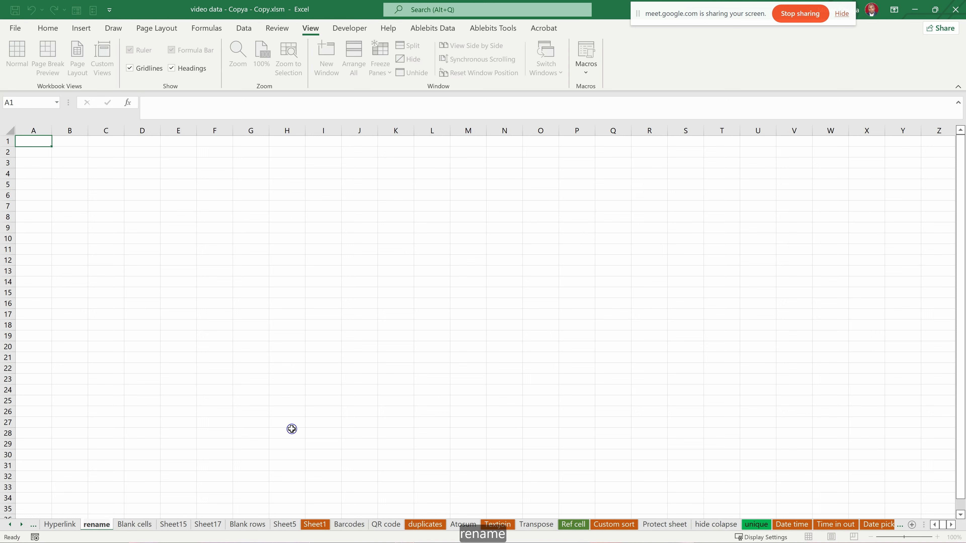
key("Return")
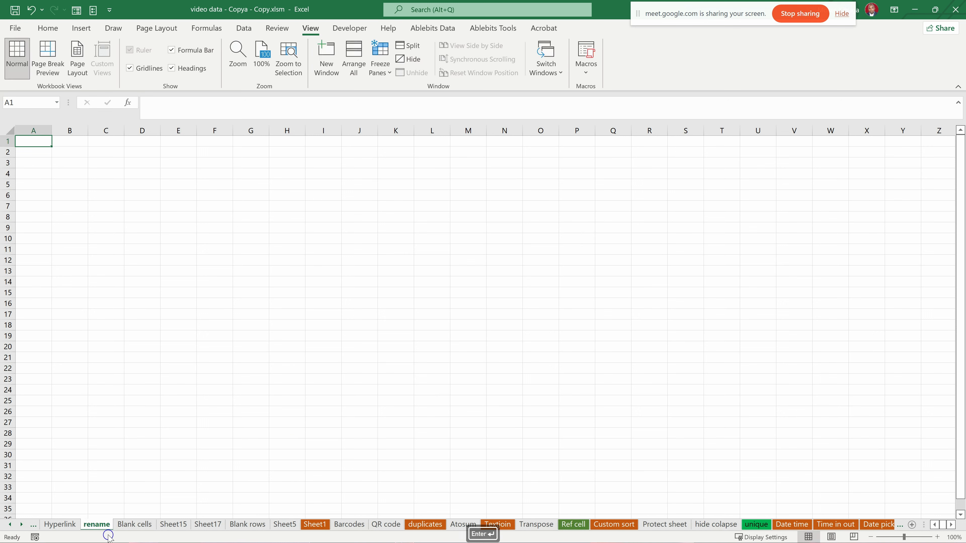
- Set the tab color of the "rename" sheet to the standard red
right_click(94, 527)
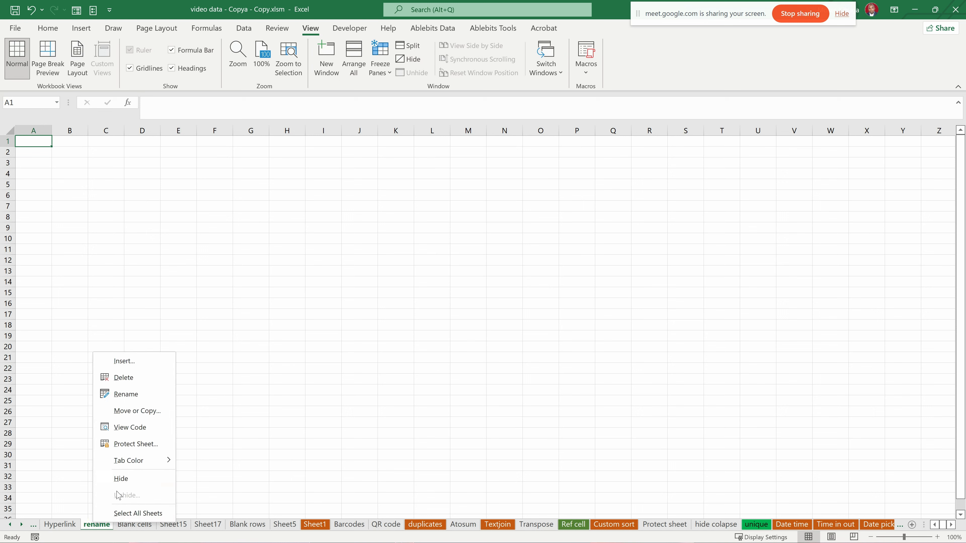
mouse_move(140, 467)
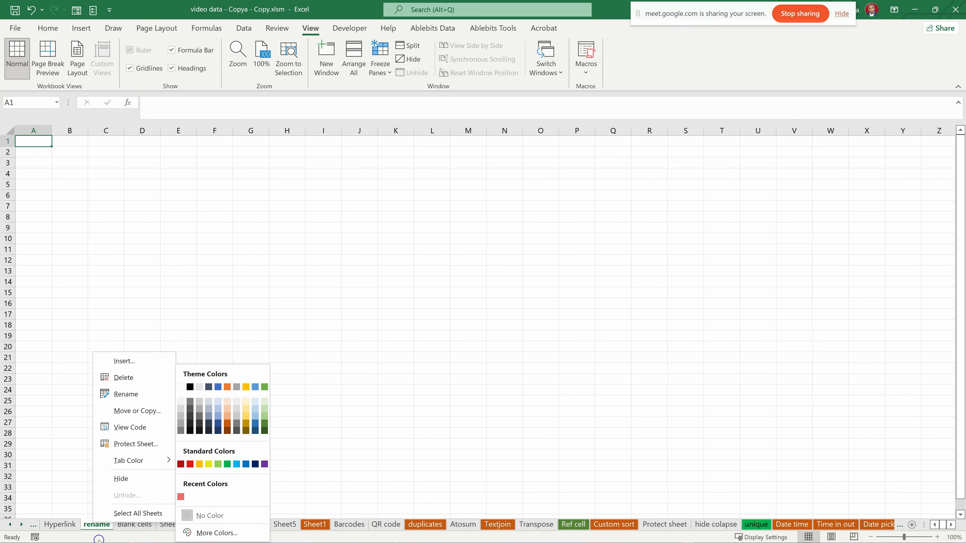
right_click(95, 528)
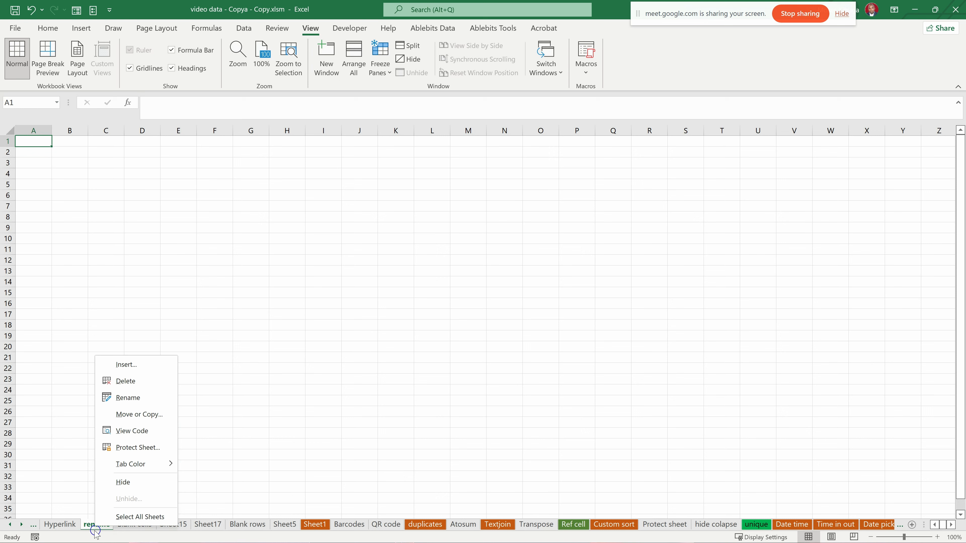
mouse_move(131, 465)
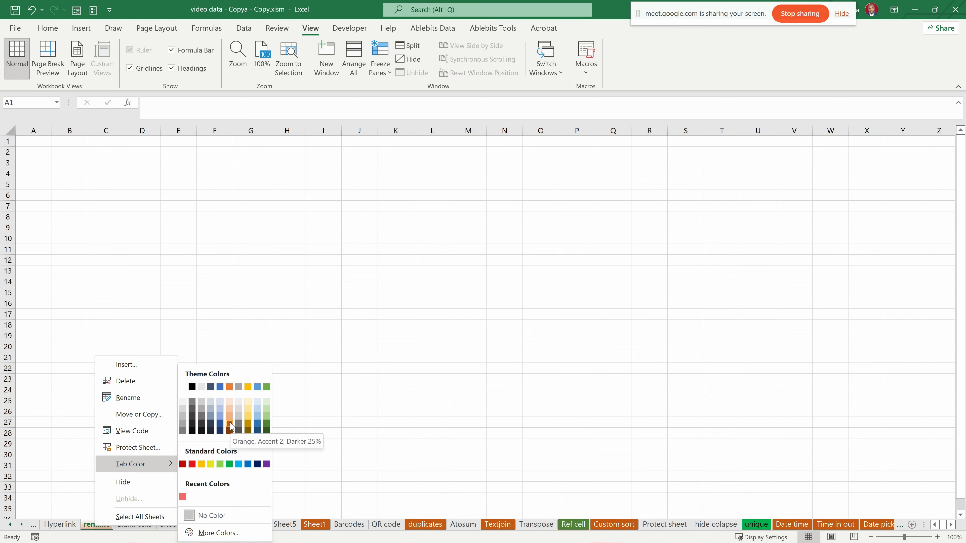
left_click(191, 464)
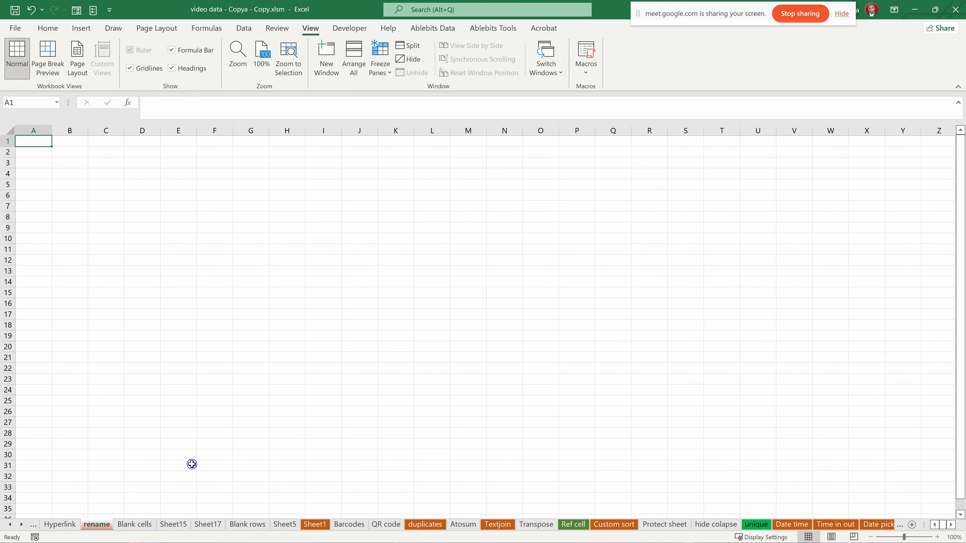
left_click(135, 488)
left_click(68, 525)
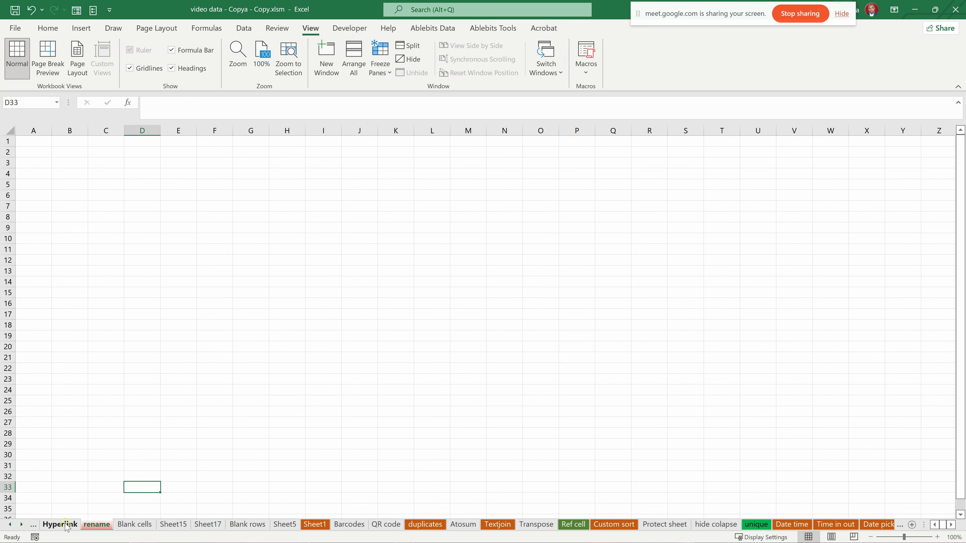
left_click(98, 526)
right_click(102, 527)
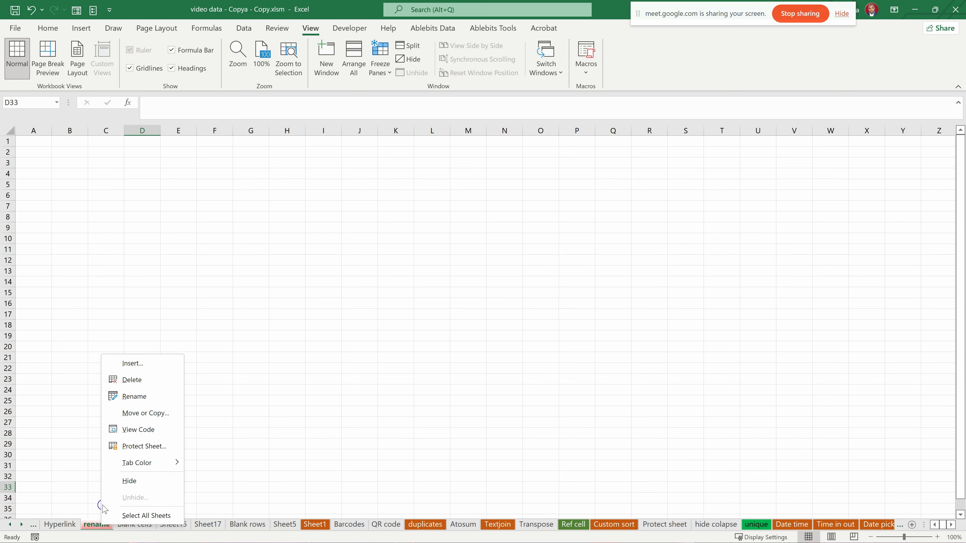
left_click(92, 525)
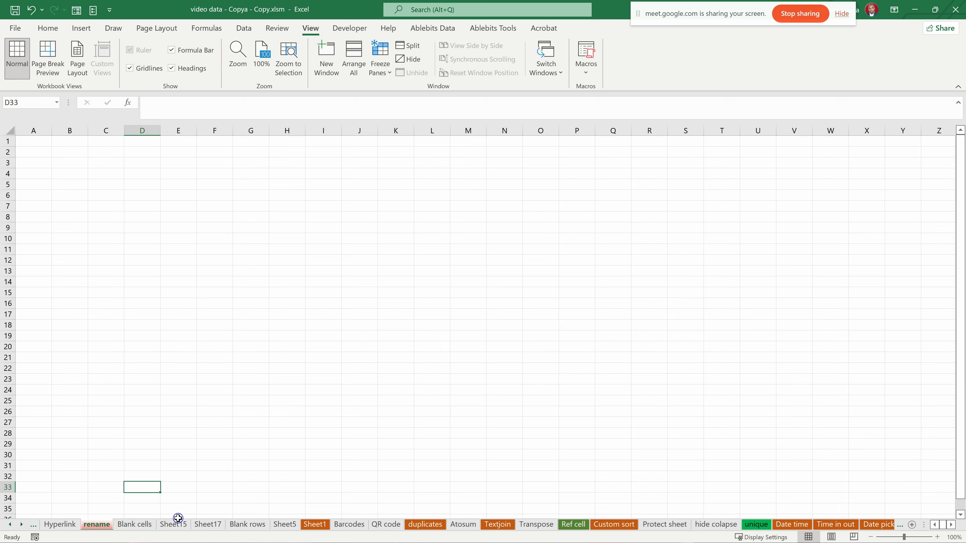
- Review the General and Spreadsheet Solutions sheet types that can be inserted before the Blank cells sheet, without inserting any
left_click(133, 526)
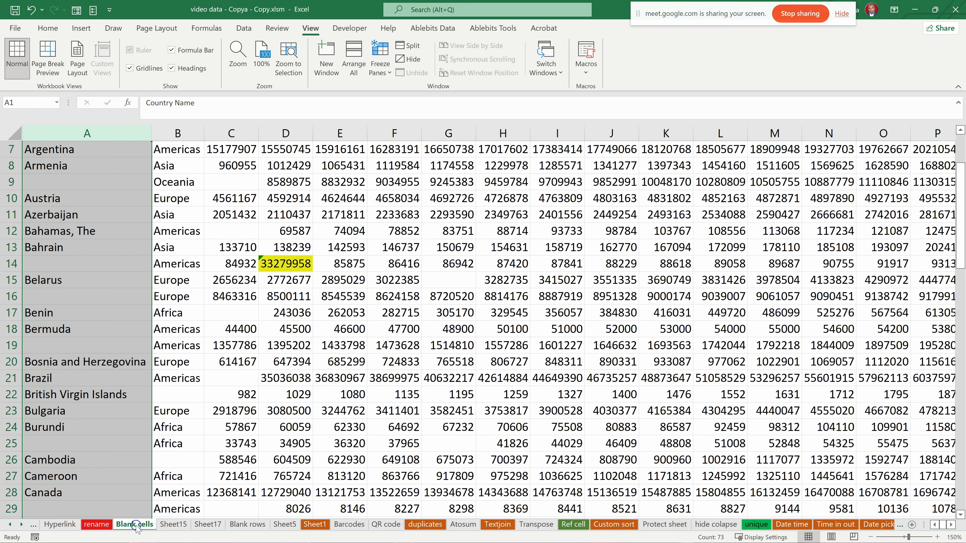
right_click(134, 526)
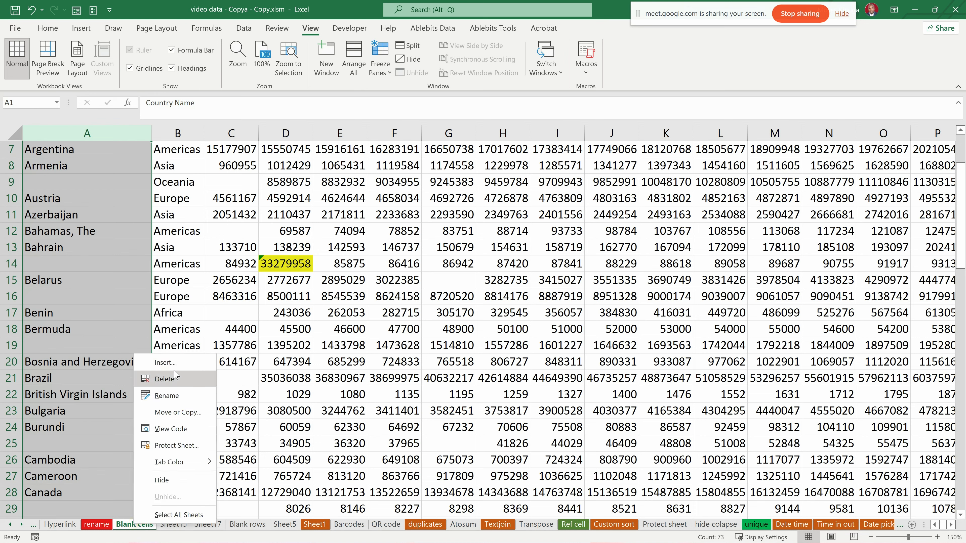
left_click(169, 364)
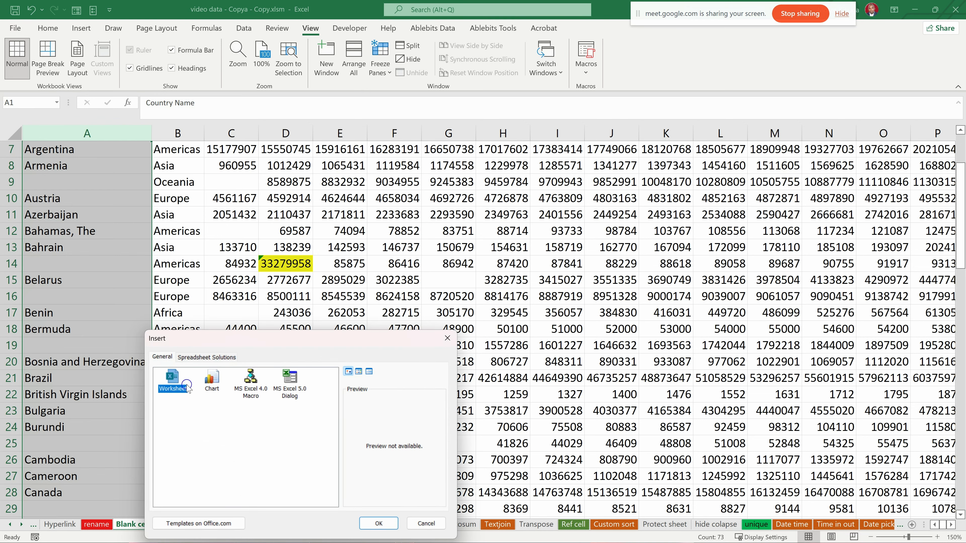
left_click_drag(189, 343, 241, 230)
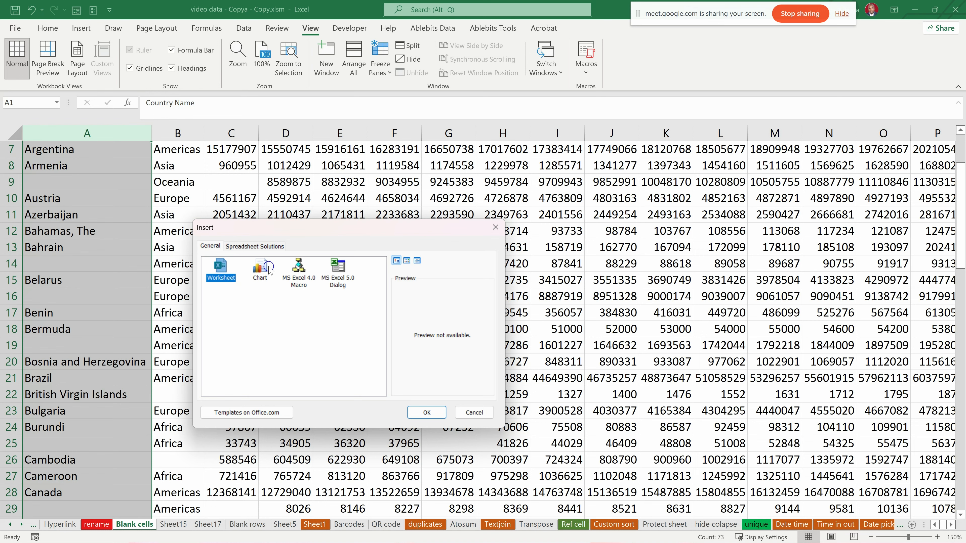
left_click(259, 268)
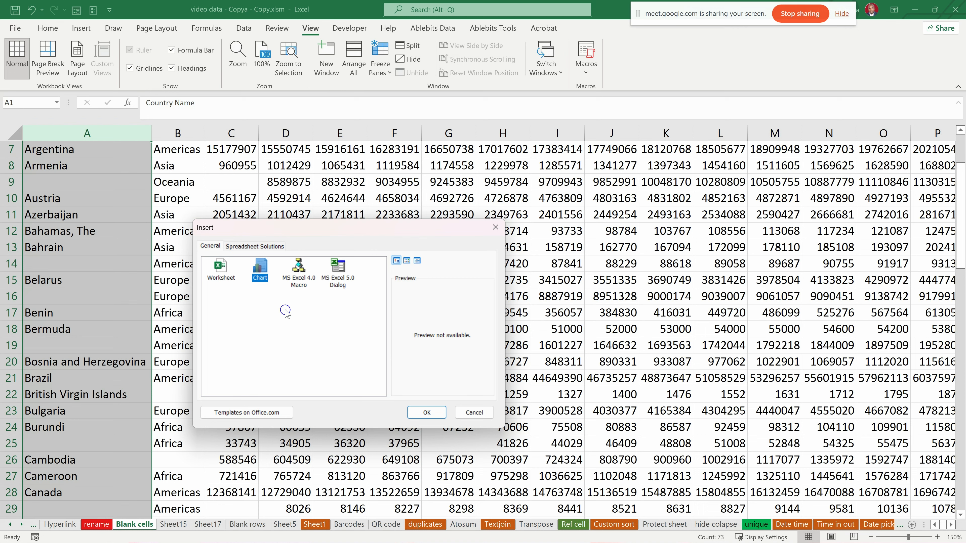
left_click(246, 245)
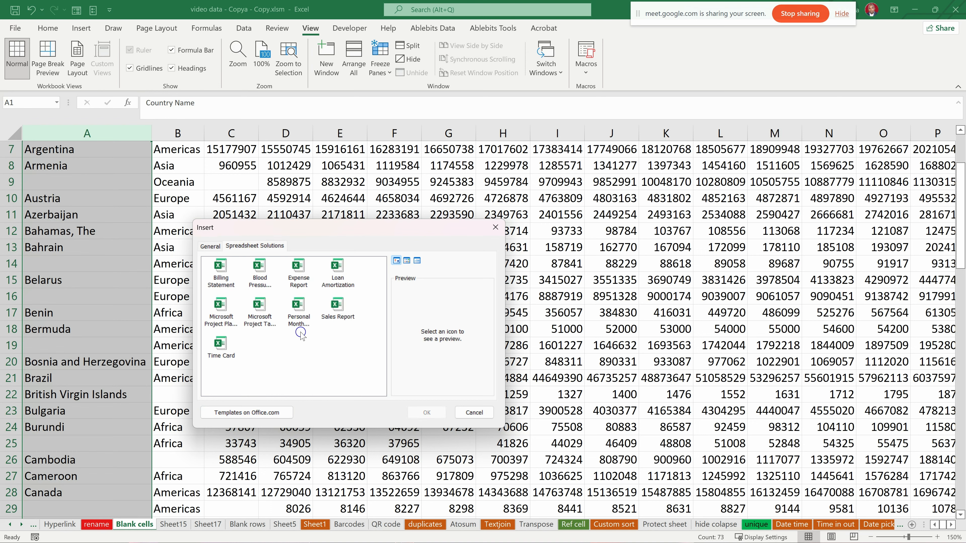
left_click_drag(270, 228, 312, 217)
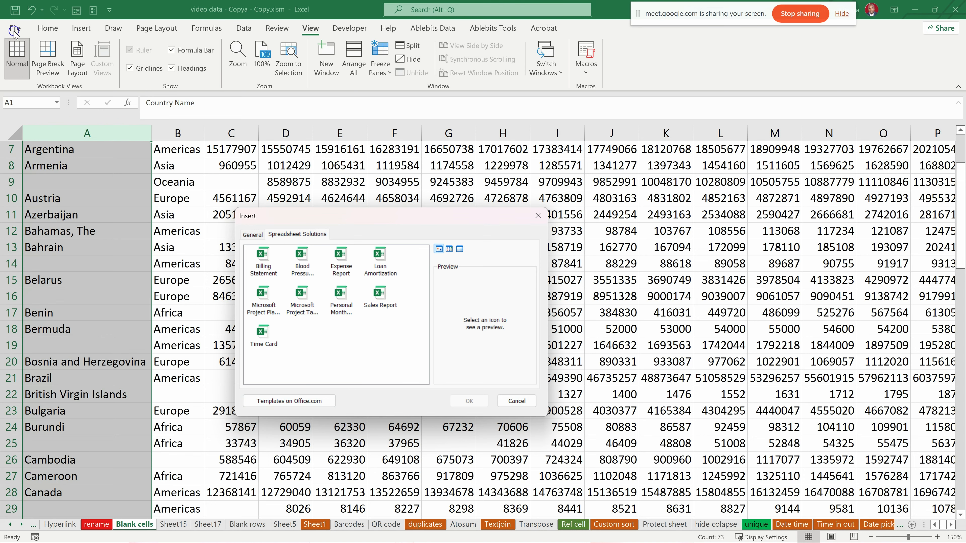
left_click(518, 401)
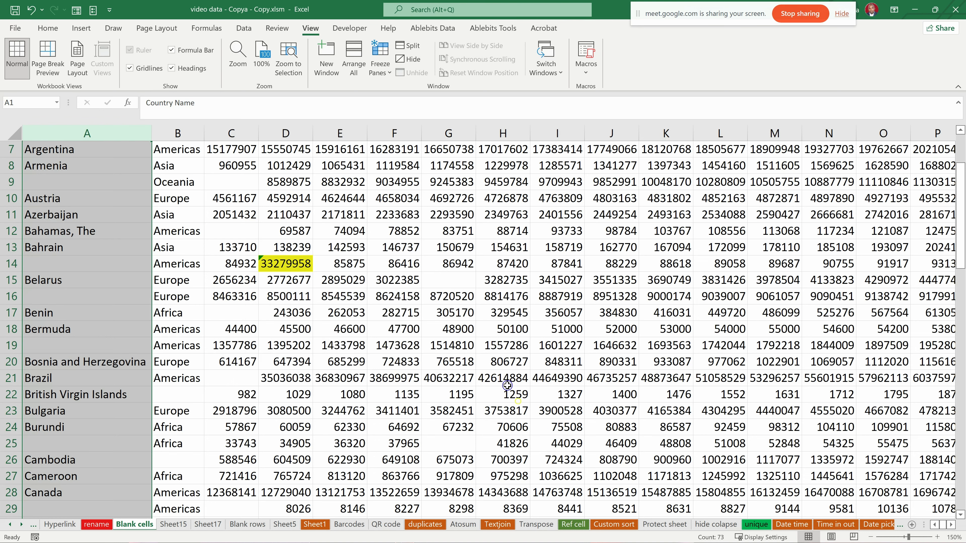
left_click(15, 28)
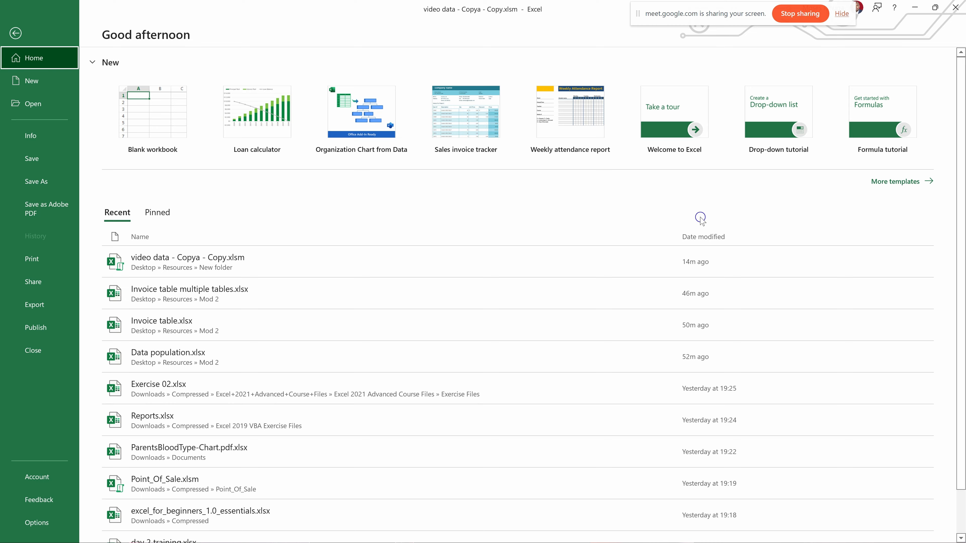
left_click(15, 33)
- Insert a blank worksheet directly before the Blank cells sheet
right_click(126, 526)
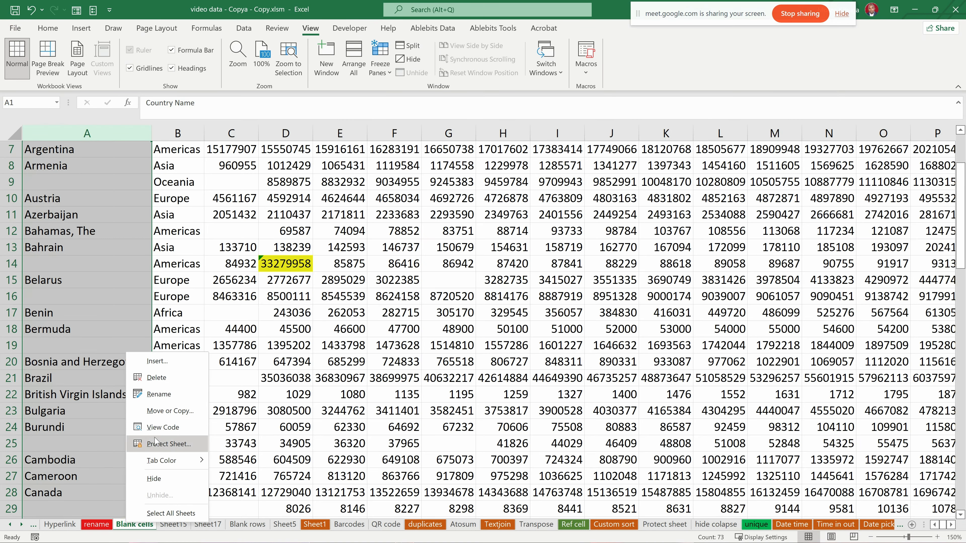
left_click(157, 361)
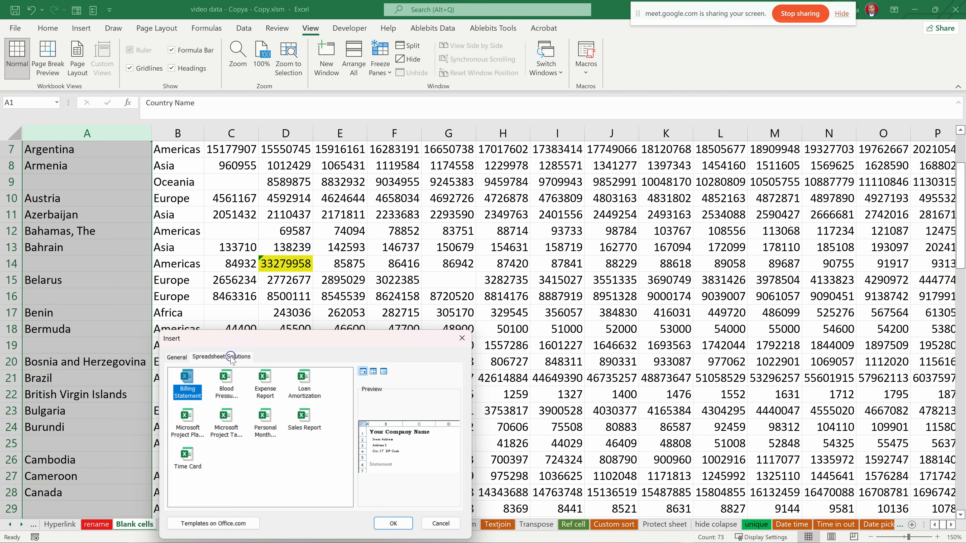
left_click(187, 416)
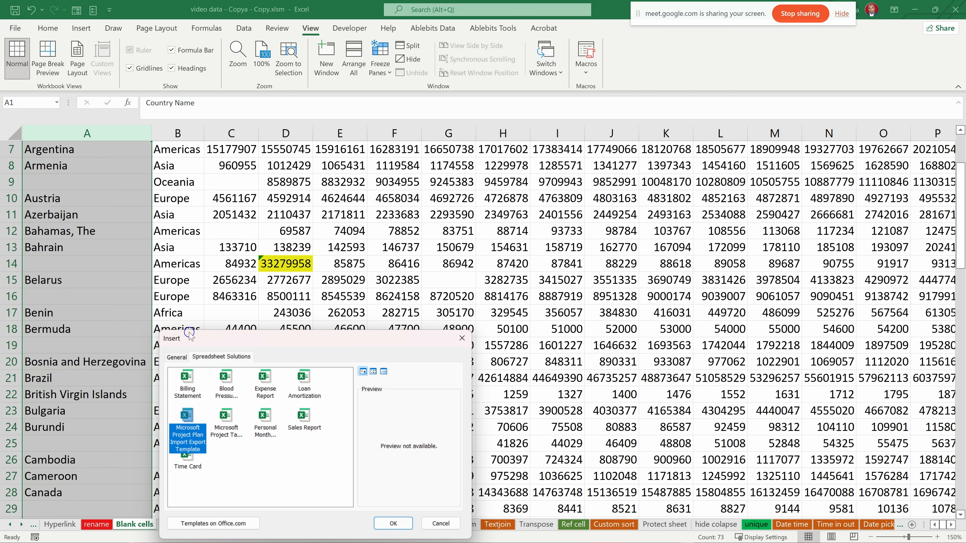
left_click_drag(258, 338, 305, 212)
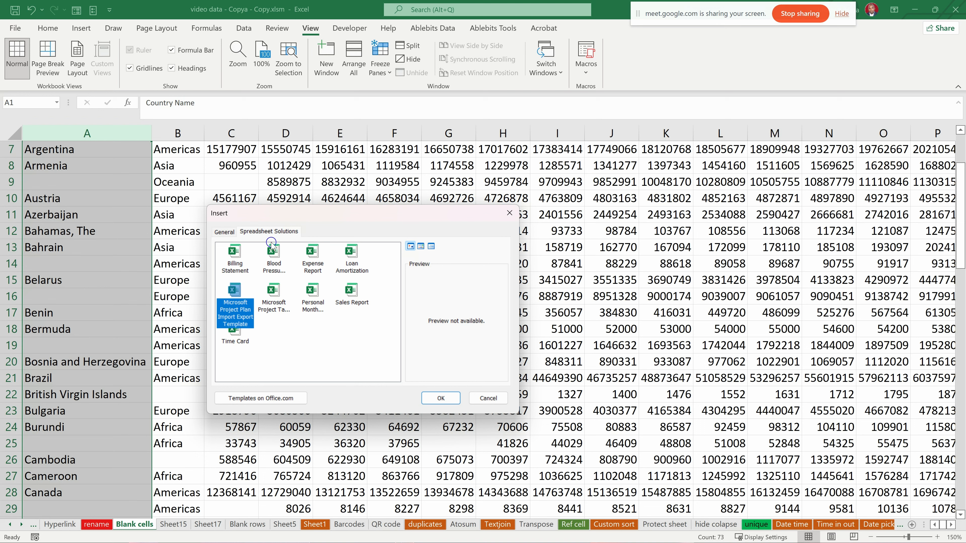
left_click(225, 232)
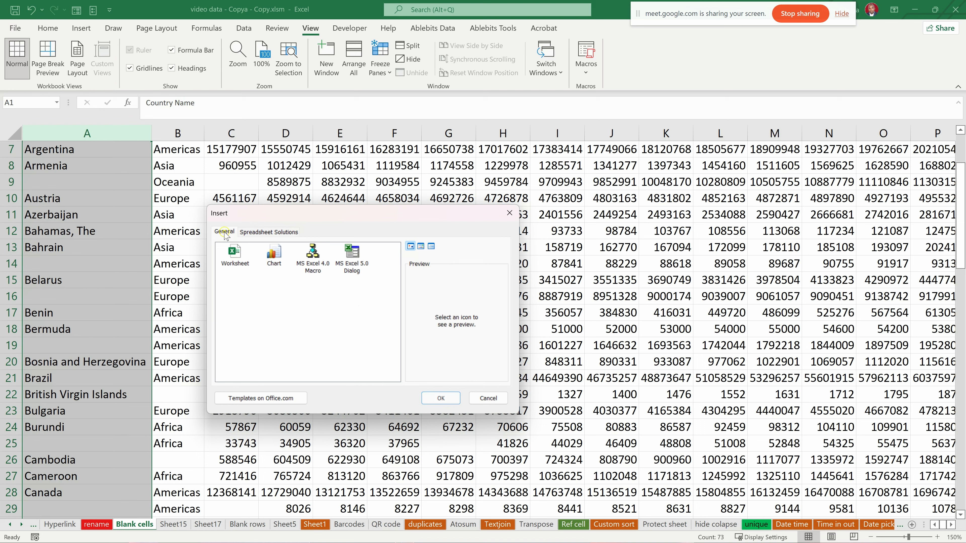
left_click(232, 259)
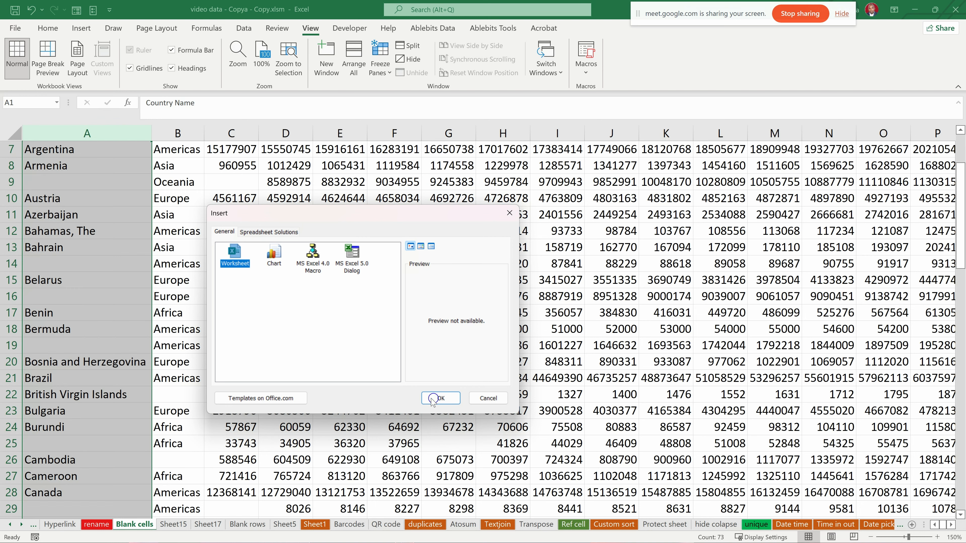
left_click(443, 398)
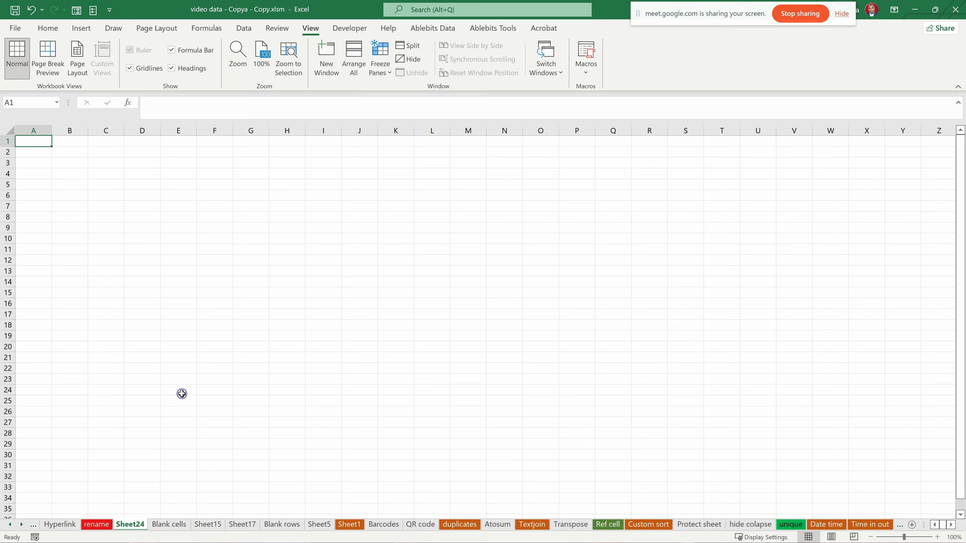
- Delete the blank worksheet located directly before the Blank cells sheet and accept its permanent removal
right_click(129, 525)
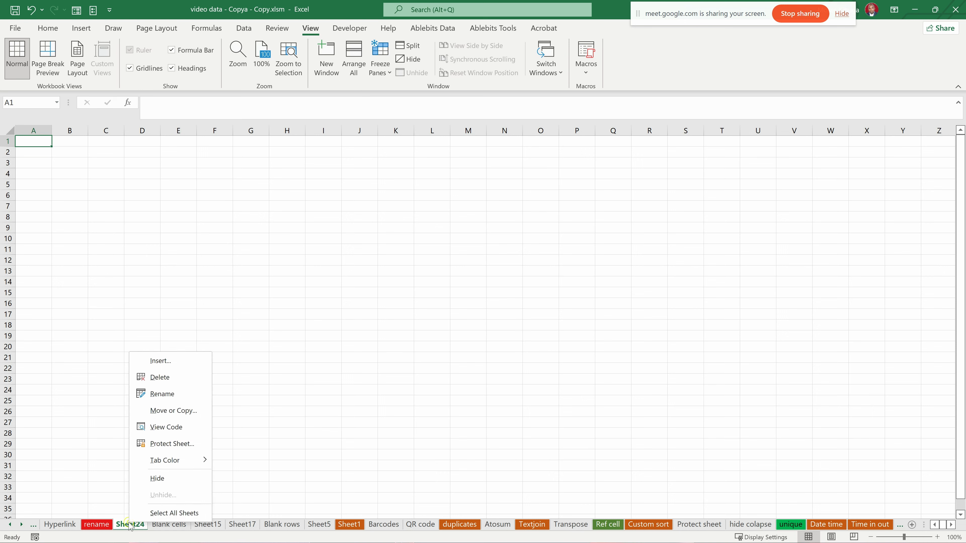
left_click(170, 348)
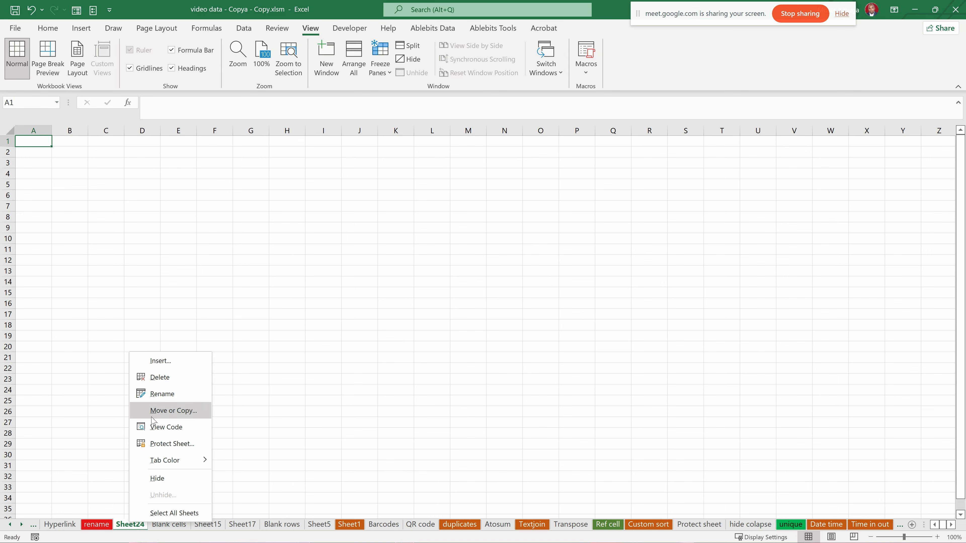
left_click(154, 377)
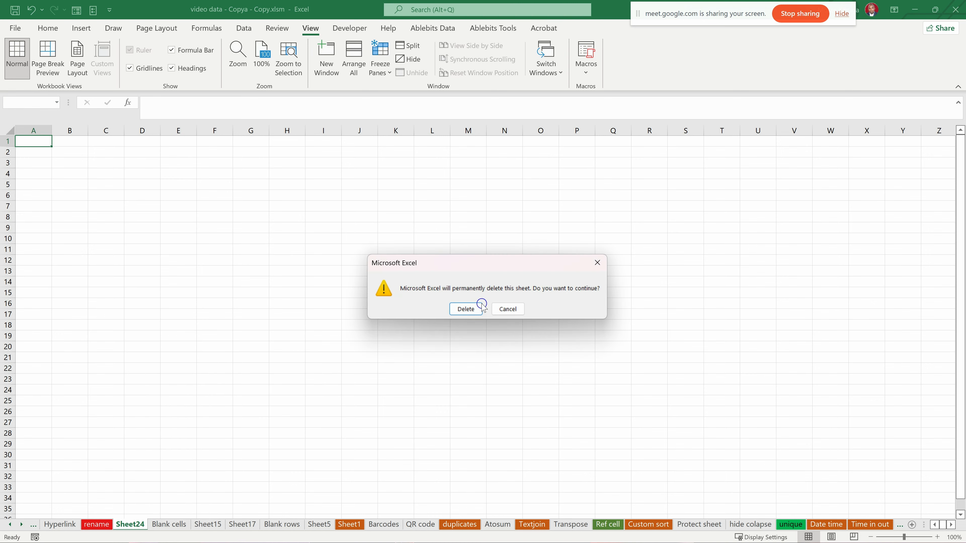
left_click(467, 309)
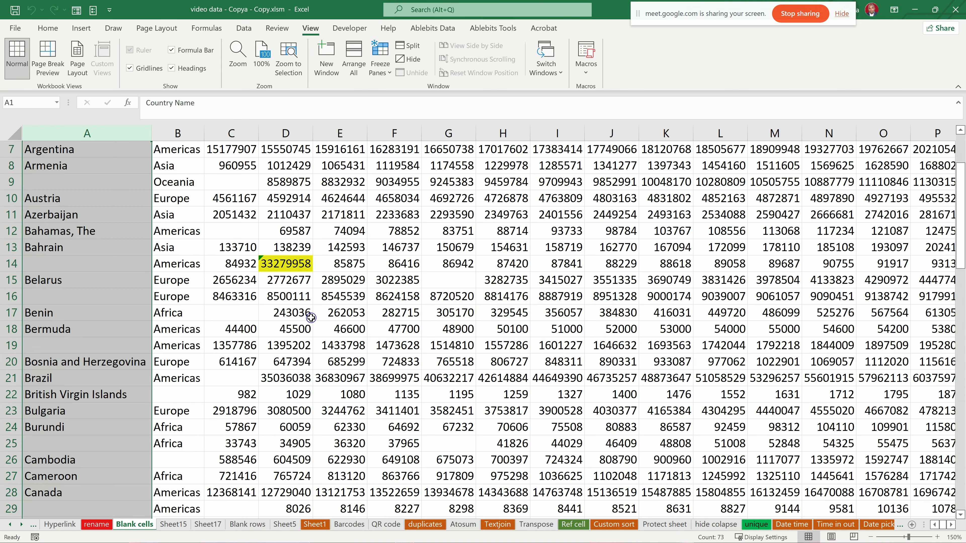
- Review the sheet options available for the "rename" sheet, including Protect Sheet, without applying any
left_click(108, 524)
right_click(103, 528)
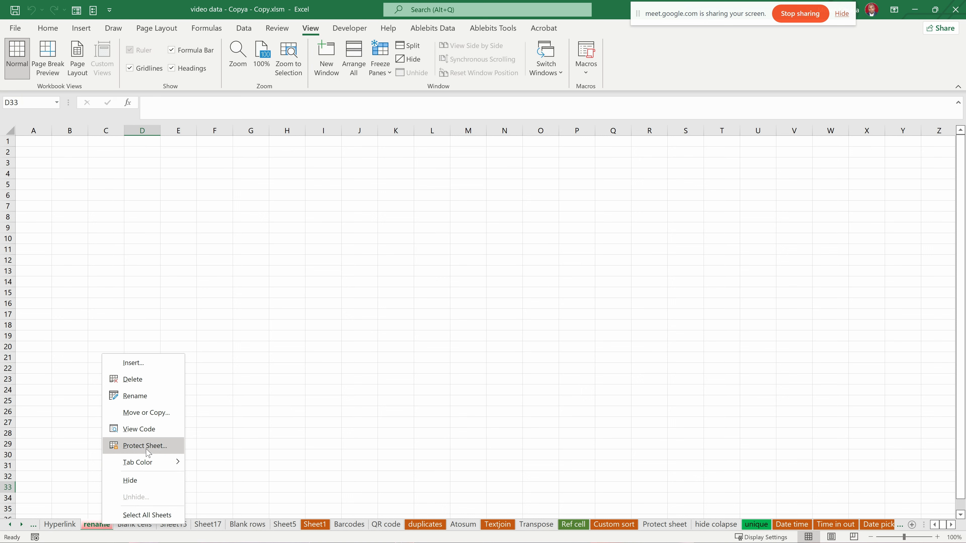
left_click(235, 419)
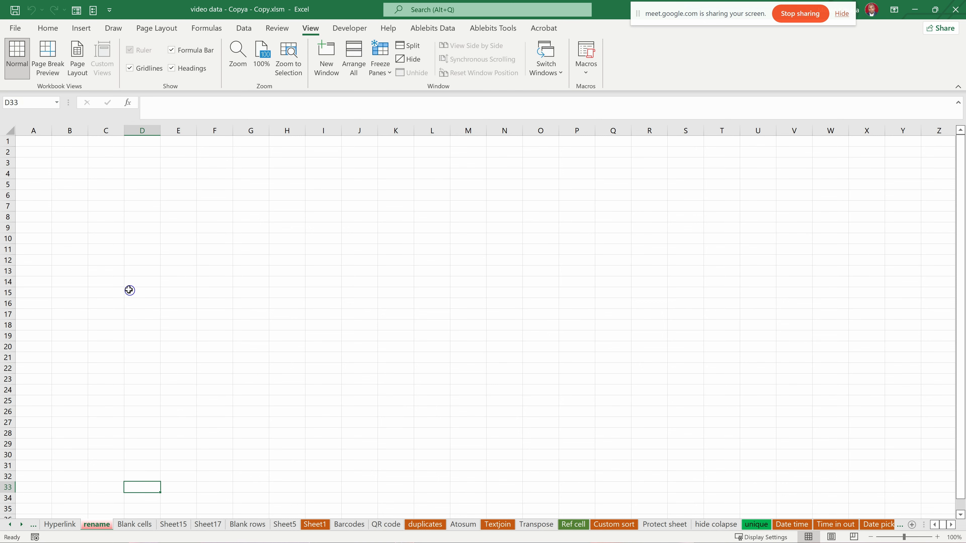
- Switch to the QR code sheet and narrow its Country Name and Region columns
left_click(71, 525)
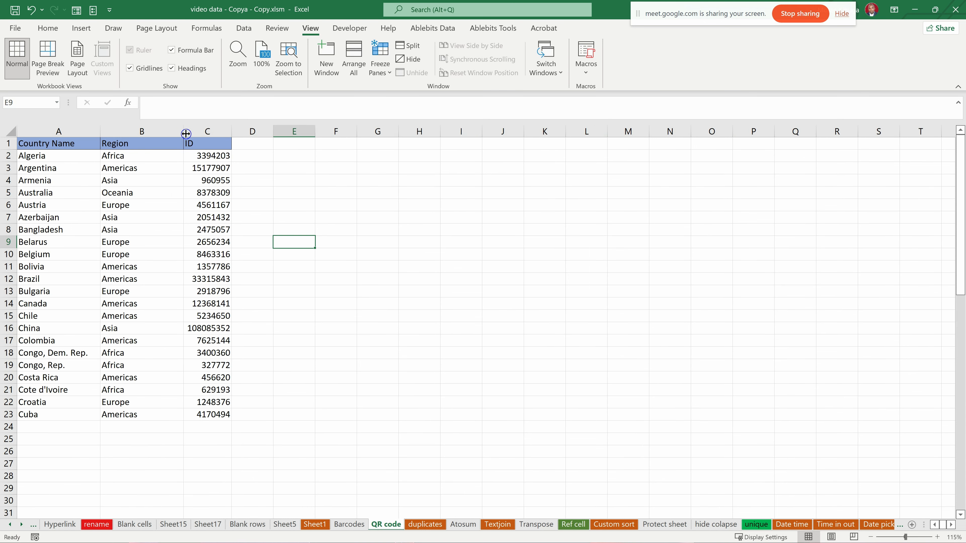
left_click_drag(183, 134, 158, 135)
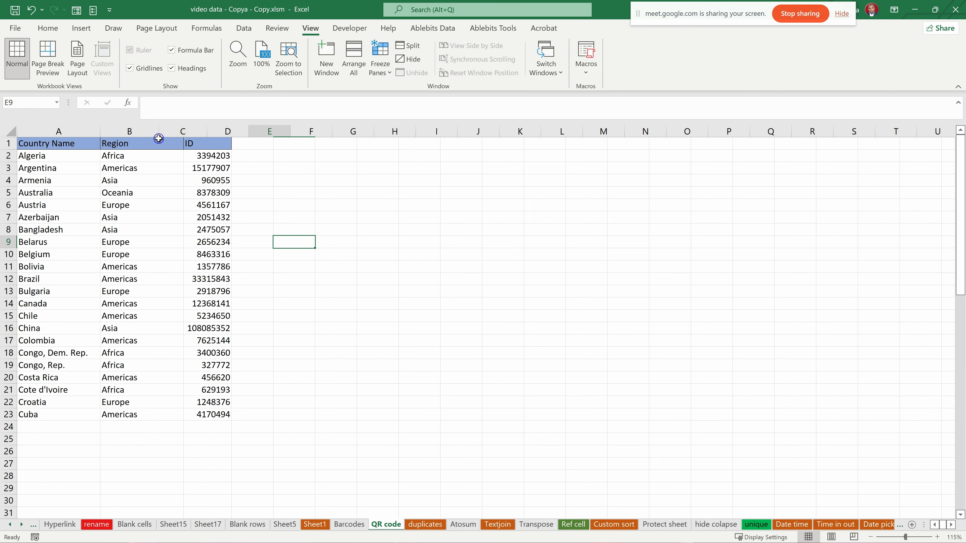
mouse_move(100, 133)
left_mouse_down()
mouse_move(81, 136)
mouse_move(96, 133)
left_mouse_up()
left_click(48, 160)
left_click_drag(50, 183, 57, 401)
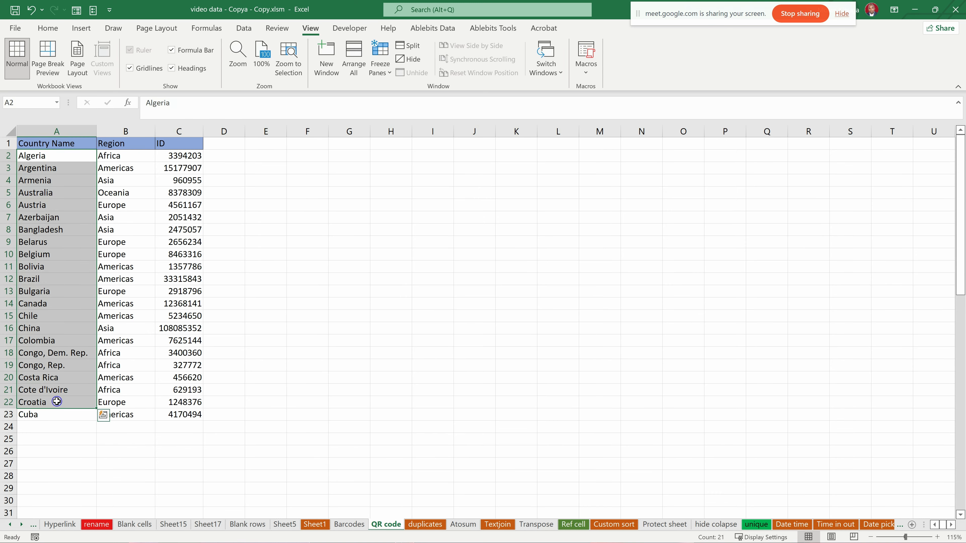
- Add the header "Names" in cell D1 of the QR code sheet and widen column D
left_click(227, 144)
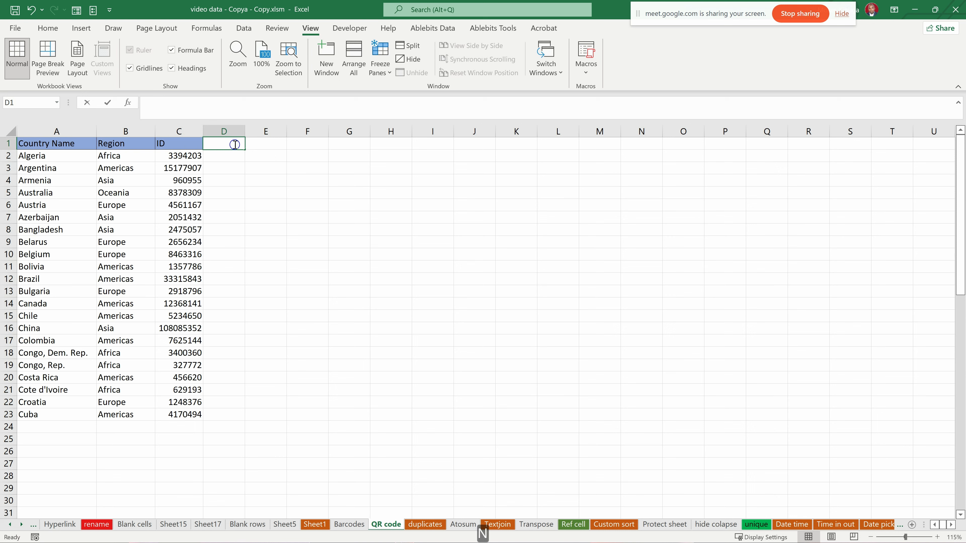
type("Nme")
key("BackSpace")
key("BackSpace")
type("a")
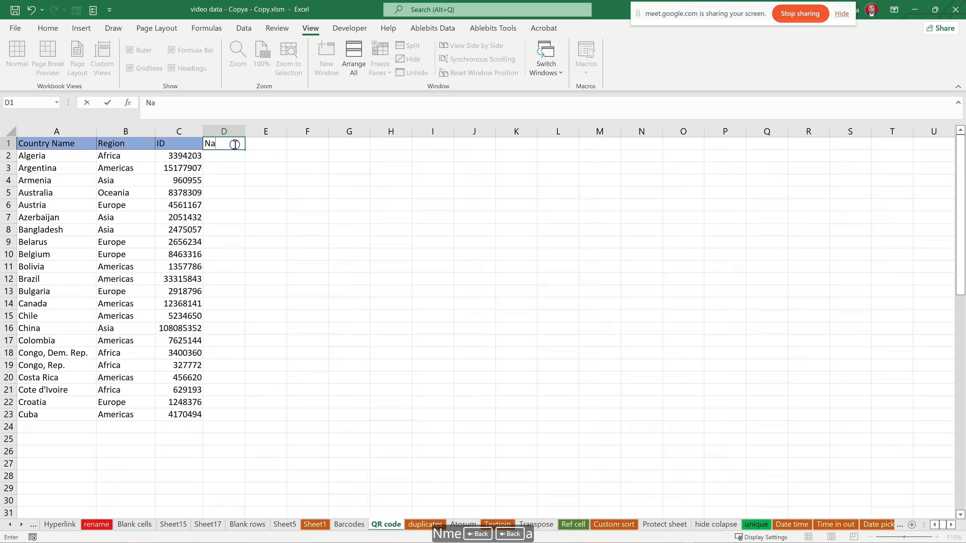
type("mes")
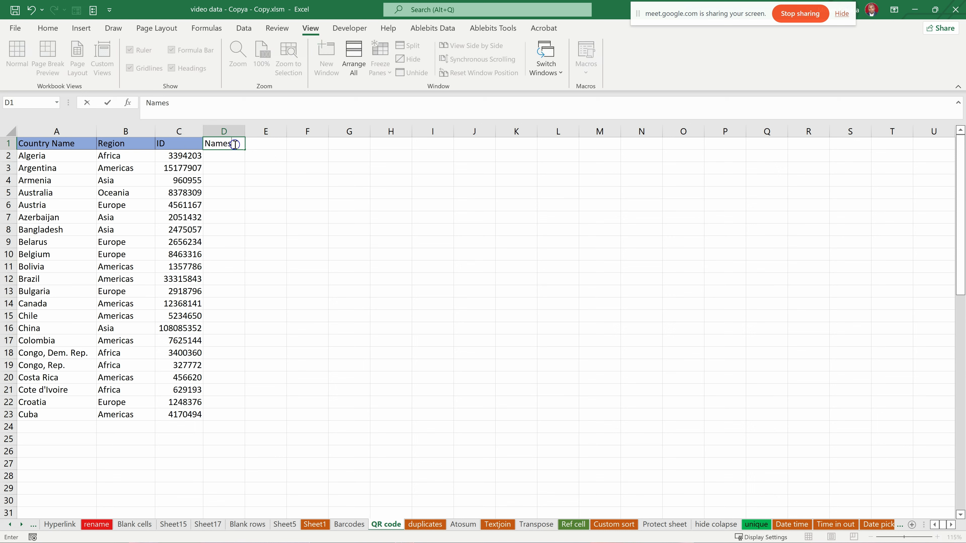
key("Return")
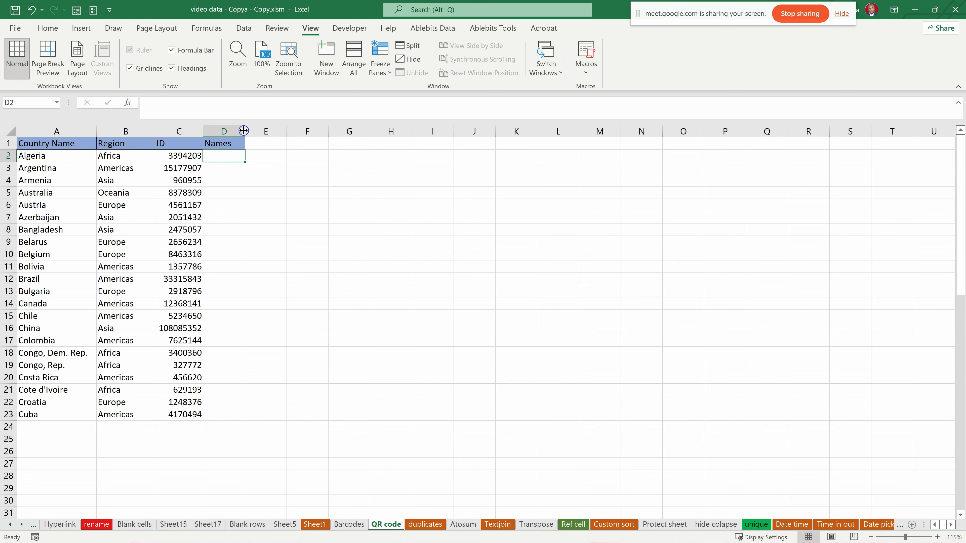
left_click_drag(244, 132, 290, 132)
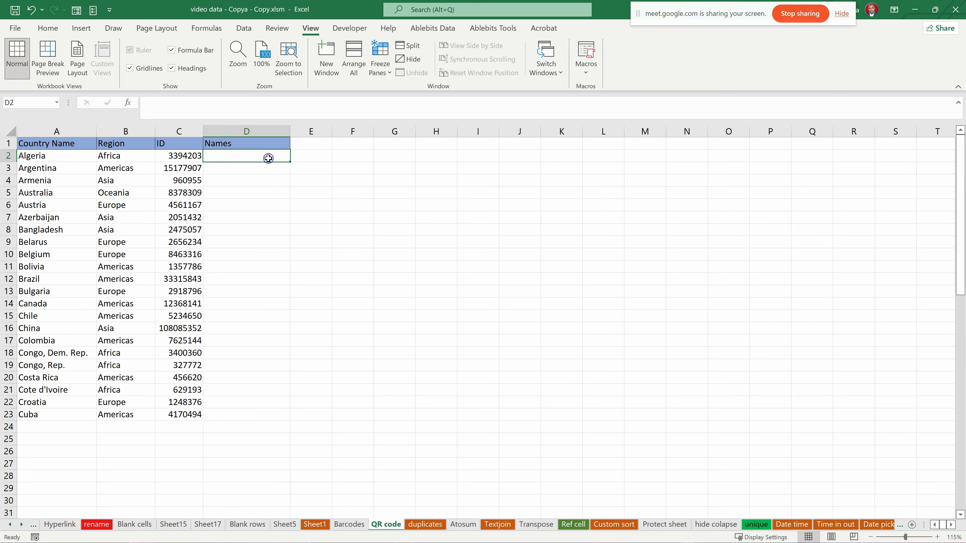
left_click(220, 180)
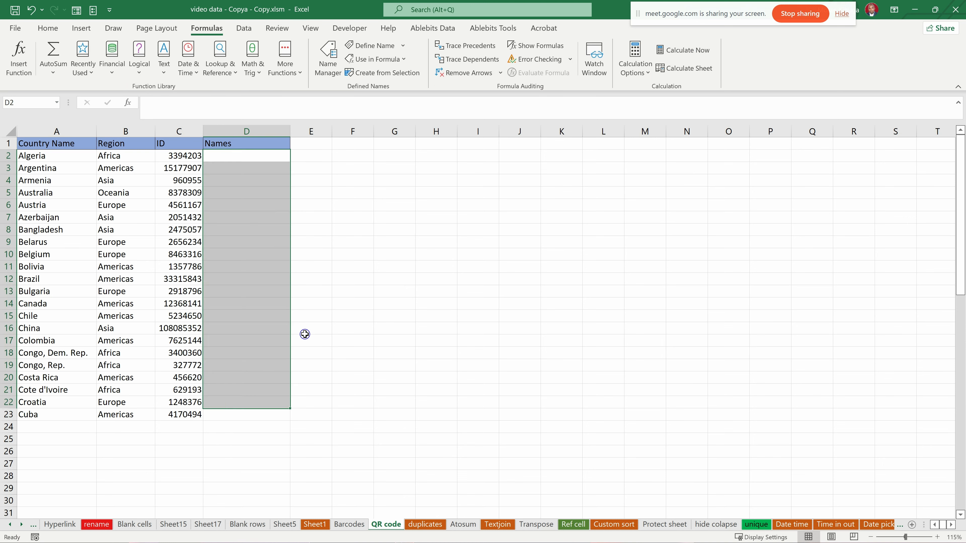
left_click(306, 329)
left_click_drag(252, 165, 242, 352)
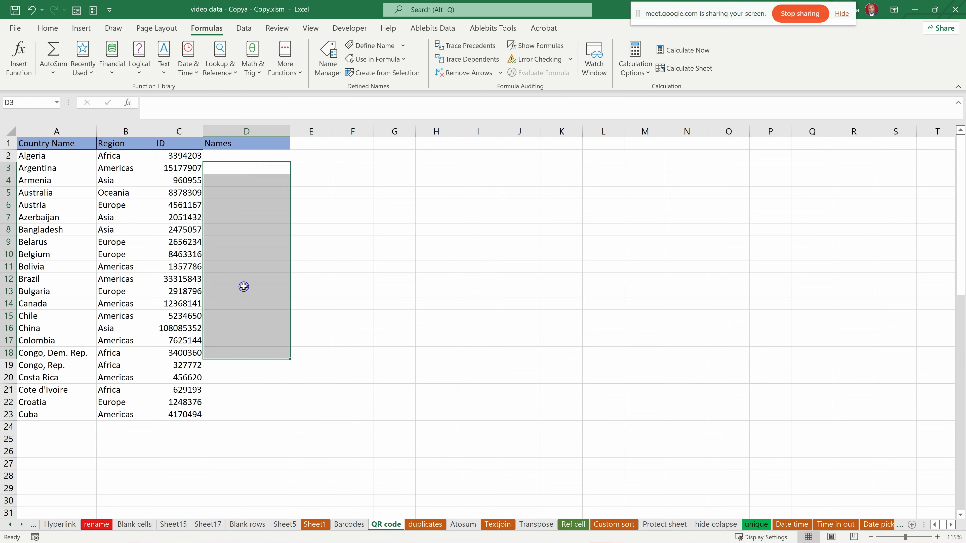
left_click(232, 198)
left_click_drag(252, 153, 226, 414)
left_click(336, 290)
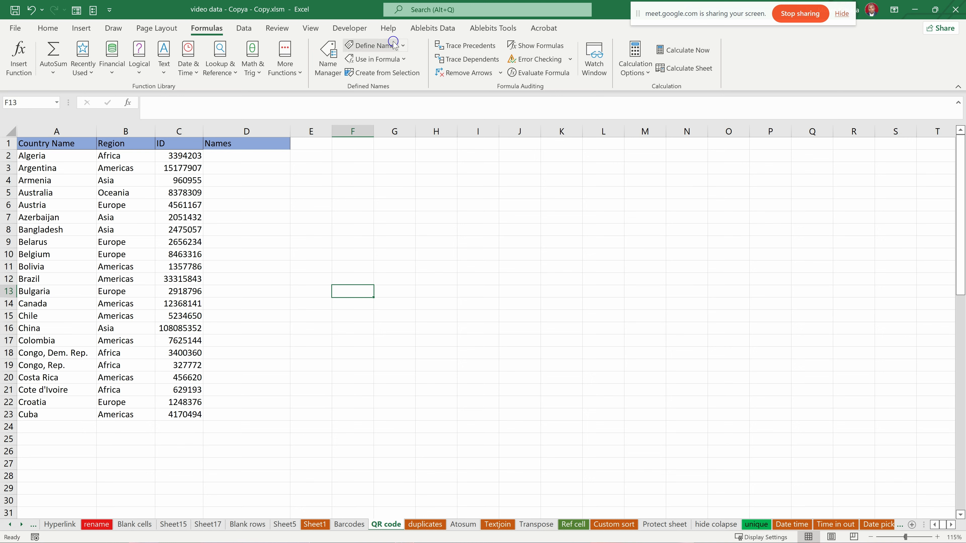
left_click(65, 207)
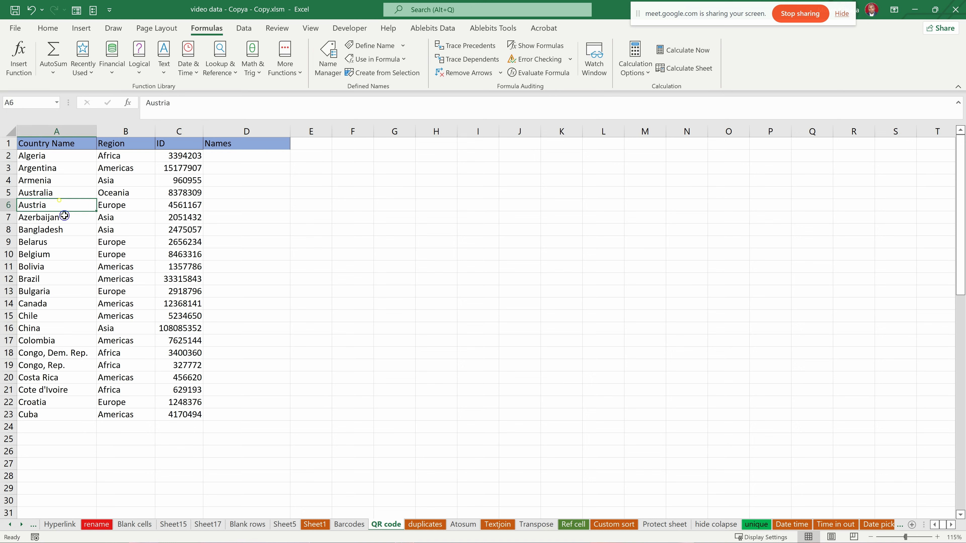
- Protect the QR code sheet with a password, disallowing the selection of both locked and unlocked cells, and re-enter the password to confirm
left_click(311, 29)
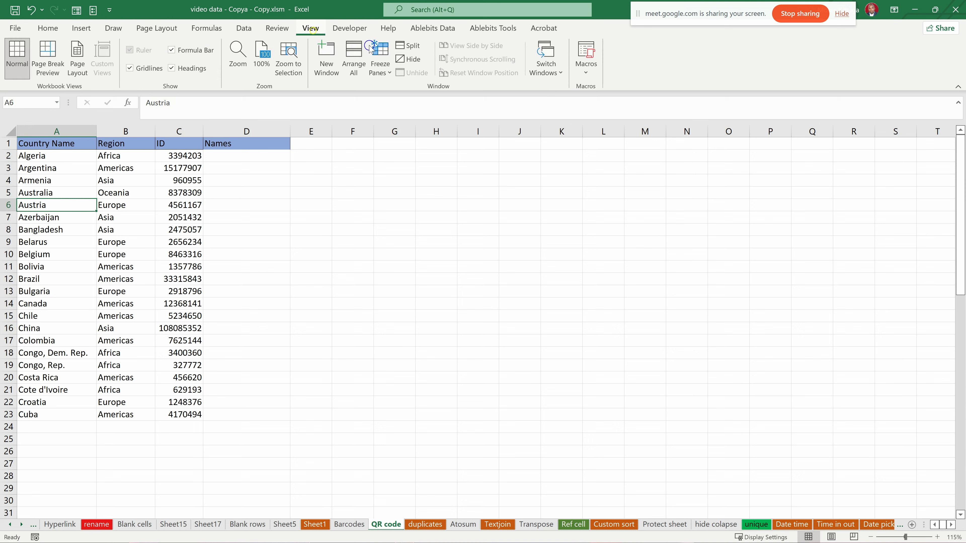
left_click(277, 29)
left_click(451, 71)
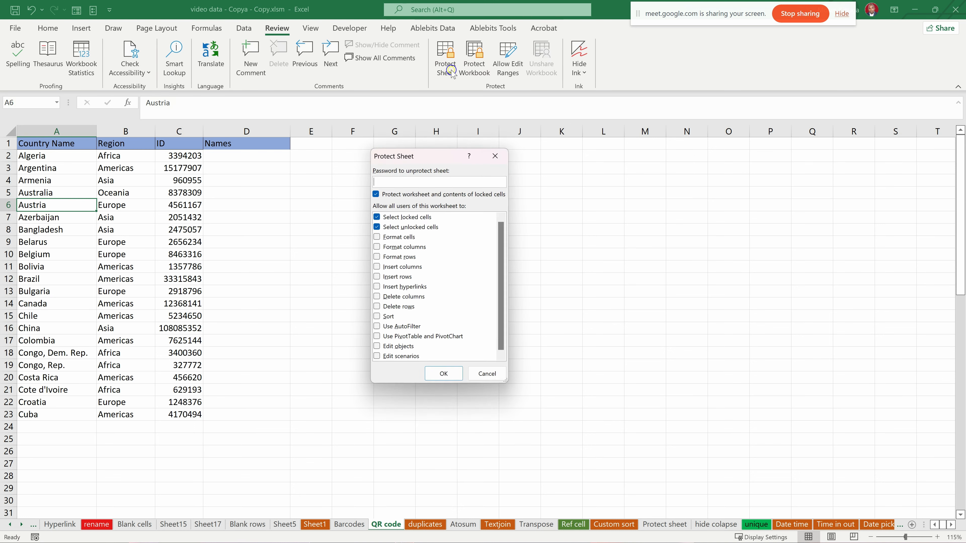
left_click_drag(416, 155, 385, 103)
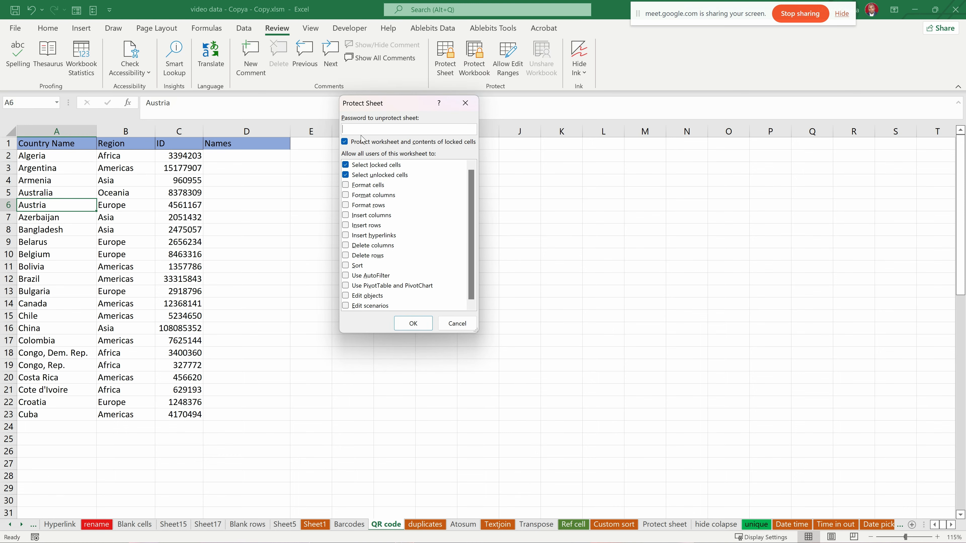
type("1234")
left_click(348, 176)
scroll(380, 254, "down", 1)
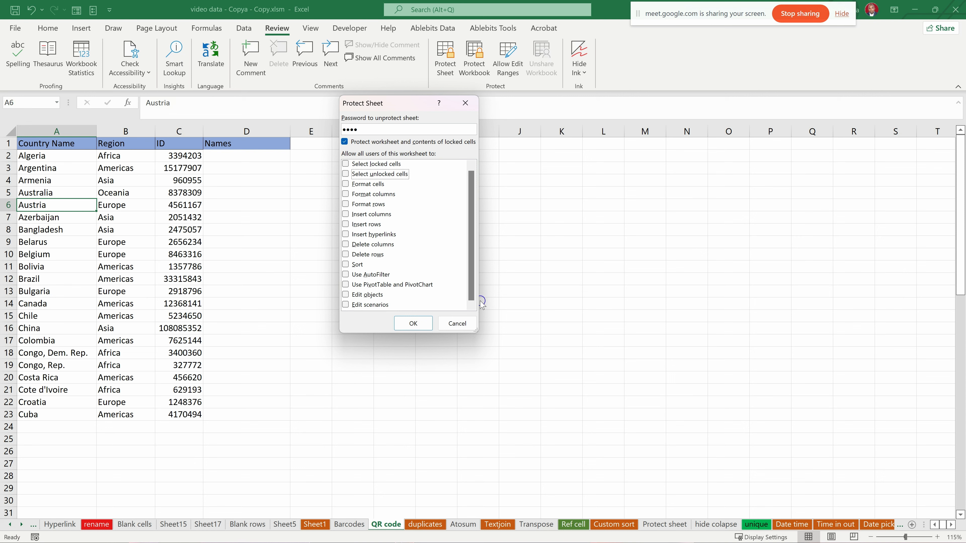
left_click(413, 323)
type("1234")
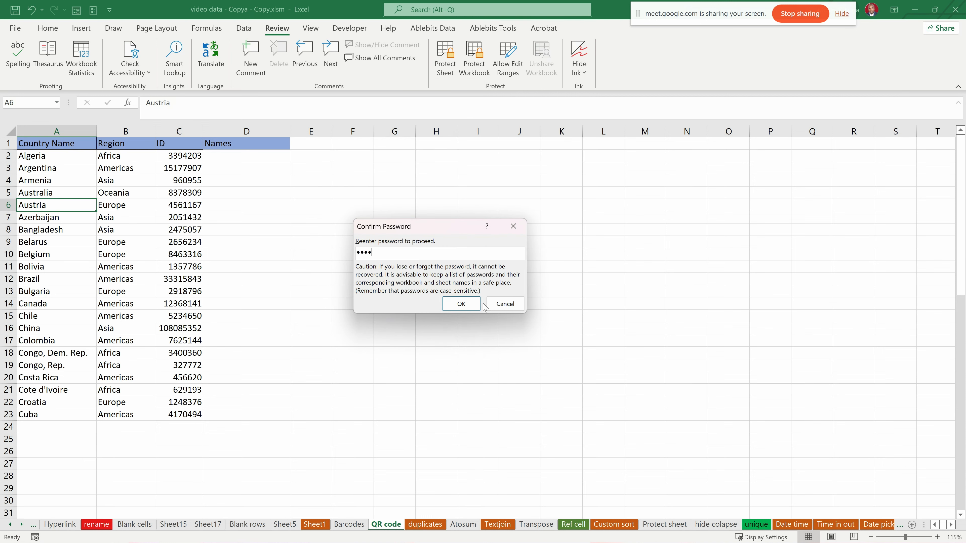
left_click(461, 303)
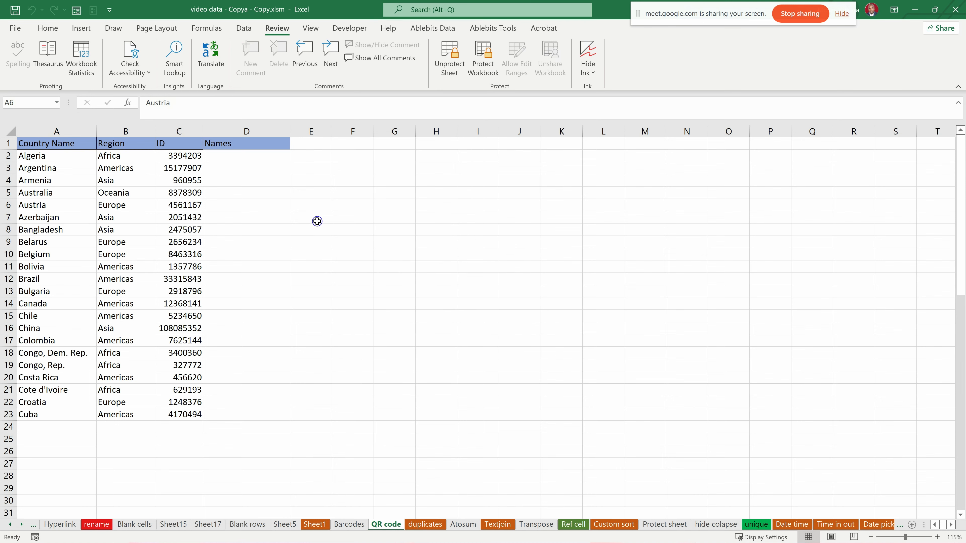
- Try to edit an empty cell beside the Names column to test the sheet protection
double_click(297, 243)
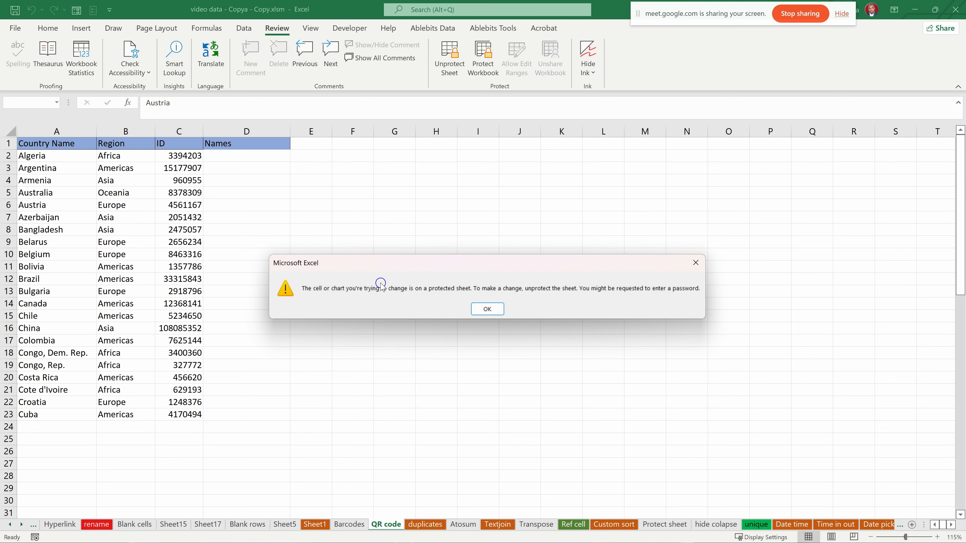
left_click_drag(398, 268, 383, 257)
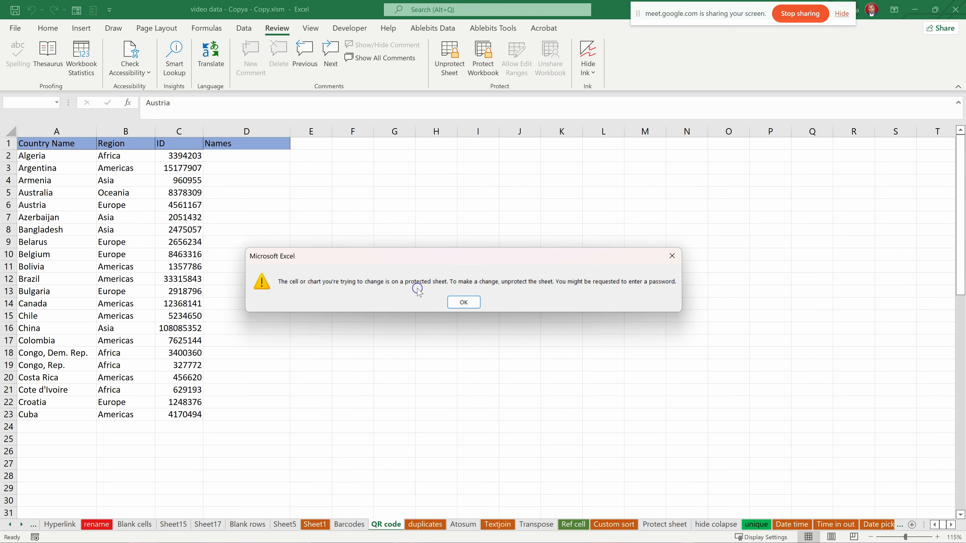
left_click(468, 302)
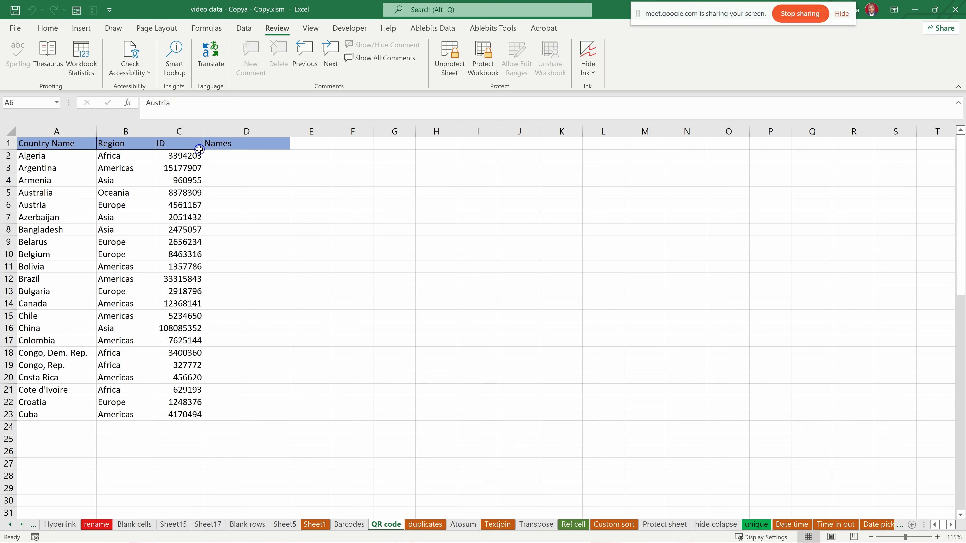
- Unprotect the QR code sheet by entering the sheet password
left_click(455, 76)
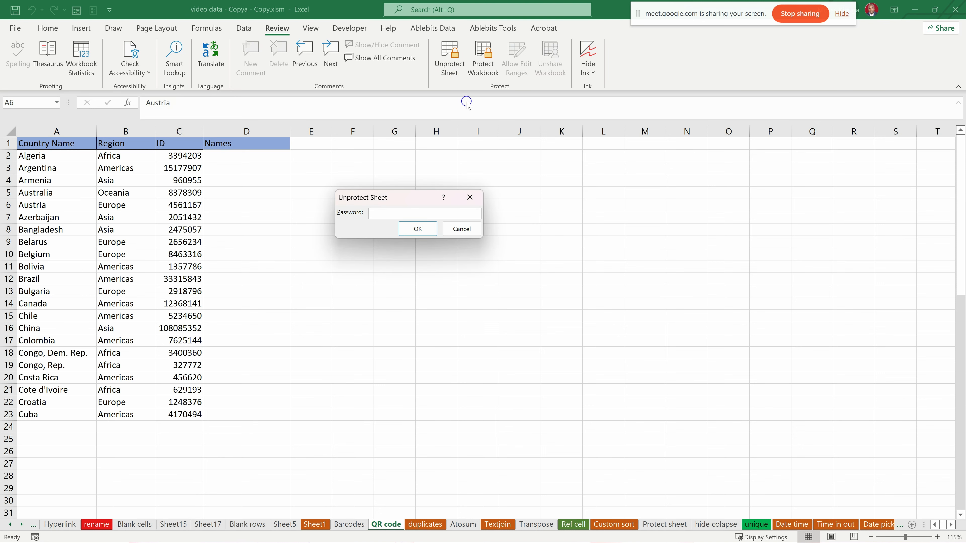
left_click(470, 198)
left_click(447, 59)
key("BackSpace")
key("BackSpace")
key("BackSpace")
type("1234")
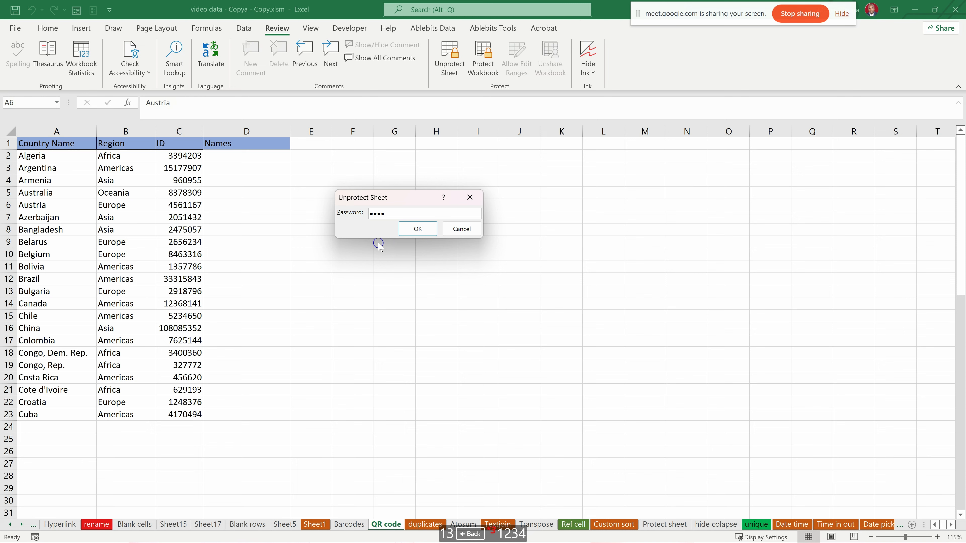
left_click(426, 227)
- Test that cell E6 accepts input by entering "hgjfg", and clear the text again
left_click(308, 209)
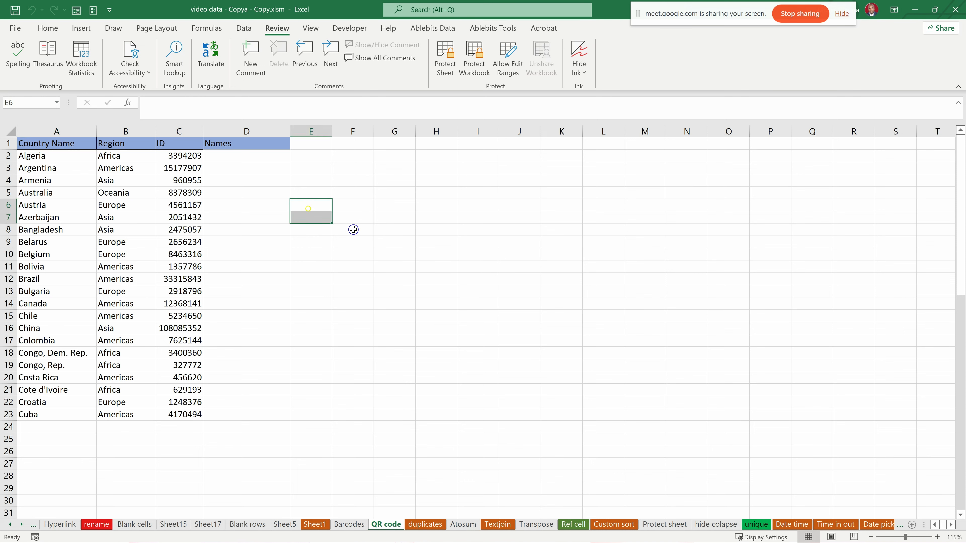
type("hgjfg")
key("BackSpace")
key("BackSpace")
key("BackSpace")
key("BackSpace")
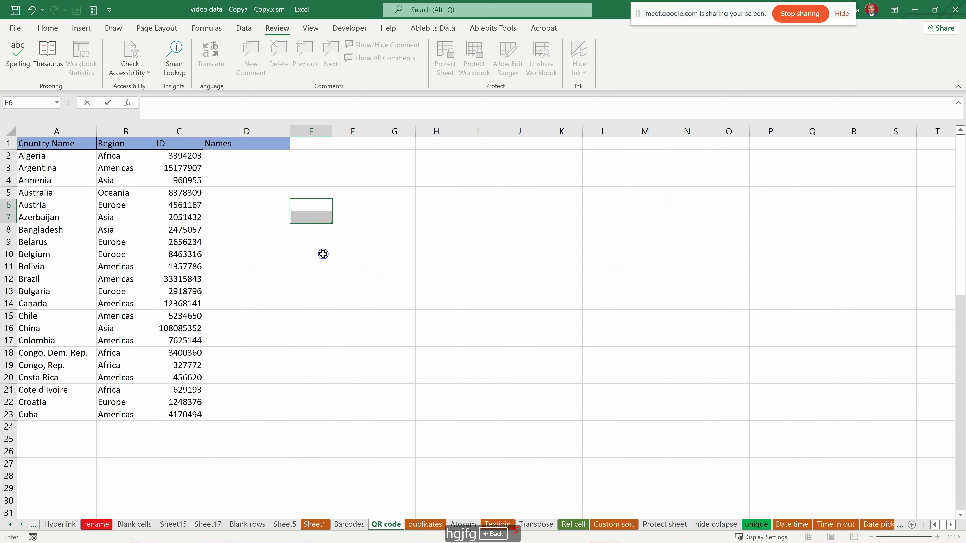
left_click(277, 238)
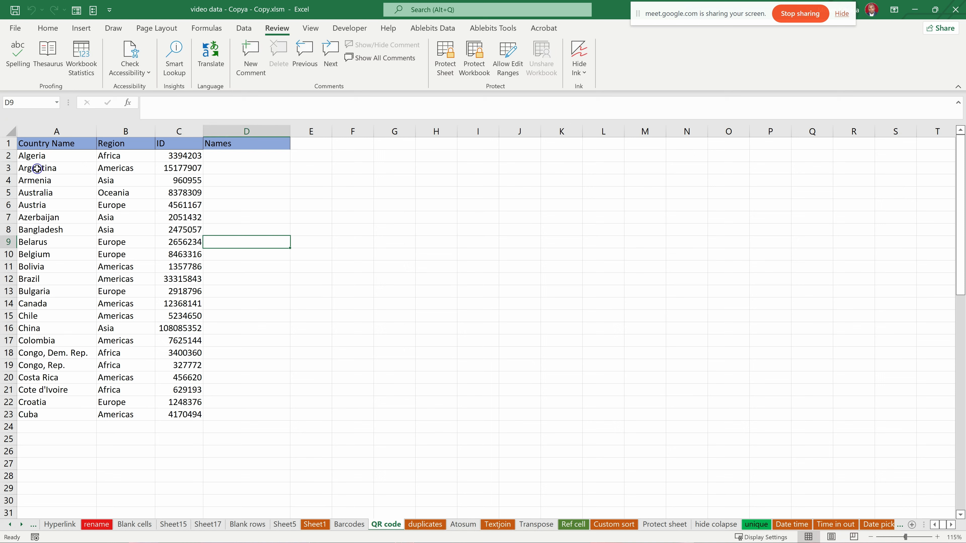
left_click_drag(29, 157, 182, 416)
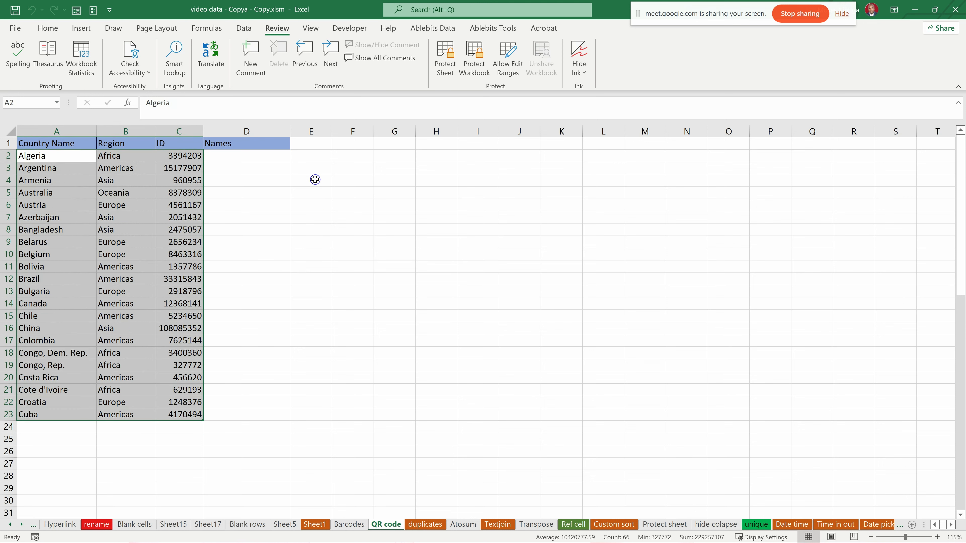
left_click_drag(257, 162, 234, 419)
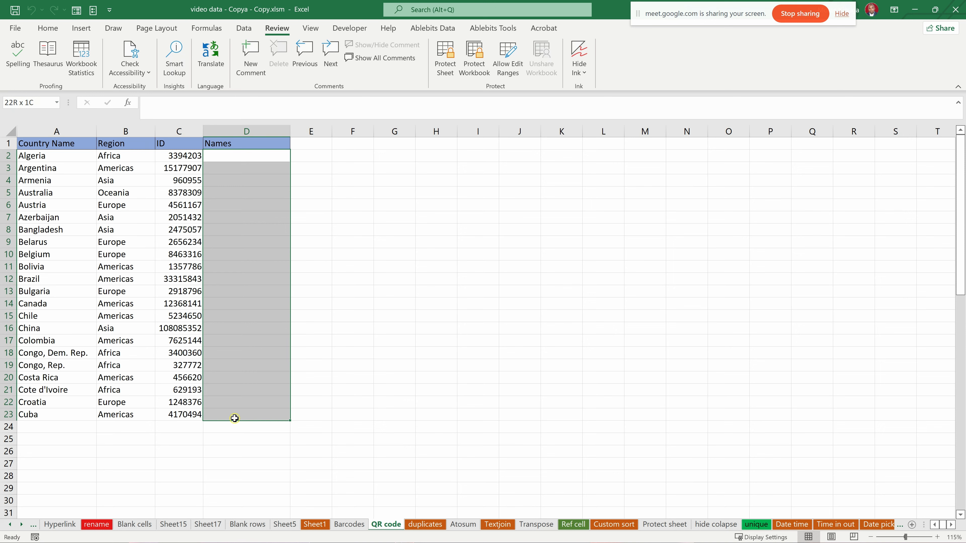
left_click(248, 295)
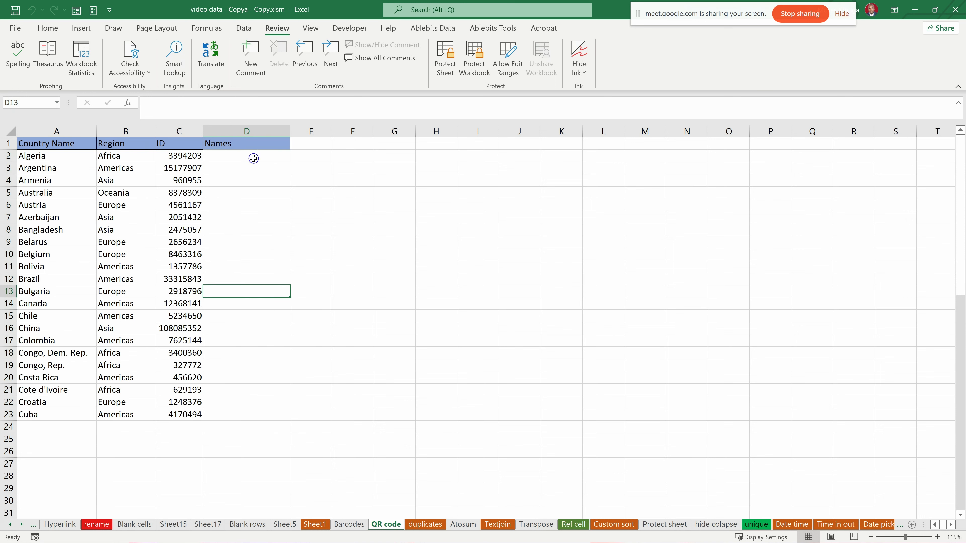
- Unlock the empty cells D2:D23 under Names by turning off their Locked protection setting
left_click_drag(253, 159, 252, 419)
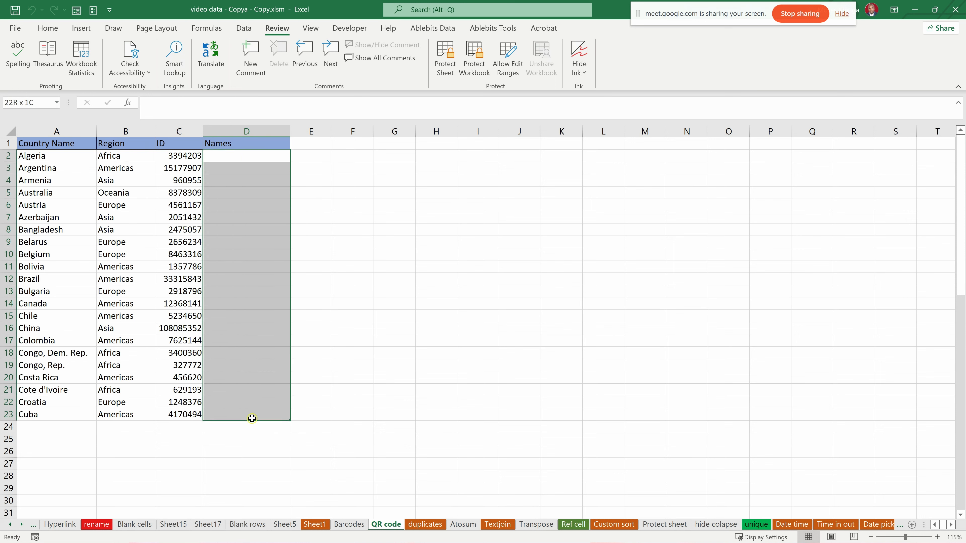
right_click(255, 190)
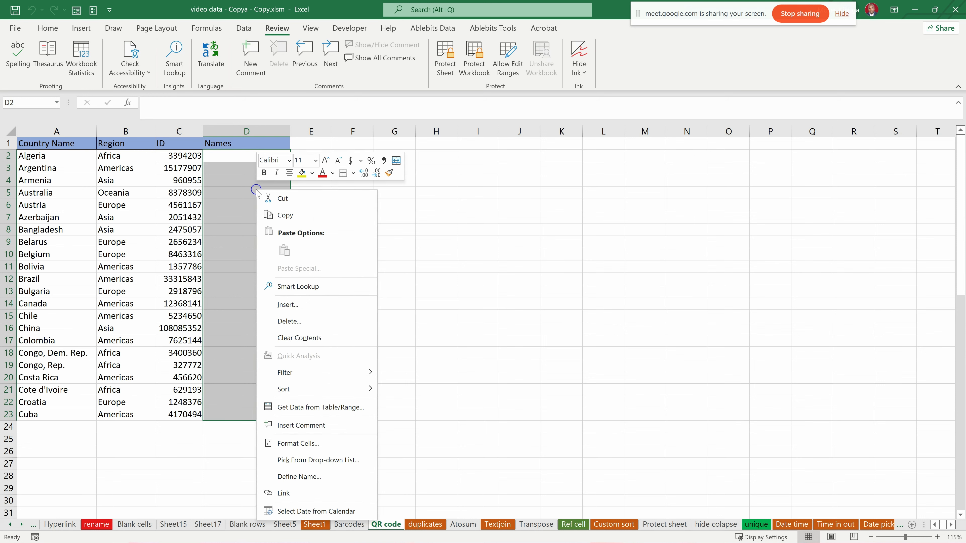
left_click(298, 443)
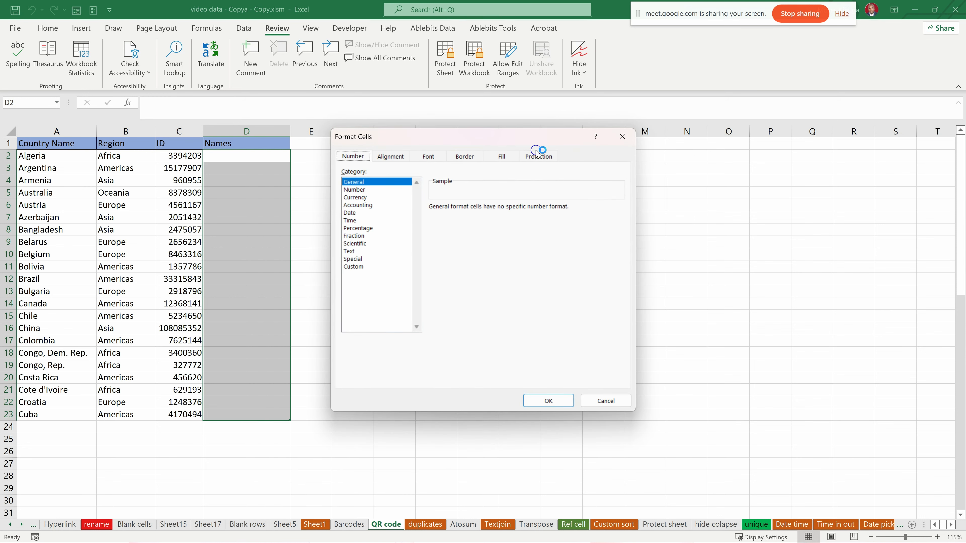
left_click(527, 156)
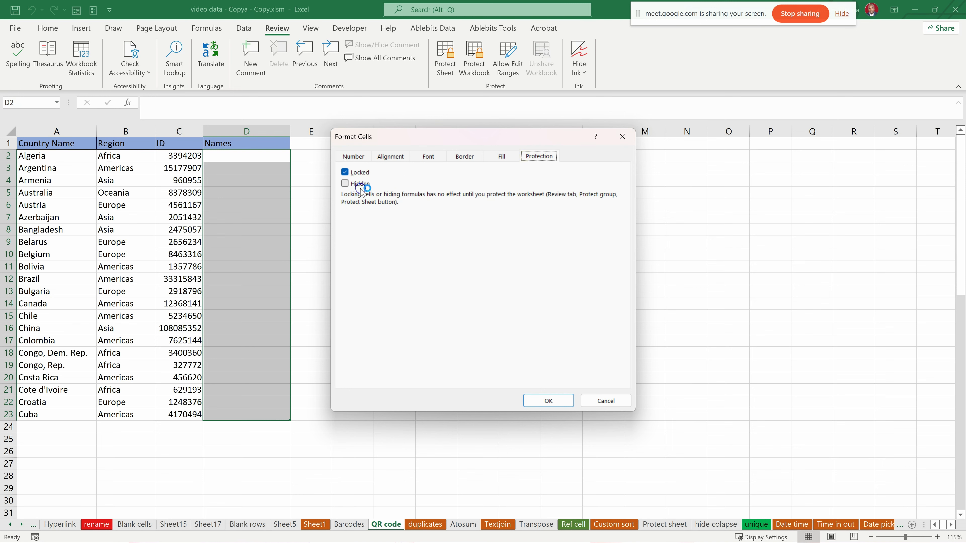
left_click(346, 173)
left_click(345, 172)
left_click(548, 401)
- Protect the QR code sheet with a password, allowing neither locked nor unlocked cells to be selected, and re-enter the password to confirm
left_click(244, 218)
left_click_drag(244, 157, 248, 415)
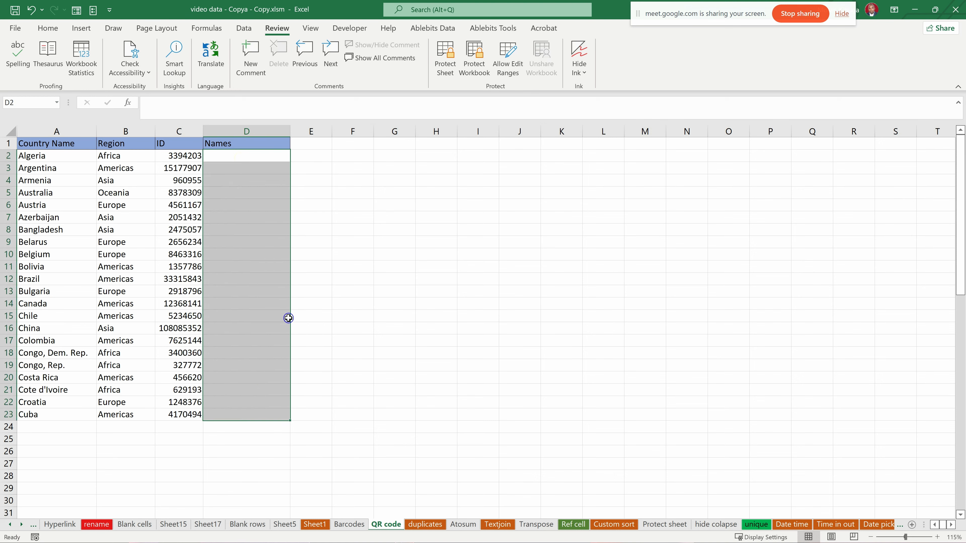
left_click(352, 228)
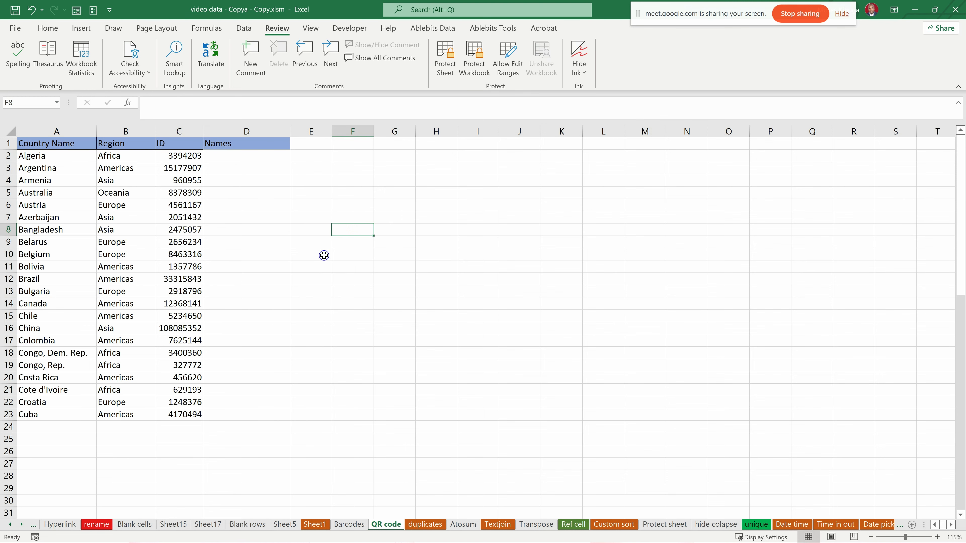
left_click(124, 192)
left_click(445, 61)
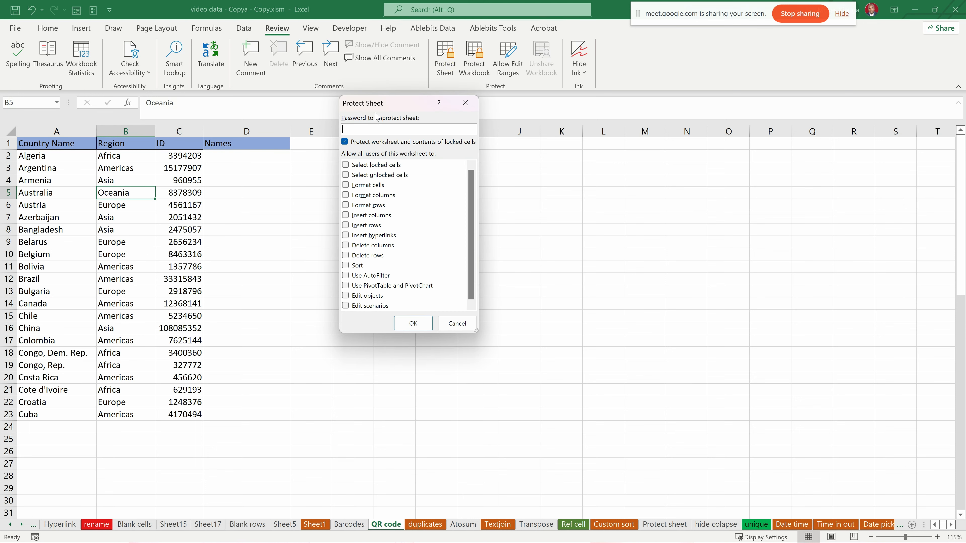
type("1234")
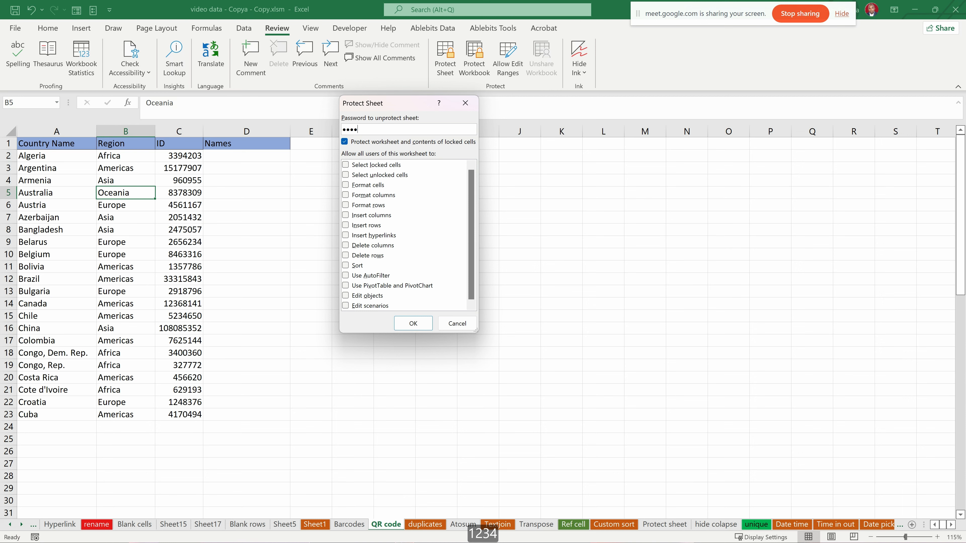
left_click(414, 323)
type("123")
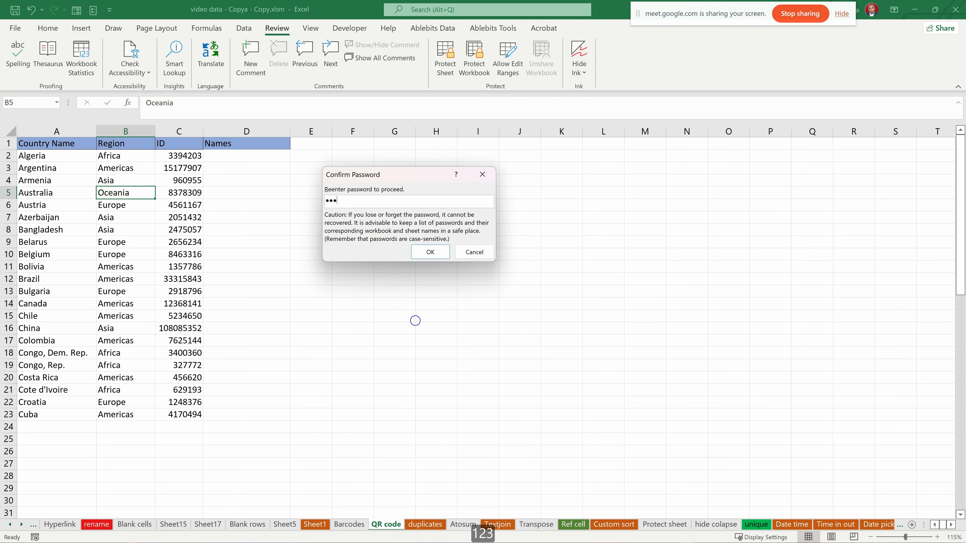
type("4")
left_click(441, 252)
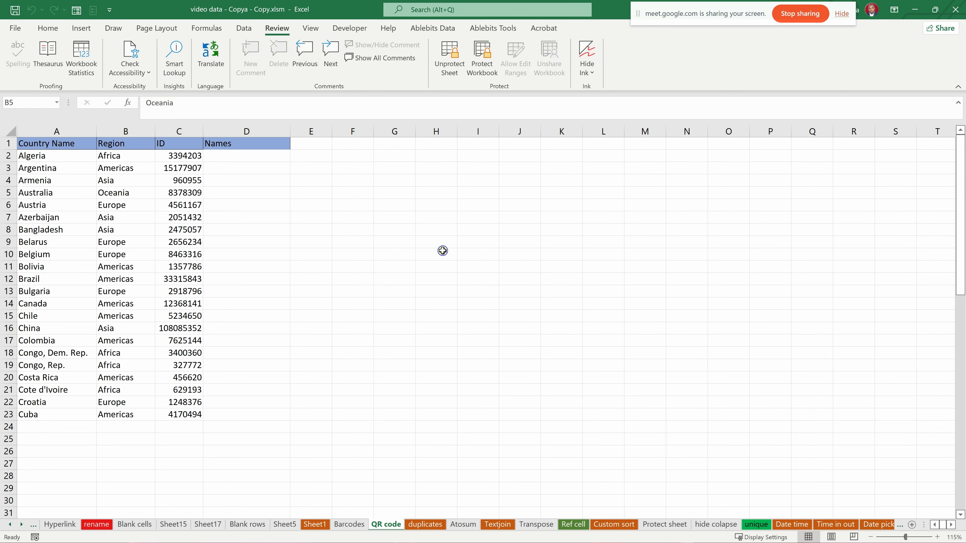
- Try to select cells in the Names column to test whether the protected sheet allows access
left_click(247, 198)
left_click(265, 175)
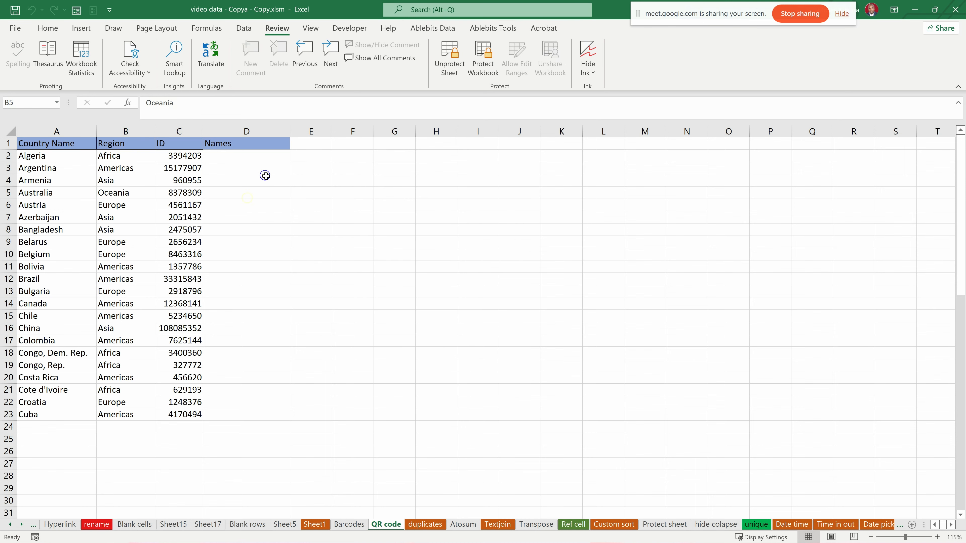
key("ctrl+z")
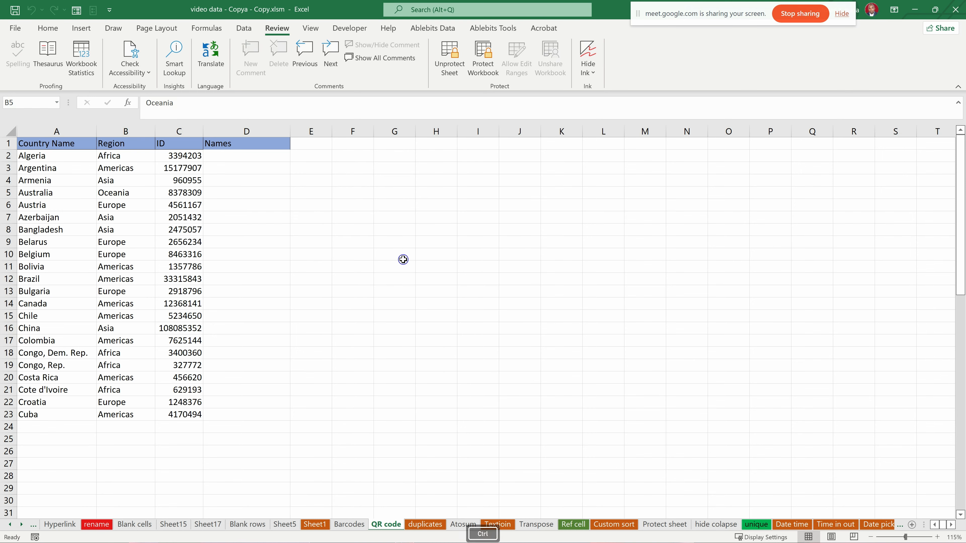
- Remove the protection from the QR code sheet by entering the sheet password
left_click(449, 60)
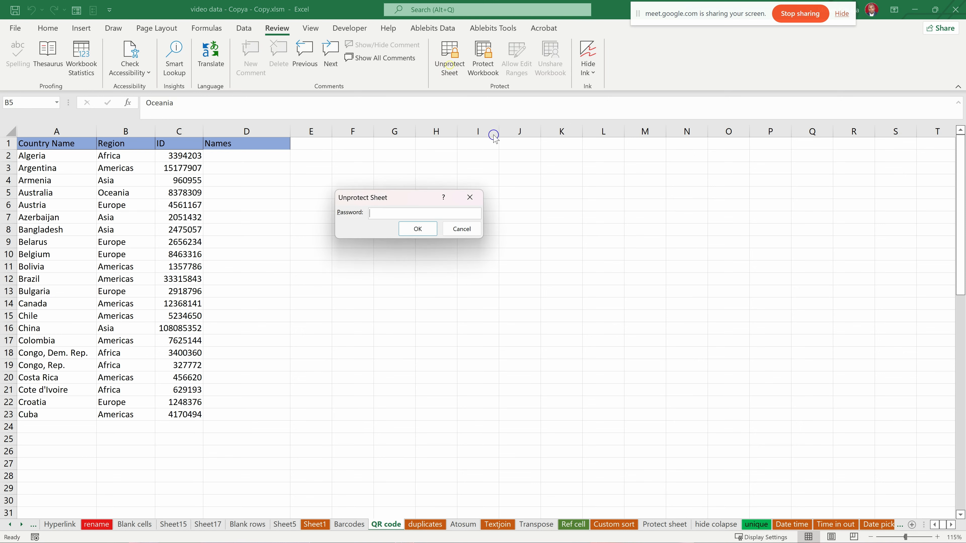
type("1234")
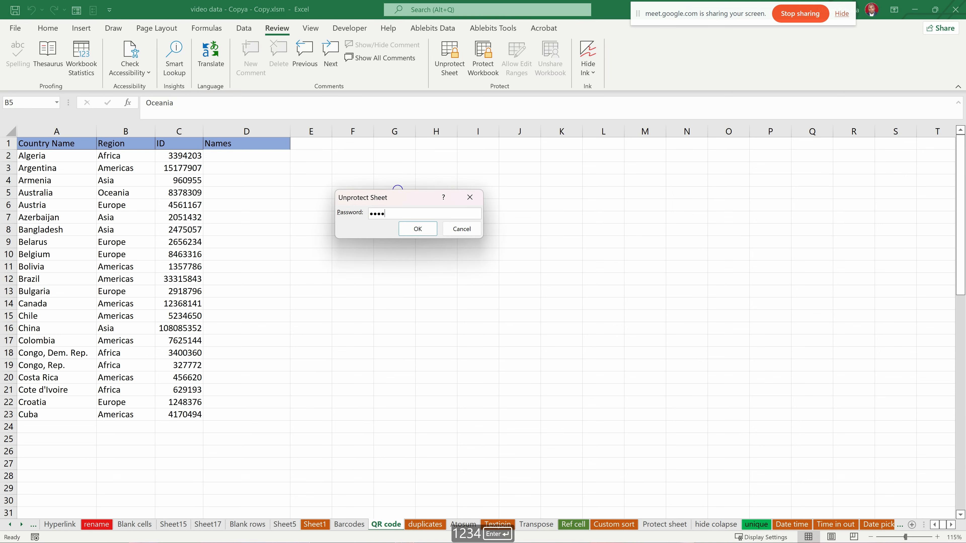
key("Return")
- Select D2:D23 and protect the sheet without a password, allowing users to select only unlocked cells
left_click_drag(242, 158, 254, 391)
left_click(316, 315)
left_click_drag(232, 157, 250, 419)
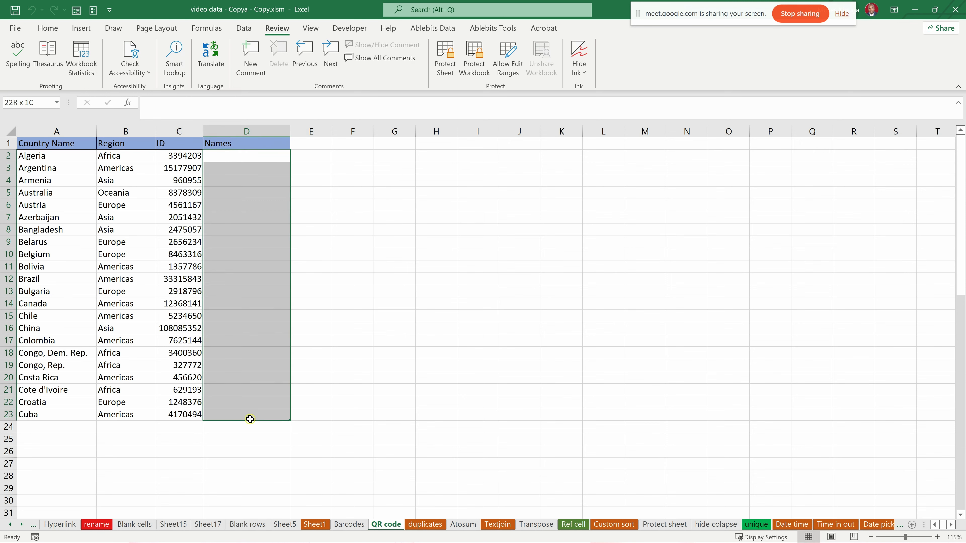
left_click(445, 57)
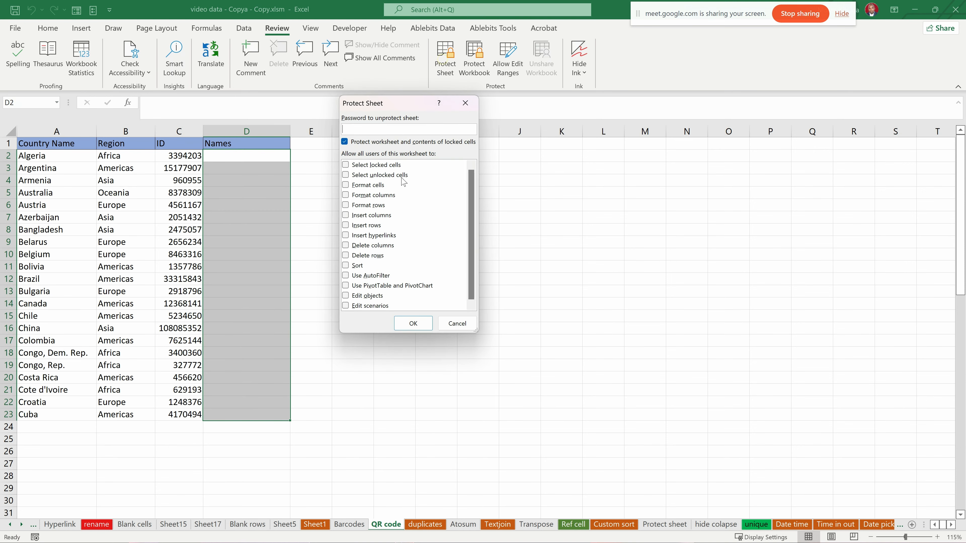
left_click(346, 177)
left_click(346, 166)
left_click(413, 324)
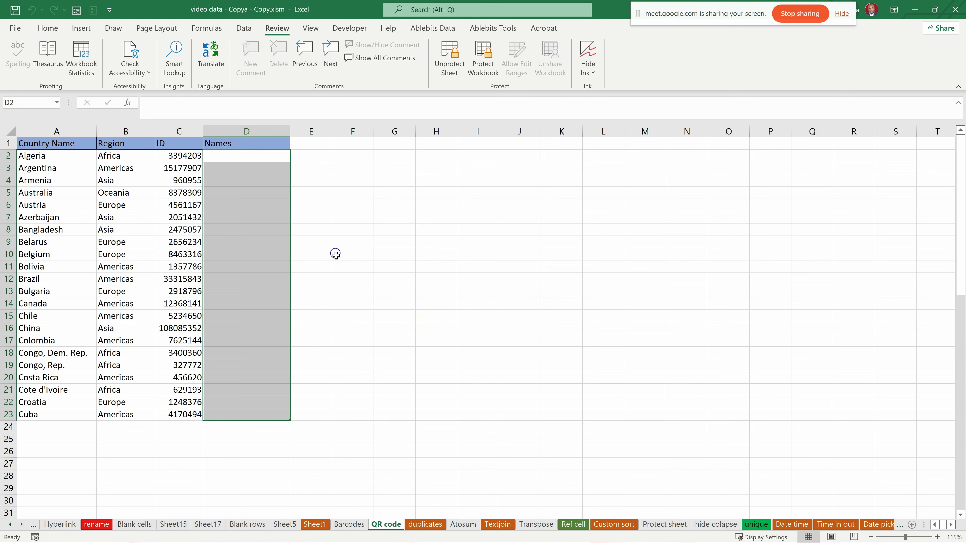
- Test the unlocked Names cells by entering a sample first name in D2, and unprotect the QR code sheet
left_click(243, 230)
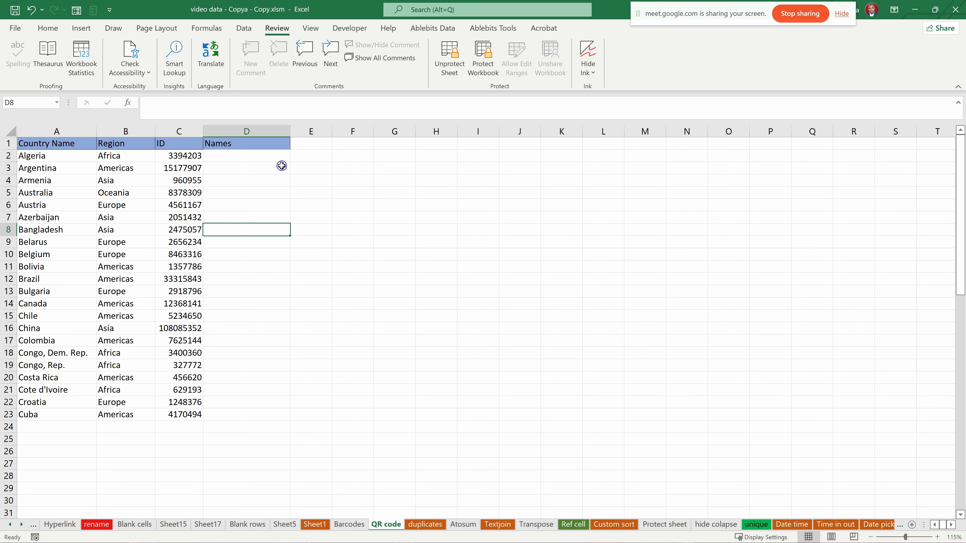
key("BackSpace")
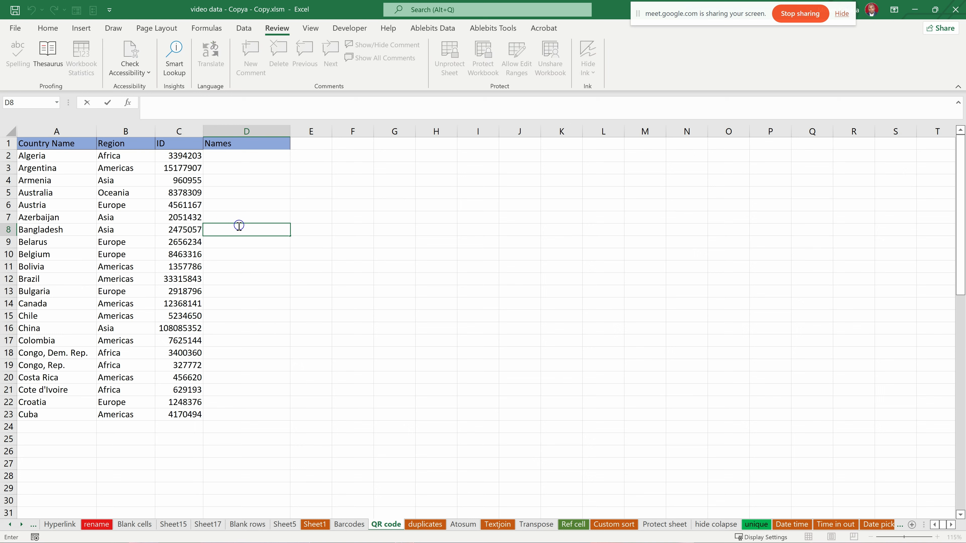
left_click_drag(239, 155, 248, 346)
left_click(248, 348)
left_click(229, 158)
type("moses")
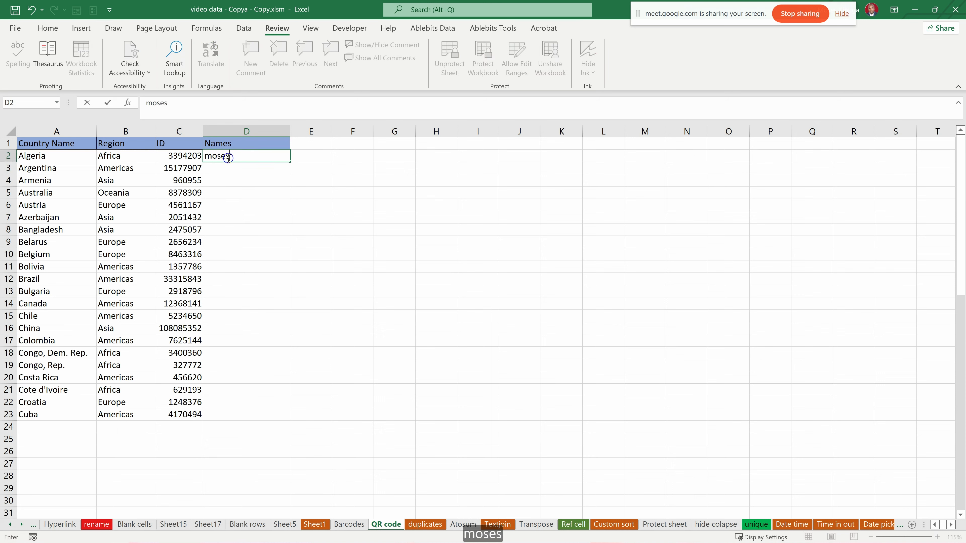
key("Return")
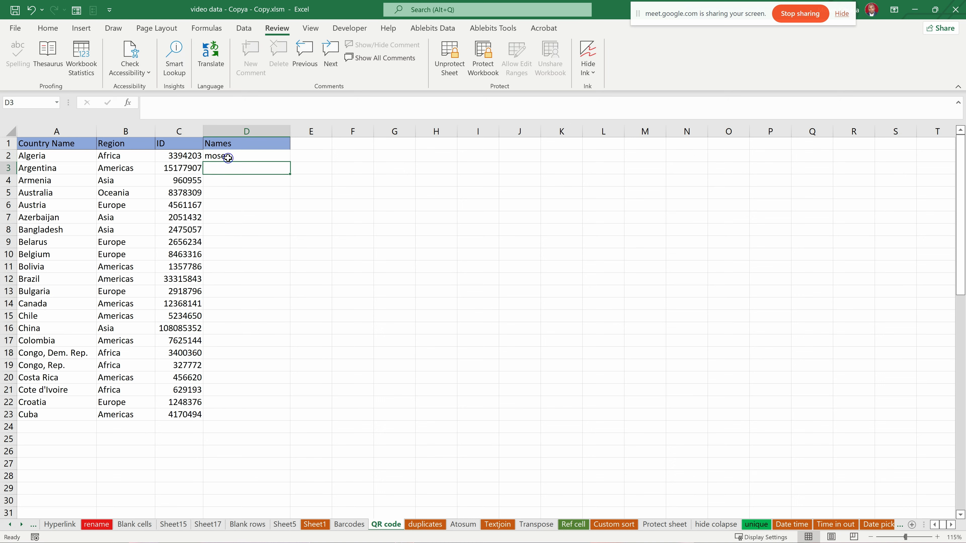
left_click(228, 419)
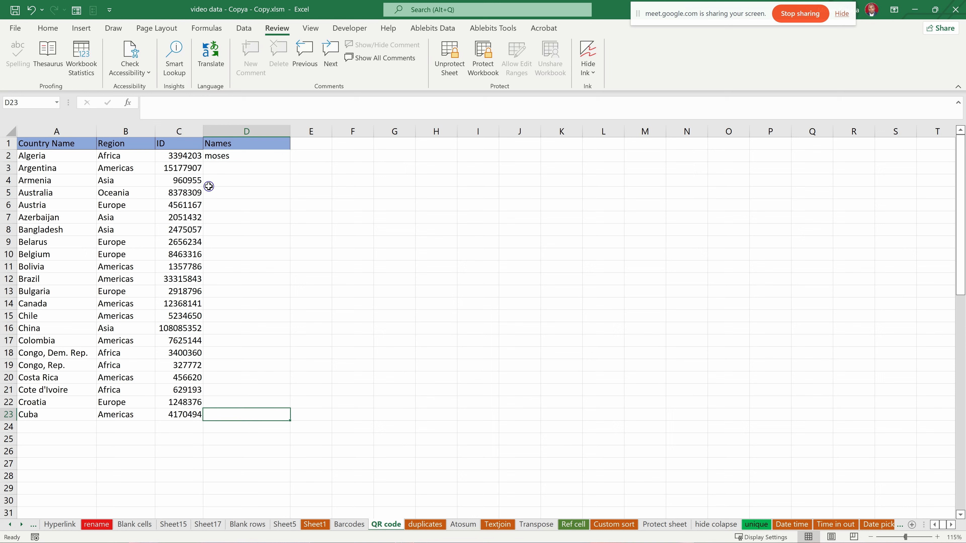
left_click(450, 61)
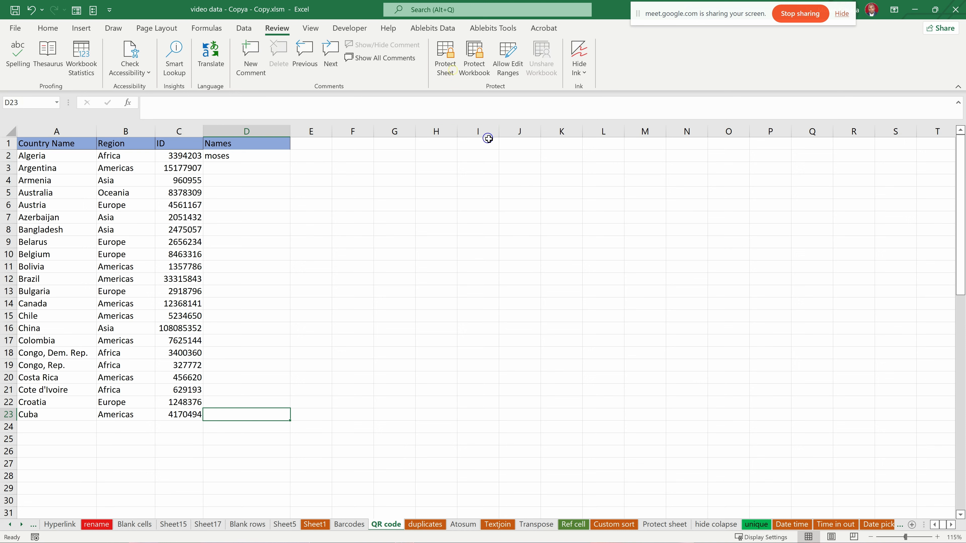
left_click(114, 181)
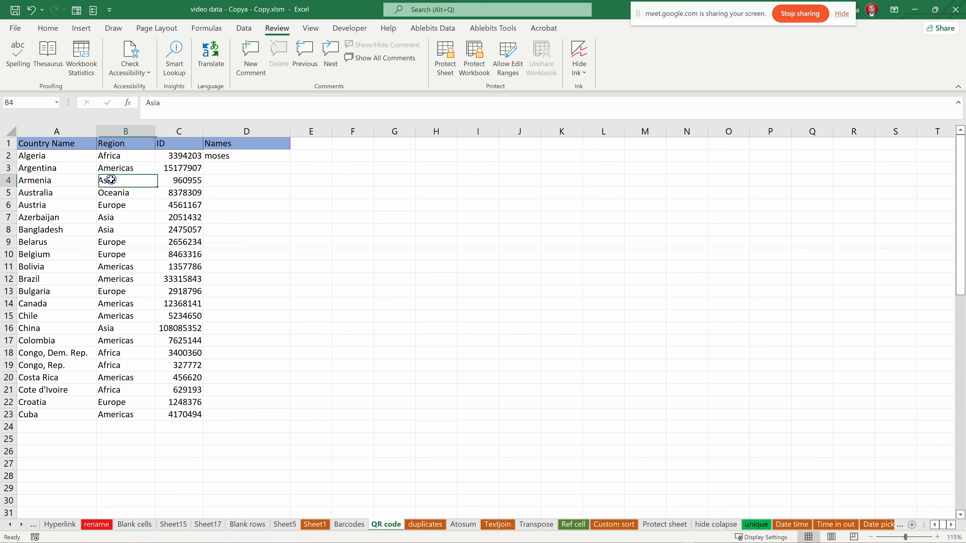
- Enter the sheet password in the sheet protection settings, review the list of permitted user actions, and close the settings without applying them
left_click(456, 63)
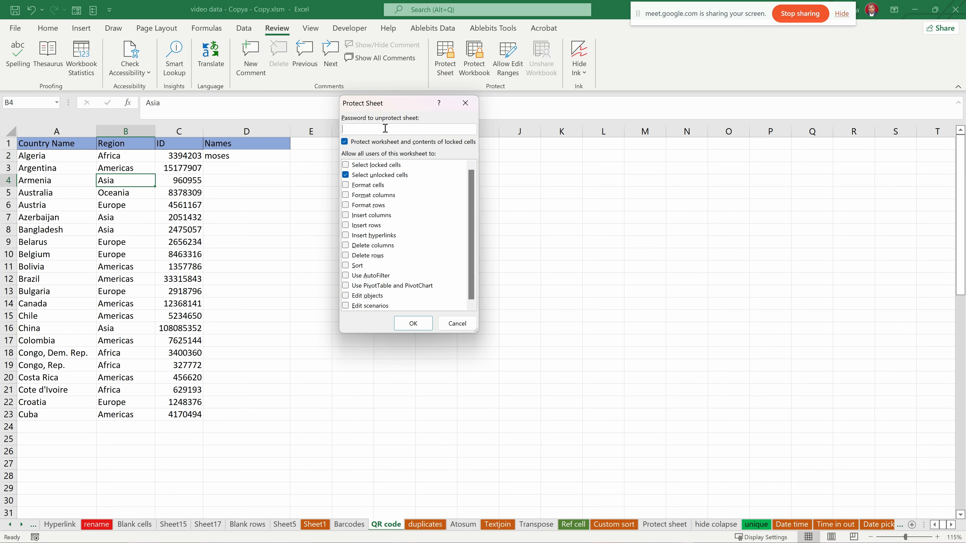
type("1234")
scroll(374, 223, "down", 1)
scroll(396, 236, "up", 1)
left_click(332, 186)
left_click(466, 103)
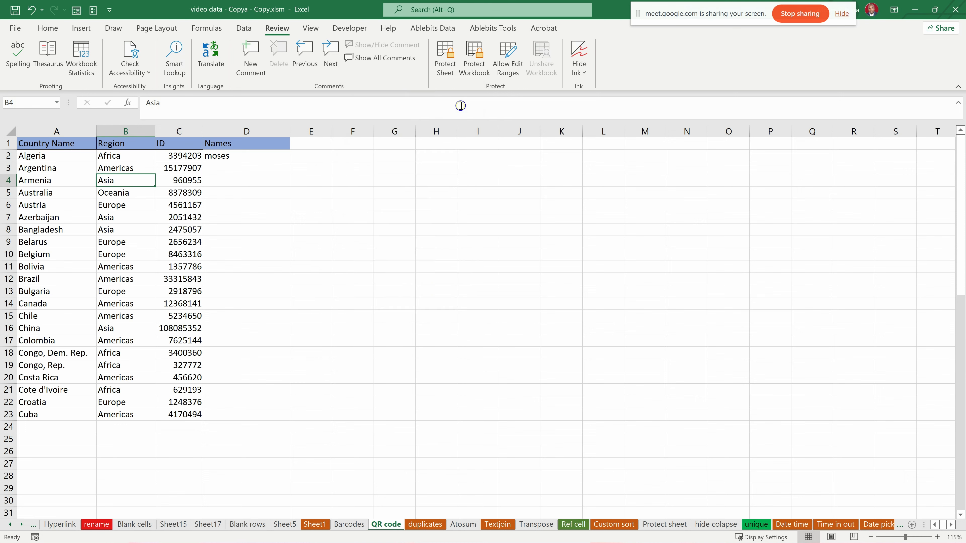
left_click(76, 270)
left_click(190, 303)
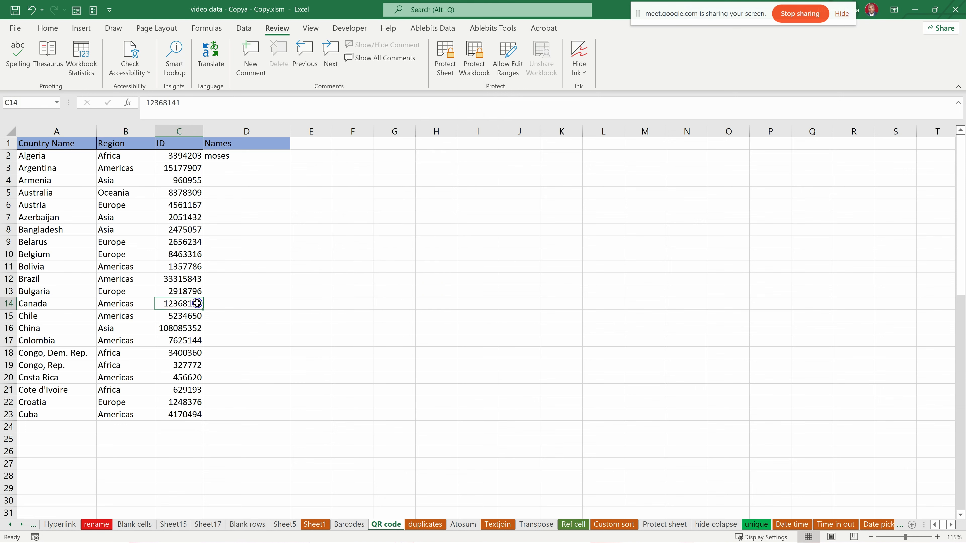
left_click(243, 279)
left_click(238, 251)
left_click(244, 157)
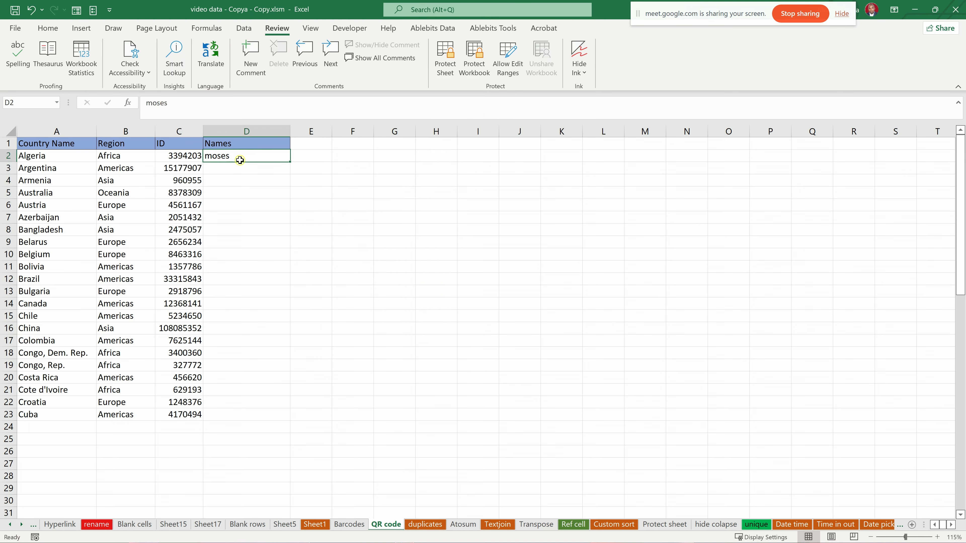
- Lock the empty cells D3:D23 in the Names column by turning on their Locked protection setting
left_click(241, 168)
left_click_drag(241, 168, 237, 417)
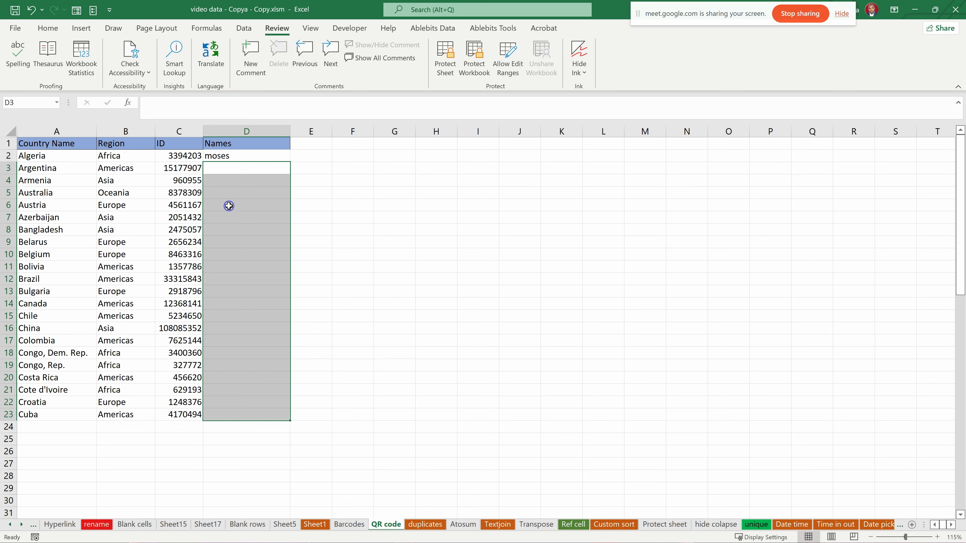
left_click(237, 206)
left_click_drag(237, 171, 244, 415)
right_click(237, 281)
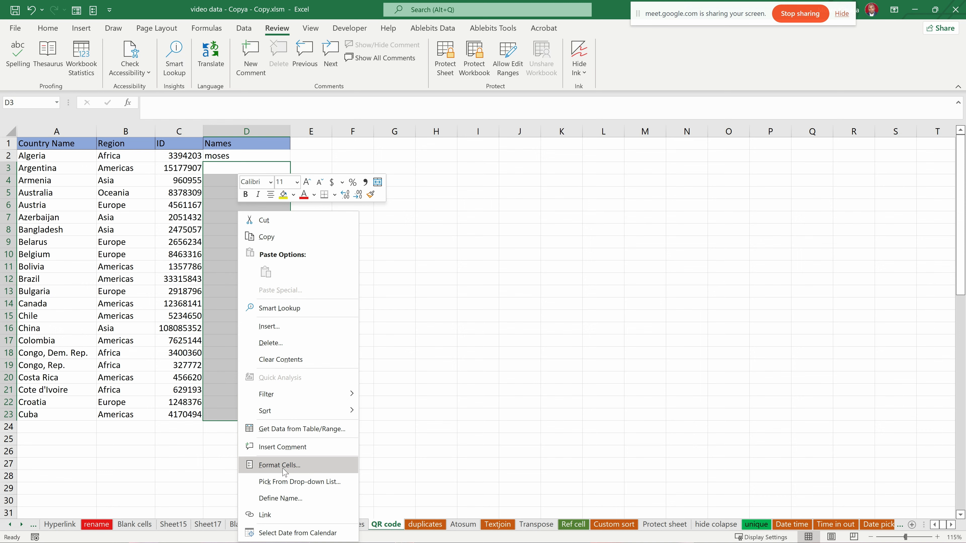
left_click(297, 469)
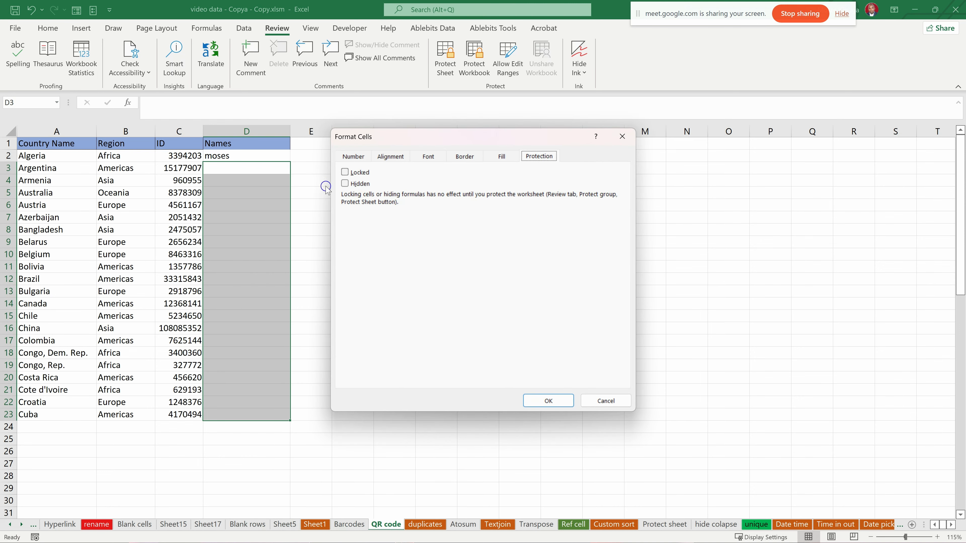
left_click(348, 172)
left_click(558, 401)
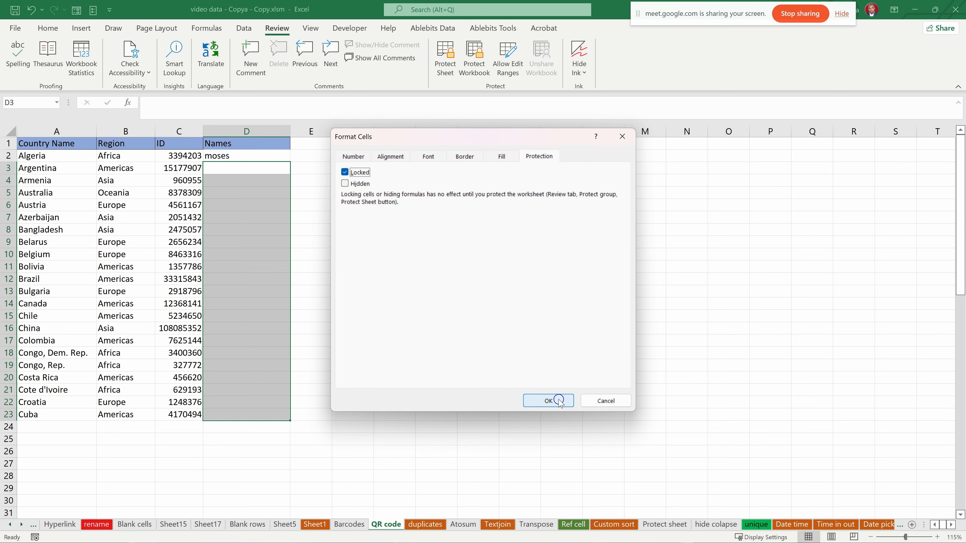
left_click(125, 217)
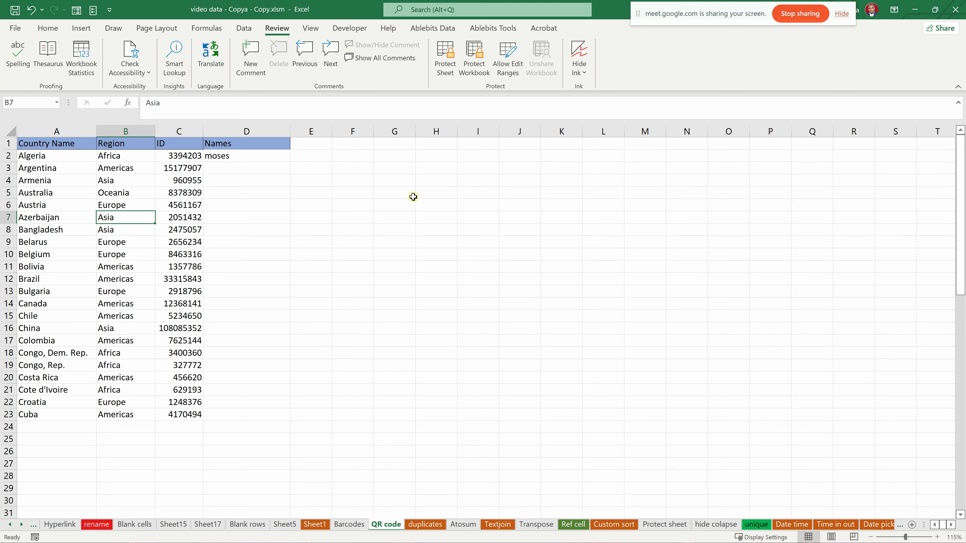
left_click_drag(413, 197, 453, 307)
left_click_drag(242, 170, 241, 350)
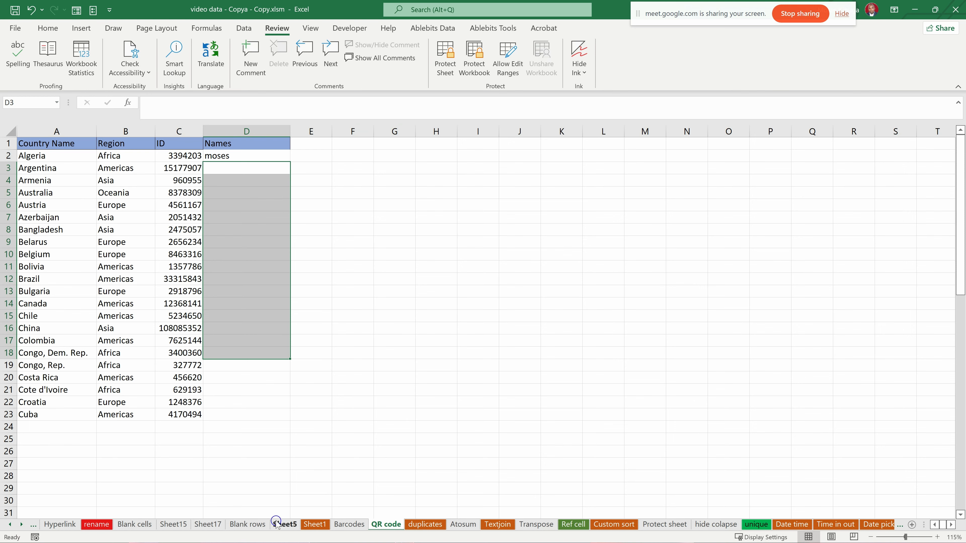
- Switch to the Sheet5 worksheet and look up what the Protect Workbook command does
mouse_move(281, 525)
left_mouse_down()
mouse_move(373, 529)
mouse_move(301, 526)
left_mouse_up()
left_click(483, 74)
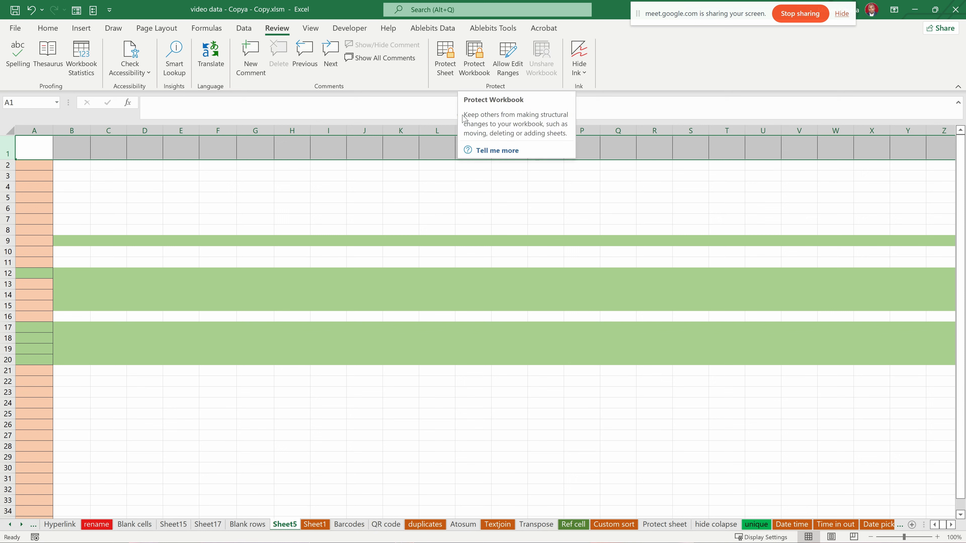
- Review the password and structure options for protecting the workbook, and close the settings without applying them
left_click(471, 68)
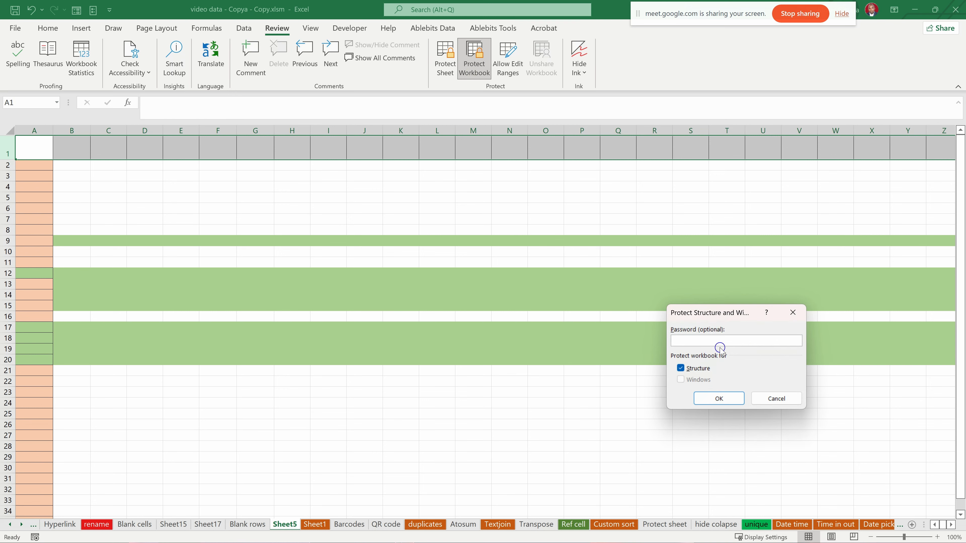
left_click_drag(711, 312, 358, 245)
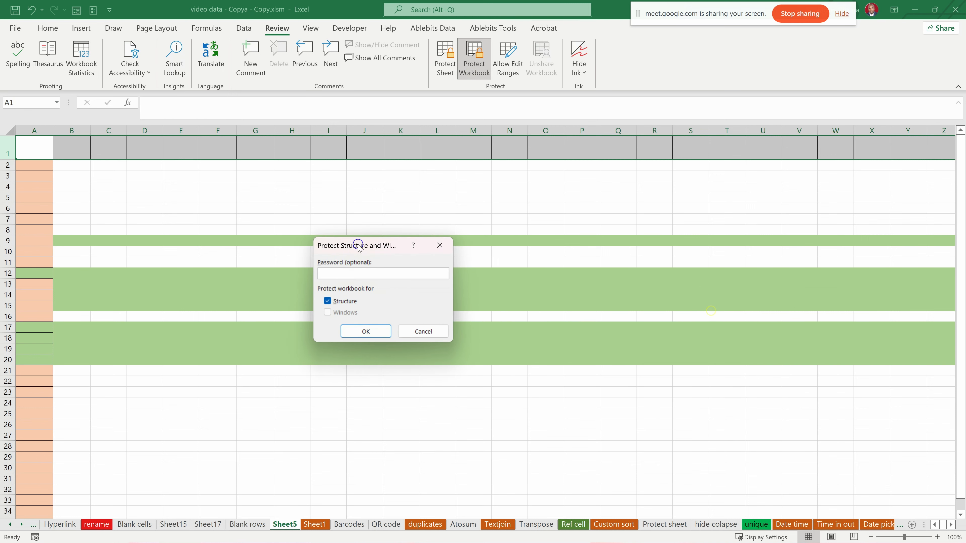
left_click(432, 254)
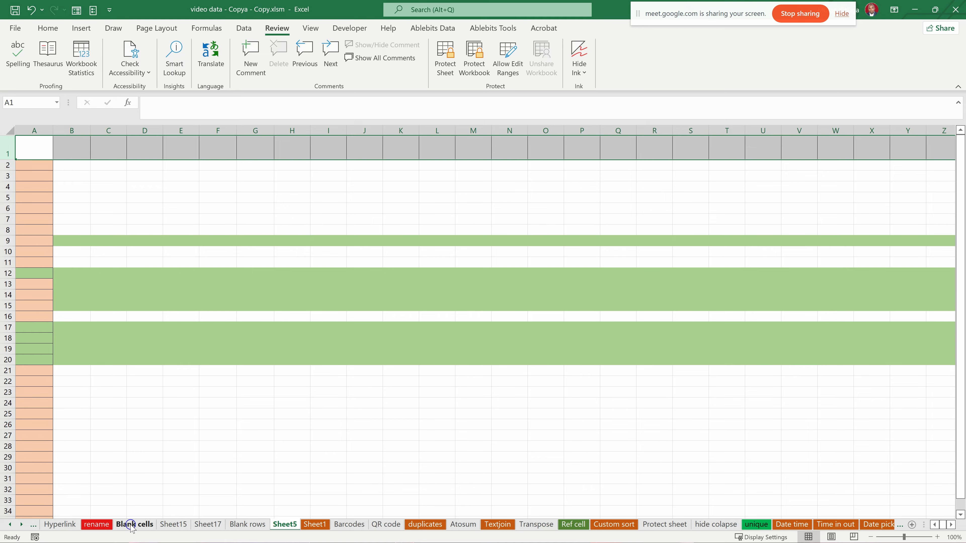
- Move the Hyperlink worksheet so that it sits between the Barcodes and QR code sheets
left_click(98, 525)
left_click(59, 524)
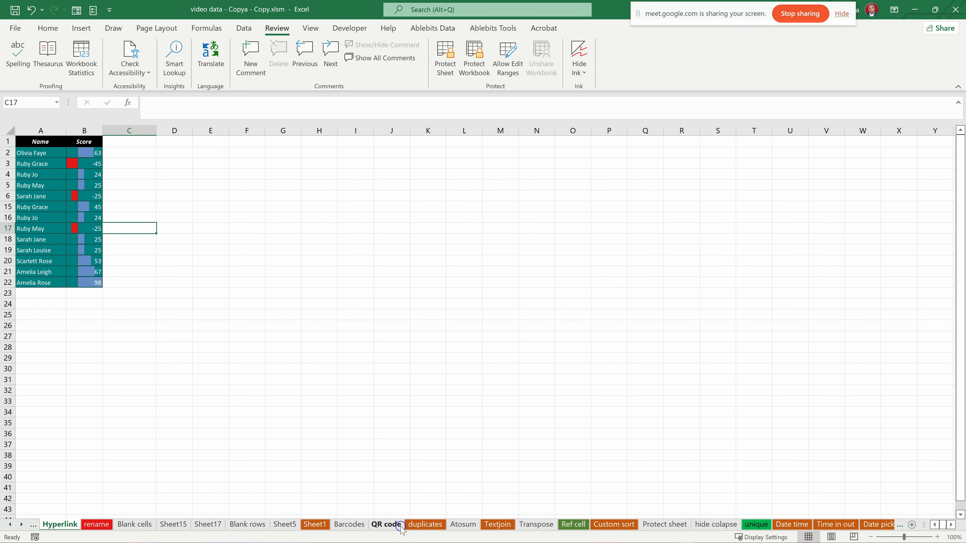
left_click(95, 525)
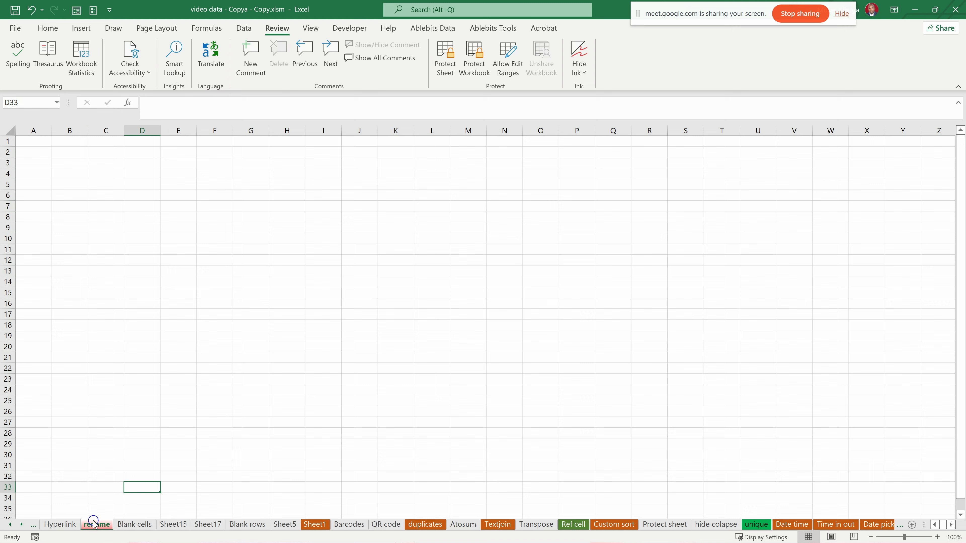
left_click(67, 525)
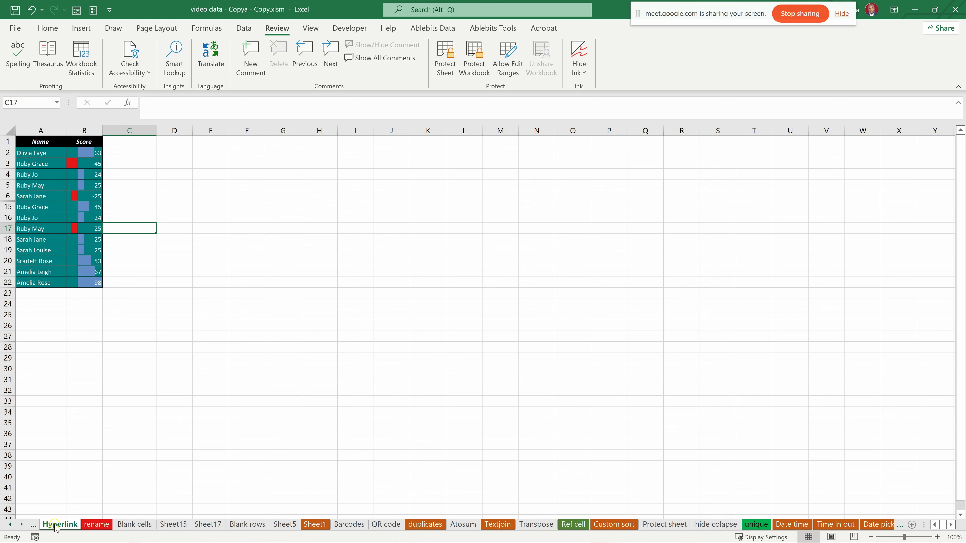
left_click_drag(71, 522, 369, 522)
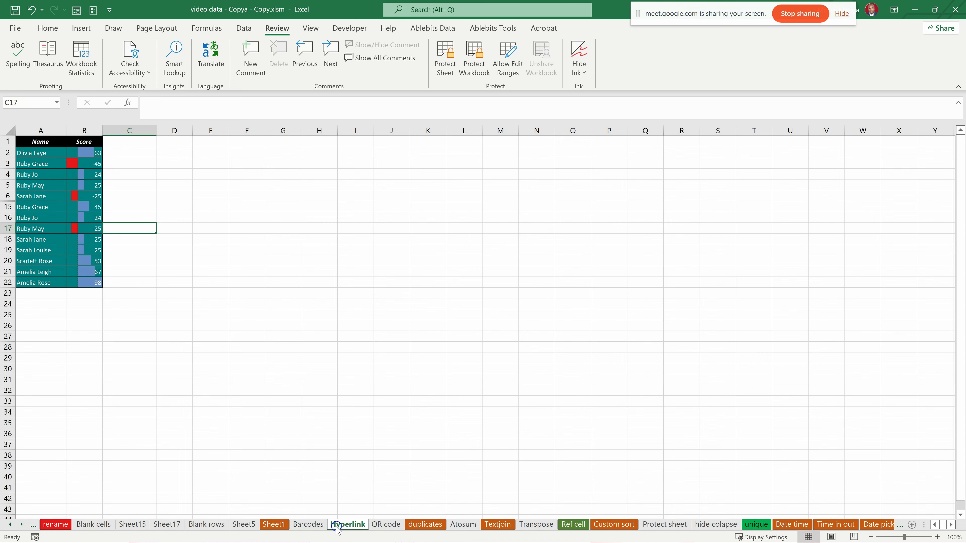
left_click(308, 524)
left_click(376, 528)
left_click(351, 528)
left_click(319, 523)
left_click(351, 525)
- Copy the entire contents of the Blank cells worksheet
left_click(56, 524)
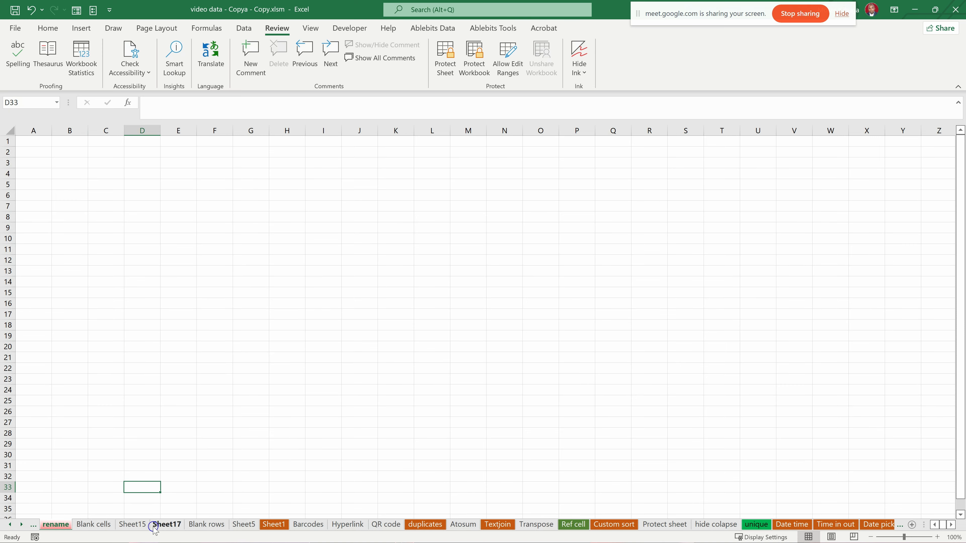
left_click(95, 525)
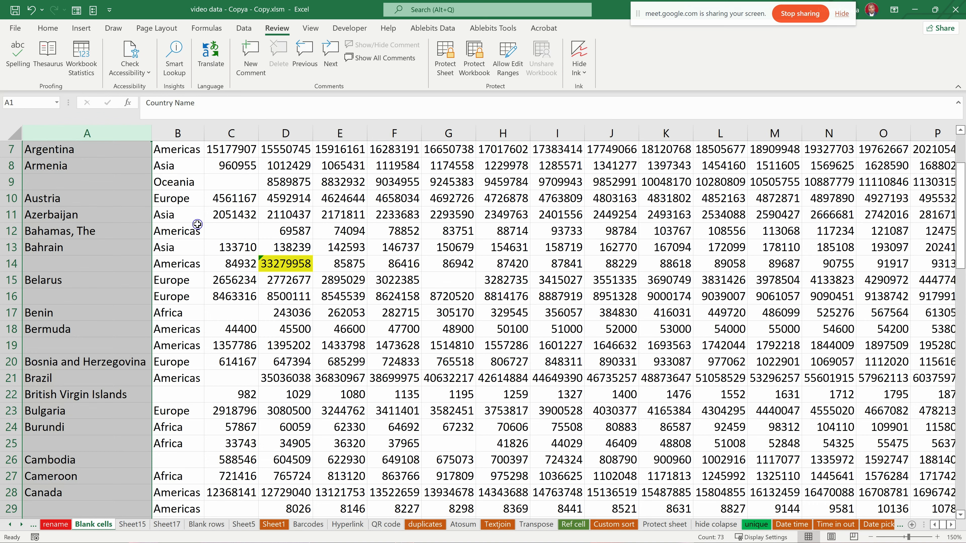
left_click(7, 135)
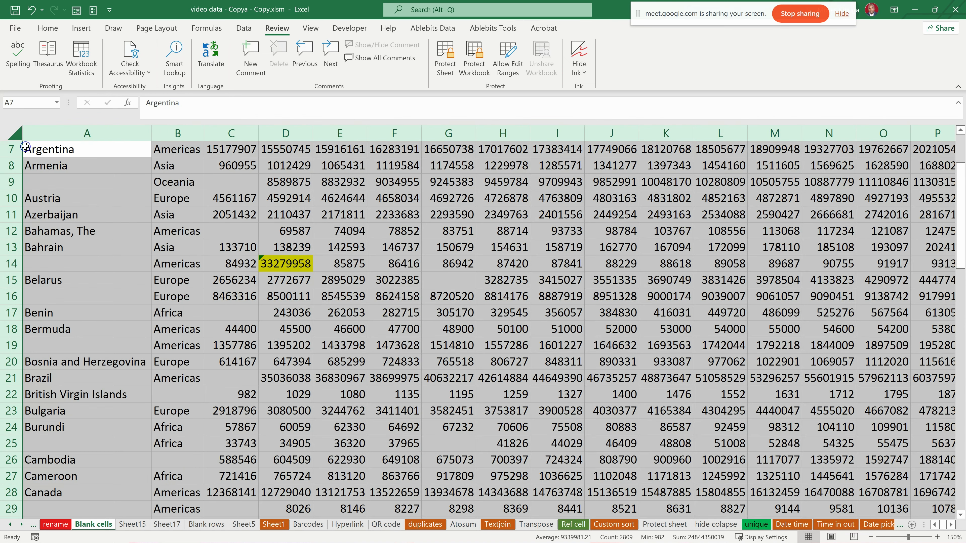
key("ctrl+c")
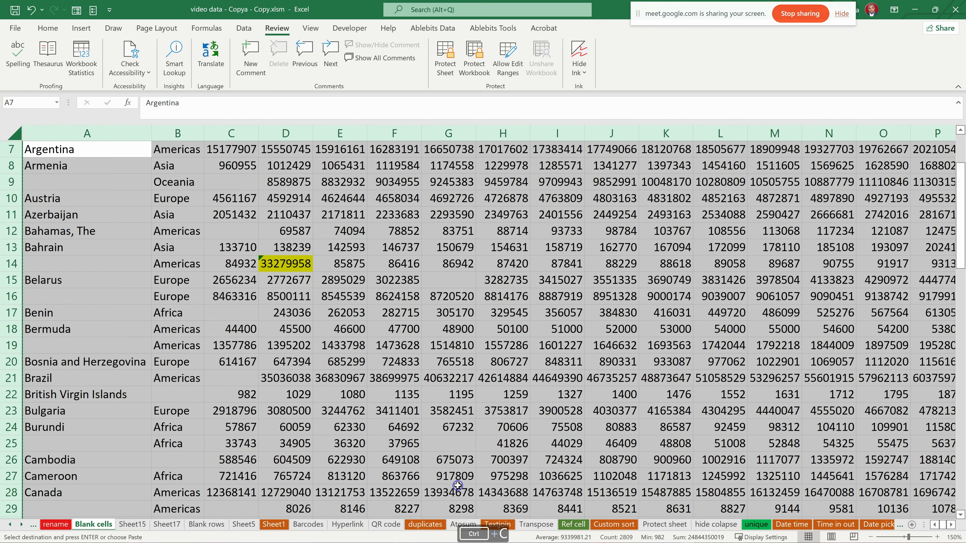
- Insert a new blank worksheet in front of the Blank cells sheet
right_click(100, 526)
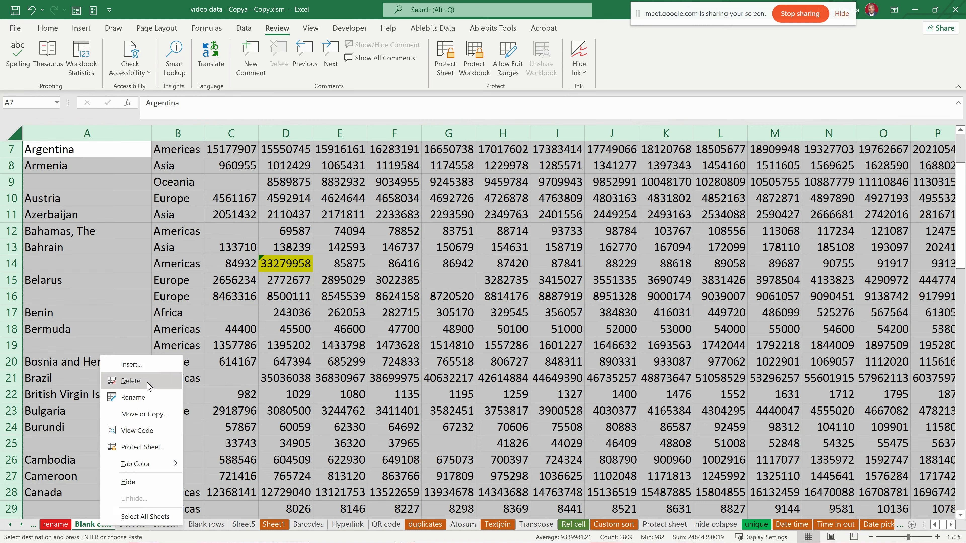
left_click(153, 365)
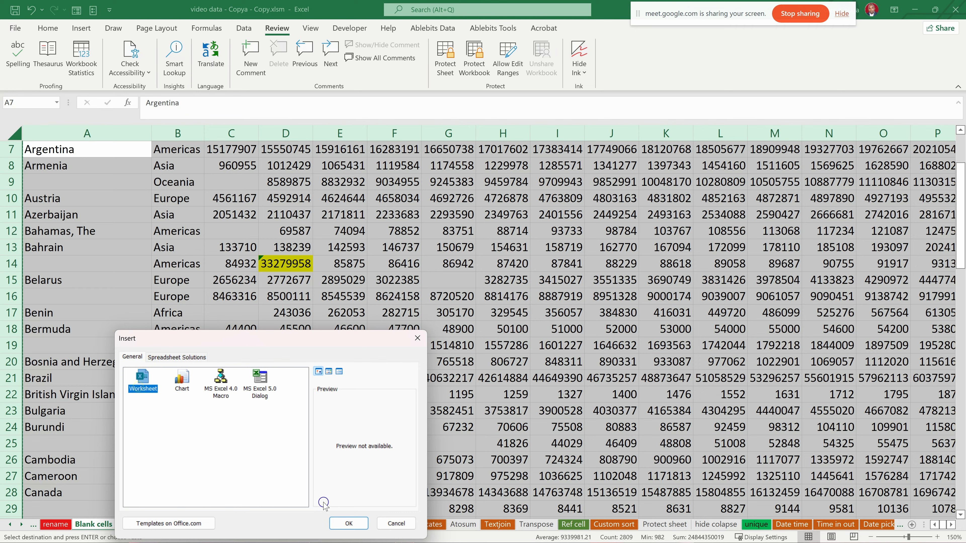
left_click(356, 524)
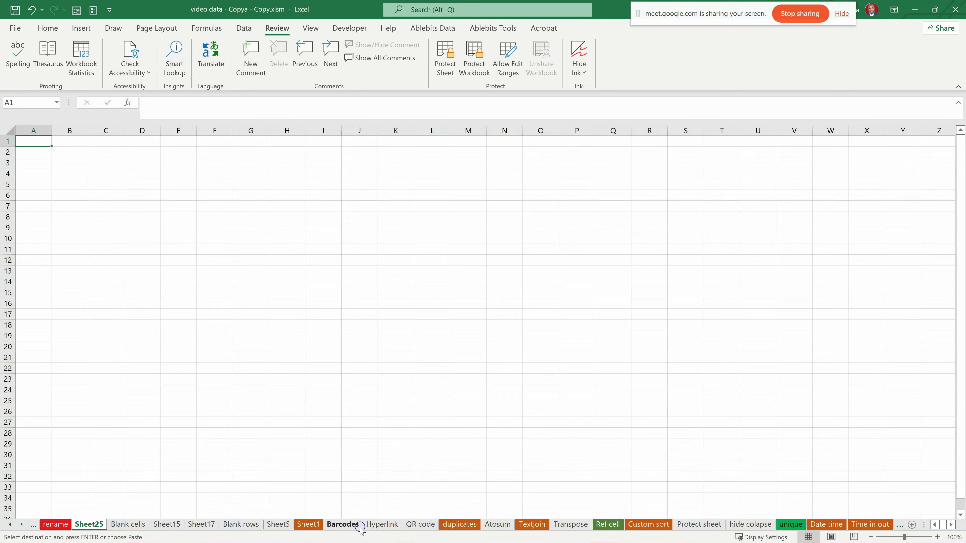
- Paste the copied data as values only into the new sheet, starting at cell A1
right_click(18, 139)
left_click(61, 200)
left_click(215, 249)
scroll(190, 284, "down", 12)
scroll(186, 280, "up", 10)
scroll(186, 280, "up", 2)
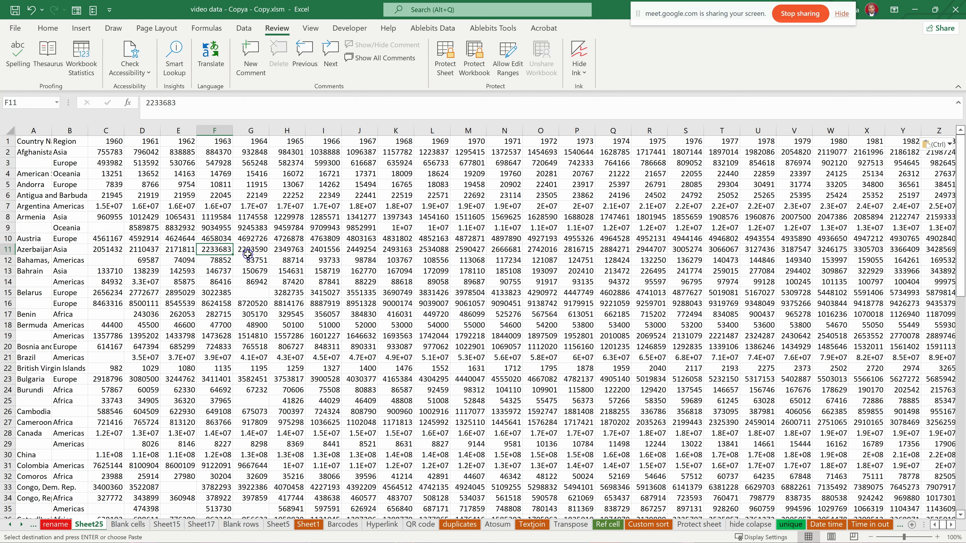
- Inspect the pasted data by selecting C7:F8, column F, row 9 and other sample cells
left_click_drag(110, 208, 223, 217)
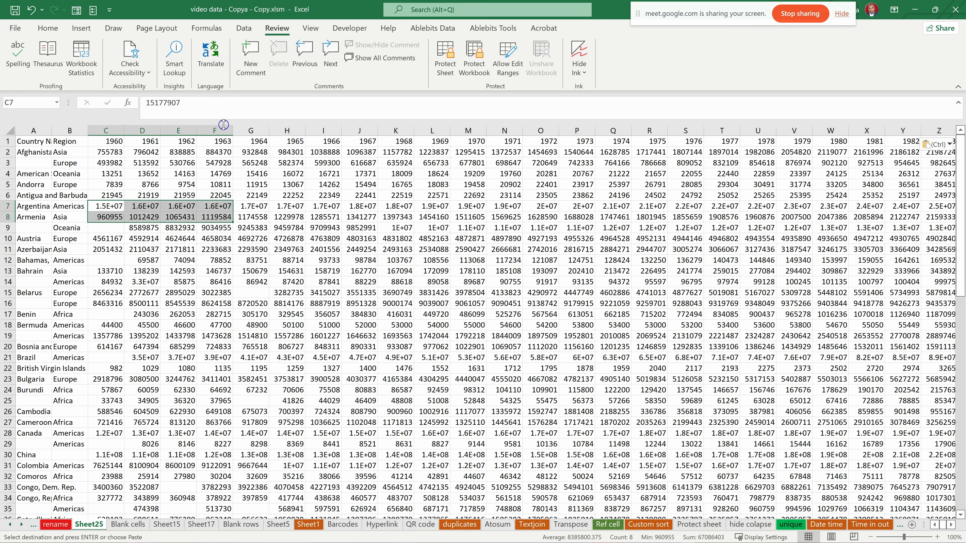
left_click(216, 130)
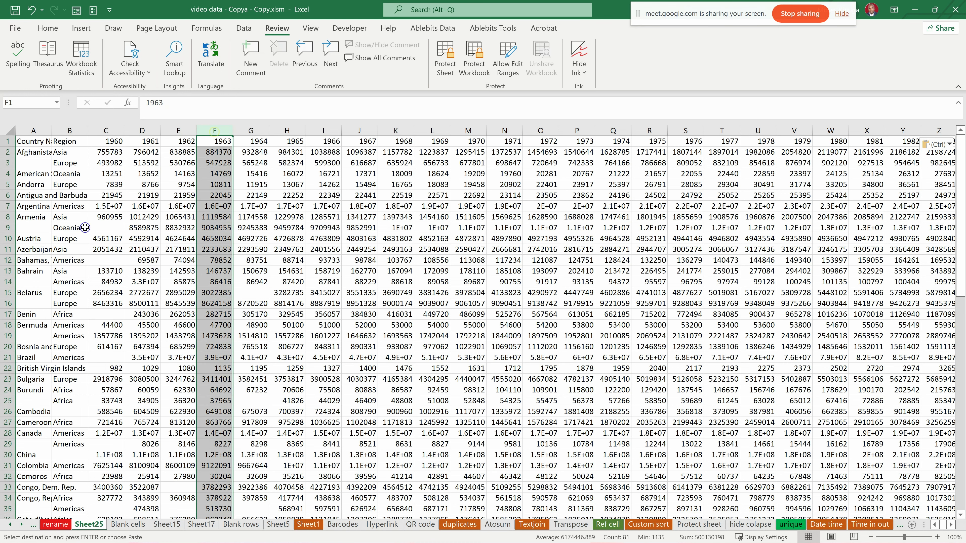
left_click(8, 228)
left_click_drag(199, 188, 257, 271)
left_click(366, 312)
- Paste the copied data with its formatting into the rename worksheet at A1, and end copy mode
left_click(210, 522)
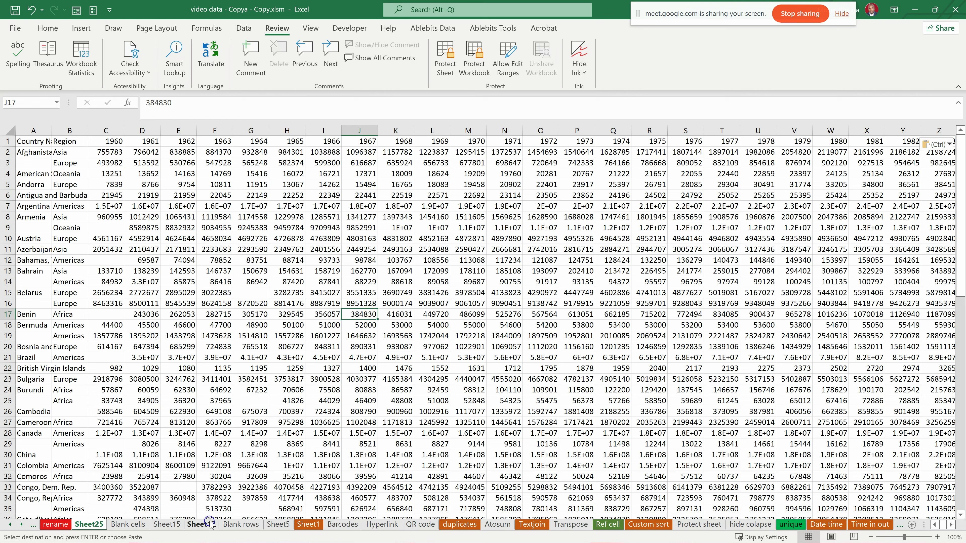
left_click(244, 524)
left_click(56, 524)
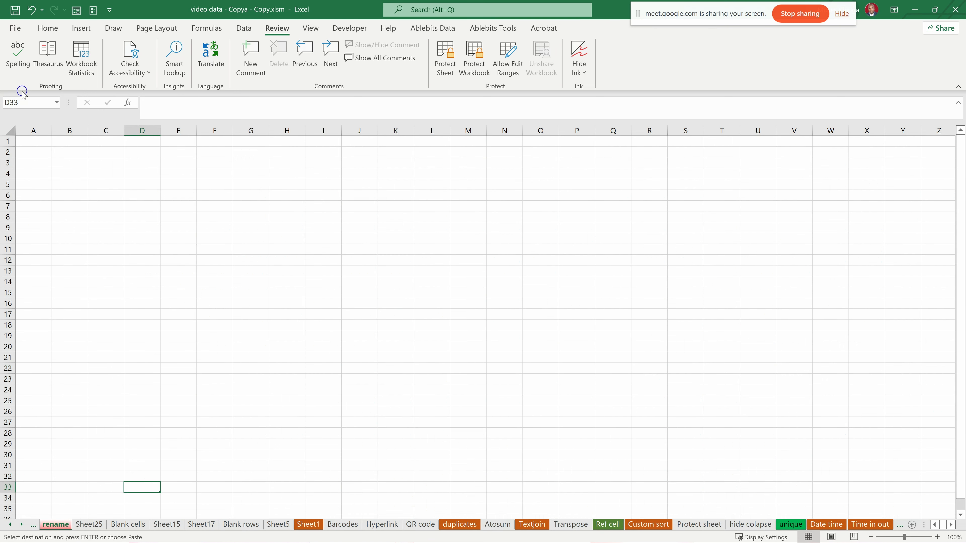
left_click(39, 141)
key("ctrl+v")
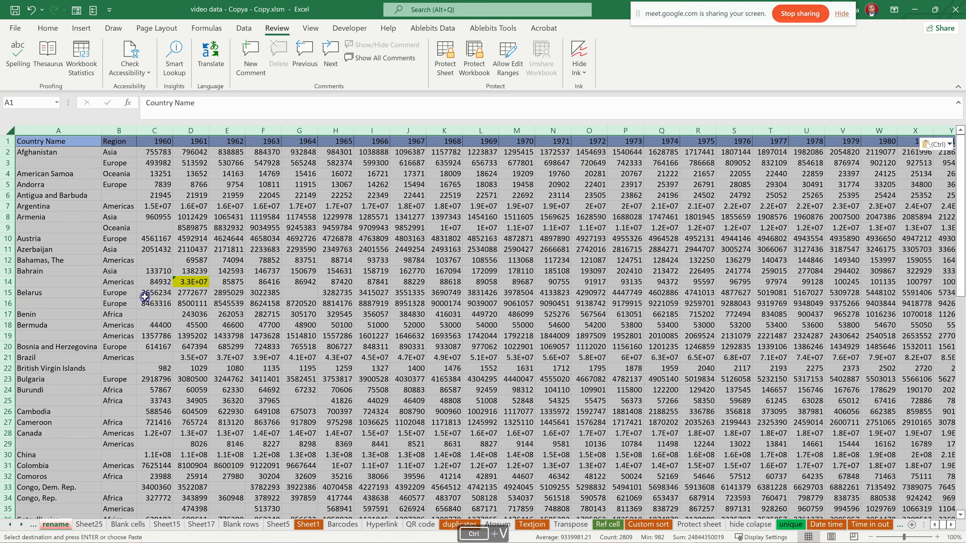
left_click(157, 325)
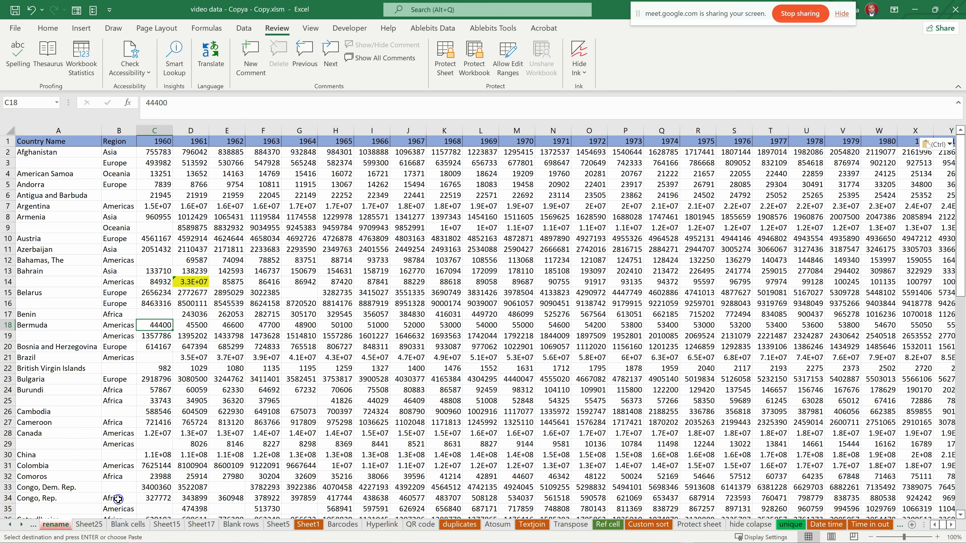
key("Escape")
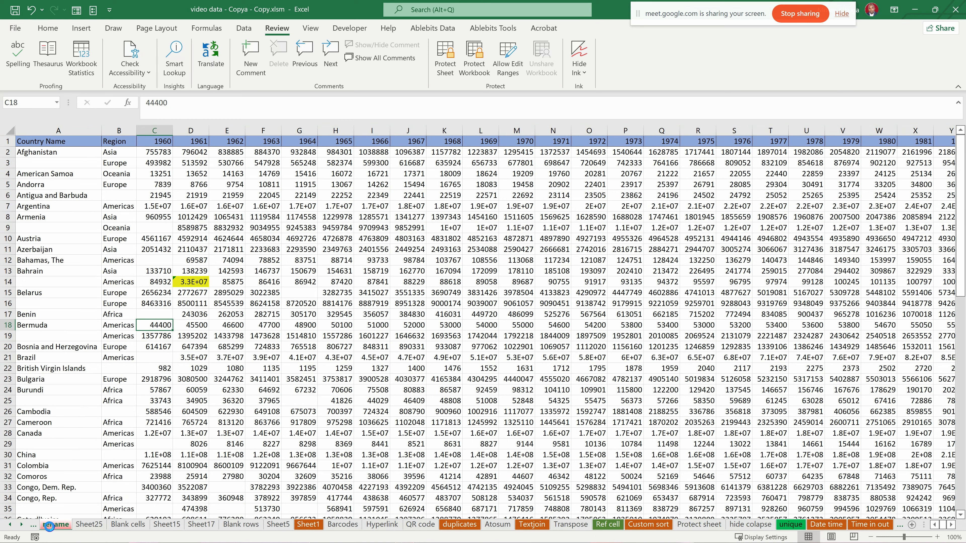
- Hide the worksheet named rename
left_click(50, 526)
left_click(88, 526)
left_click(56, 526)
left_click(34, 526)
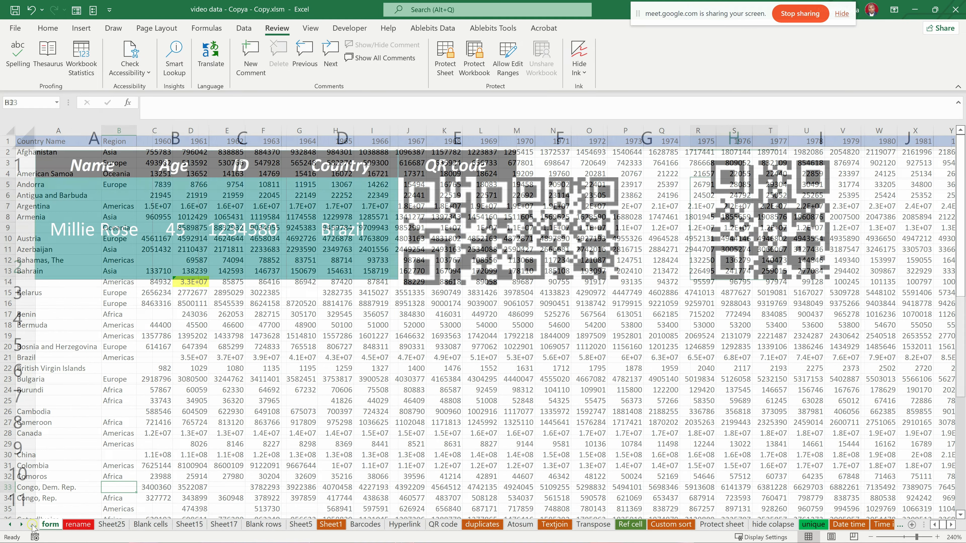
left_click(110, 525)
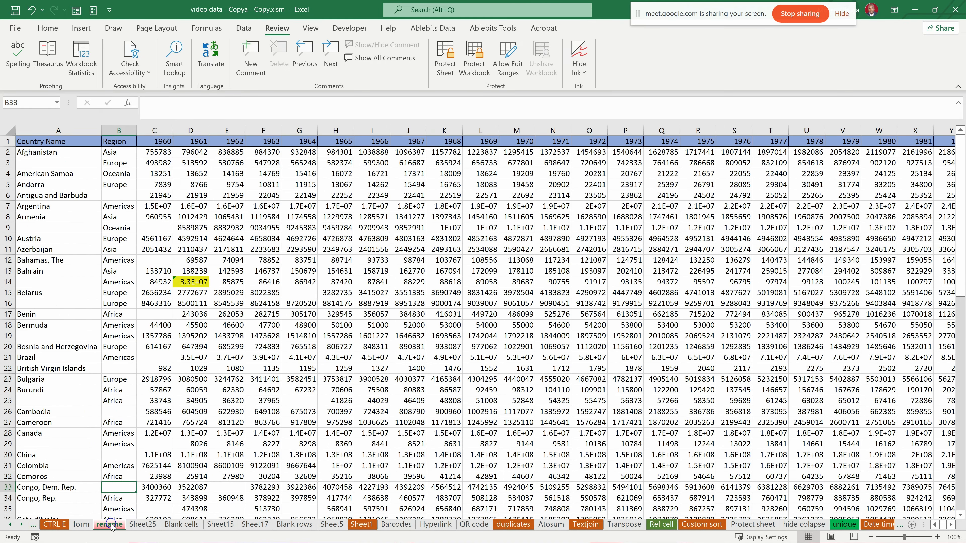
right_click(111, 525)
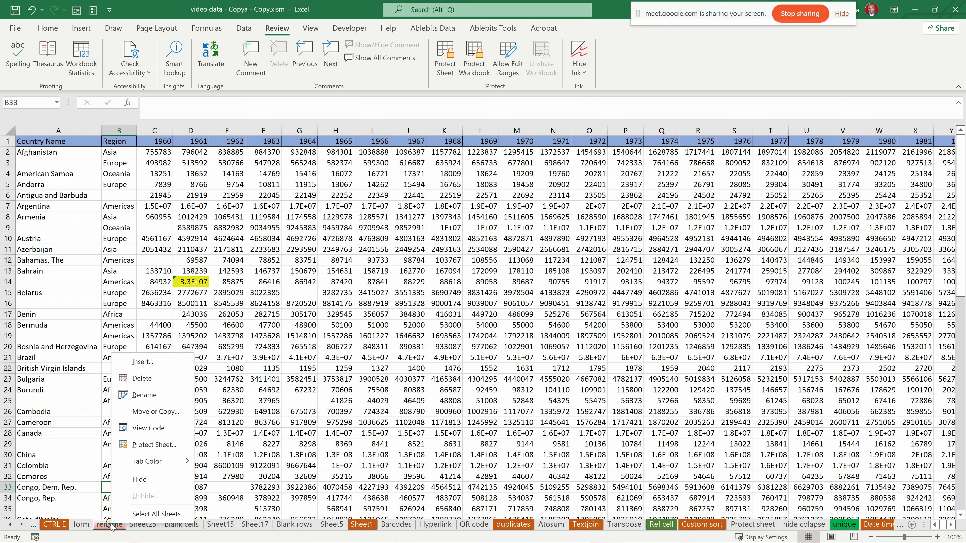
left_click(140, 479)
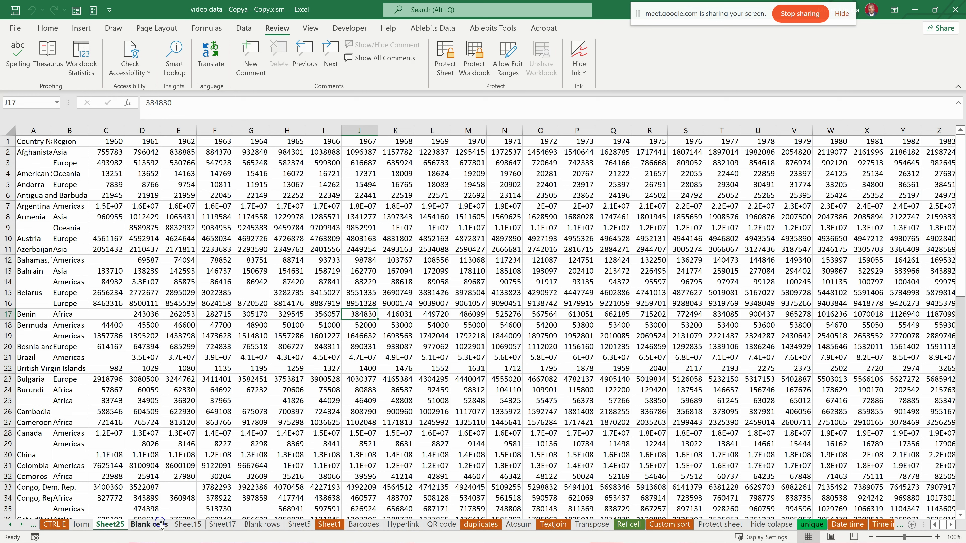
- Unhide the rename worksheet, starting from Sheet17
right_click(221, 525)
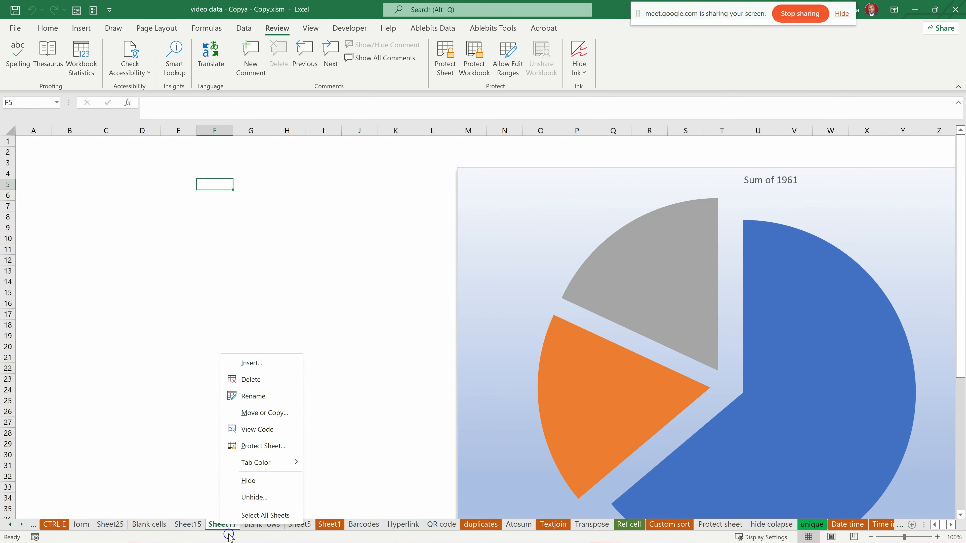
left_click(252, 499)
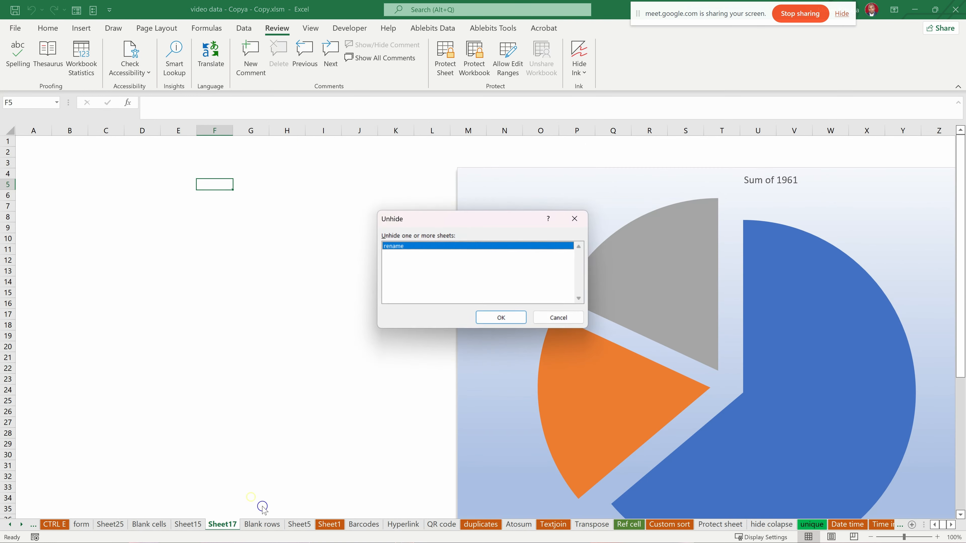
left_click_drag(448, 218, 333, 219)
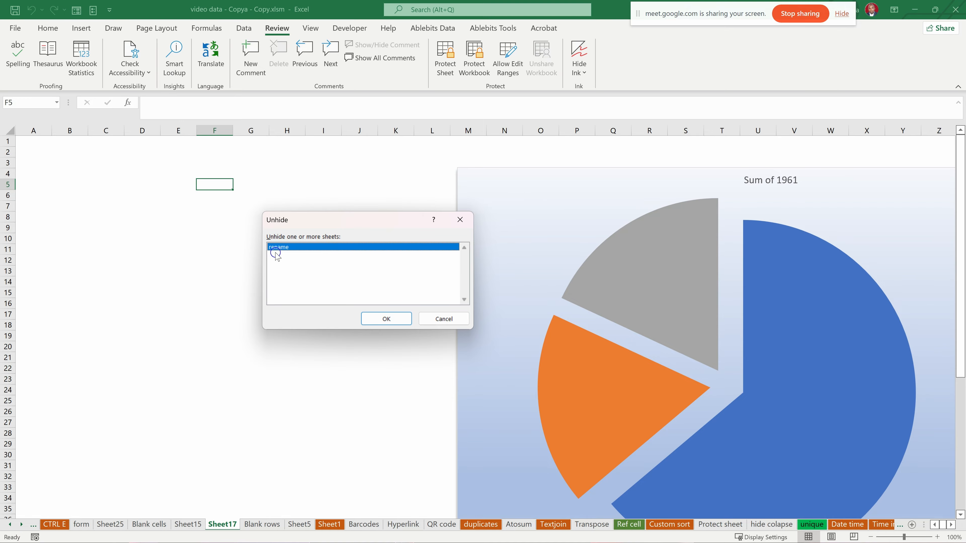
left_click(382, 315)
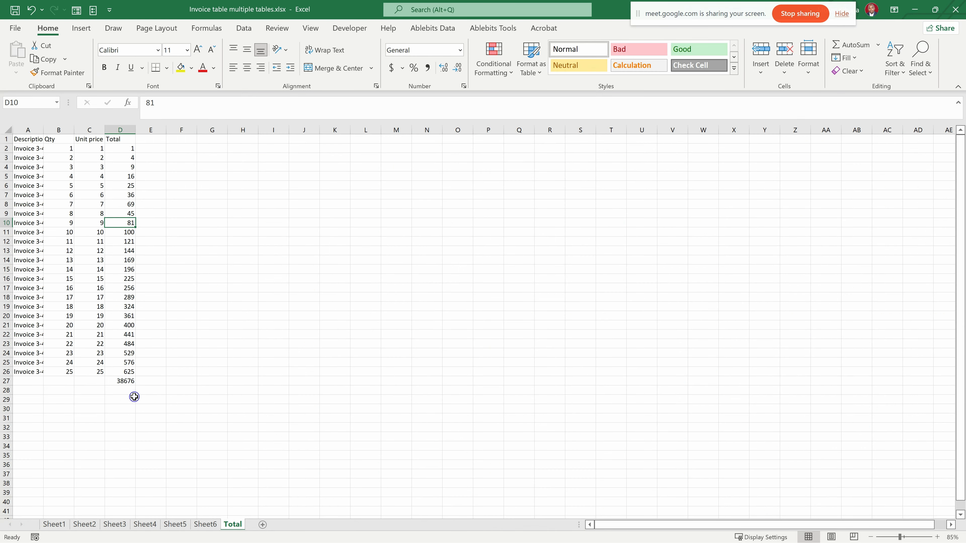
- Examine the cross-sheet sum formula in D27 of the Total sheet and the invoice data on Sheet1, Sheet2 and Sheet3
left_click(121, 381)
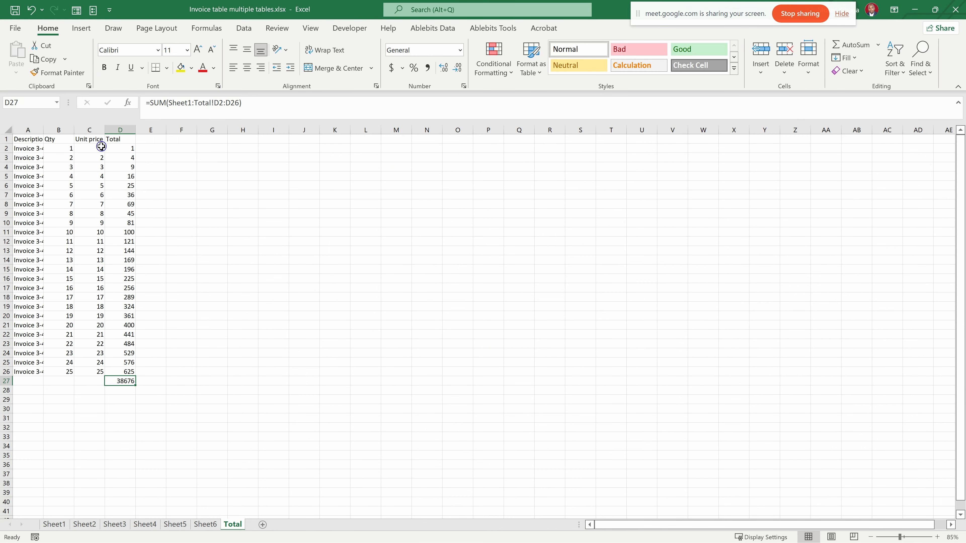
left_click(54, 524)
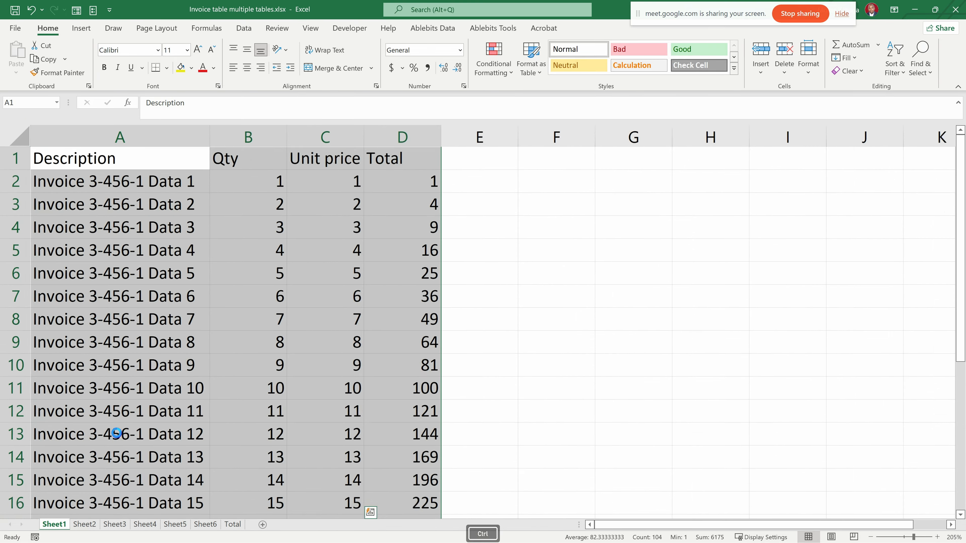
scroll(116, 369, "down", 7)
left_click(84, 524)
scroll(122, 366, "down", 7)
scroll(123, 371, "down", 1)
left_click(114, 524)
scroll(106, 354, "down", 8)
- Go through the invoice tables from Sheet1 to Sheet6 and the Total sheet to compare their layouts, ending on Sheet6
left_click(54, 524)
left_click(90, 524)
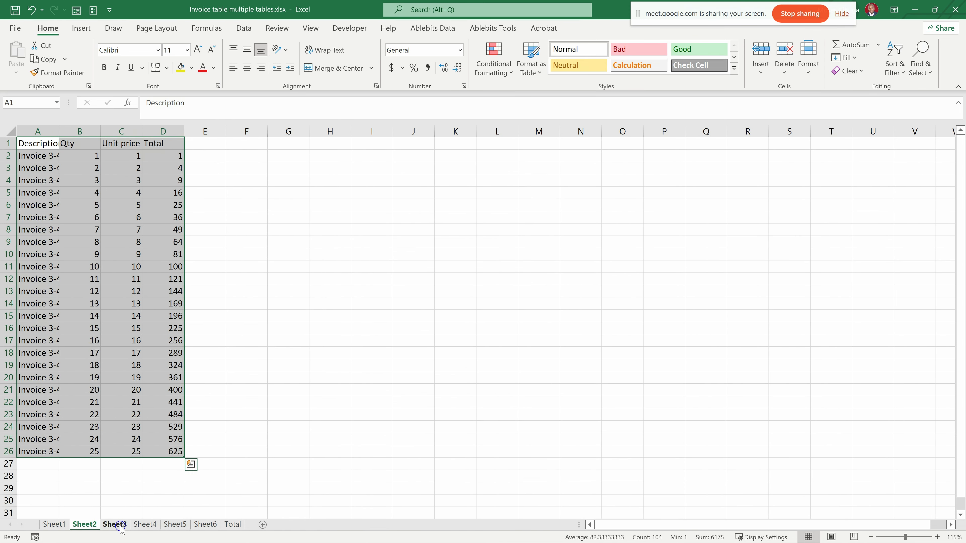
left_click(115, 524)
left_click(145, 524)
left_click(175, 525)
left_click(205, 525)
left_click(232, 525)
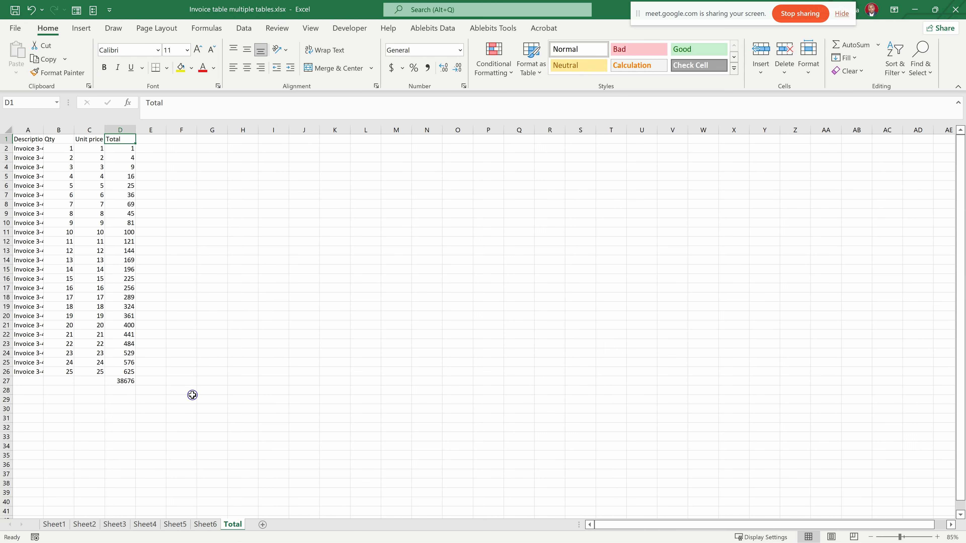
left_click(205, 524)
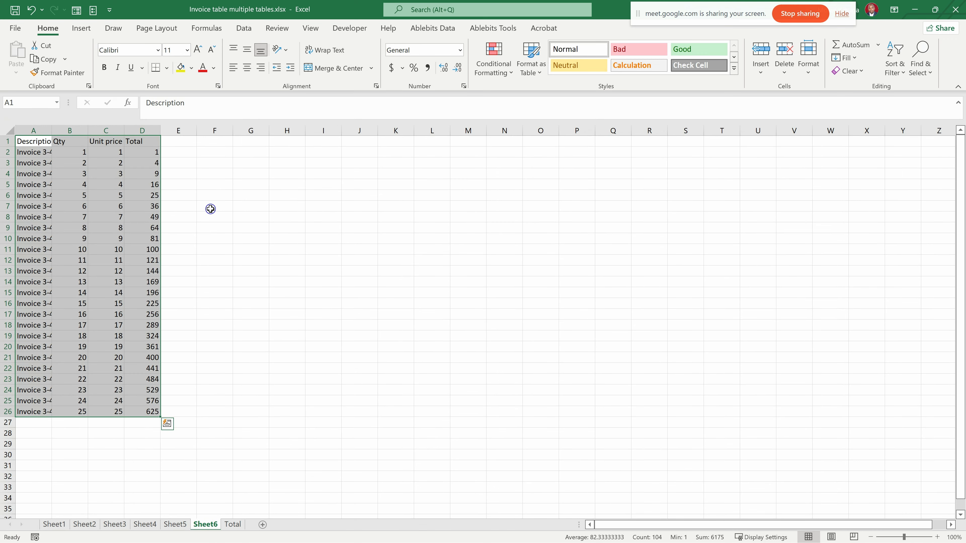
- Examine the invoice tables on Sheet1 and Sheet2 up close, and page through Sheet3 to Sheet6 to compare cell positions
left_click(54, 524)
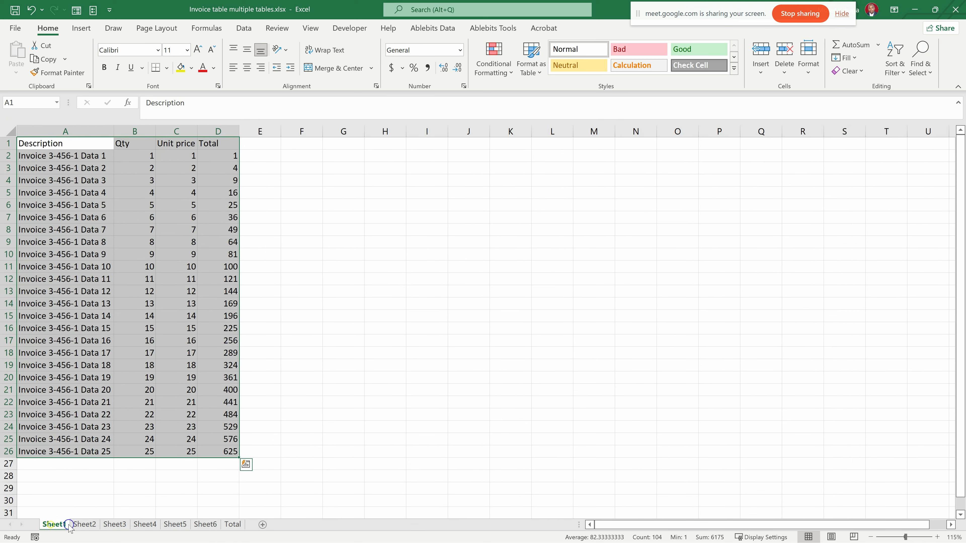
scroll(120, 411, "down", 3)
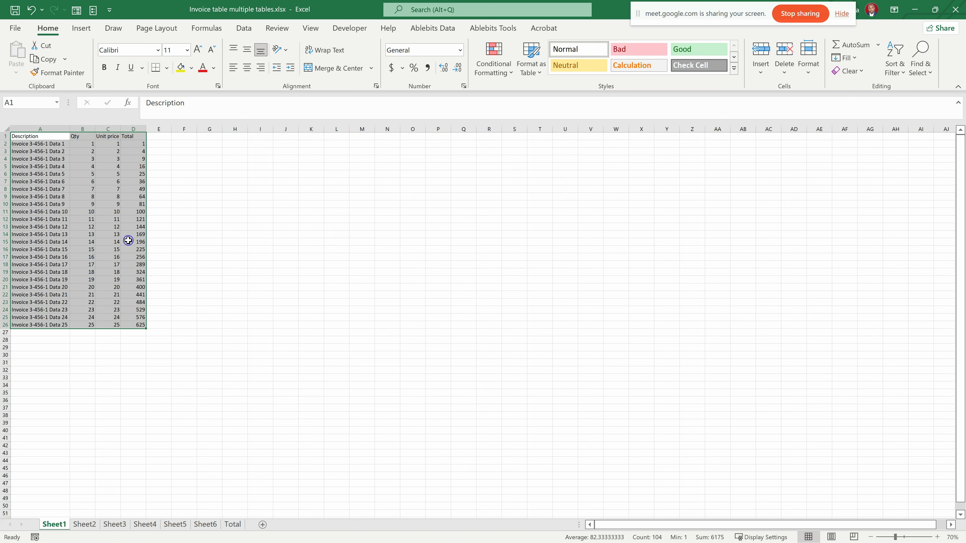
left_click(88, 526)
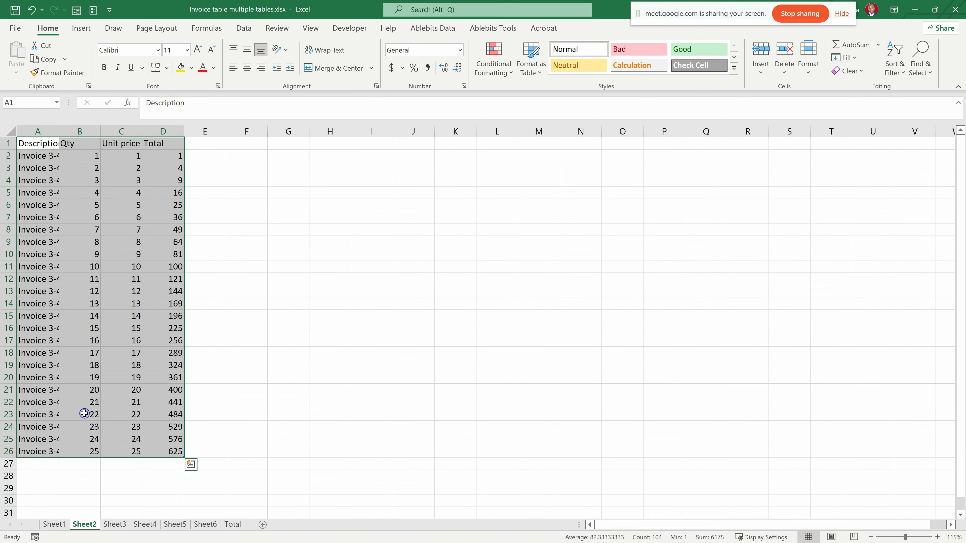
scroll(114, 384, "down", 2, "ctrl")
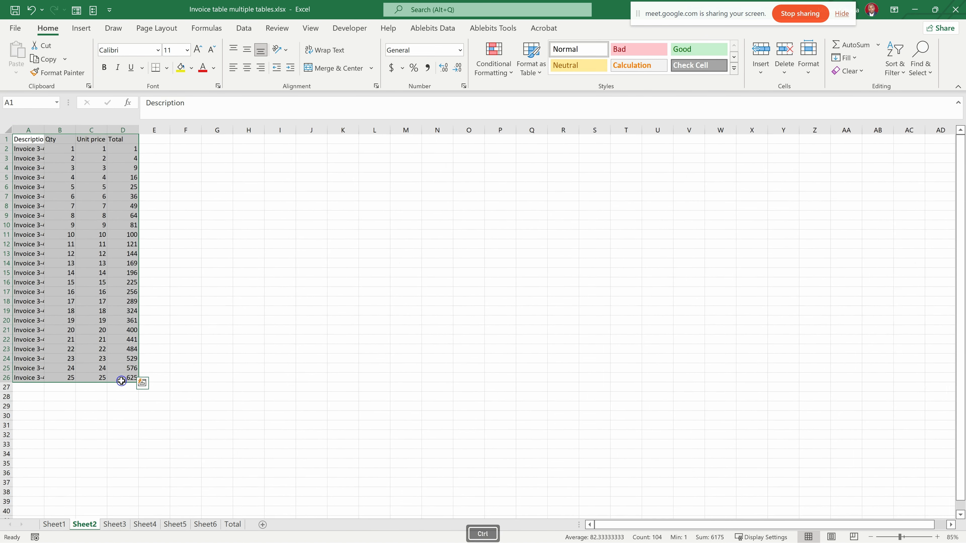
left_click(22, 139)
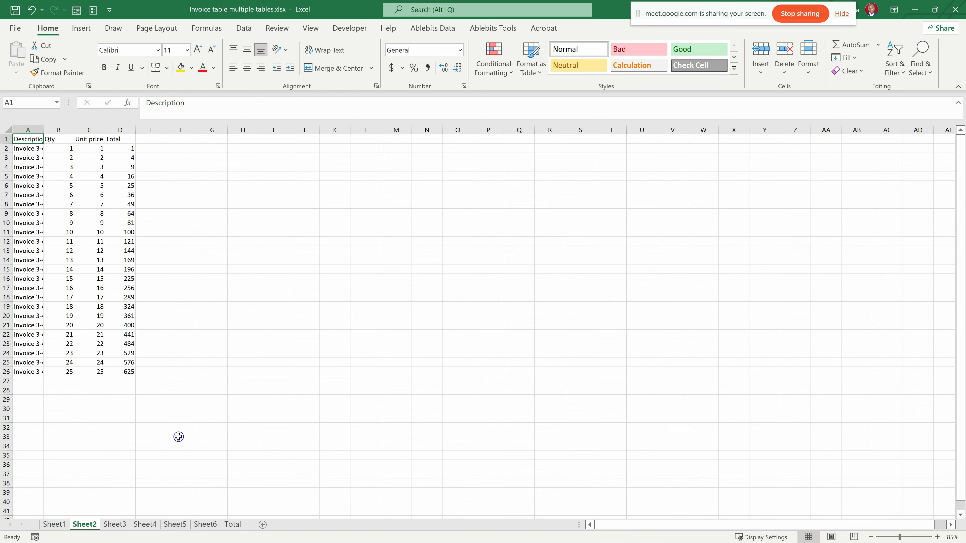
left_click(55, 525)
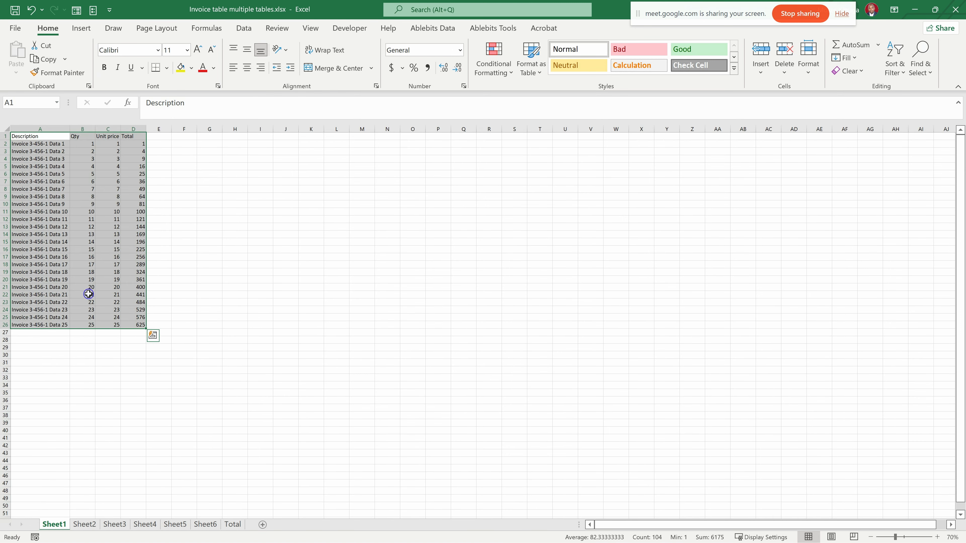
scroll(148, 356, "up", 3, "ctrl")
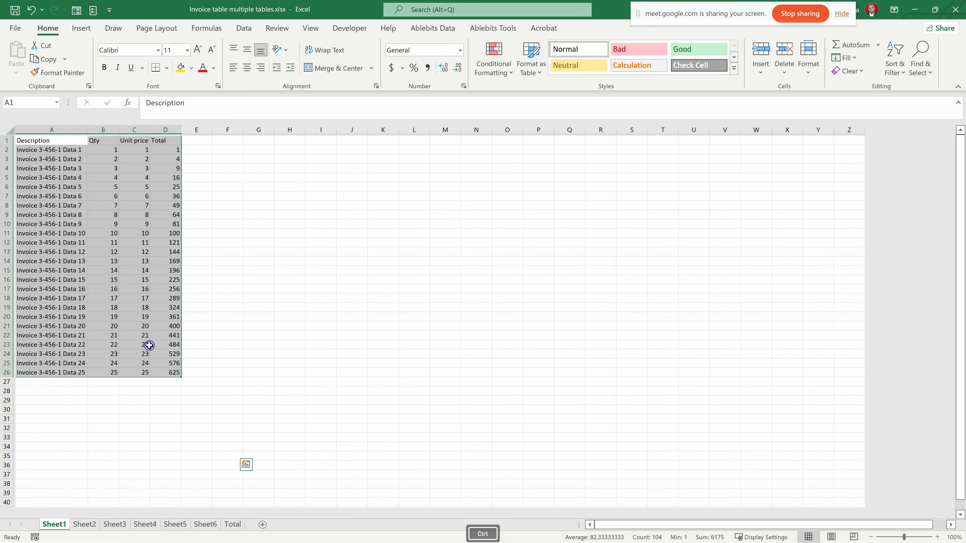
scroll(165, 348, "down", 3, "ctrl")
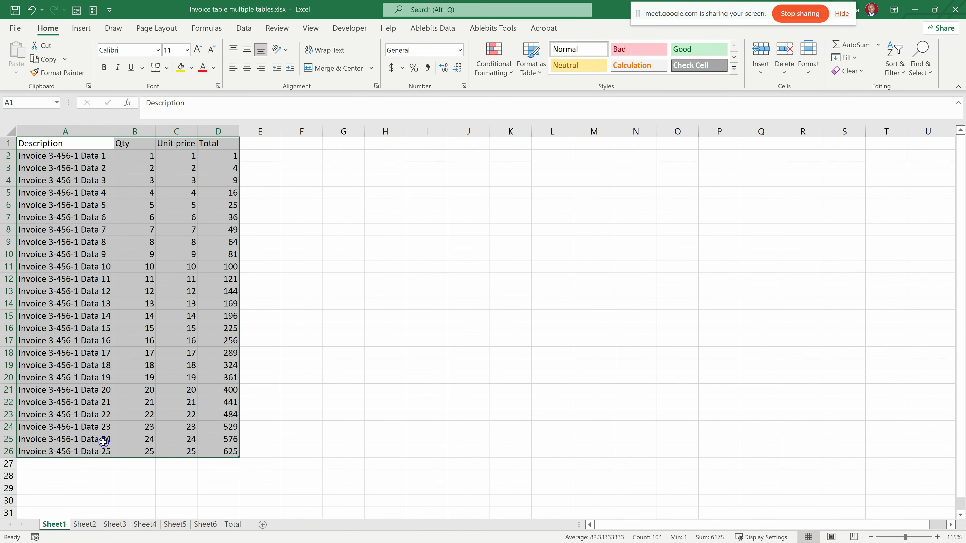
left_click(86, 525)
left_click(114, 525)
left_click(144, 525)
left_click(174, 525)
left_click(205, 525)
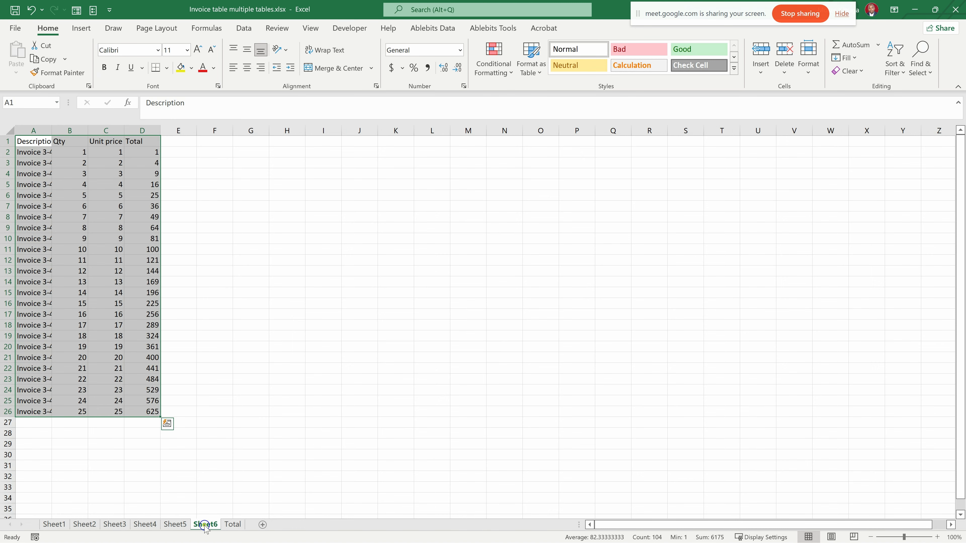
- Clear the cross-sheet sum formula from cell D27 on the Total sheet
left_click(232, 525)
left_click(125, 382)
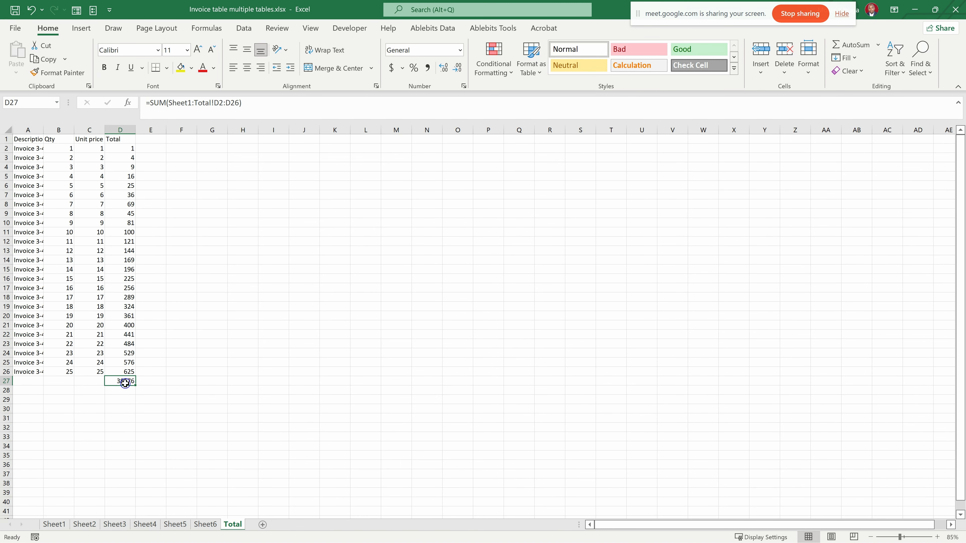
key("Delete")
left_click(200, 392)
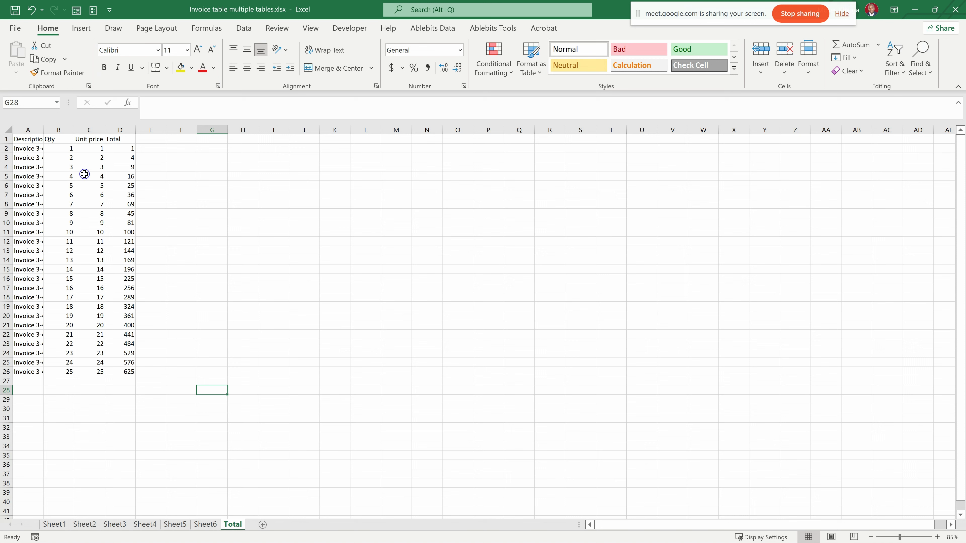
- Enter =SUM('Sheet1:Total'!D2) in cell D27 of the Total sheet to add D2 across all sheets
left_click(129, 380)
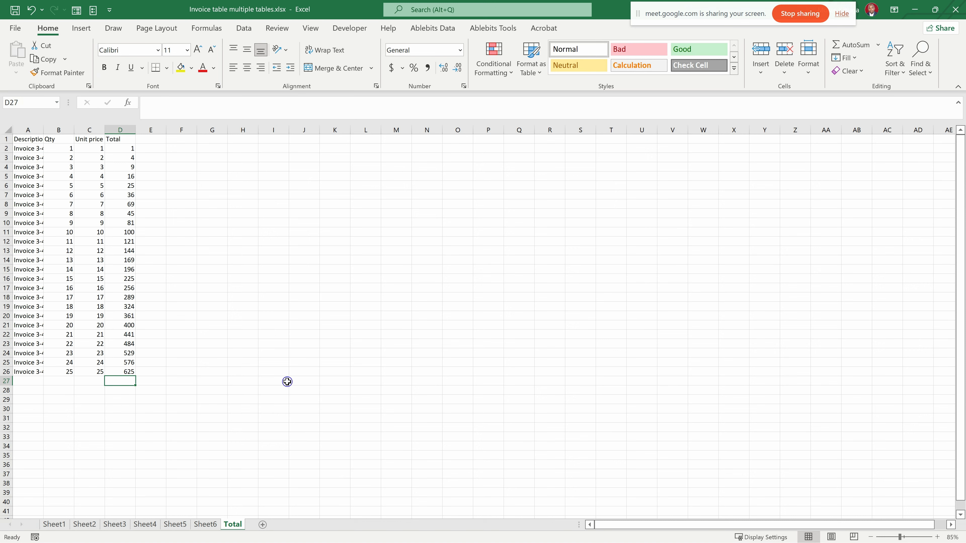
type("=")
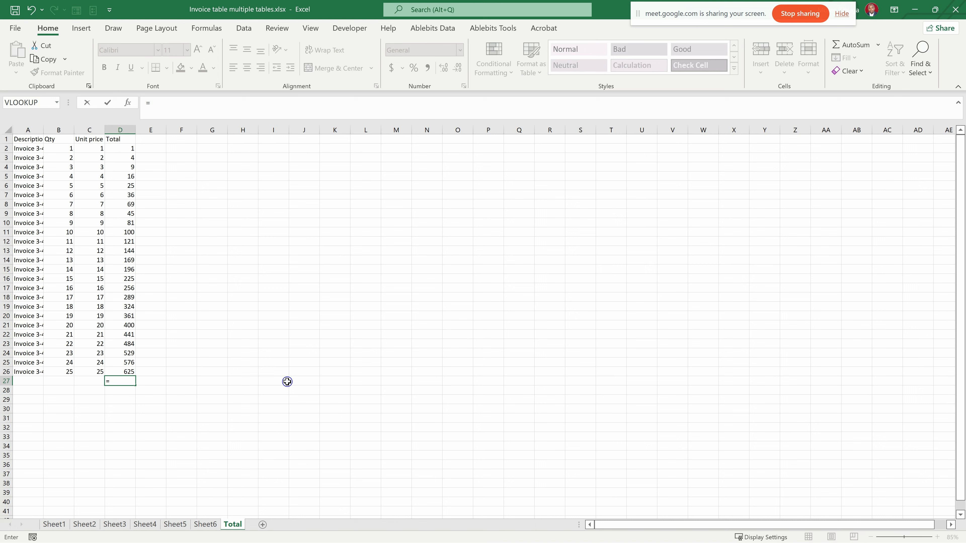
type("sum")
key("Tab")
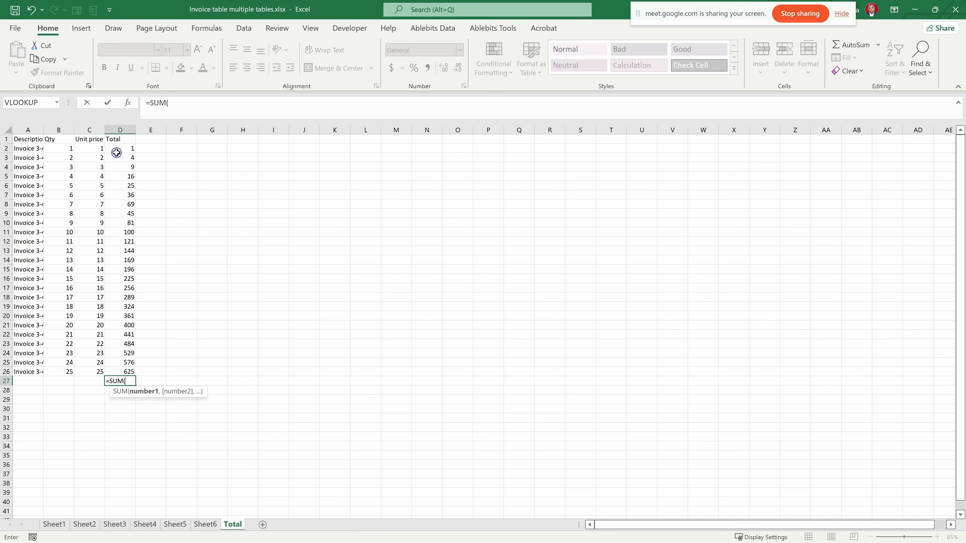
left_click_drag(118, 147, 129, 363)
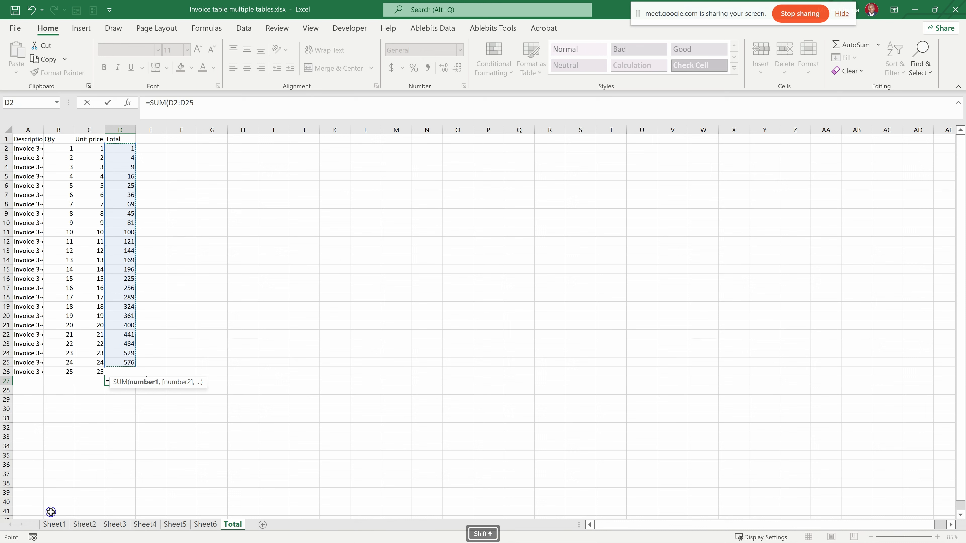
left_click(53, 525, "shift")
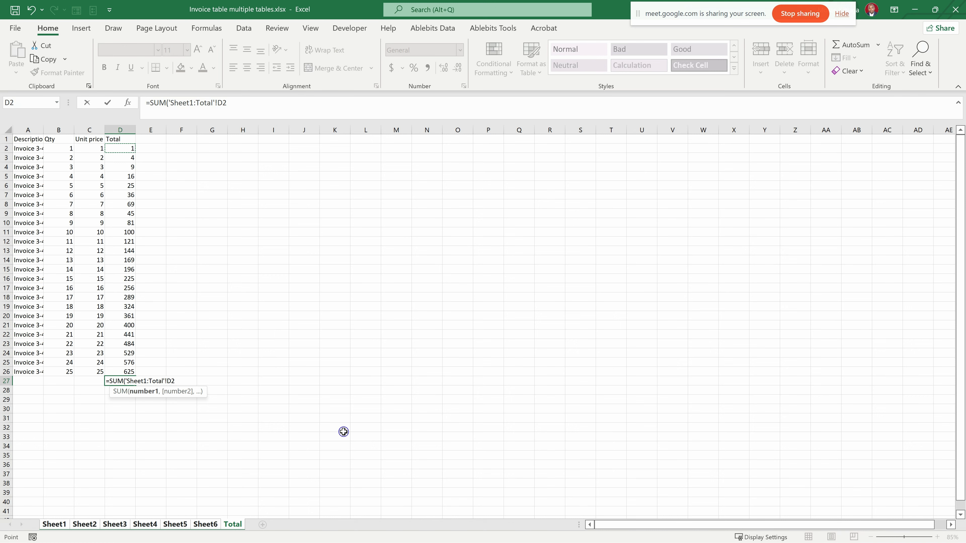
key("shift")
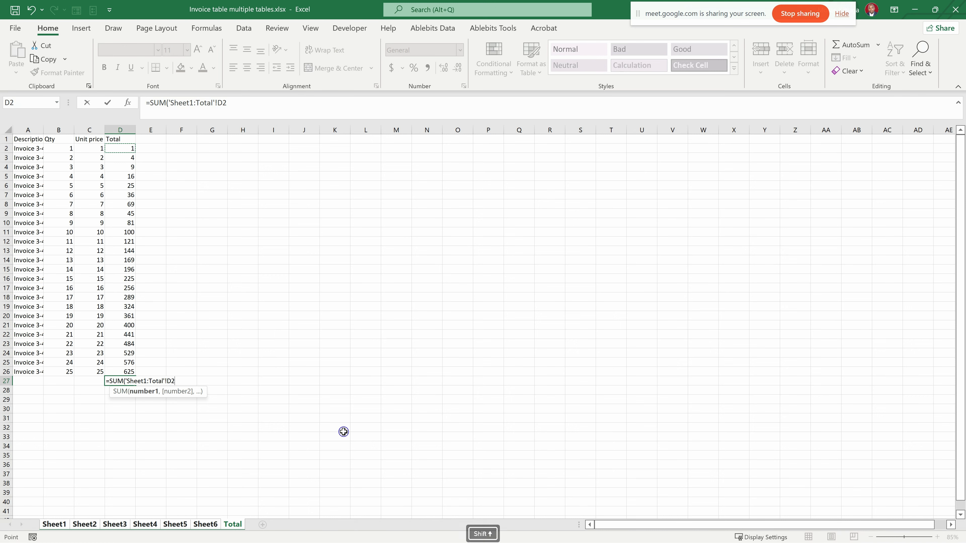
type(")")
key("Return")
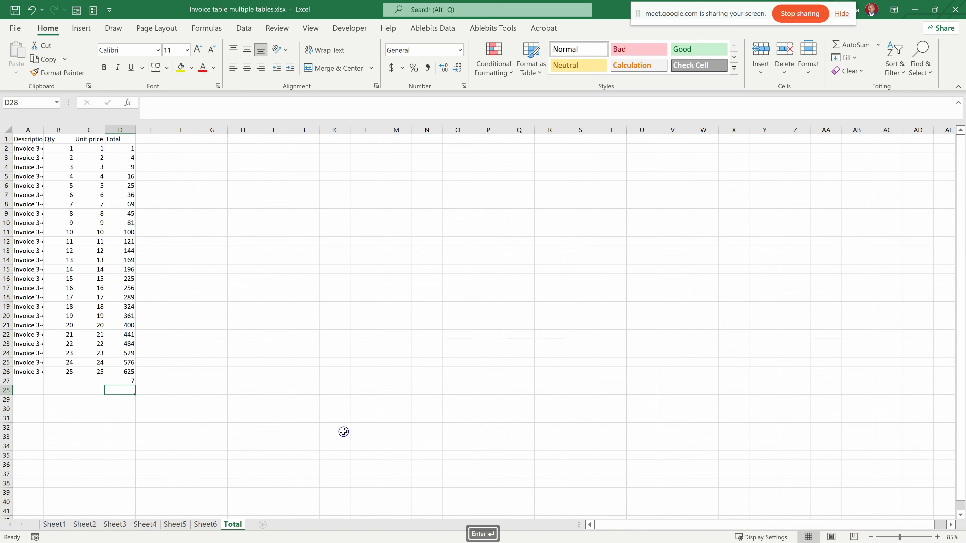
- Check the formula in D27 on the Total sheet against cell D2 on Total, Sheet6 and Sheet5
left_click(124, 382)
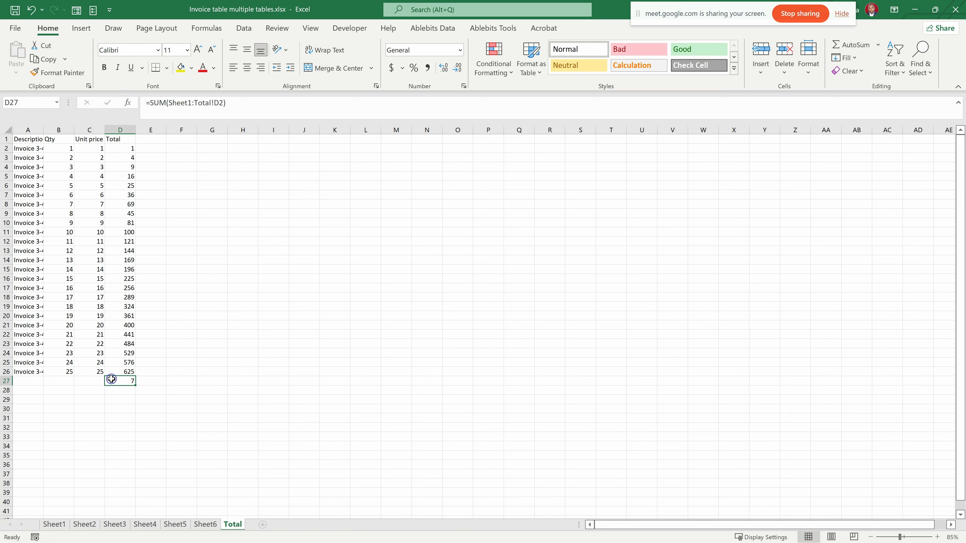
left_click(127, 148)
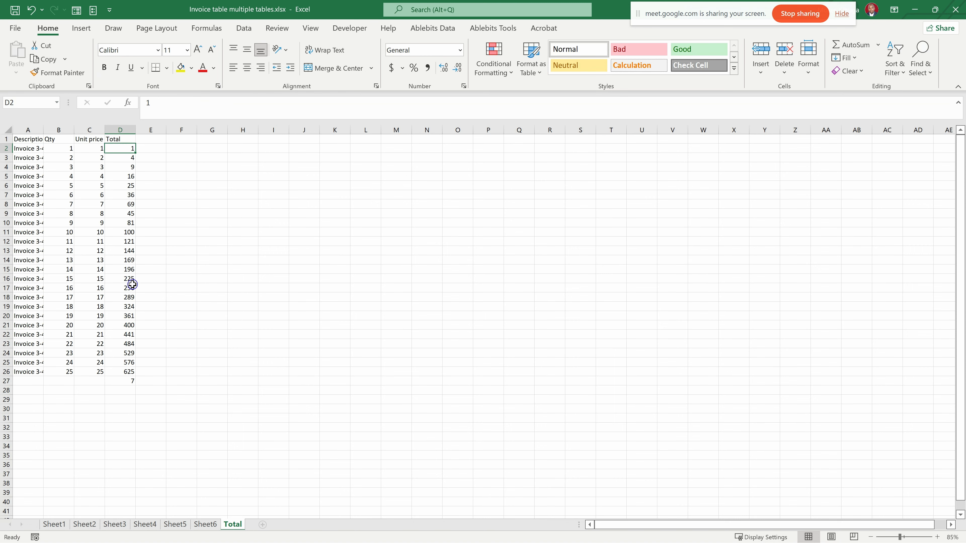
left_click(213, 528)
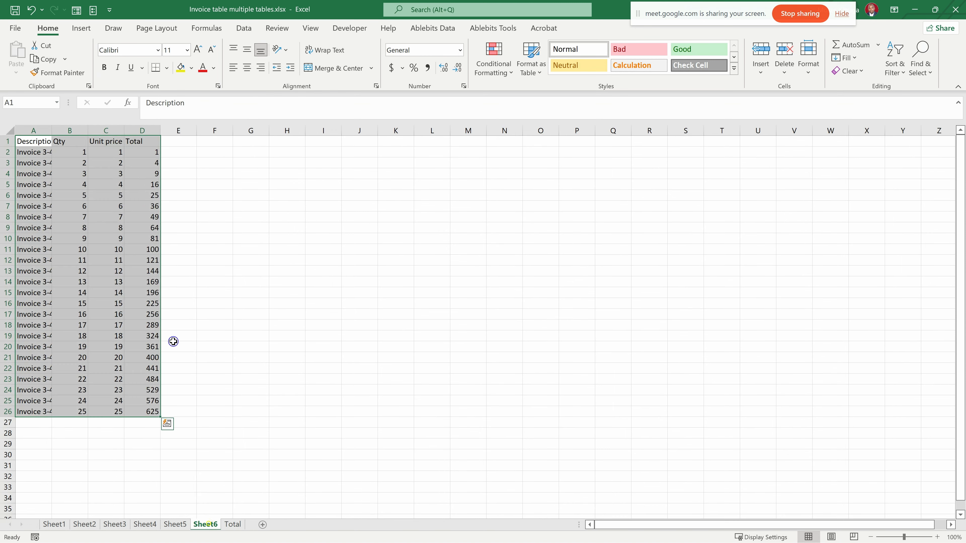
left_click(137, 152)
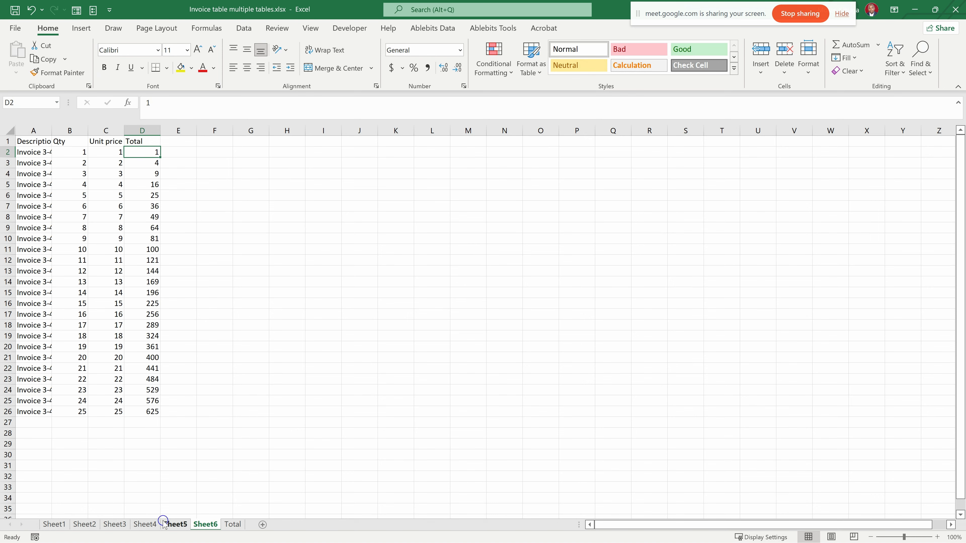
left_click(174, 524)
left_click(137, 152)
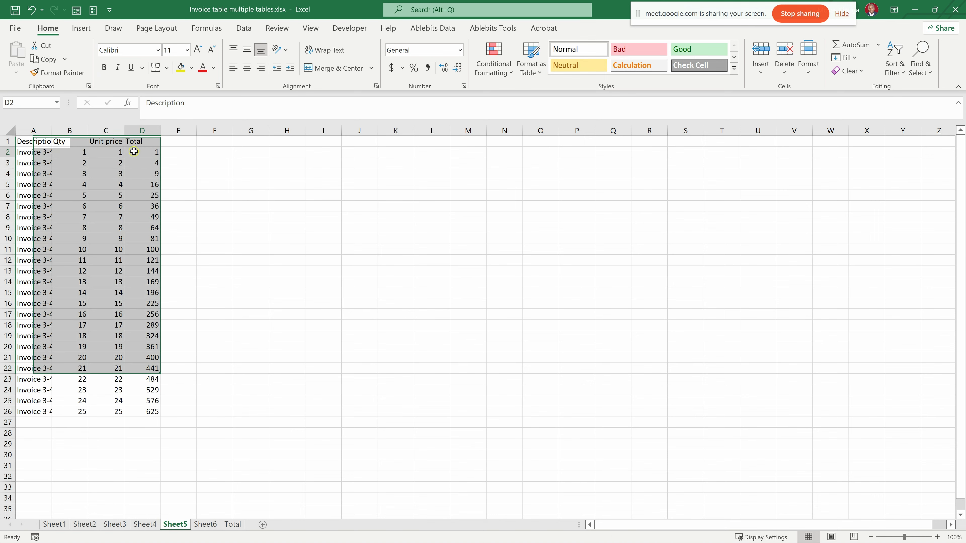
left_click(231, 524)
left_click_drag(127, 158, 127, 383)
left_click(127, 381)
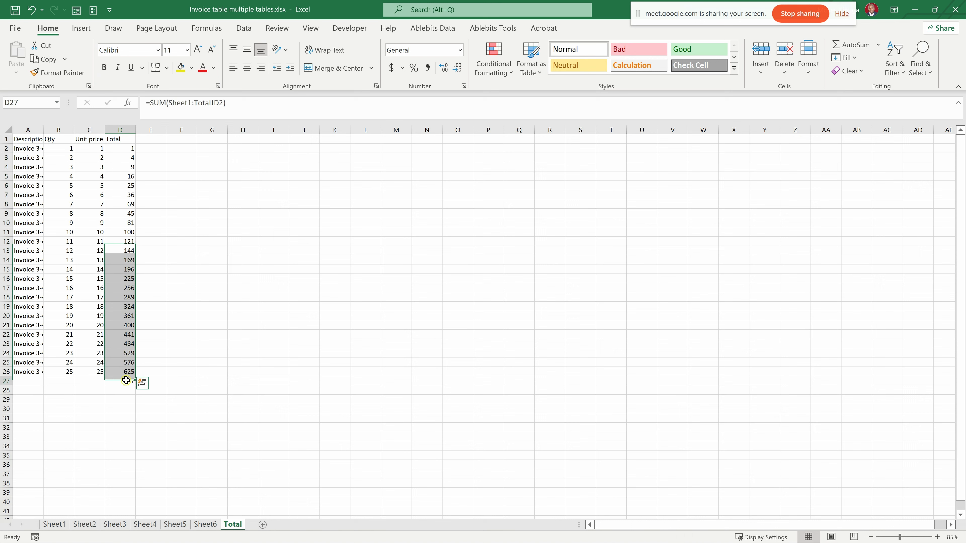
- Change the reference in the Total sheet's D27 formula to D2:D26, giving =SUM(Sheet1:Total!D2:D26)
left_click(222, 108)
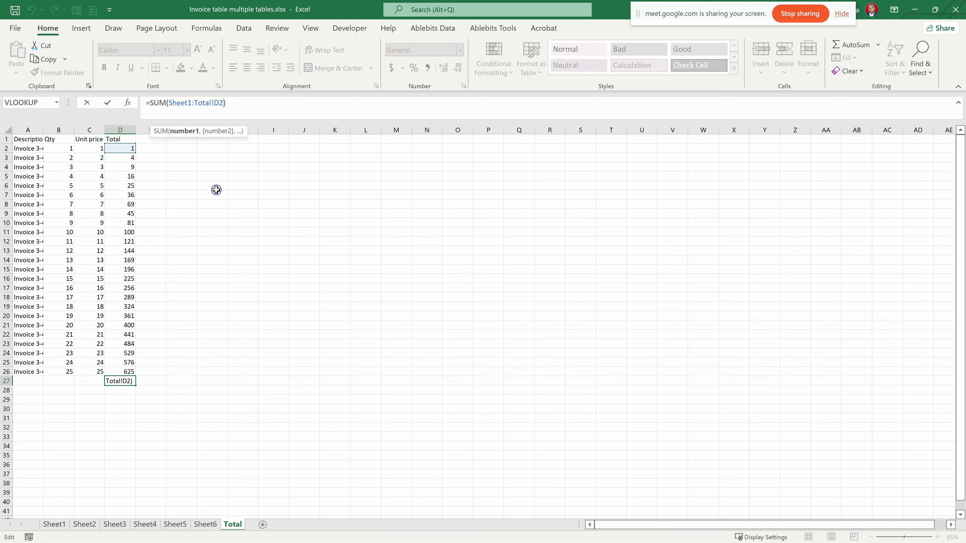
key("BackSpace")
key("BackSpace")
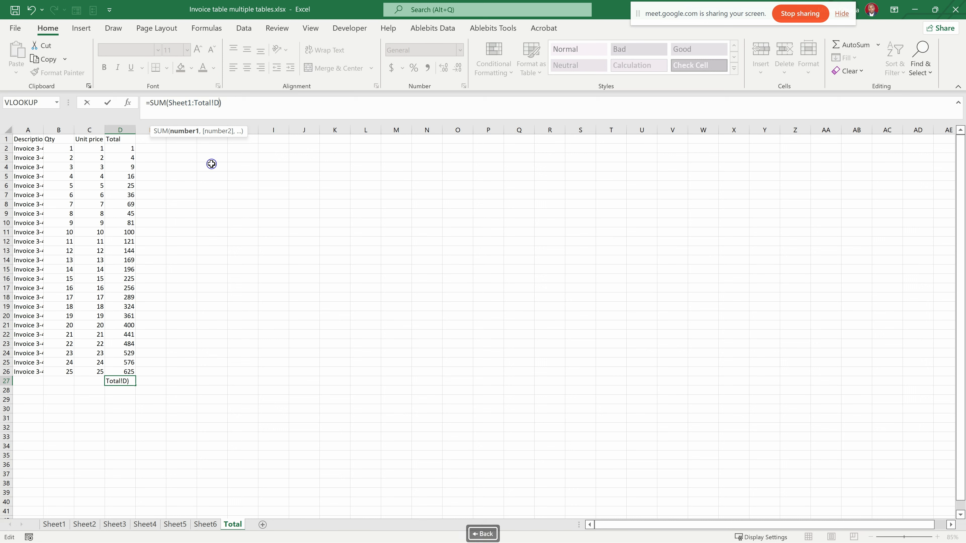
left_click_drag(130, 149, 127, 366)
key("Return")
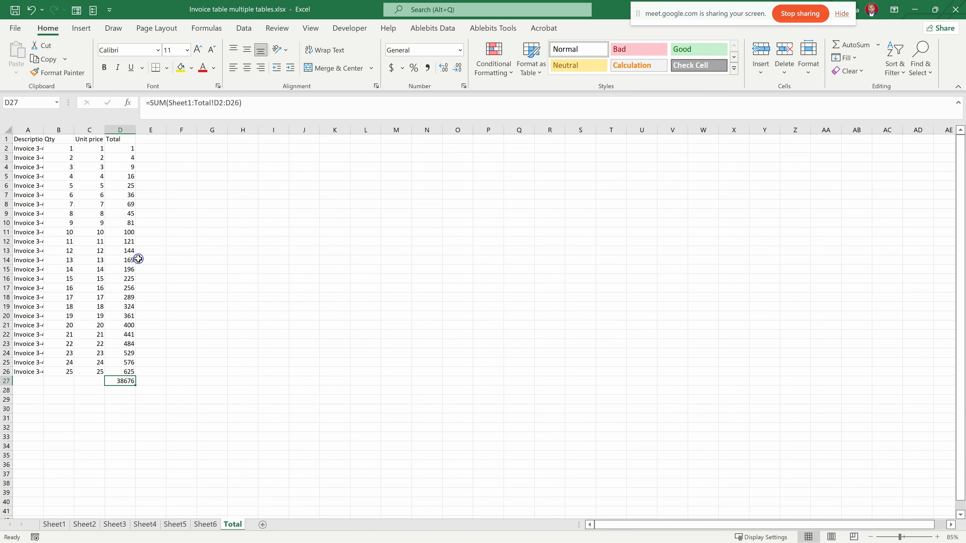
- Fill the cross-sheet sum from D27 into C27 and B27 on the Total sheet and check the formula in C27
left_click_drag(126, 152, 129, 290)
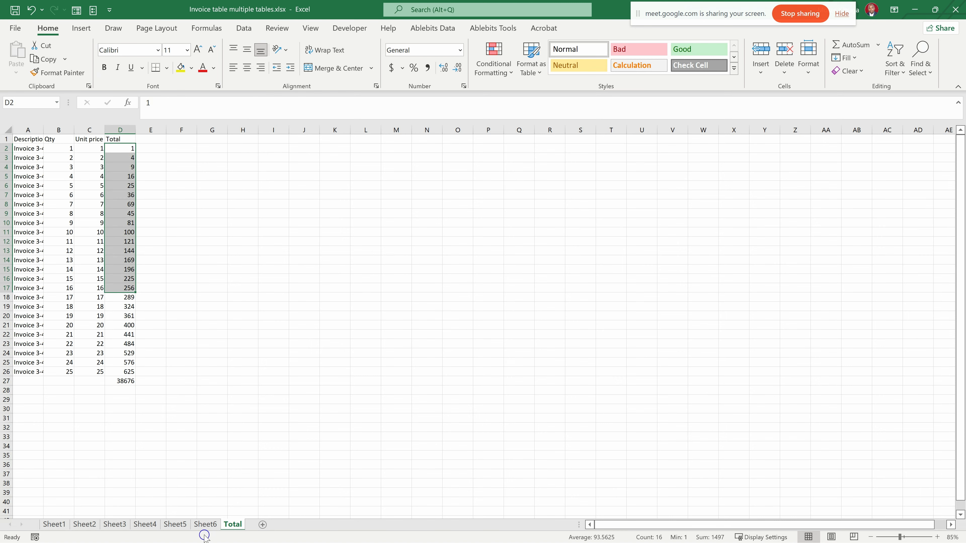
left_click(205, 524)
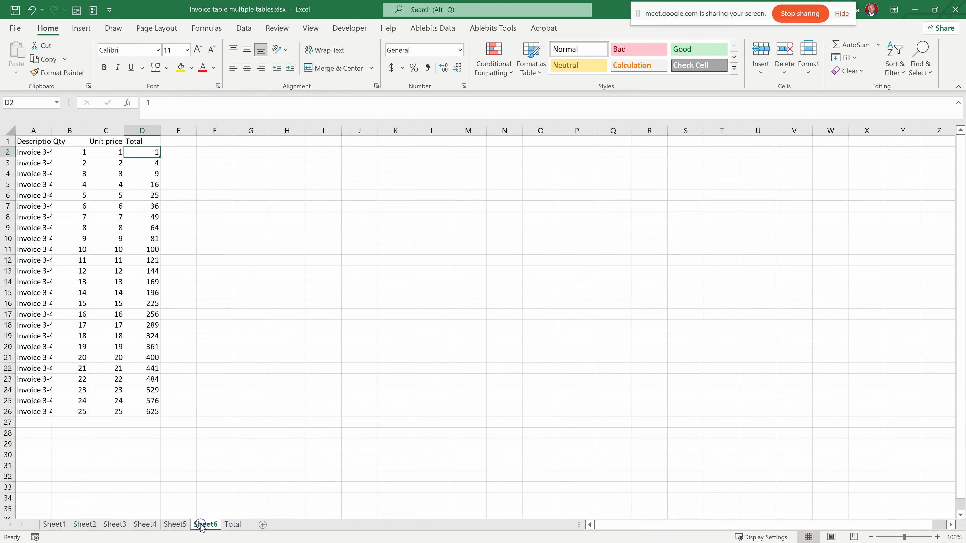
left_click(231, 524)
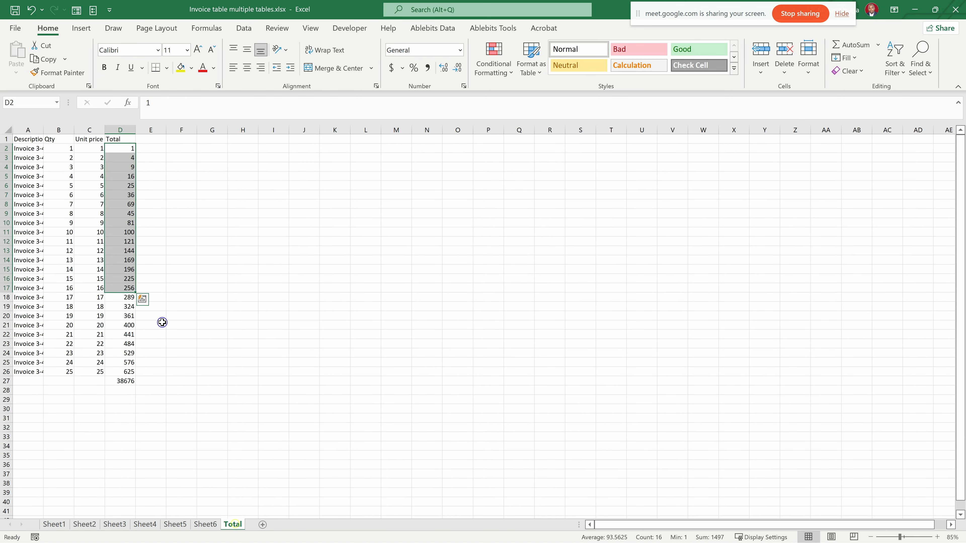
left_click(123, 380)
left_click_drag(133, 385, 37, 386)
left_click(170, 337)
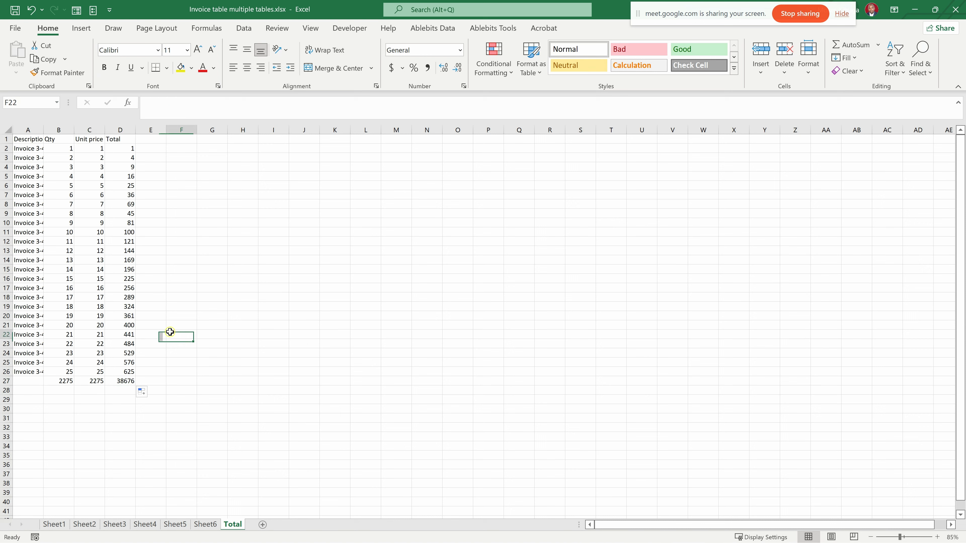
left_click(99, 380)
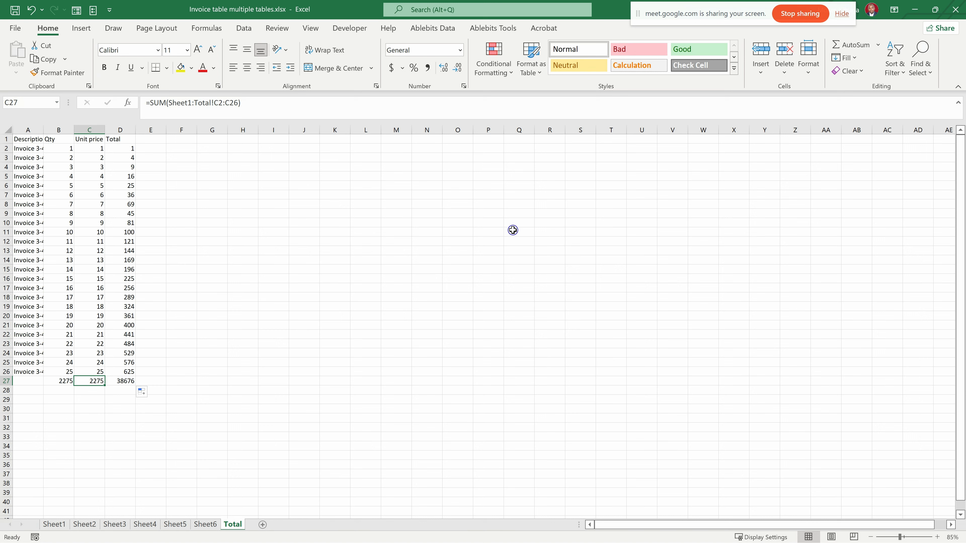
left_click(212, 251)
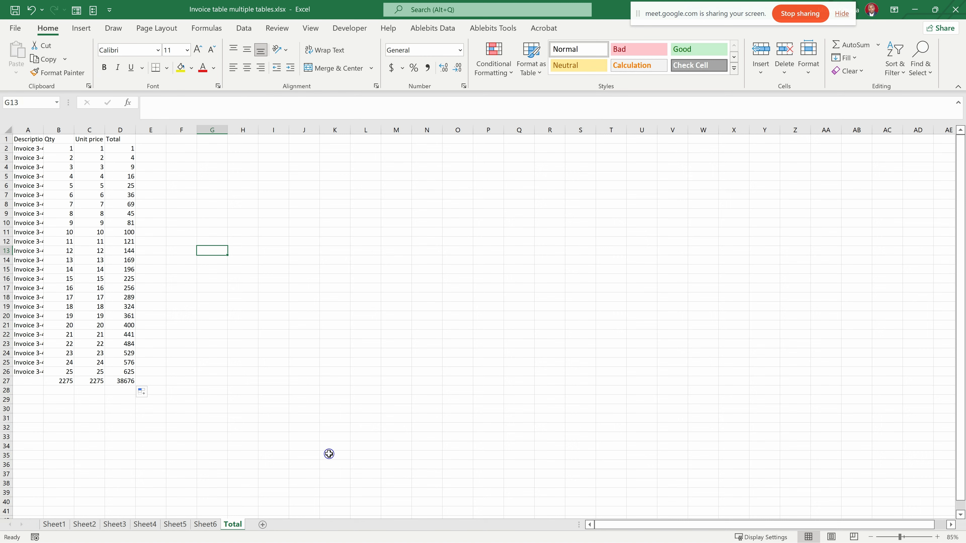
- View Sheet5 and switch to the Invoice table.xlsx workbook
left_click(174, 524)
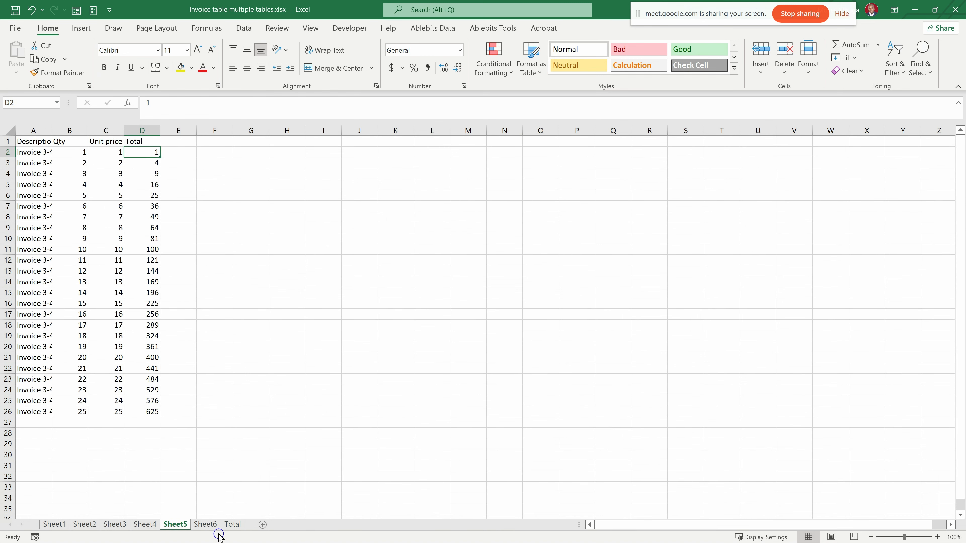
key("alt+Tab")
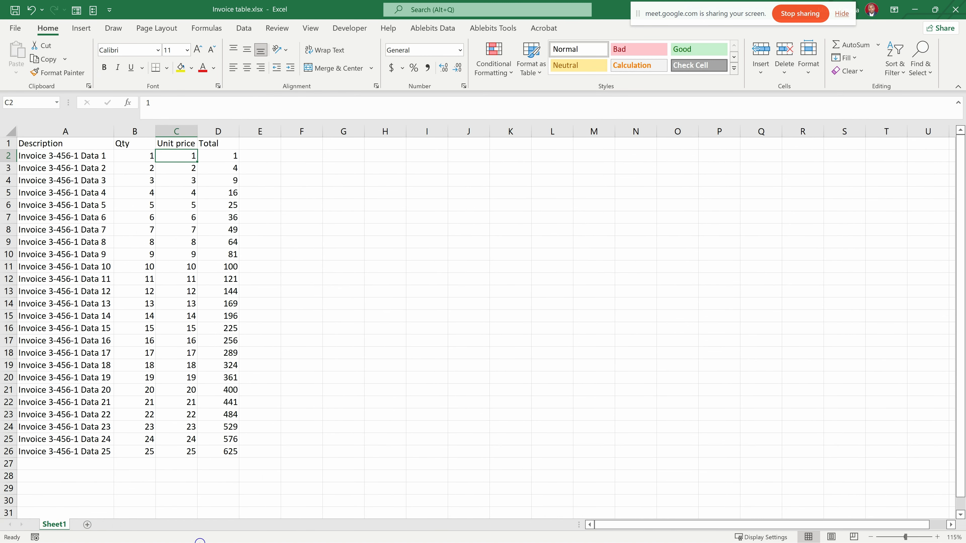
- Switch to the video data - Copya - Copy.xlsm workbook and widen column A on Sheet25 to fit the country names
key("super")
mouse_move(118, 529)
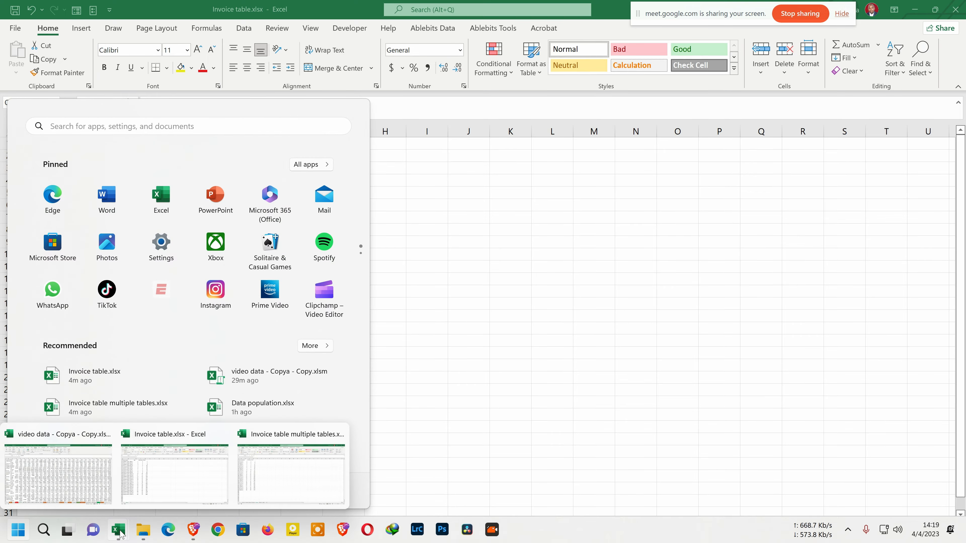
left_click(75, 486)
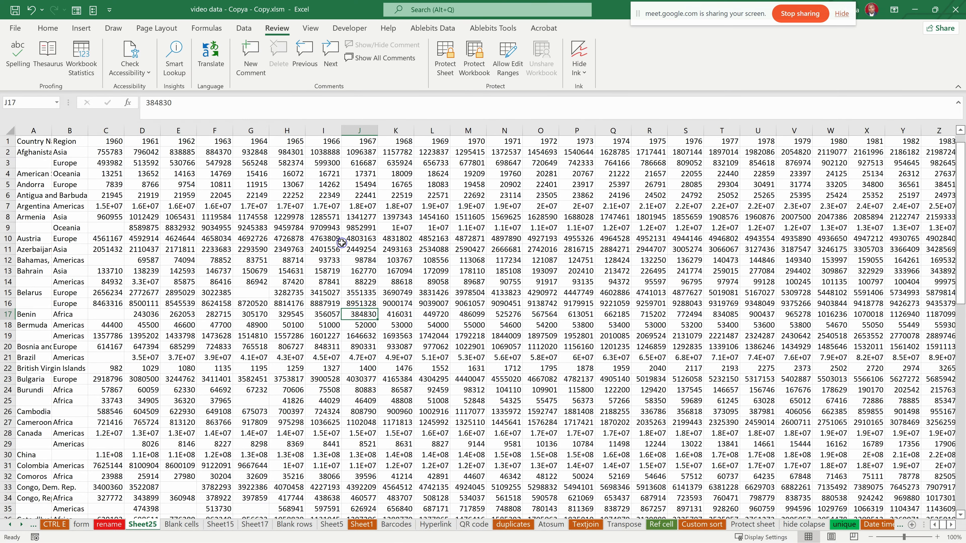
scroll(255, 270, "down", 12)
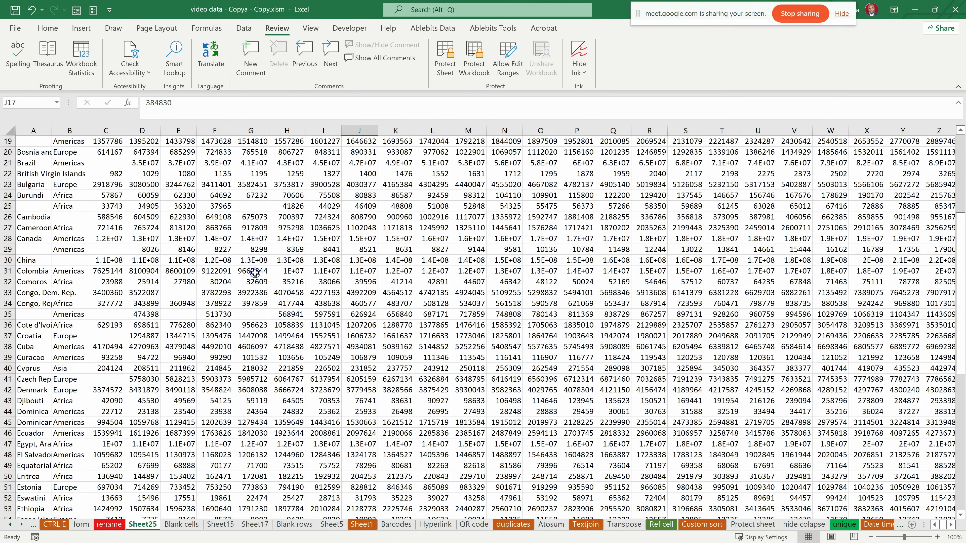
scroll(255, 270, "up", 9)
scroll(255, 273, "up", 3)
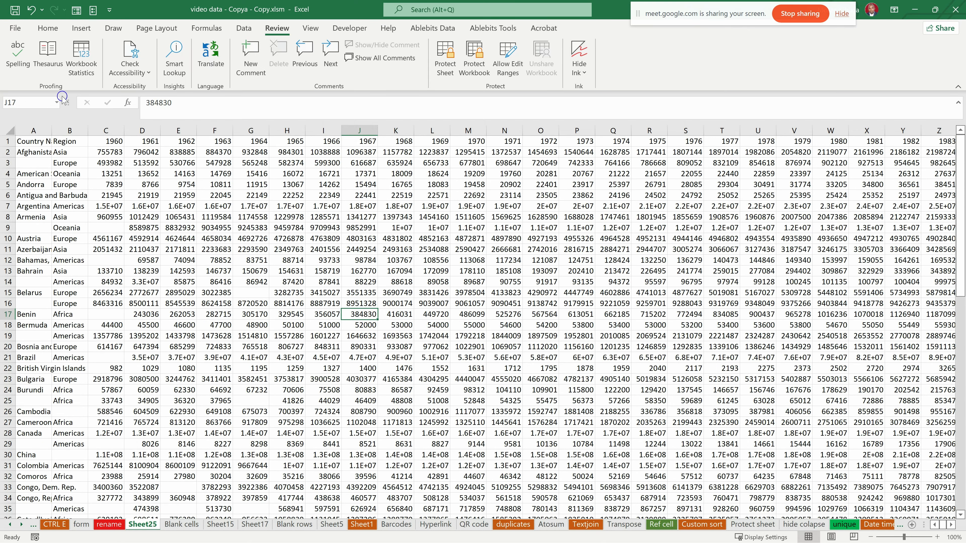
left_click_drag(51, 129, 104, 126)
- Fill the header row 1 of Sheet25 with light blue
left_click(9, 142)
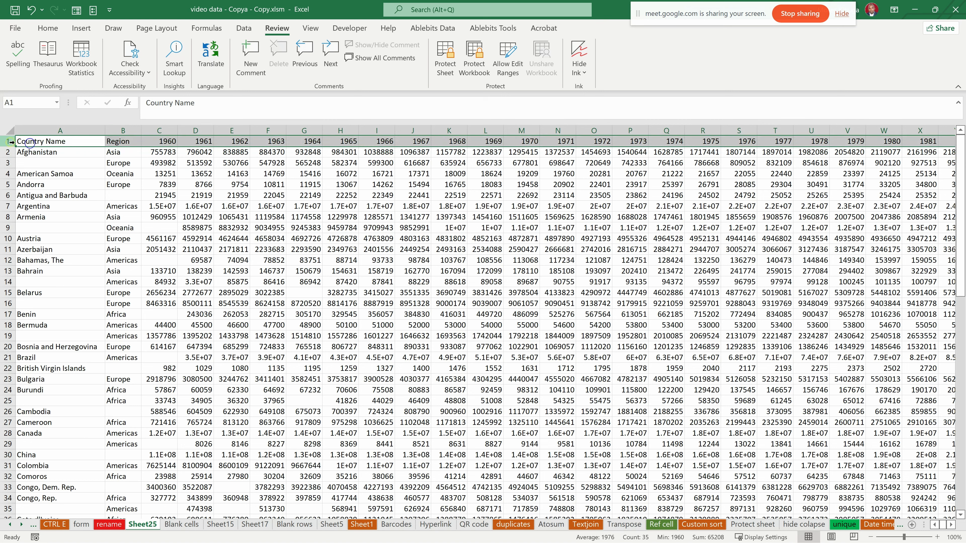
left_click(48, 27)
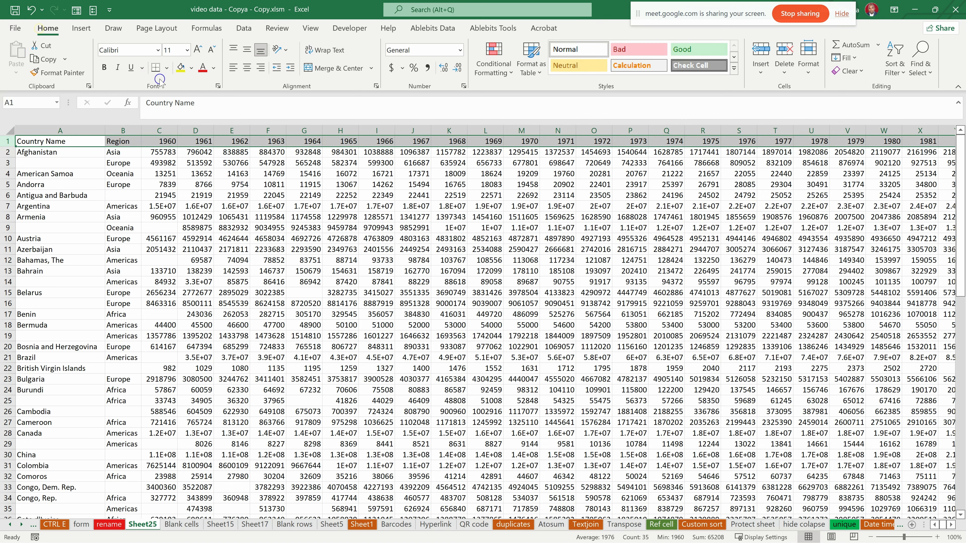
left_click(192, 68)
left_click(208, 127)
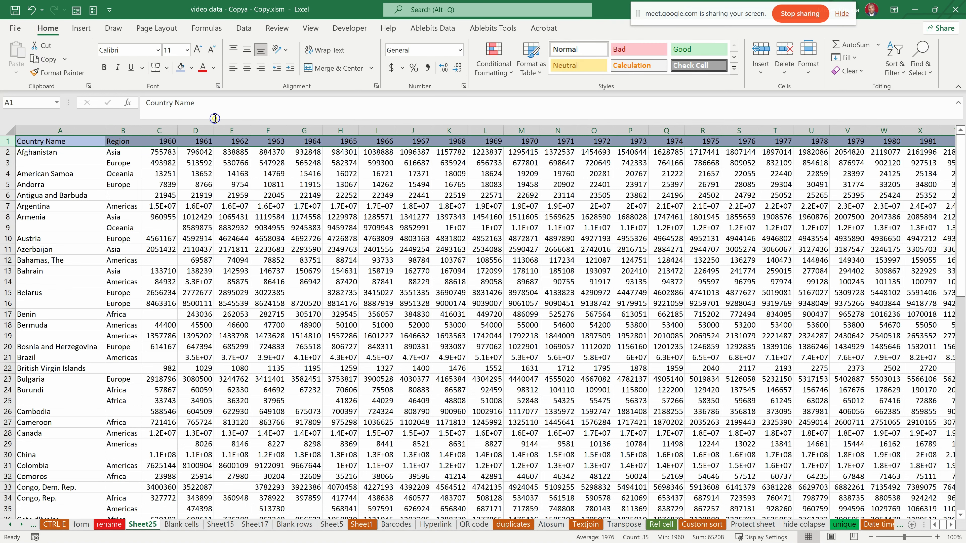
- Apply All Borders and then Thick Outside Borders to header row 1
left_click(167, 67)
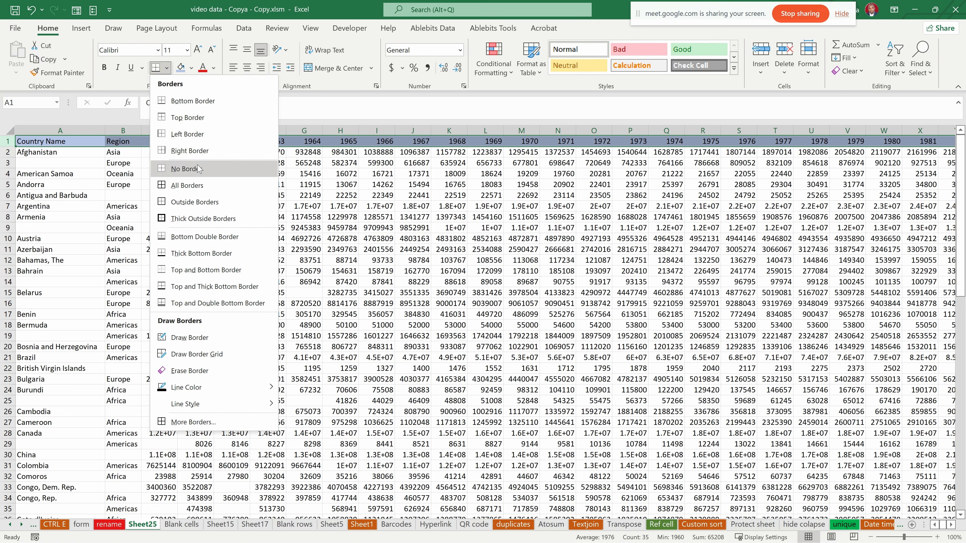
left_click(186, 185)
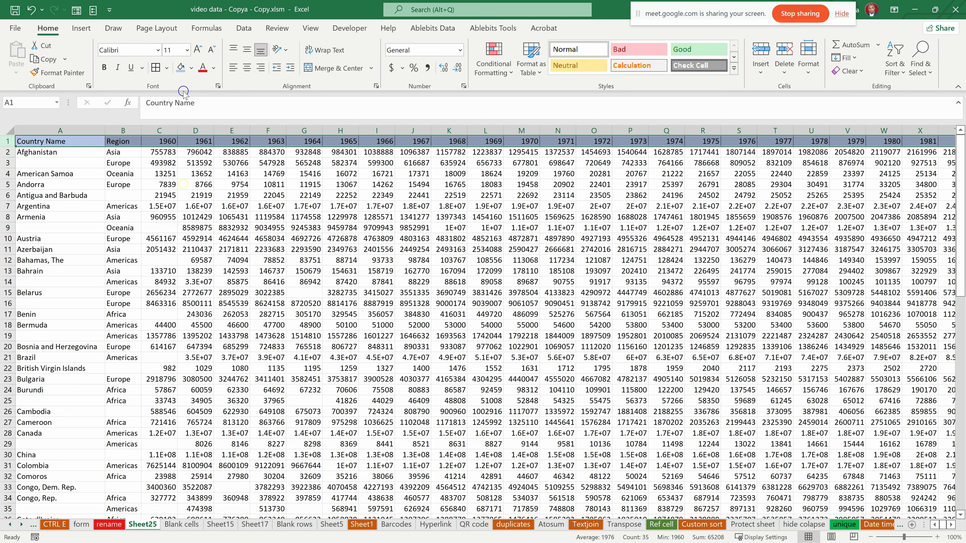
left_click(167, 67)
left_click(194, 219)
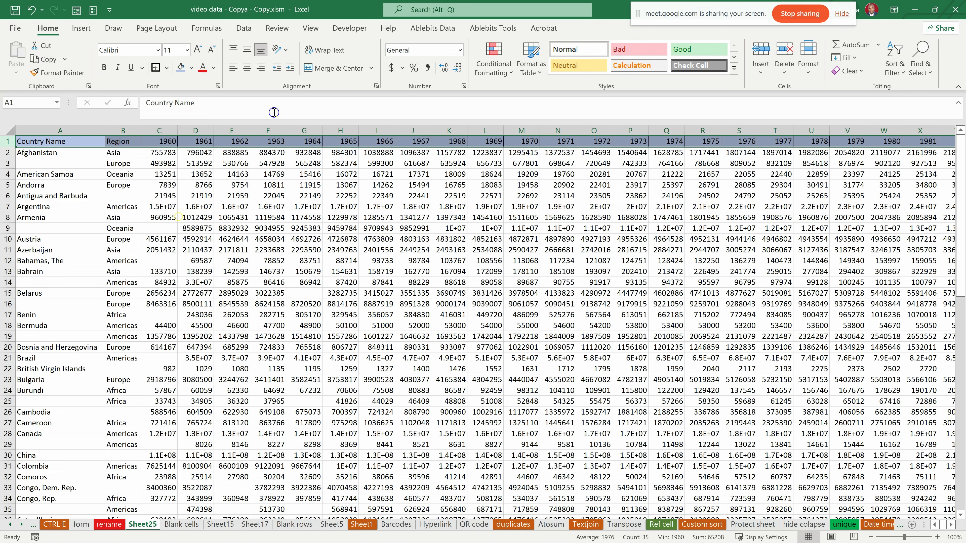
- Examine how the header row relates to the country data further down Sheet25 and whether it remains in view
left_click(215, 196)
scroll(428, 163, "down", 1)
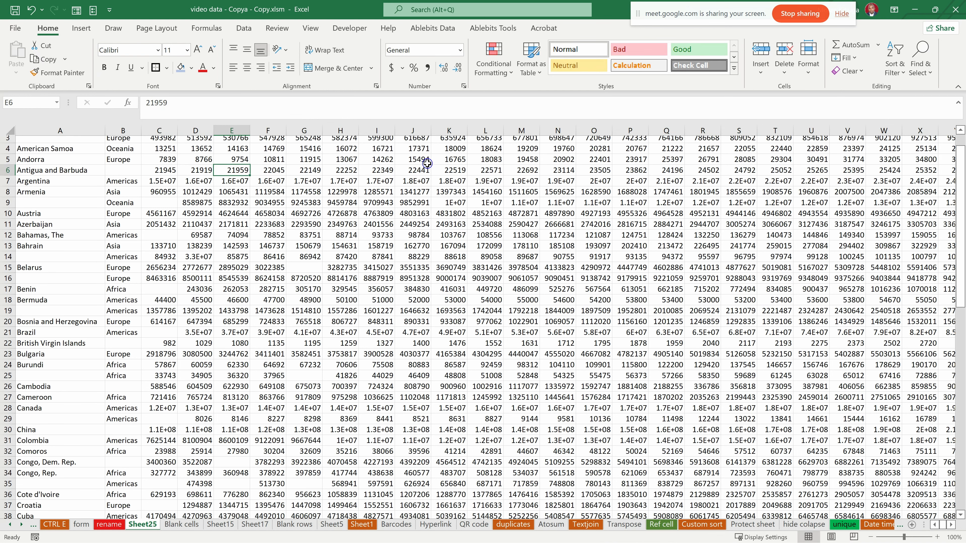
scroll(284, 170, "up", 1)
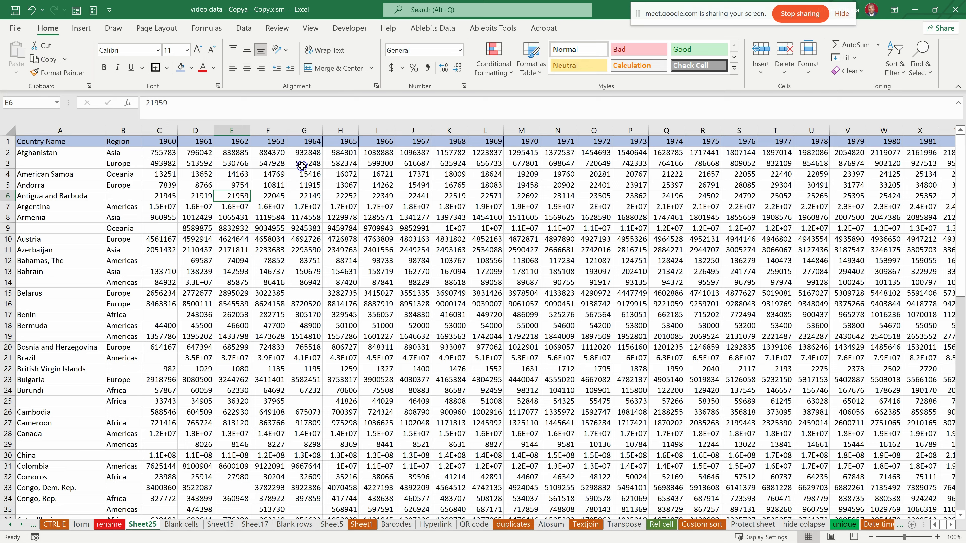
scroll(301, 164, "down", 6)
scroll(301, 164, "up", 5)
scroll(302, 165, "up", 1)
scroll(303, 163, "down", 1)
scroll(305, 162, "down", 5)
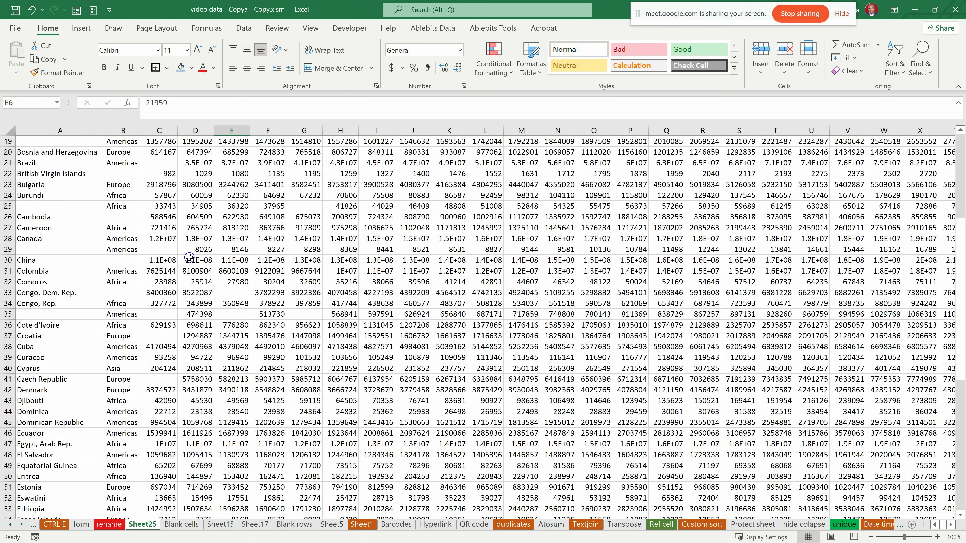
left_click(293, 250)
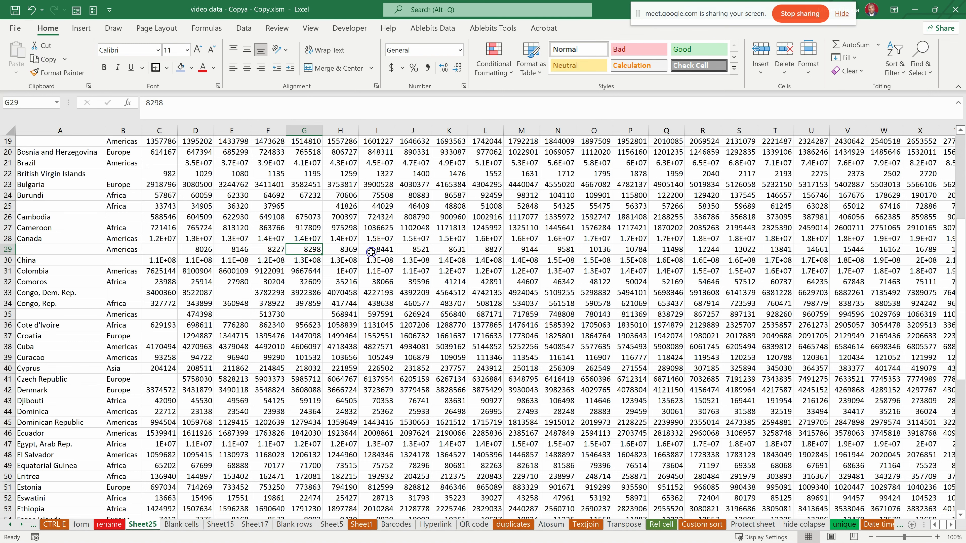
left_click(456, 305)
scroll(304, 179, "up", 6)
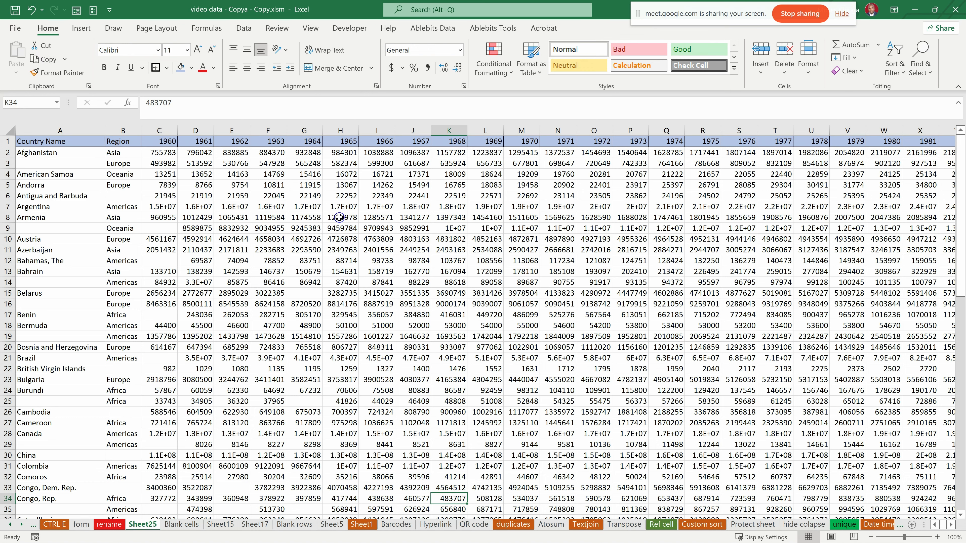
scroll(339, 218, "down", 4)
scroll(375, 188, "down", 2)
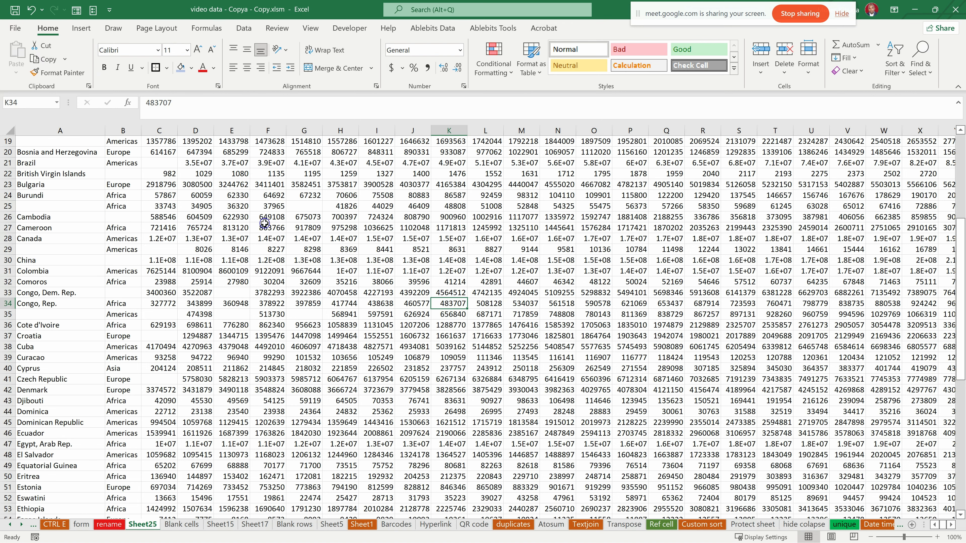
scroll(261, 222, "up", 6)
left_click(424, 166)
left_click(112, 153)
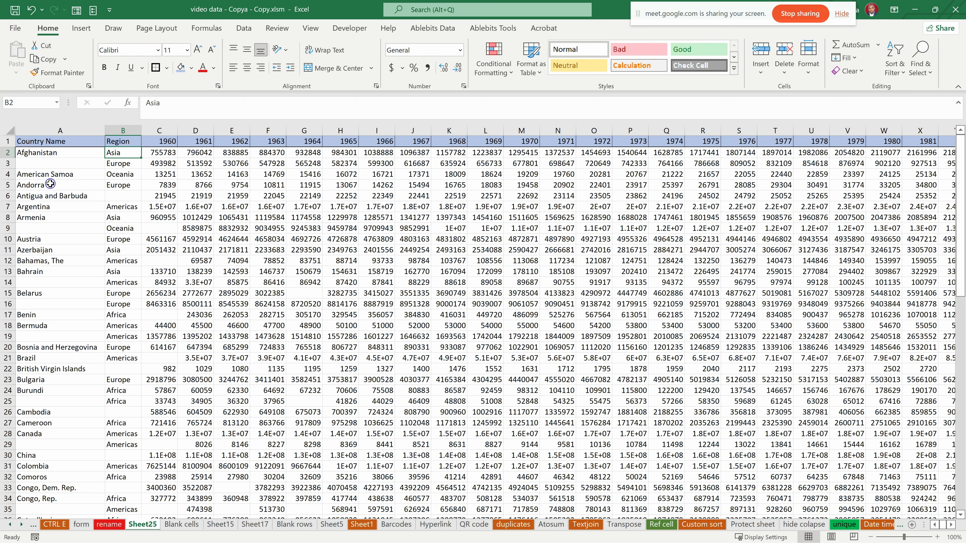
left_click_drag(71, 141, 663, 152)
left_click(66, 164)
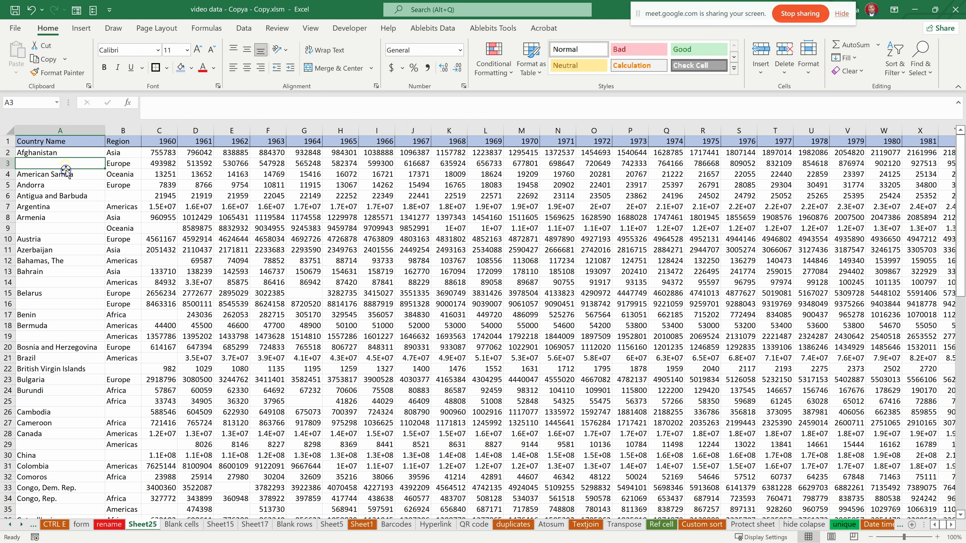
left_click(35, 141)
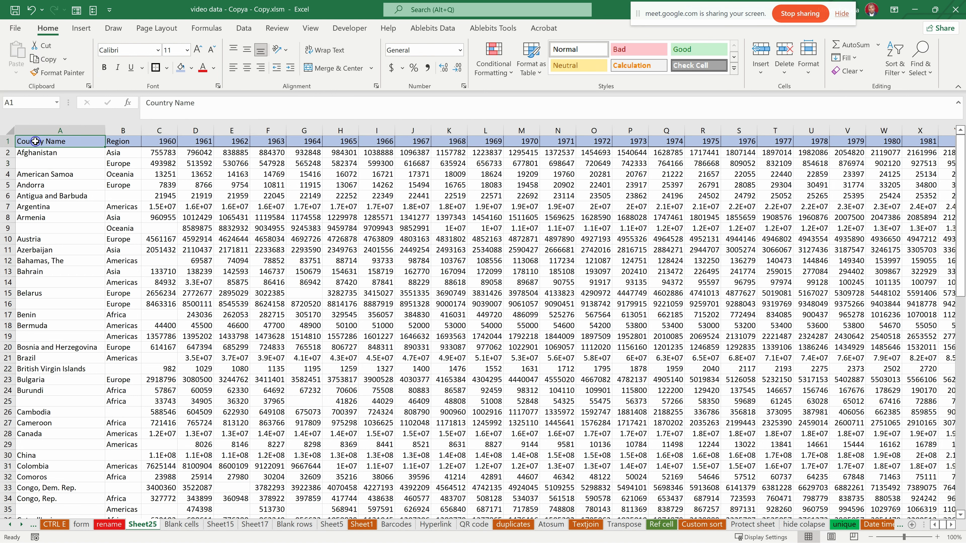
- Freeze panes from cell A2 to lock header row 1, and check it against the rows further down
left_click(36, 153)
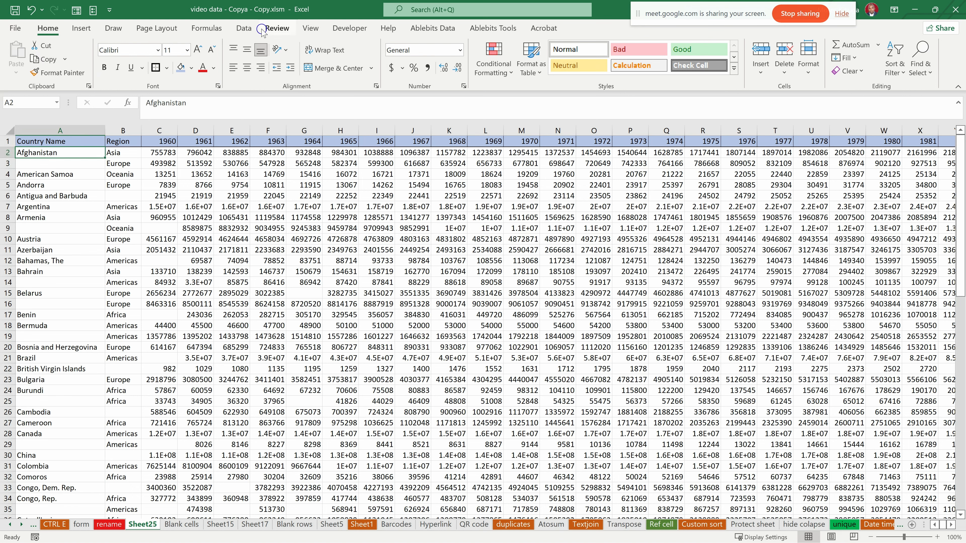
left_click(311, 29)
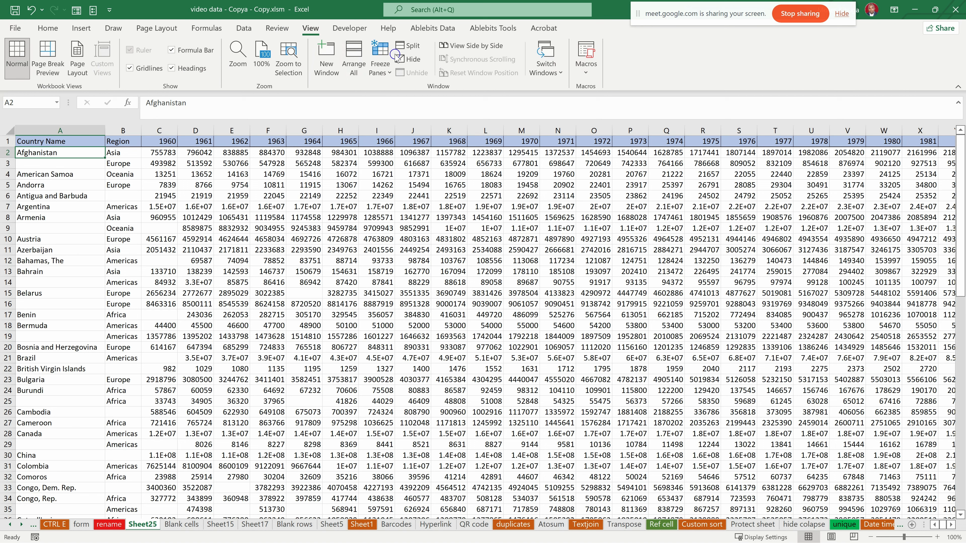
left_click(378, 75)
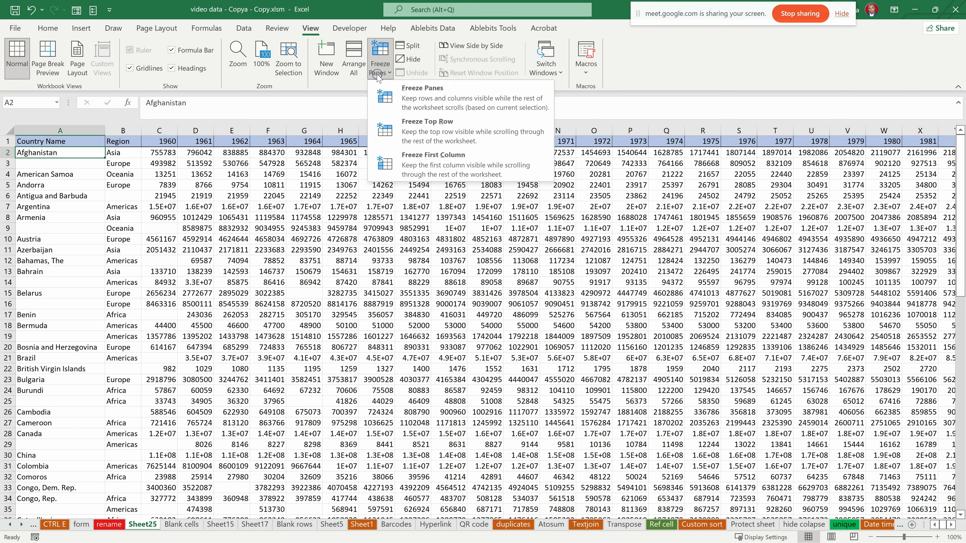
left_click(420, 98)
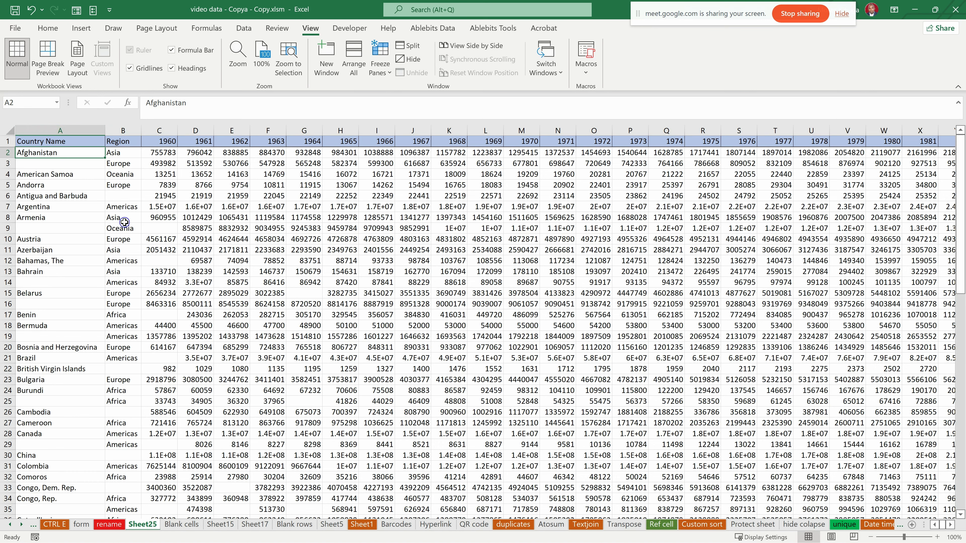
scroll(175, 208, "down", 6)
scroll(175, 207, "down", 14)
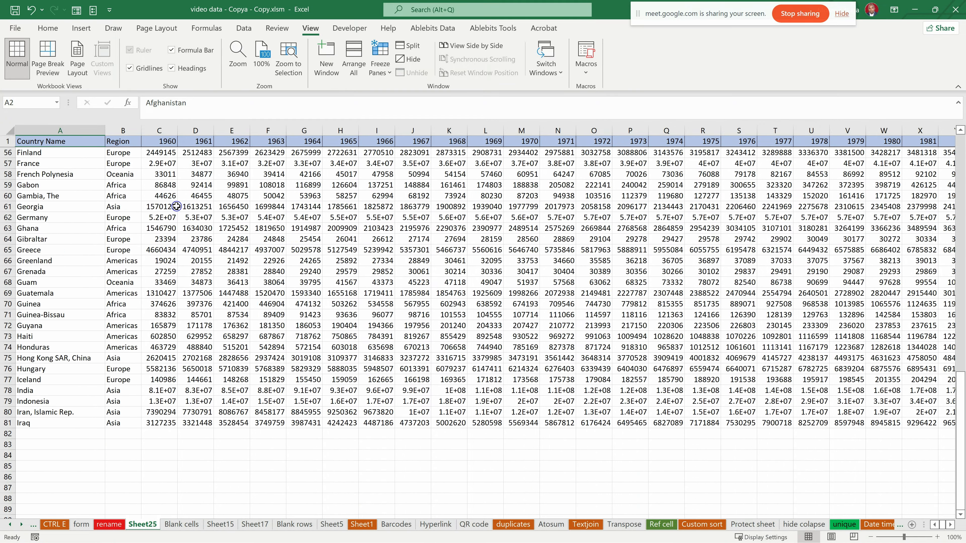
scroll(176, 206, "up", 20)
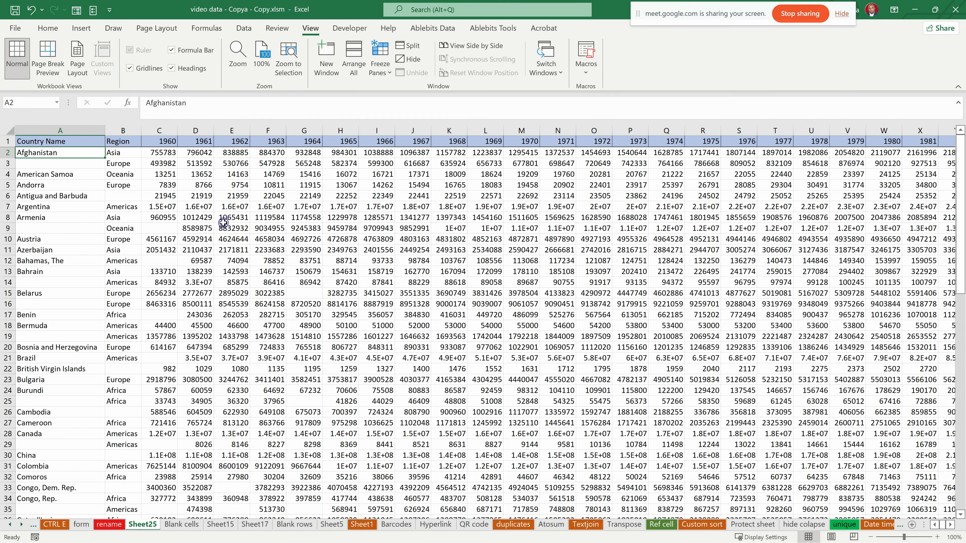
- Unfreeze the header row on Sheet25 and check how it behaves further down the data
left_click(380, 63)
left_click(406, 93)
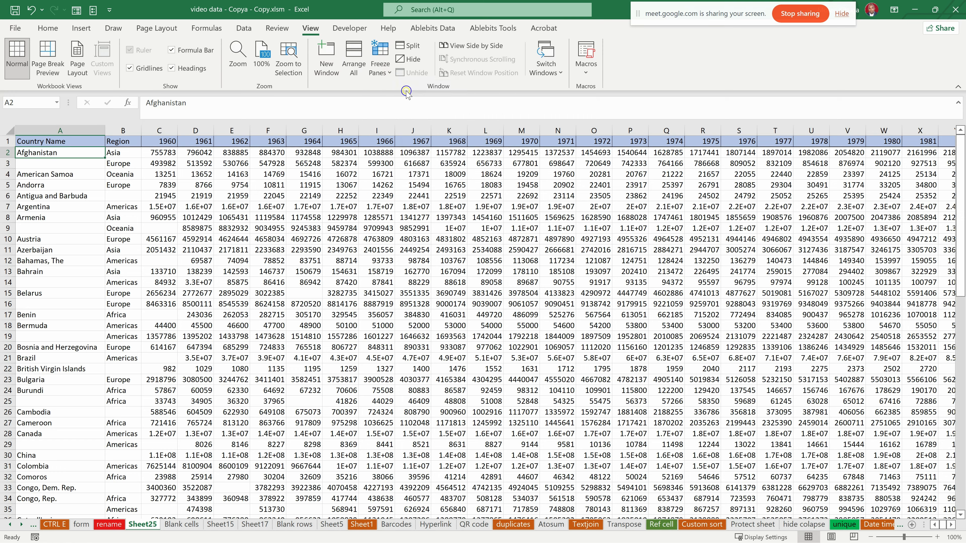
scroll(202, 180, "down", 5)
scroll(202, 180, "up", 5)
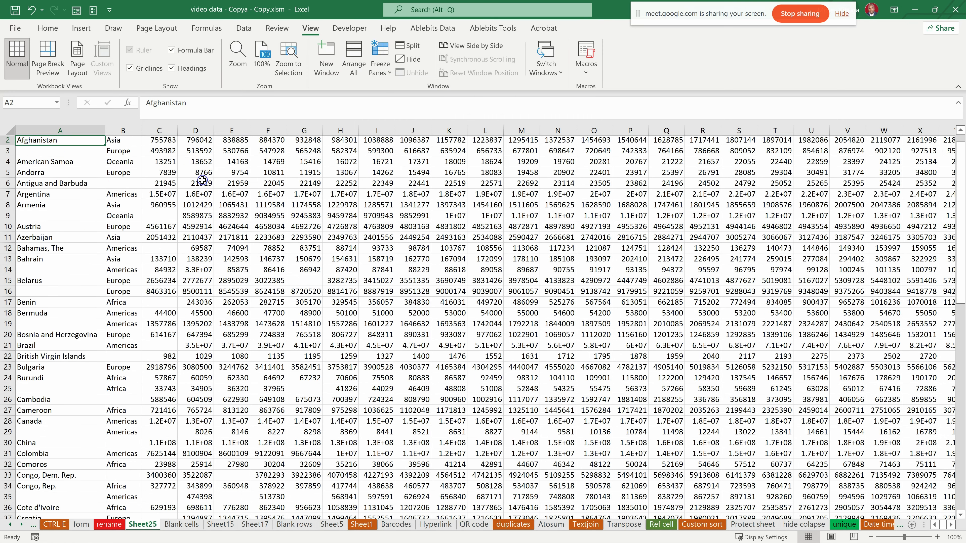
scroll(202, 180, "up", 1)
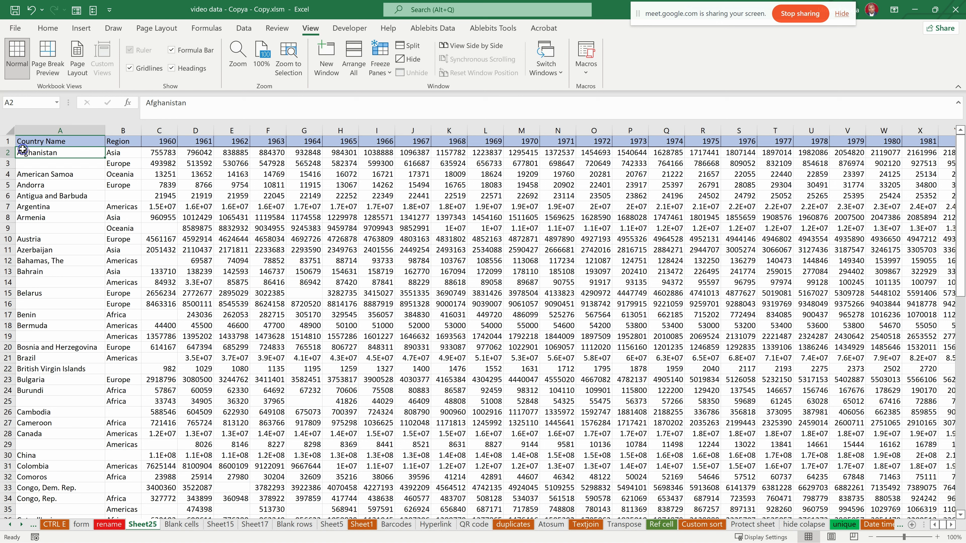
- Freeze panes from cell B1 to lock the Country Name column, and check it against the later year columns
left_click(113, 143)
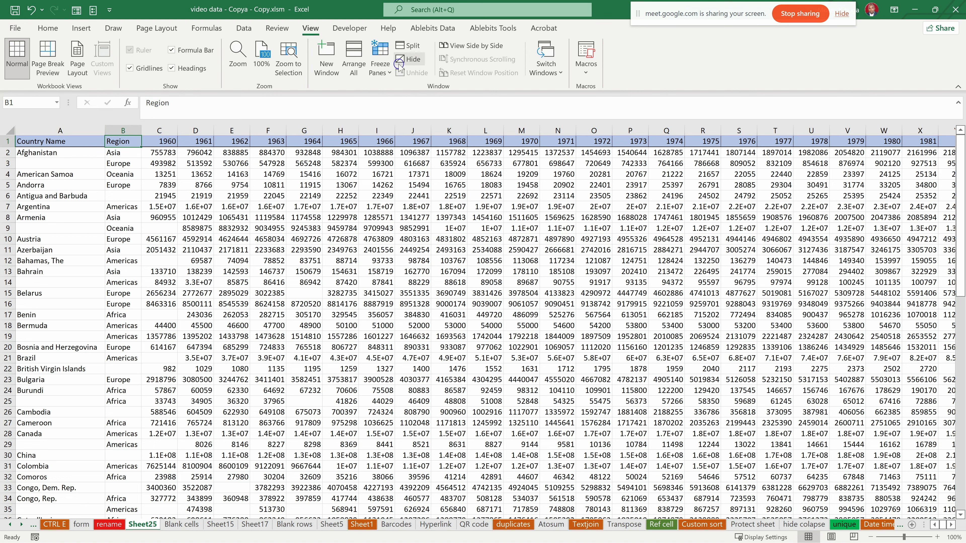
left_click(381, 63)
left_click(415, 90)
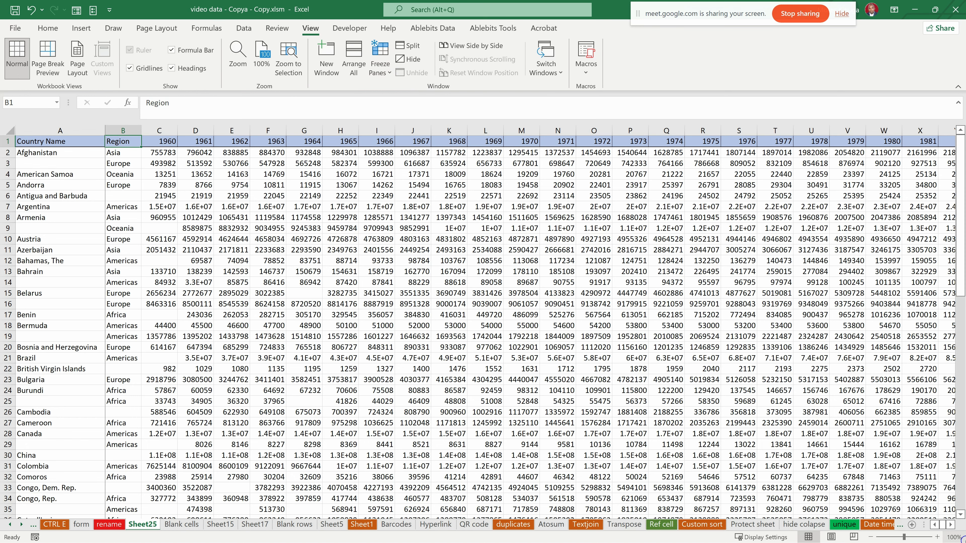
scroll(950, 527, "right", 7)
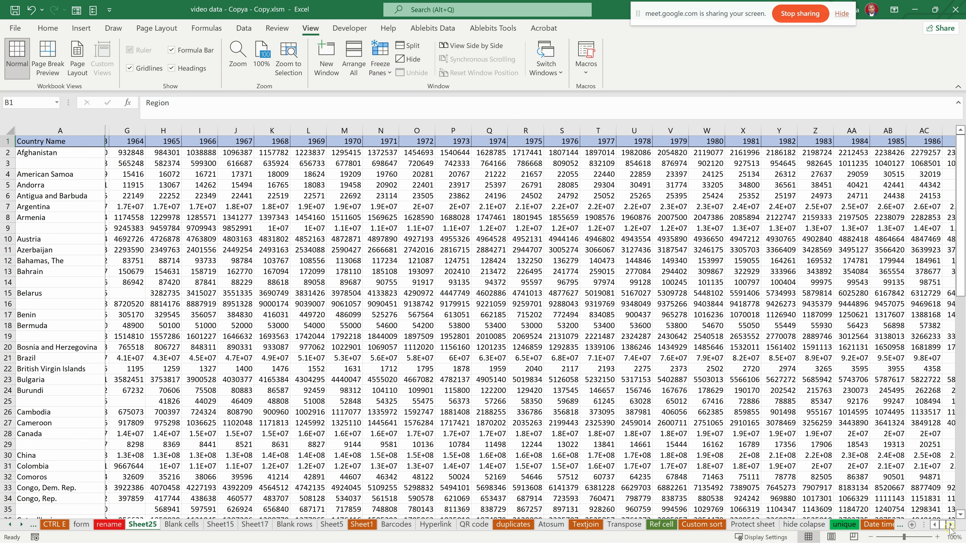
scroll(935, 526, "left", 7)
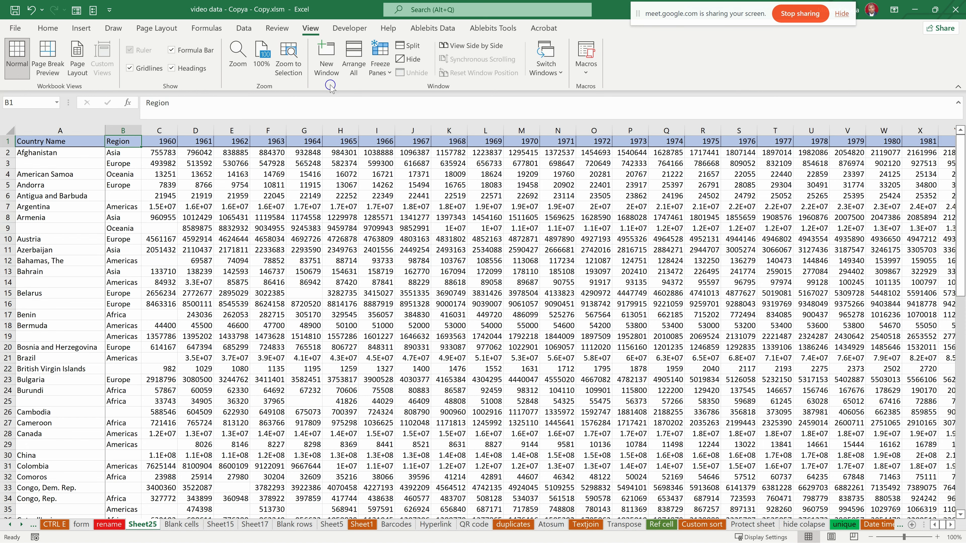
- Unfreeze the Country Name column and check the sheet's scrolling
left_click(380, 63)
left_click(411, 110)
scroll(157, 192, "down", 1)
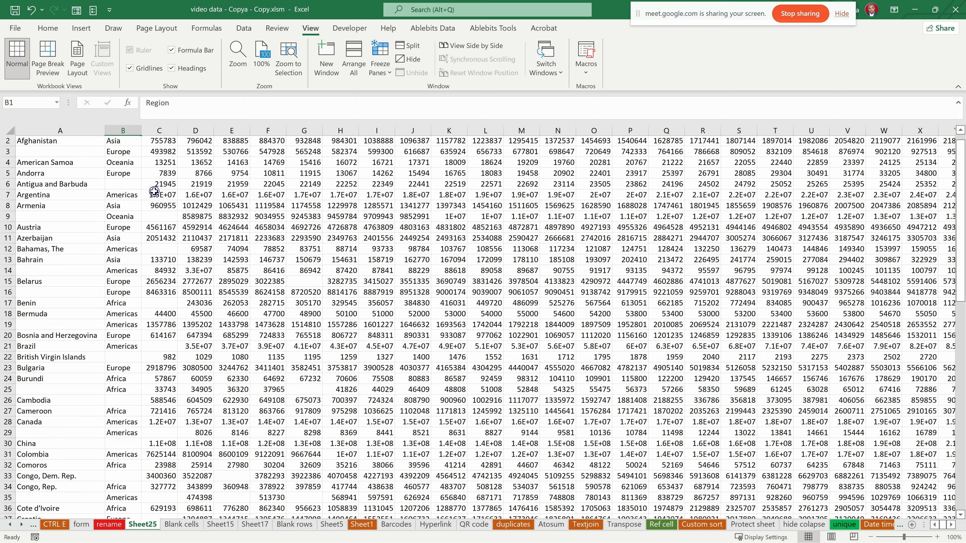
scroll(150, 202, "up", 1)
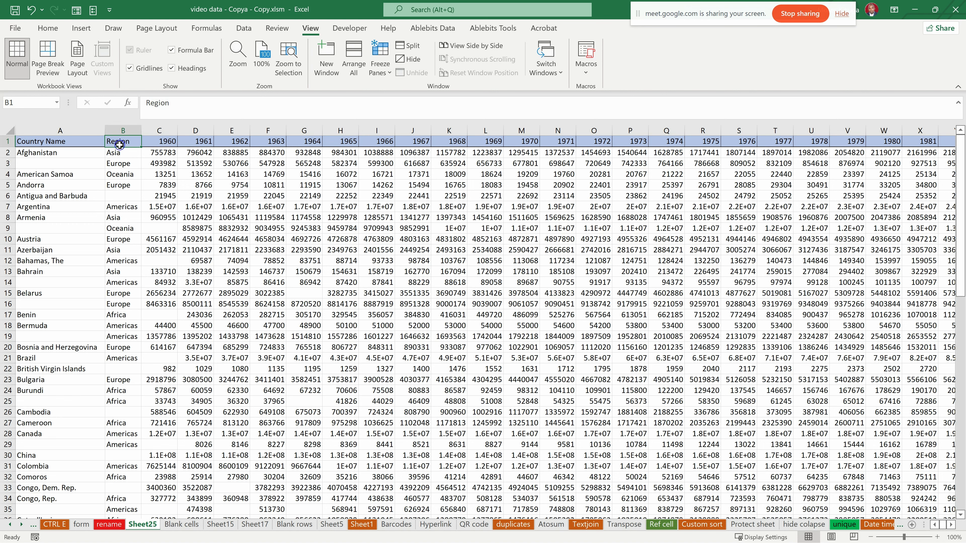
- Freeze panes from cell B2 to lock header row 1 and the Country Name column, and check the header against the lower rows
left_click(116, 153)
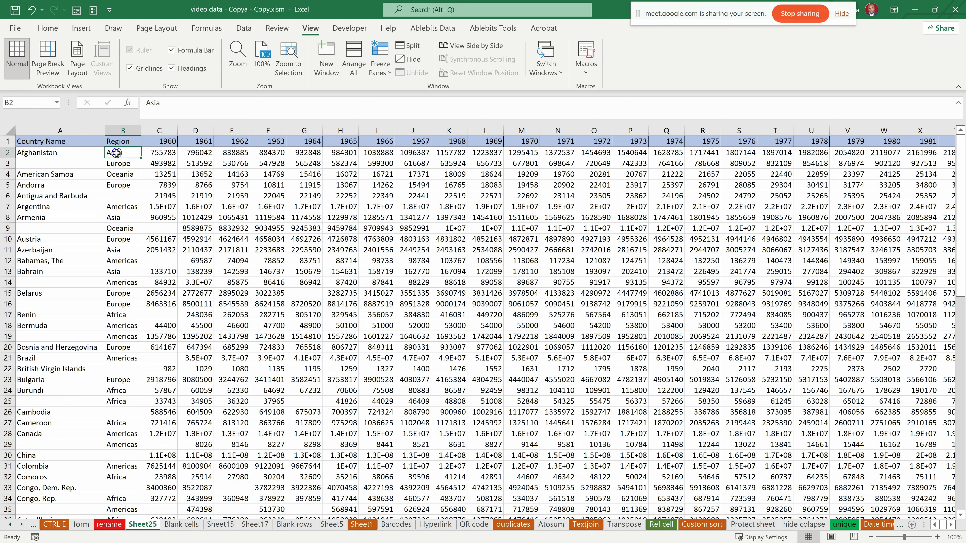
left_click(380, 65)
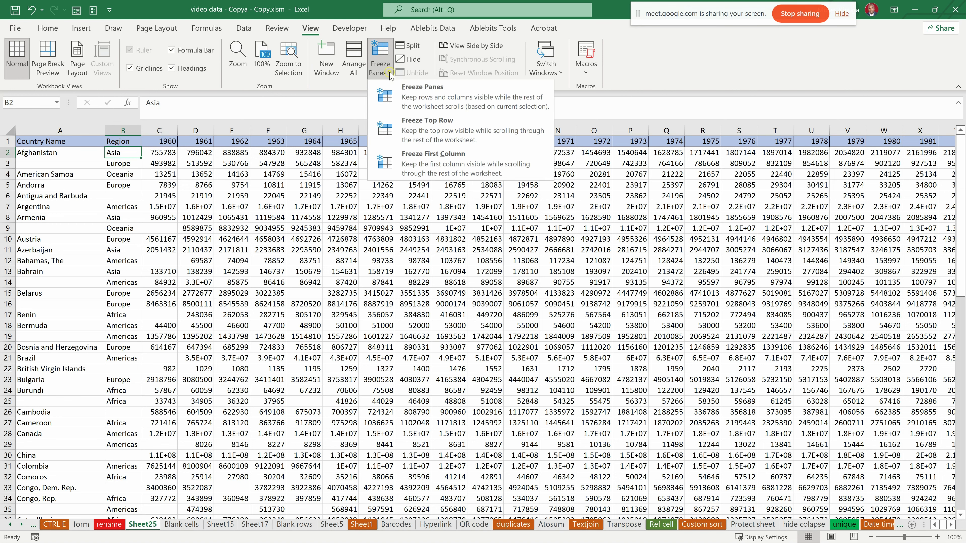
left_click(407, 93)
scroll(169, 188, "down", 6)
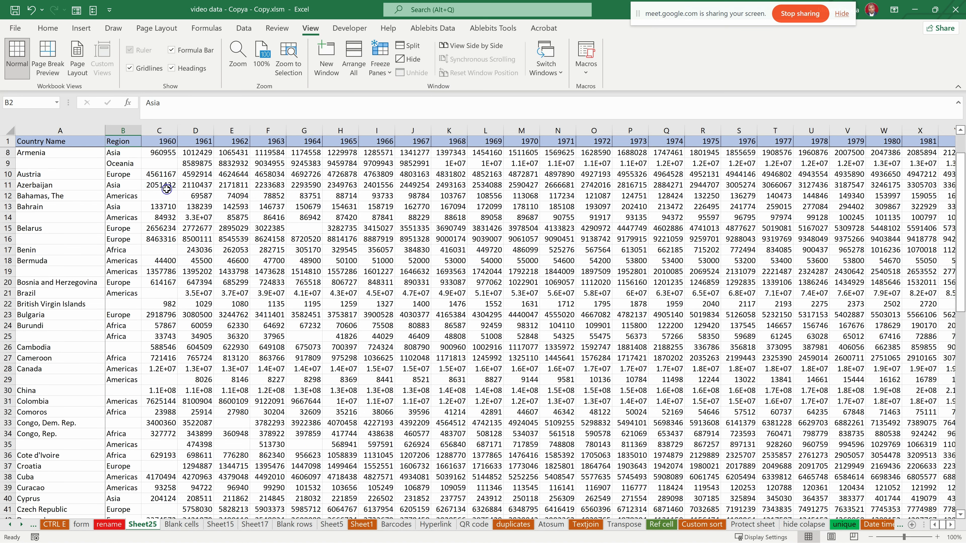
scroll(168, 189, "up", 6)
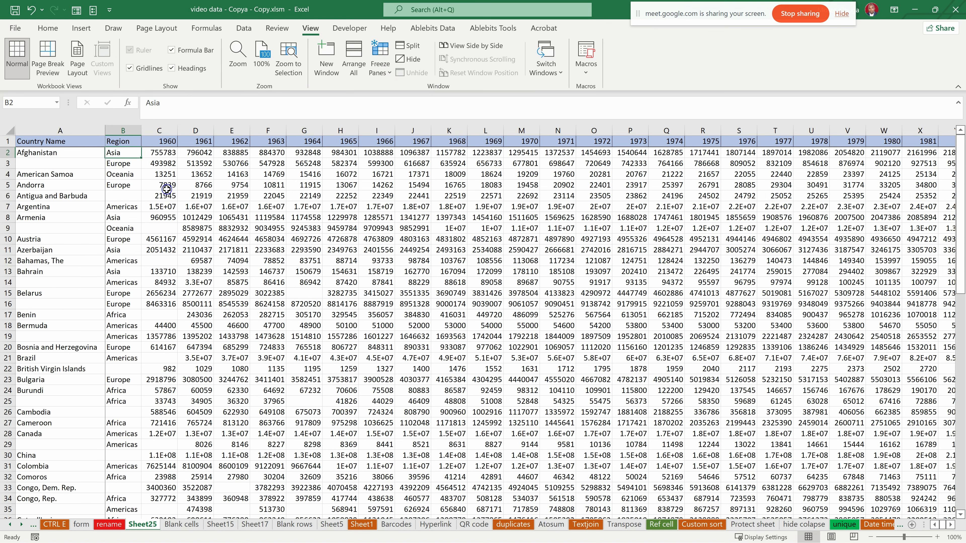
scroll(166, 190, "down", 20)
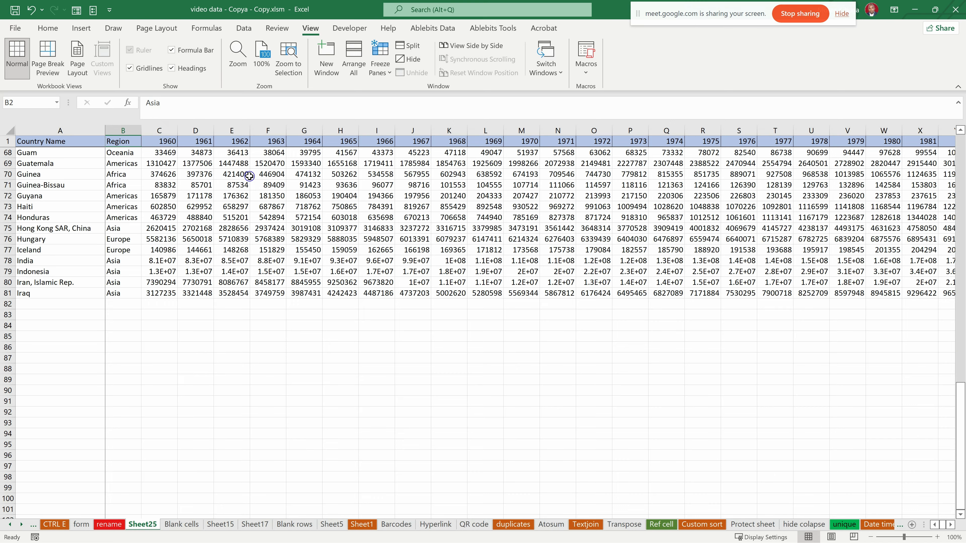
scroll(193, 238, "up", 13)
- Check the frozen Country Name column on Sheet25 against the later year columns, and return to the start of the table
left_click(949, 525)
left_click(950, 525)
left_click(950, 525)
left_click(950, 525)
left_click(950, 525)
left_click(950, 525)
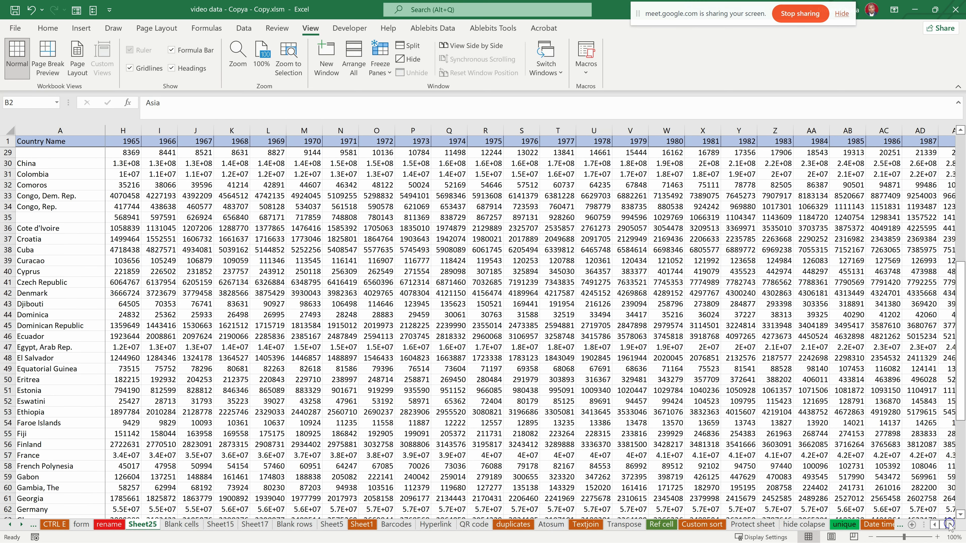
left_click(934, 525)
left_click(935, 525)
left_click(934, 524)
left_click(934, 525)
left_click(934, 525)
scroll(405, 389, "up", 9)
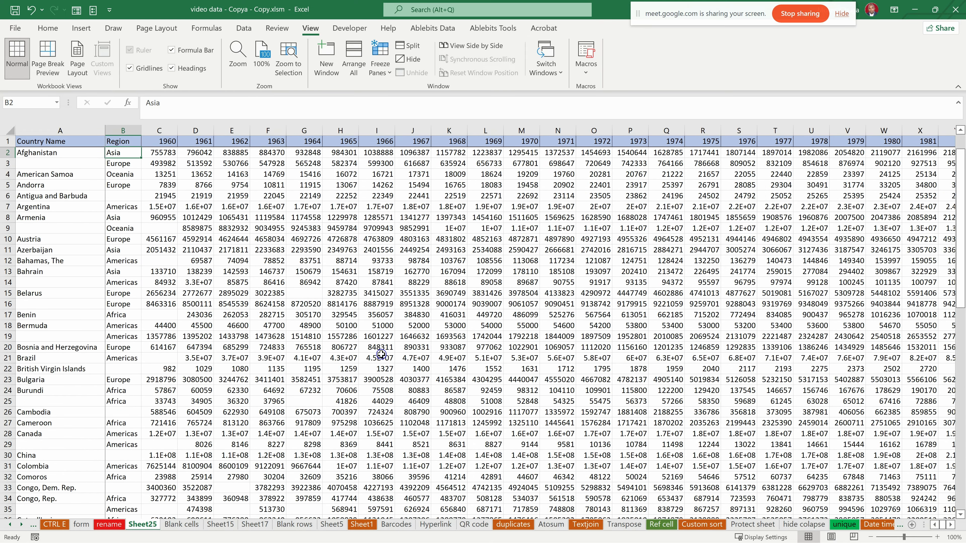
- Unfreeze the panes on Sheet25 and check how the header row behaves further down the data
left_click(380, 61)
left_click(406, 95)
left_click(102, 210)
scroll(171, 221, "down", 6)
scroll(171, 220, "up", 6)
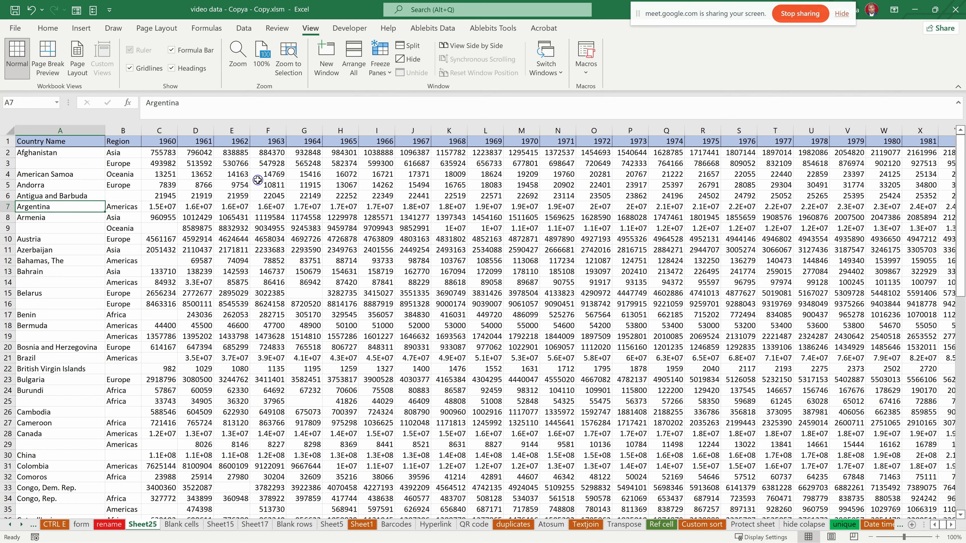
scroll(353, 304, "down", 7)
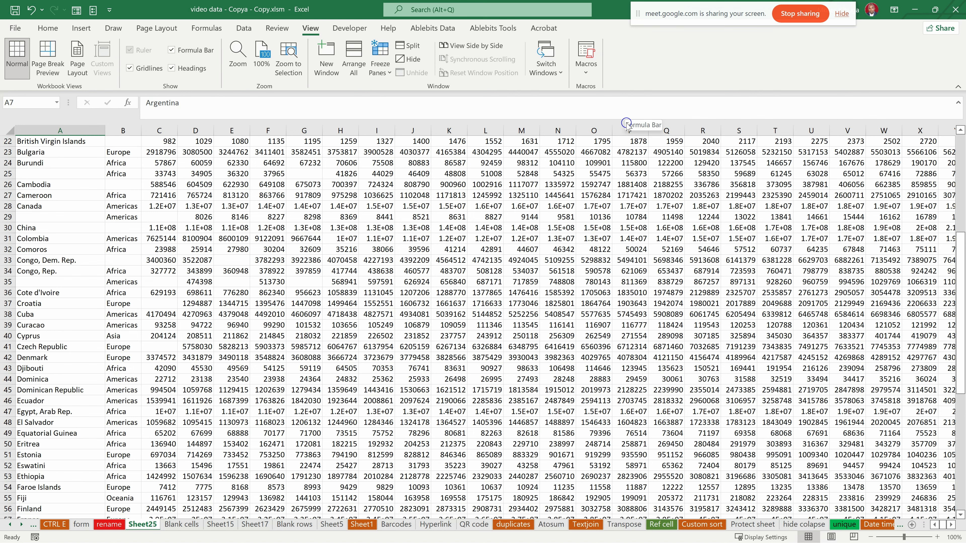
- Tile the video data workbook side by side with Invoice table.xlsx and look through the rows of both sheets
key("super+Left")
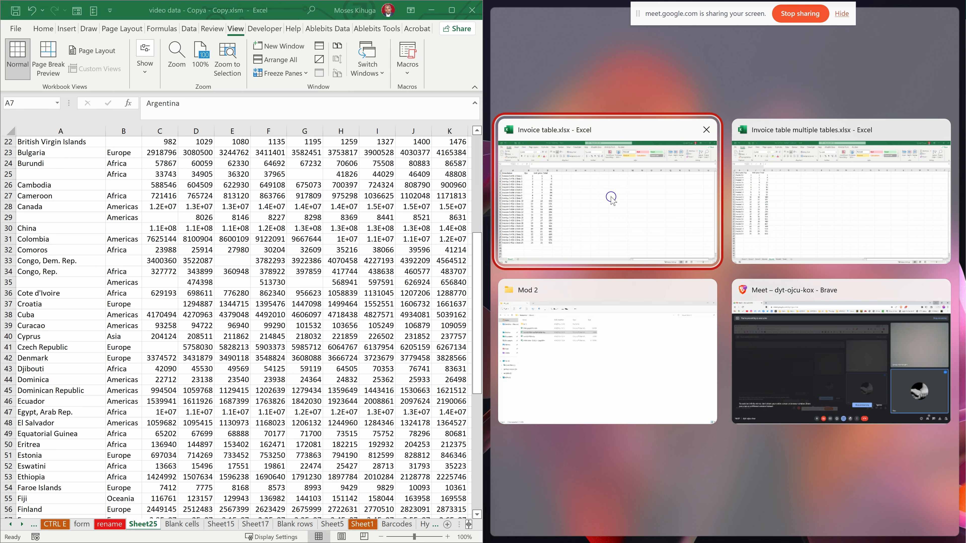
left_click(631, 201)
scroll(656, 201, "down", 1)
scroll(656, 201, "down", 1)
scroll(650, 202, "up", 2)
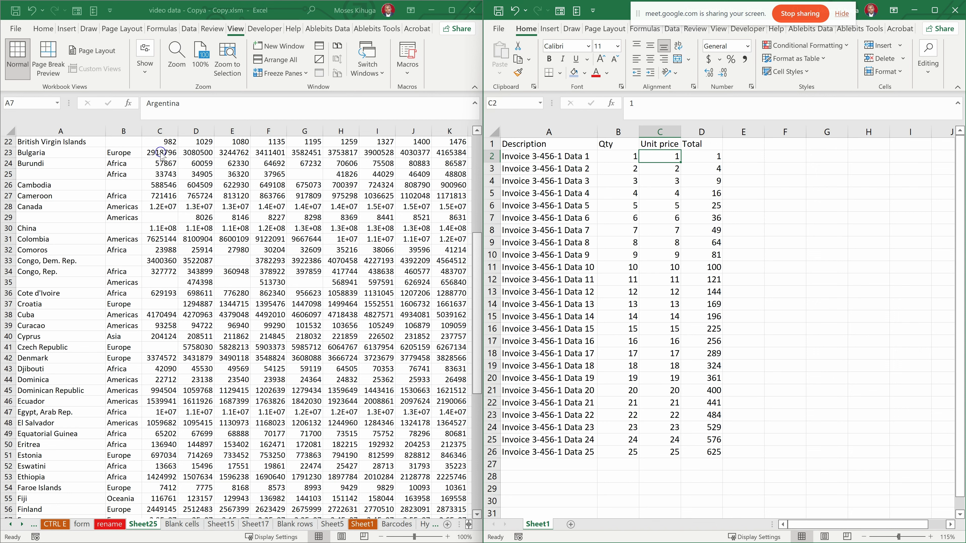
scroll(366, 358, "down", 4)
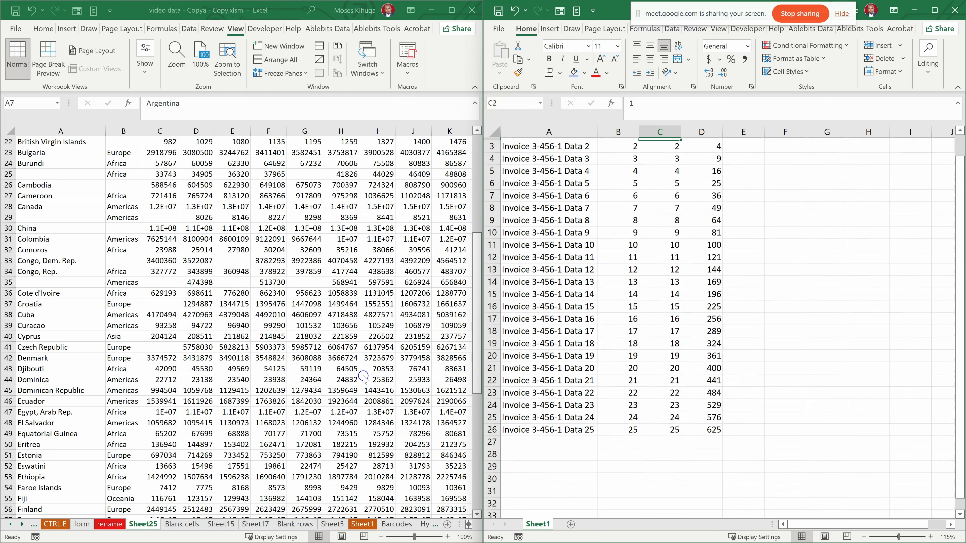
scroll(384, 467, "up", 5)
scroll(414, 369, "down", 1)
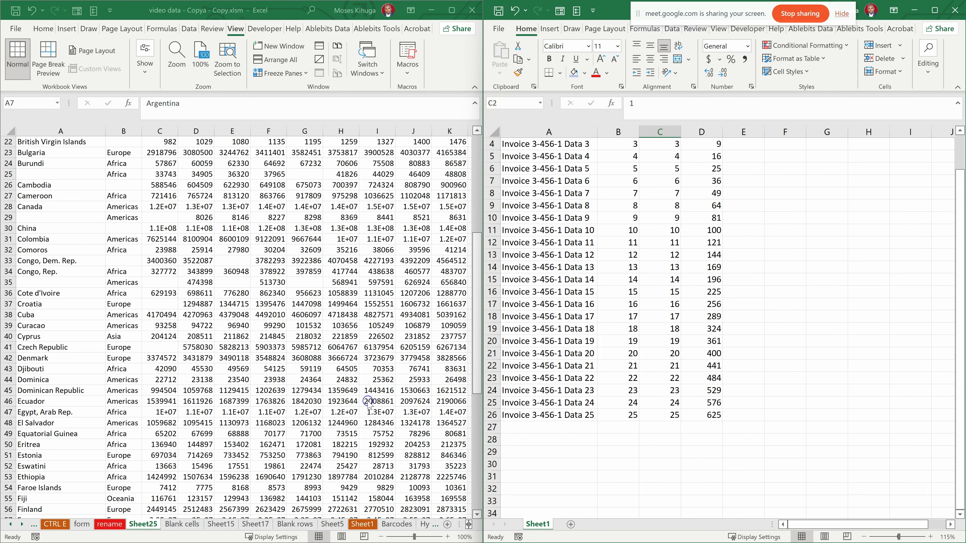
scroll(78, 404, "down", 3)
left_click(23, 369)
scroll(574, 209, "up", 3)
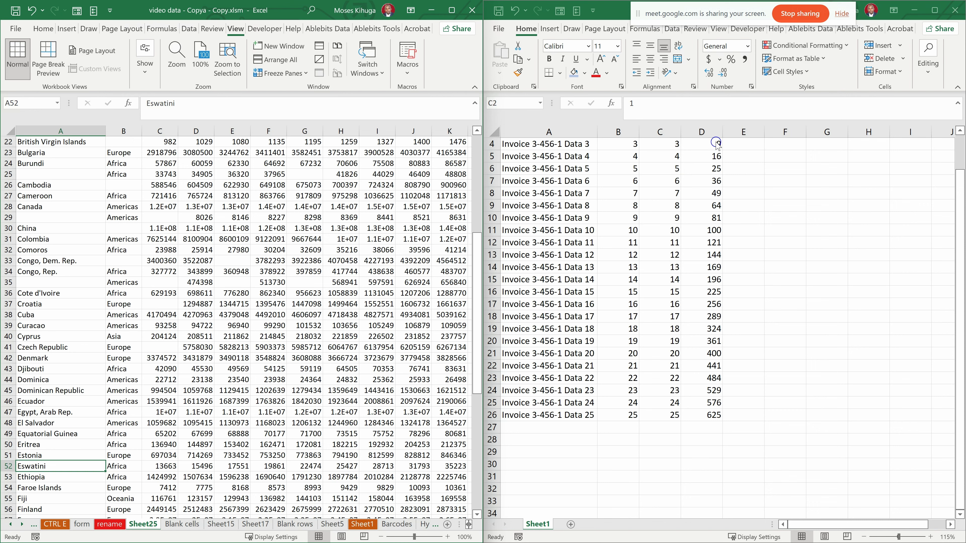
- Try to reference the range A24:A33 on Sheet25 of the video data workbook from cell F6 of the invoice sheet
left_click(782, 164)
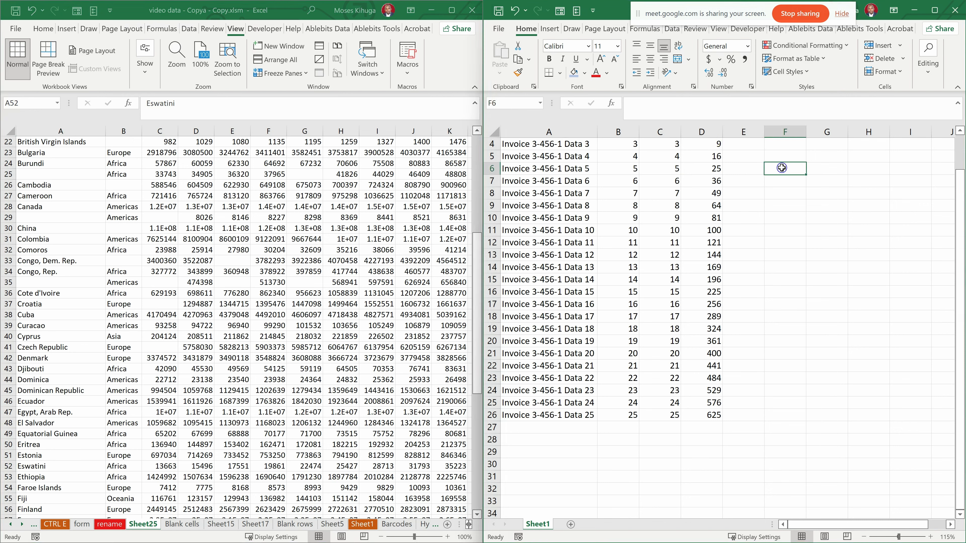
type("=")
left_click_drag(38, 165, 105, 261)
left_click(899, 198)
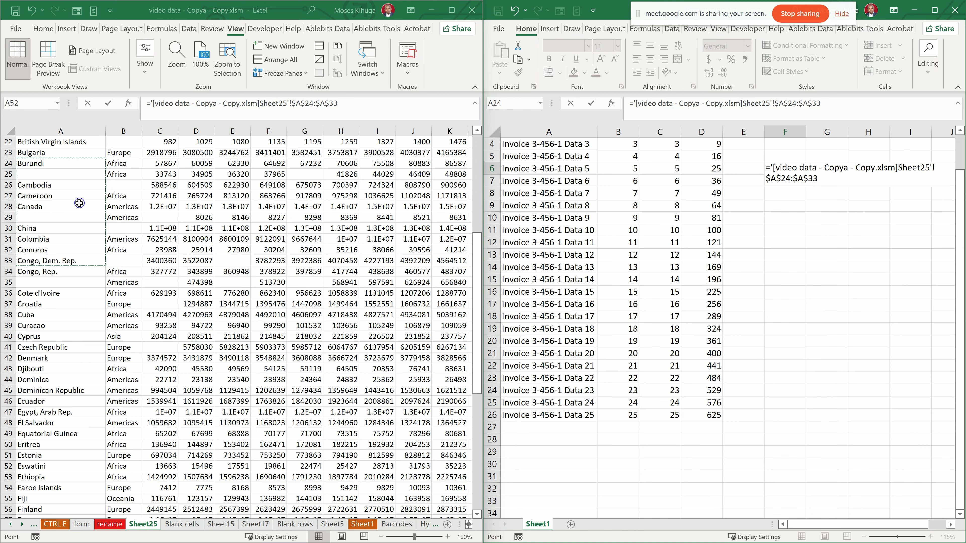
key("Escape")
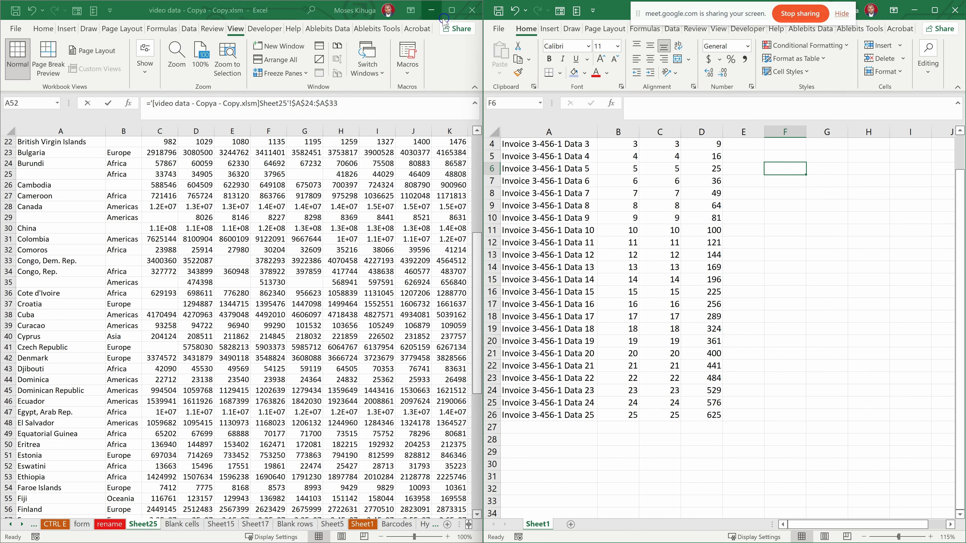
- Maximize the video data workbook's window and look over the lower rows of Sheet25
left_click(452, 10)
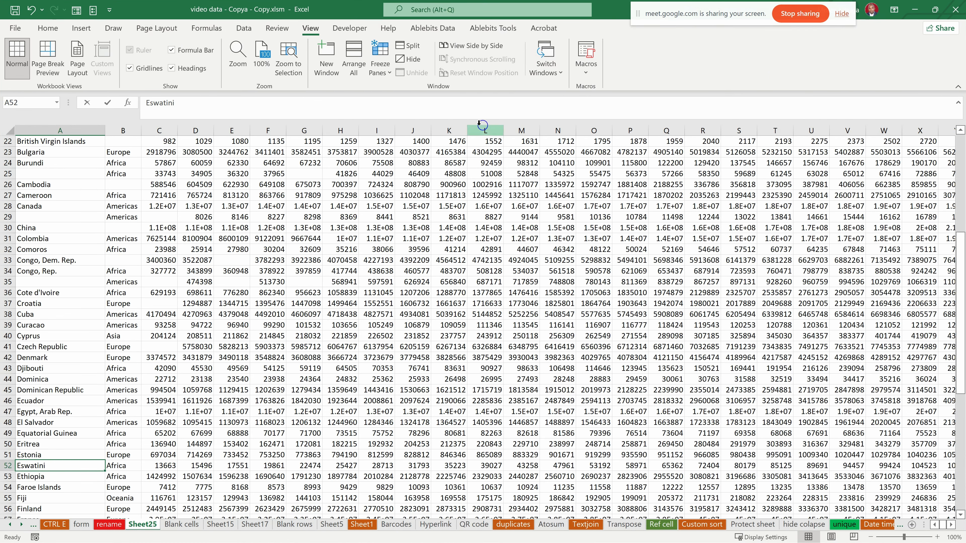
left_click(412, 47)
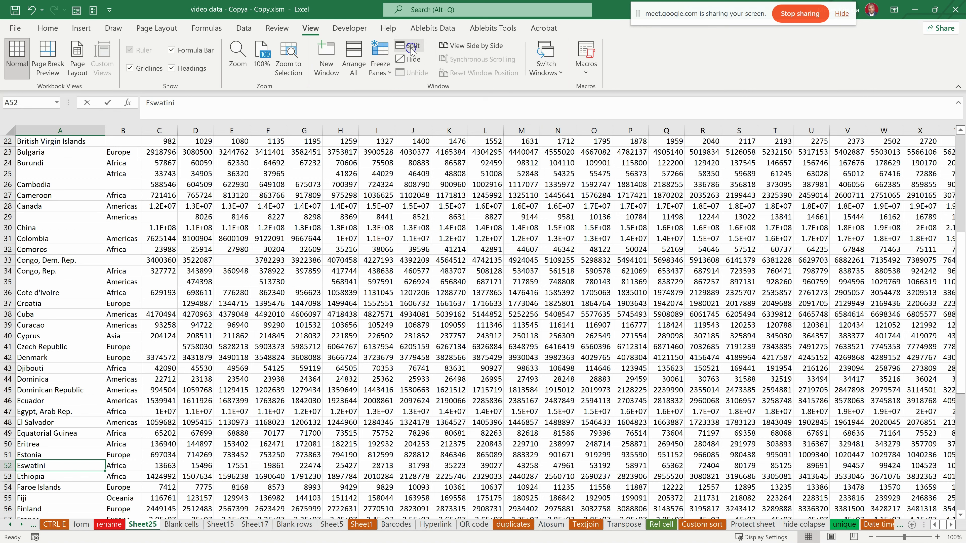
scroll(521, 285, "down", 4)
scroll(466, 277, "down", 7)
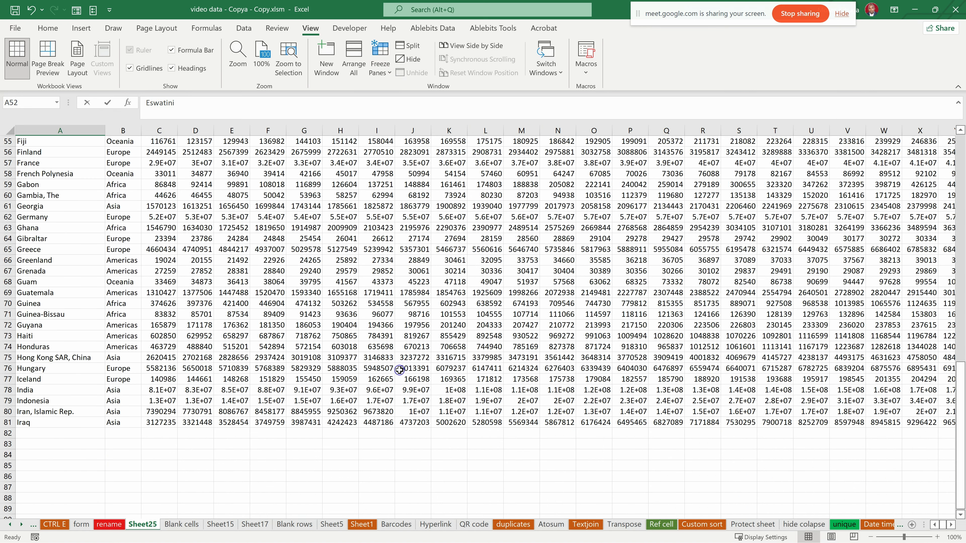
left_click(414, 358)
left_click(379, 429)
scroll(525, 229, "up", 12)
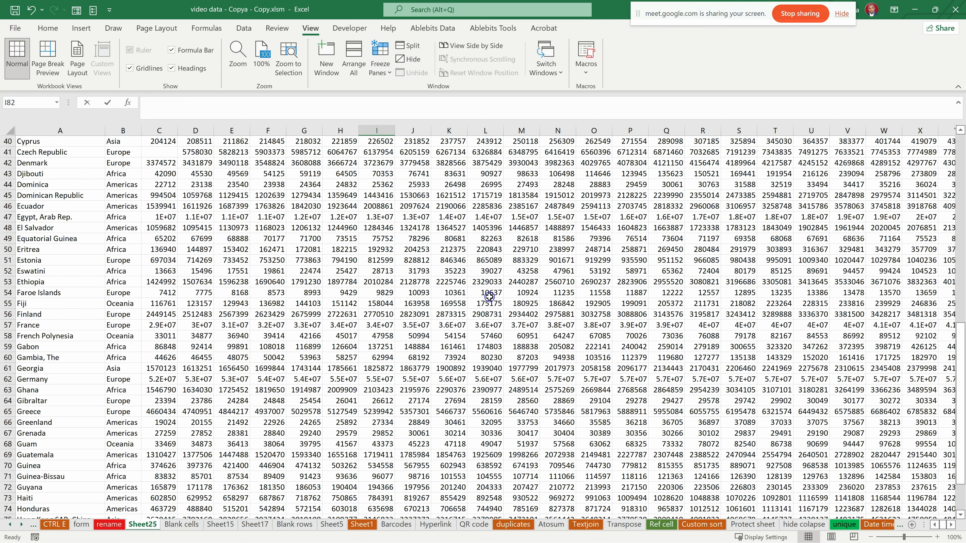
- Split the Sheet25 window at cell M5 and check how the lower panes scroll separately from the upper ones
left_click(521, 207)
scroll(525, 183, "up", 5)
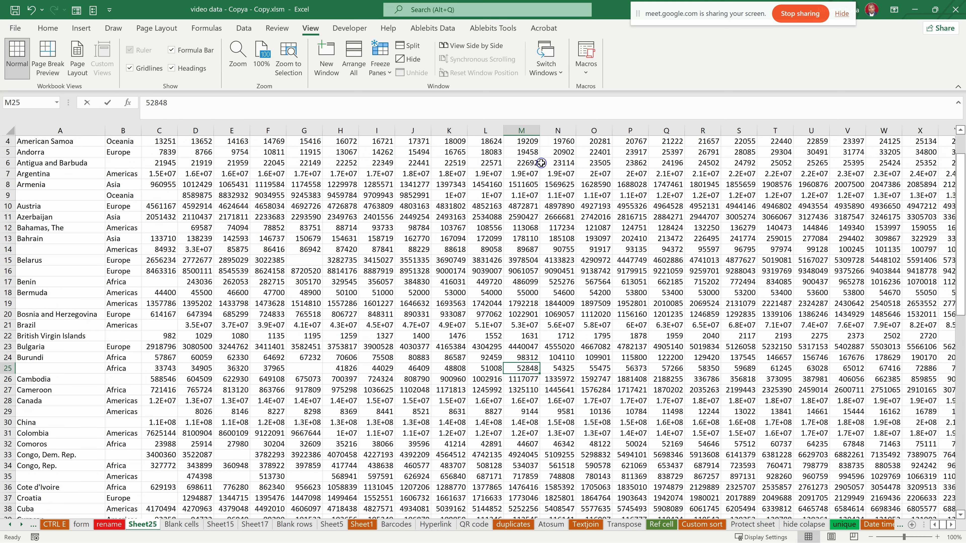
scroll(517, 164, "up", 1)
left_click(515, 164)
left_click(525, 186)
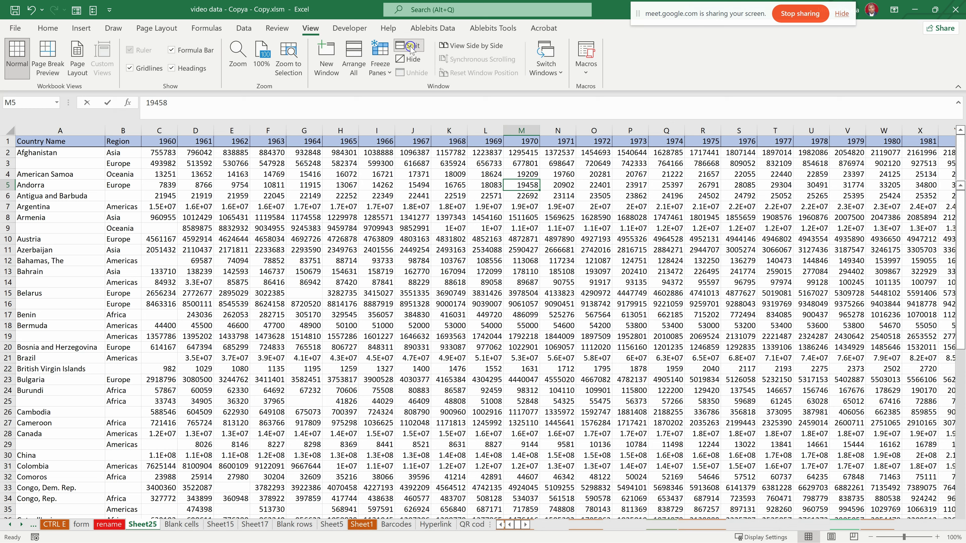
left_click(409, 46)
scroll(497, 195, "down", 10)
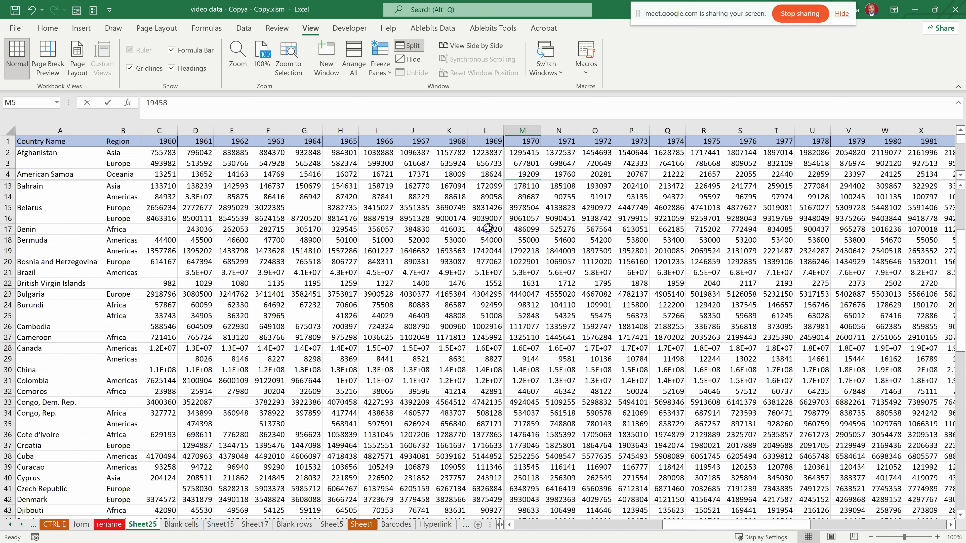
scroll(487, 228, "up", 11)
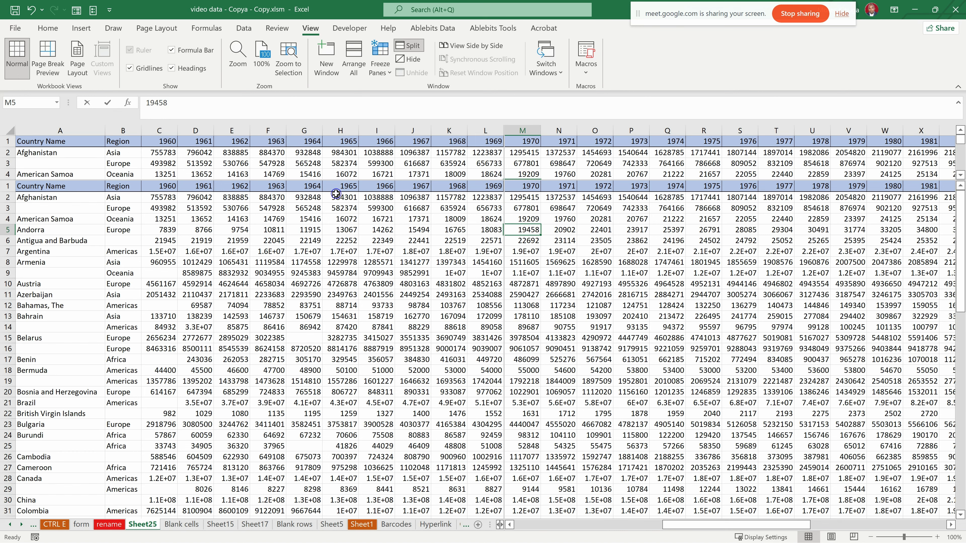
- Undo the last two actions and remove the window split from Sheet25
key("ctrl+z")
key("ctrl+z")
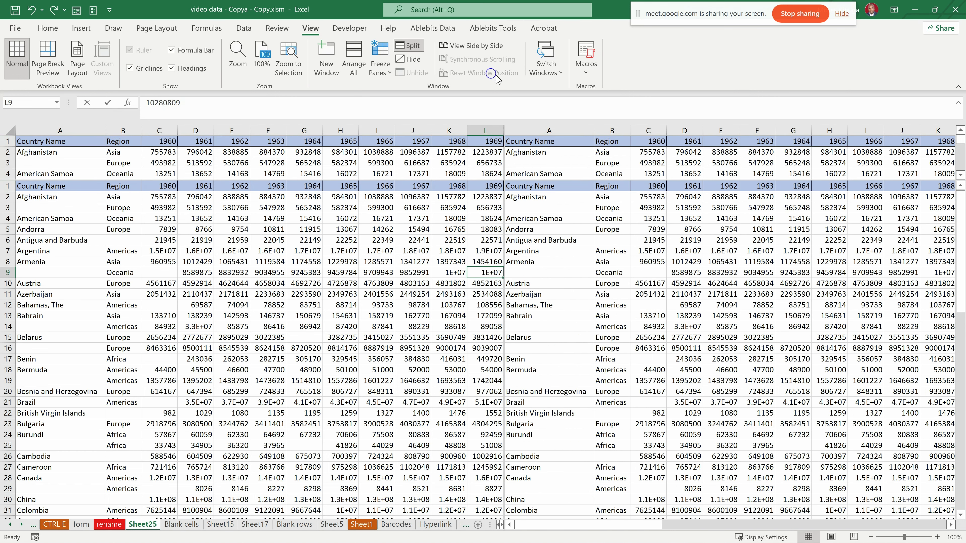
left_click(409, 45)
- Split the Sheet25 window at cell L24, bring the header row into the lower panes, and check their sideways scrolling
scroll(479, 305, "down", 3)
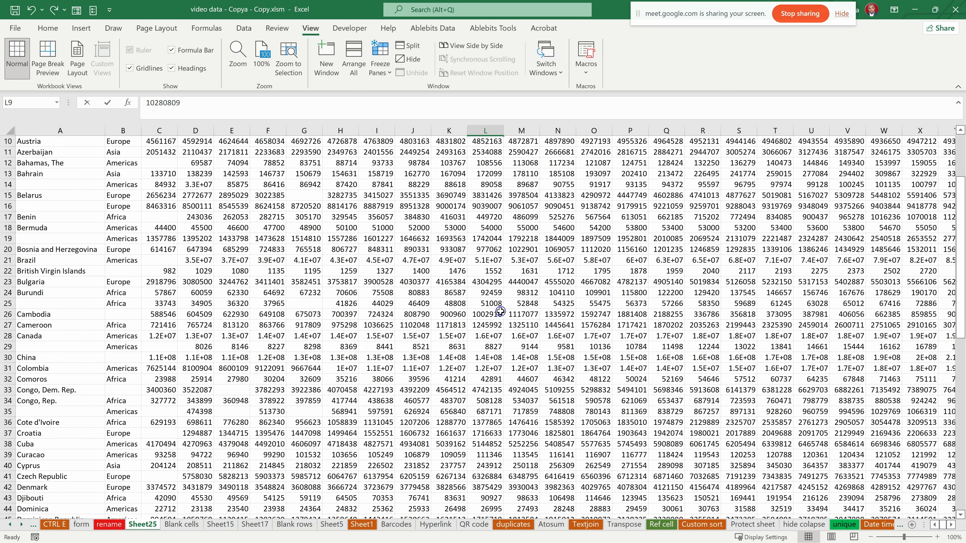
left_click(490, 293)
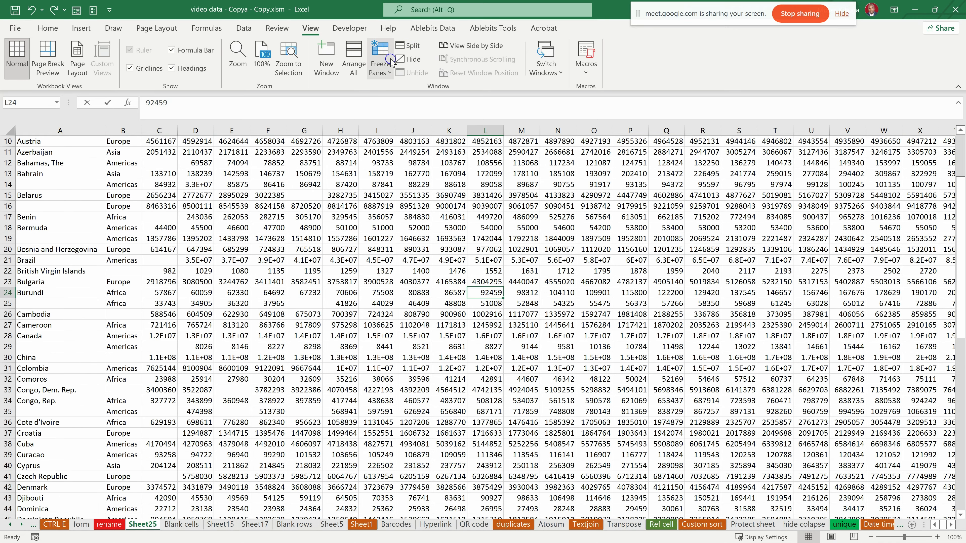
left_click(409, 45)
scroll(465, 304, "up", 8)
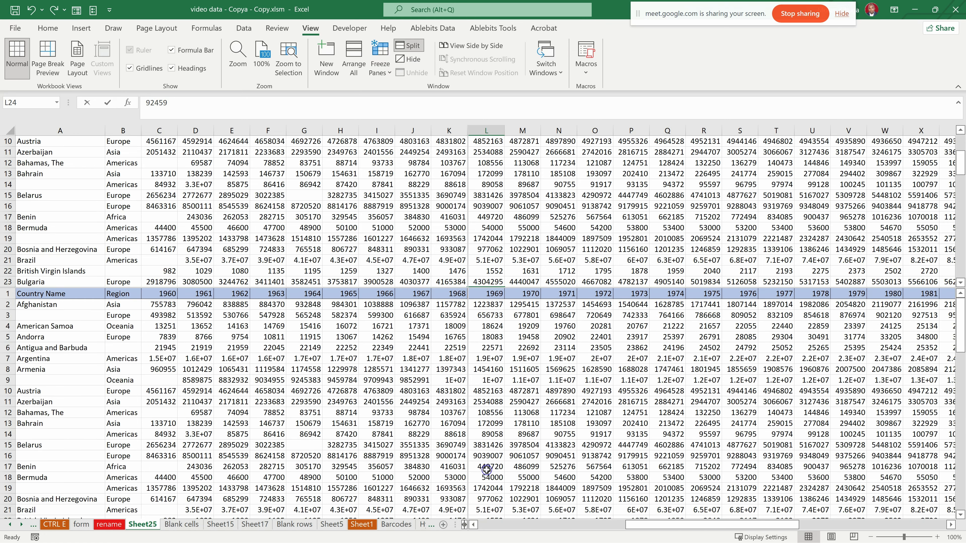
left_click(472, 525)
left_click(472, 525)
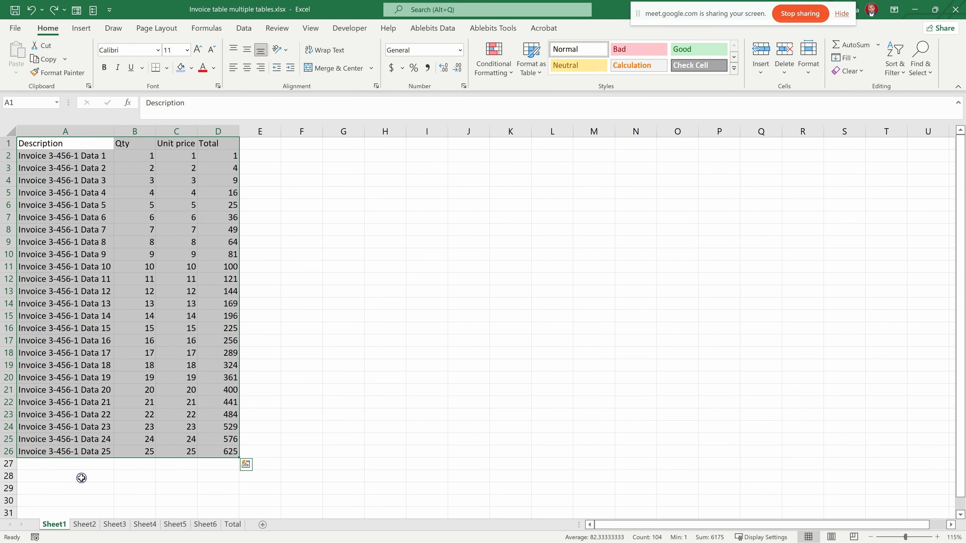
- Look over the invoice table on Sheet1 of Invoice table multiple tables.xlsx and compare it with the one on Sheet2
left_click(277, 193)
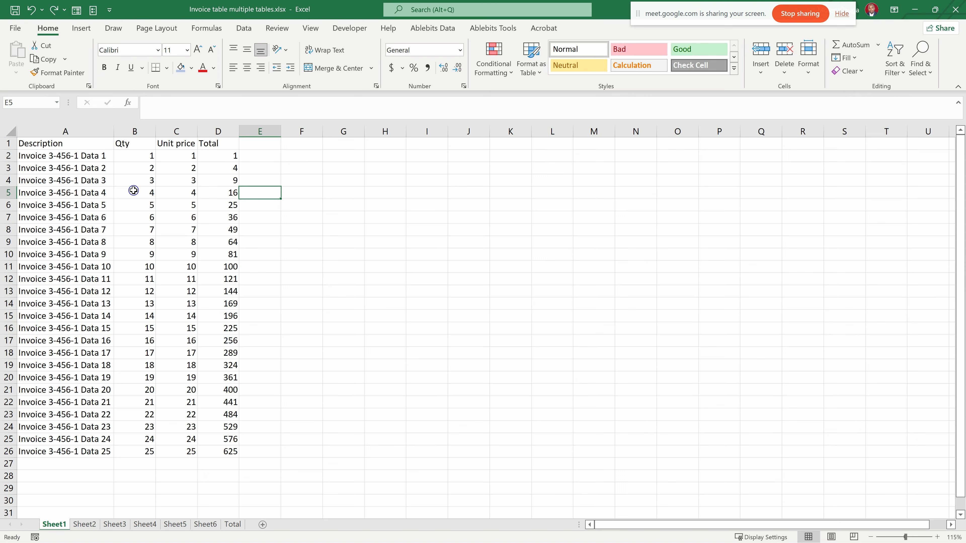
left_click(97, 205)
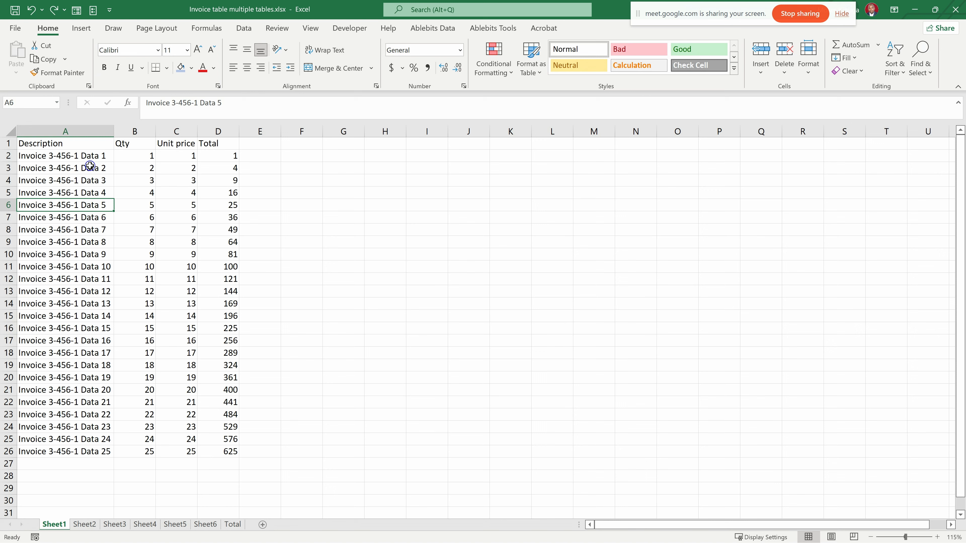
left_click(70, 243)
left_click(84, 279)
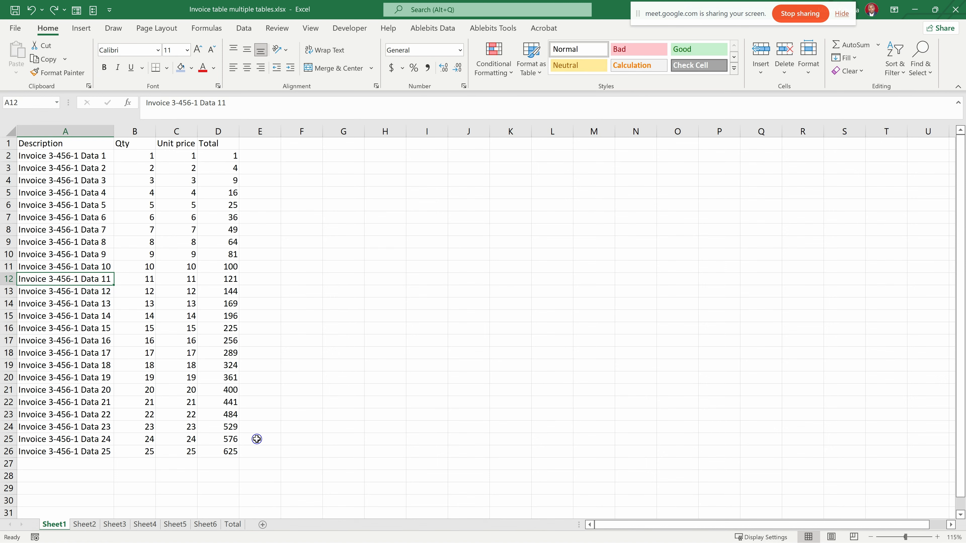
left_click(84, 524)
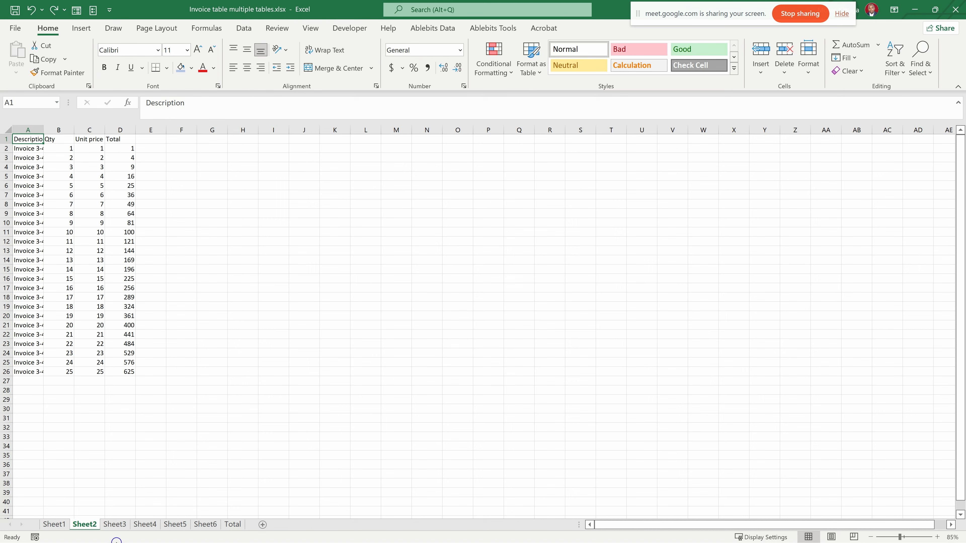
left_click(55, 524)
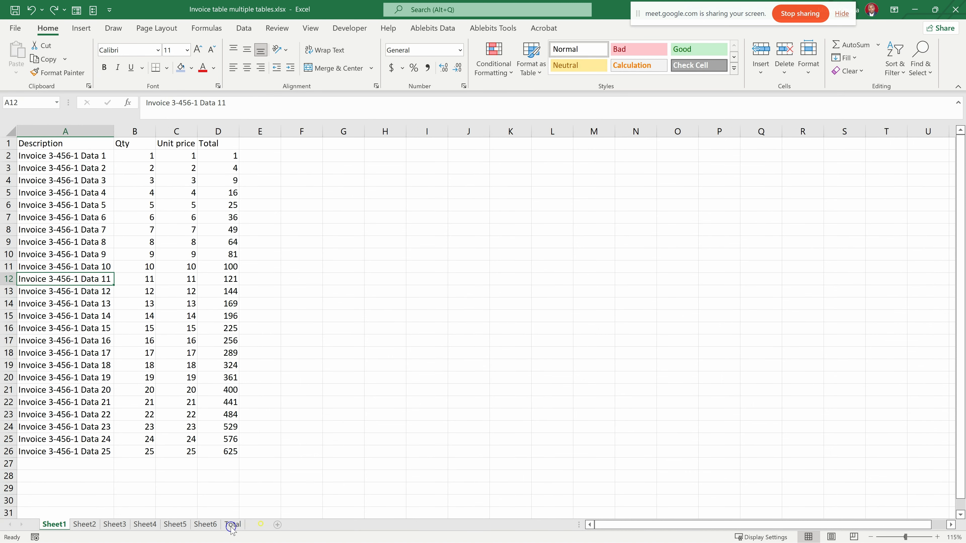
- Add a new blank worksheet to the invoice workbook and move it in front of Sheet1
left_click(263, 524)
right_click(51, 524)
left_click(87, 525)
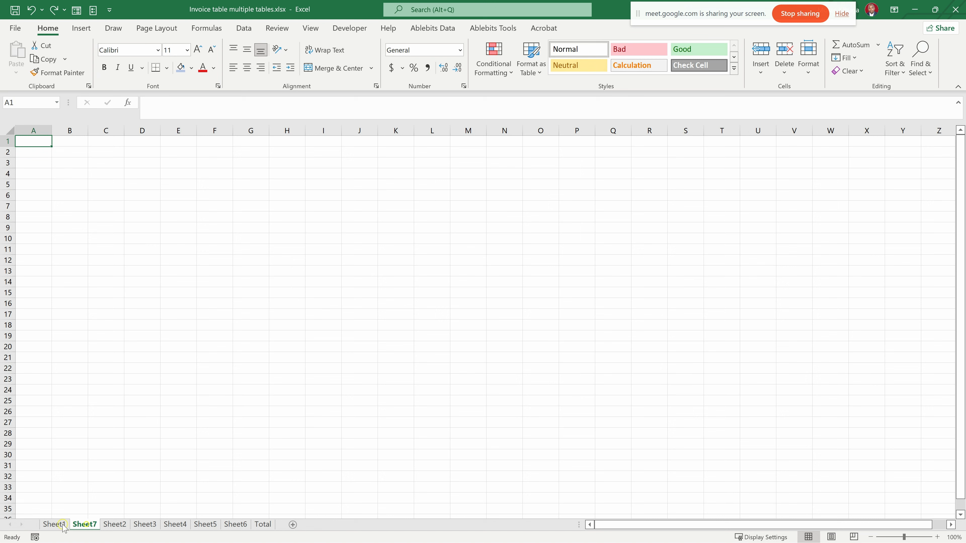
left_click_drag(50, 527, 54, 527)
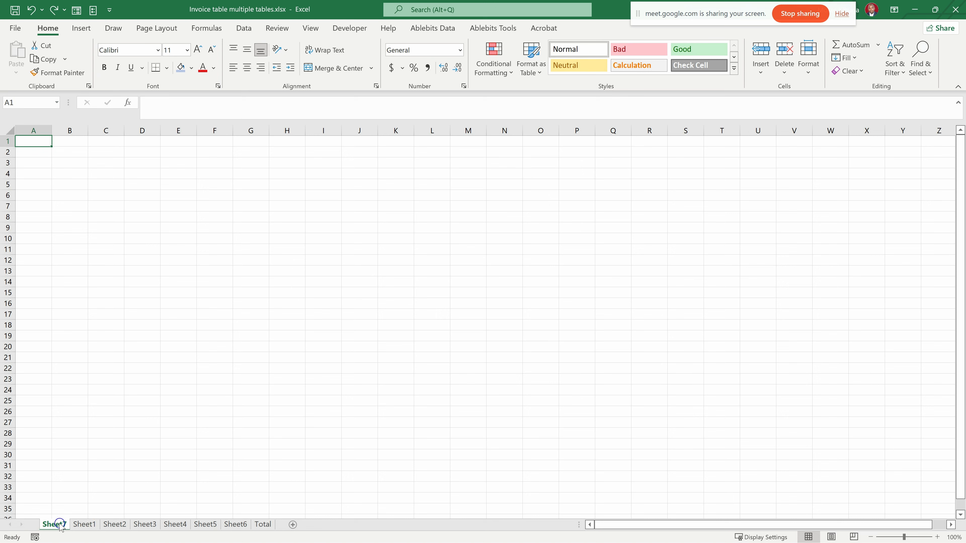
- Rename the new blank worksheet in front of Sheet1 as TOC
right_click(55, 526)
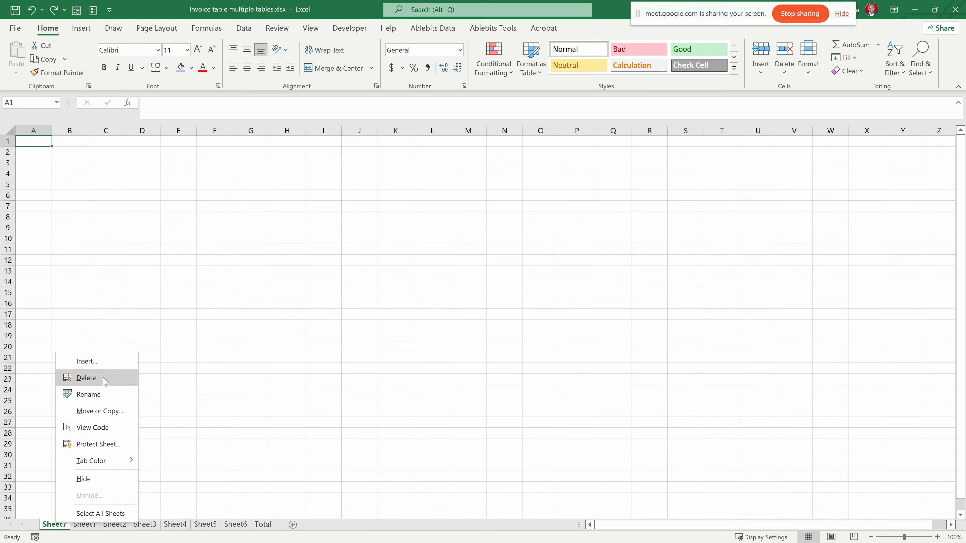
left_click(100, 391)
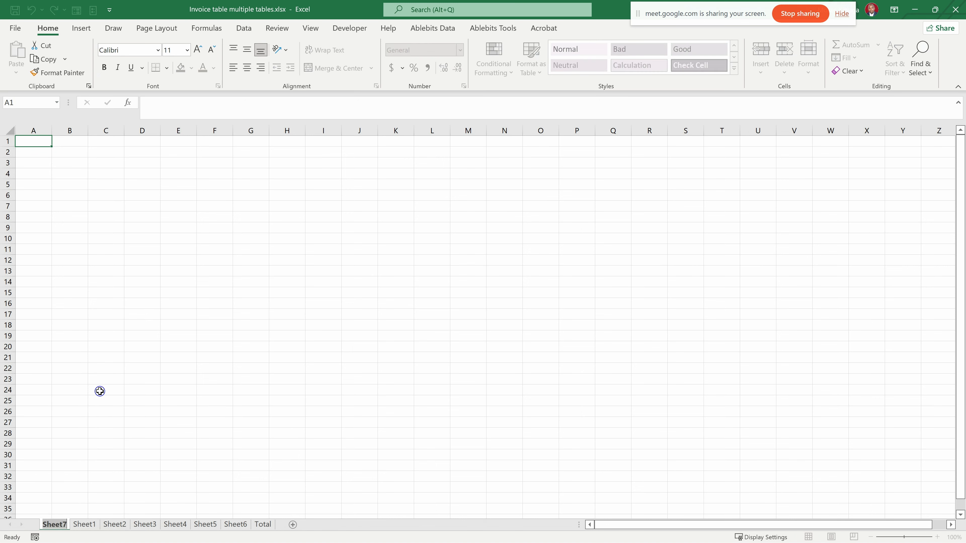
type("TOC")
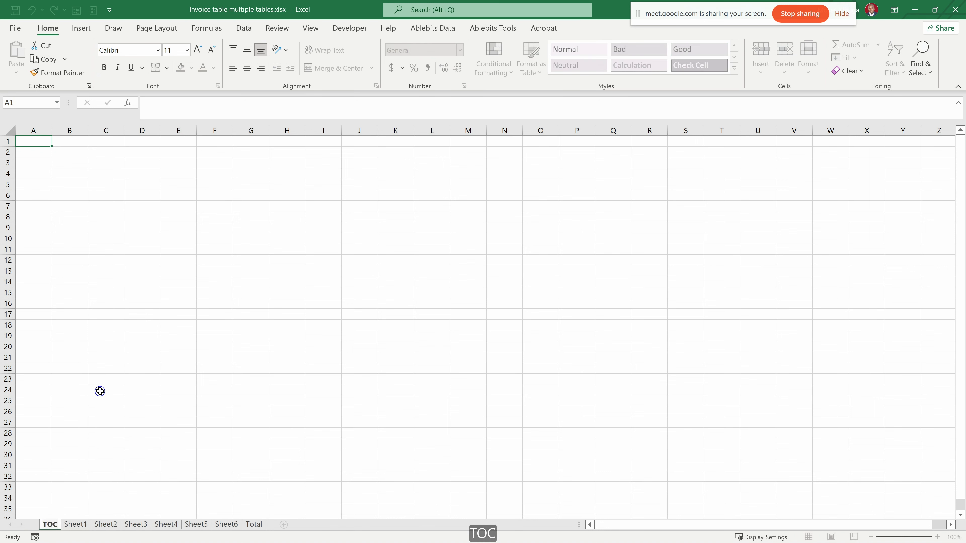
key("Return")
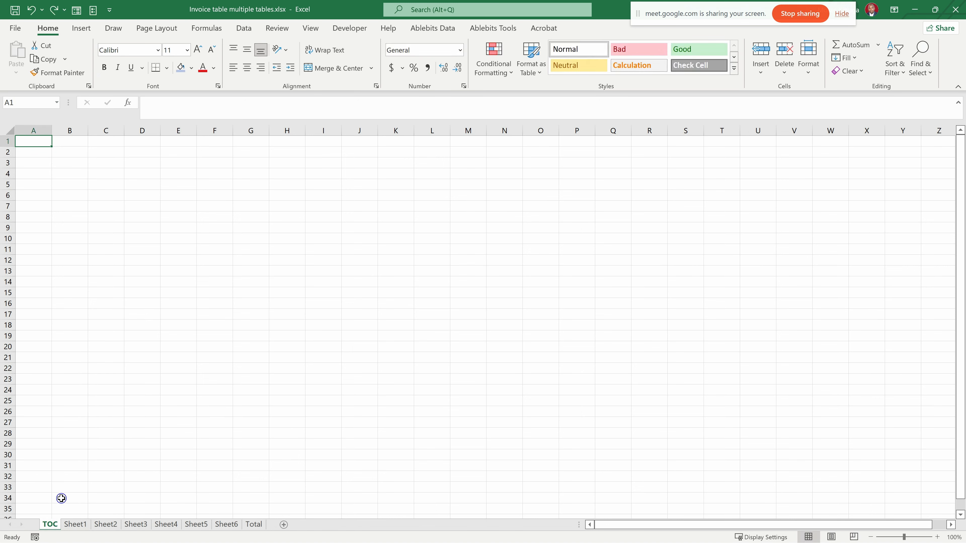
- Bring up the tab color choices for the TOC worksheet
right_click(50, 527)
mouse_move(91, 463)
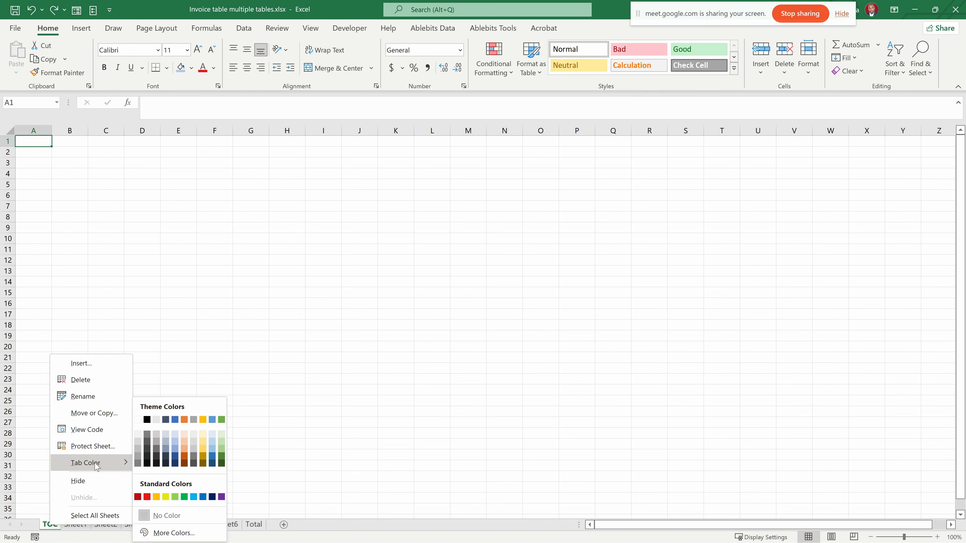
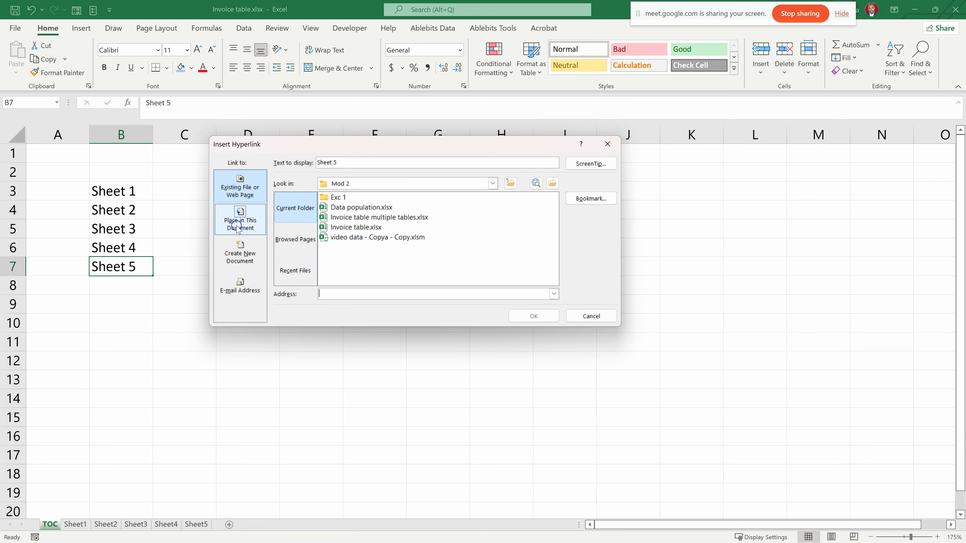
- Link the Sheet 5 entry in the TOC list to the Sheet5 worksheet as a place in this document
left_click(237, 228)
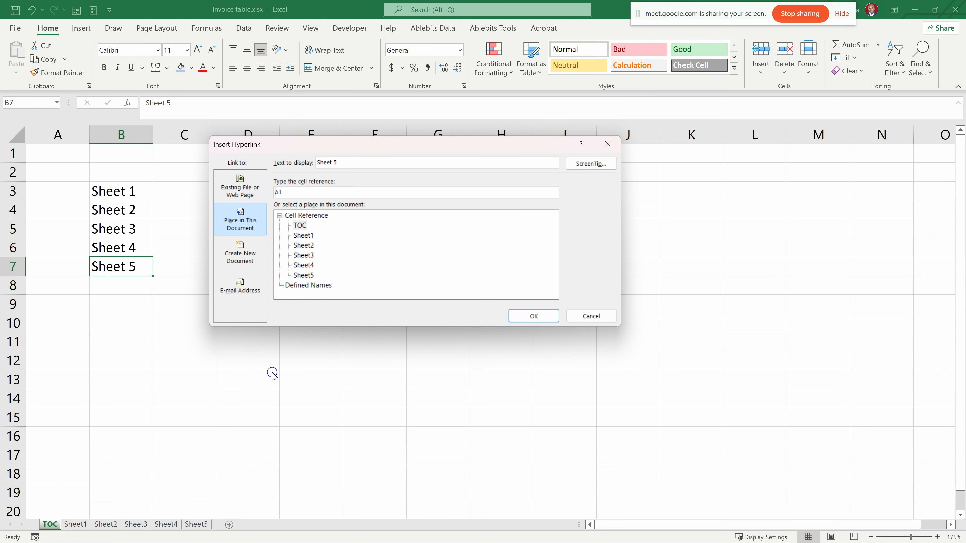
left_click(306, 276)
left_click(539, 316)
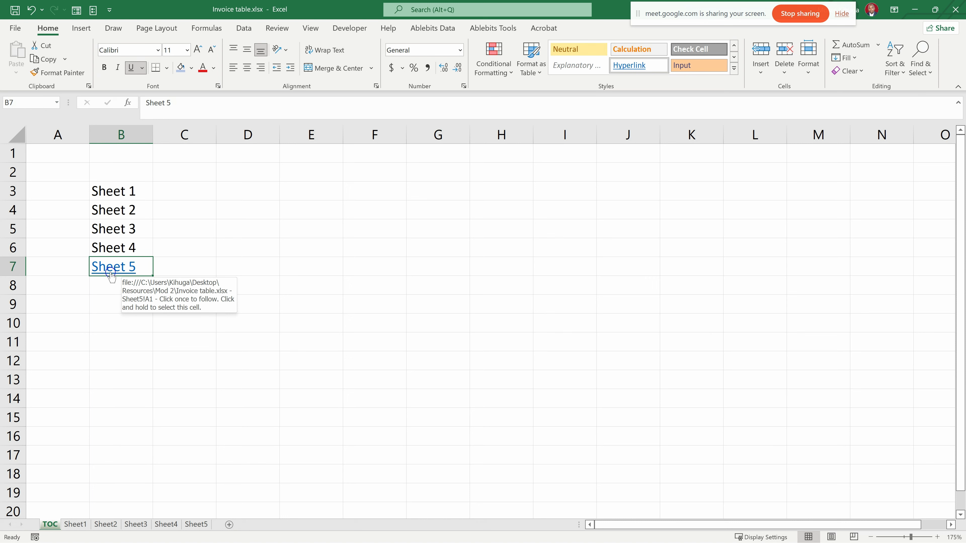
- Hyperlink the Sheet 4 and Sheet 3 entries in the TOC list to the matching worksheets in this document
right_click(111, 252)
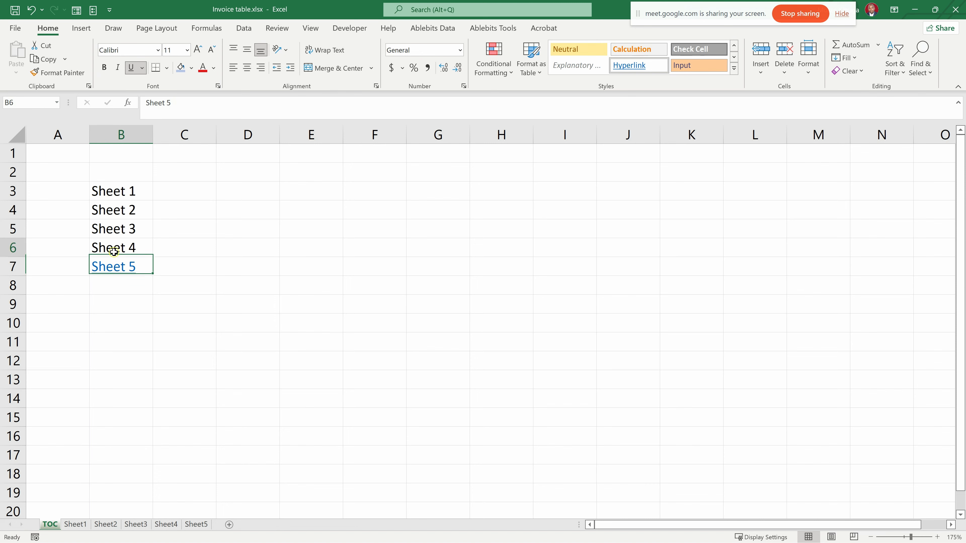
left_click(151, 514)
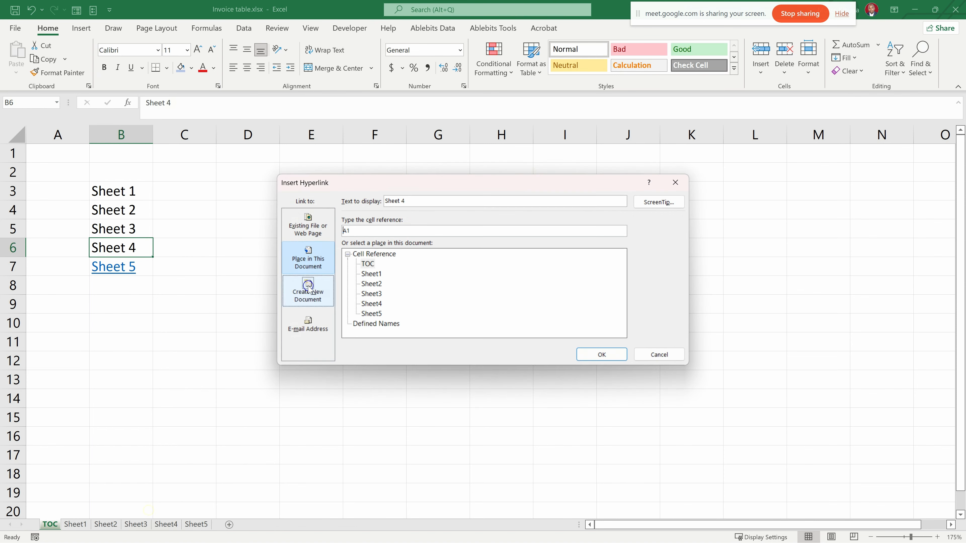
left_click(370, 304)
left_click(597, 354)
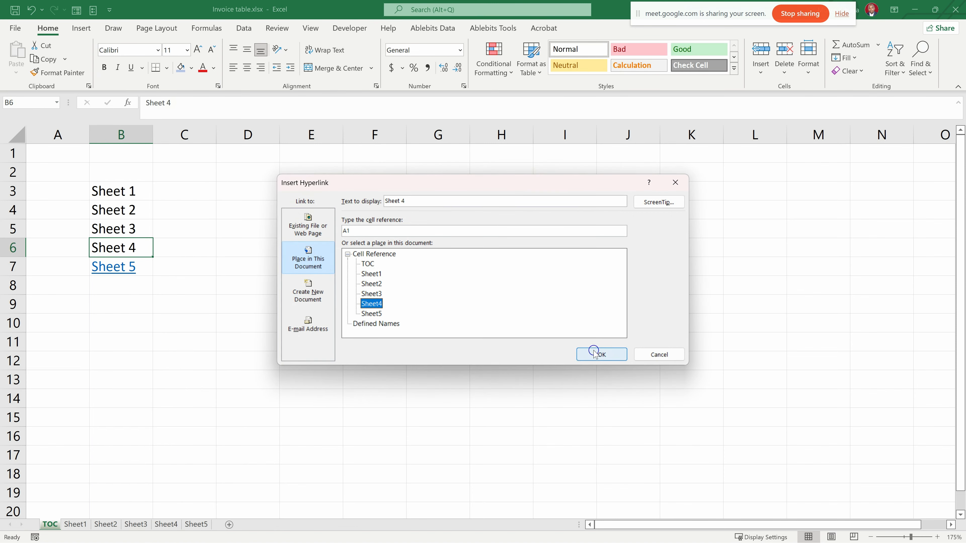
right_click(116, 233)
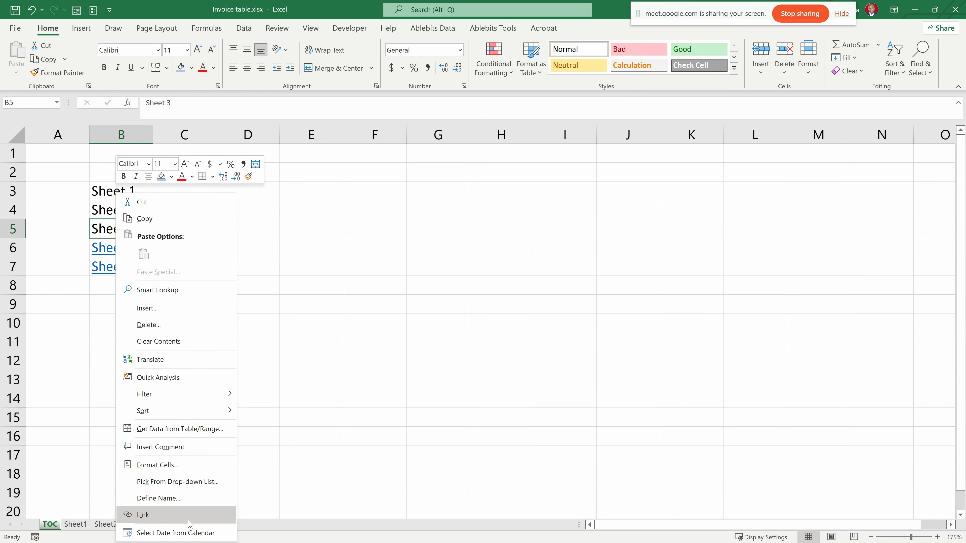
left_click(167, 515)
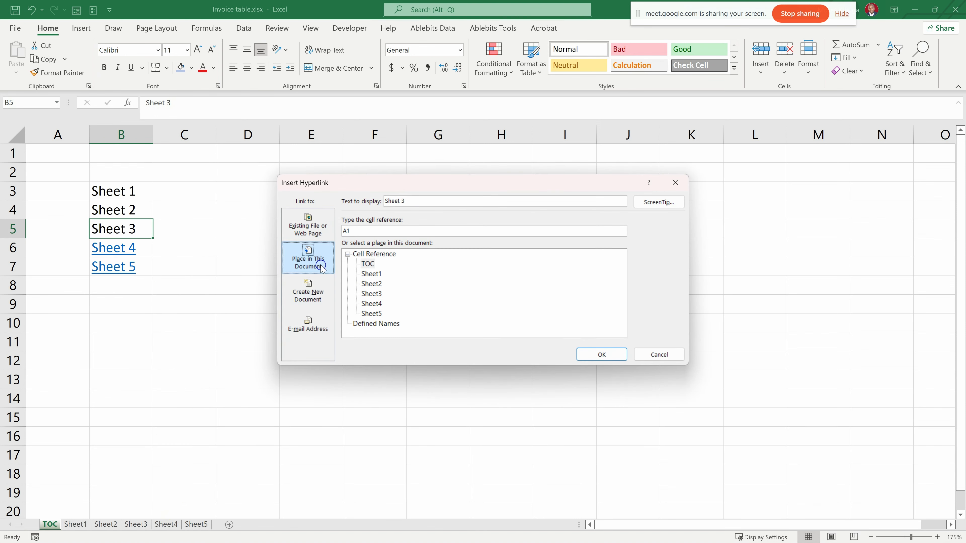
left_click(373, 294)
left_click(602, 355)
- Hyperlink the Sheet 2 and Sheet 1 entries in the TOC list to the matching worksheets in this document
right_click(114, 211)
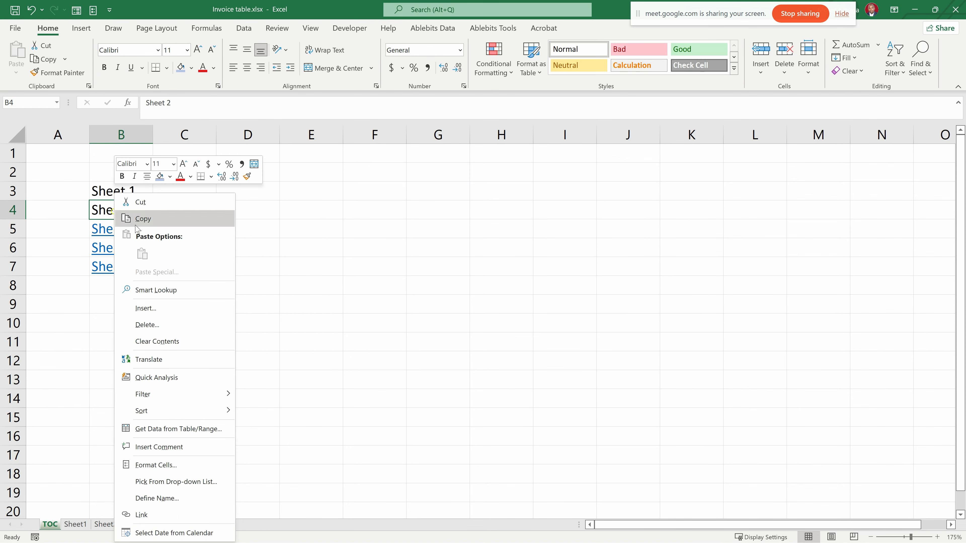
left_click(136, 514)
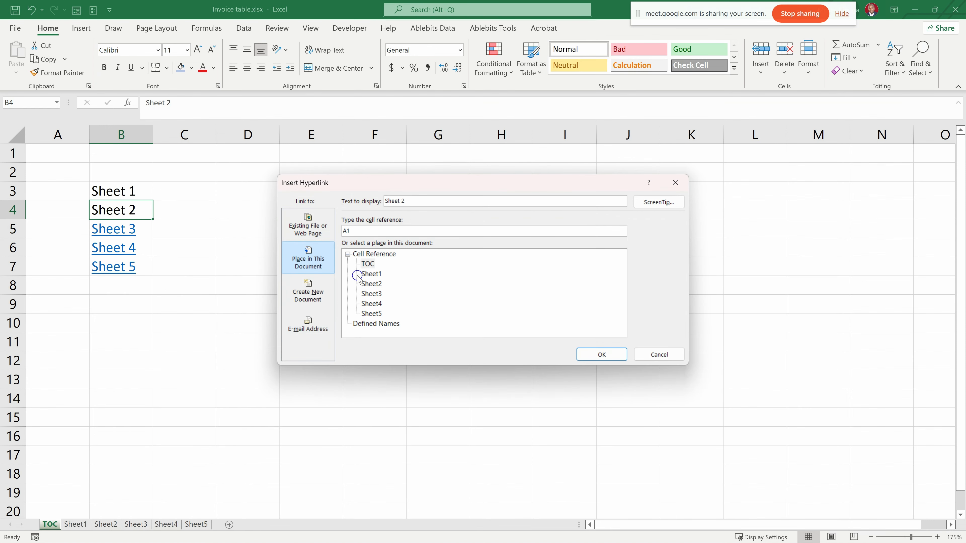
left_click(372, 285)
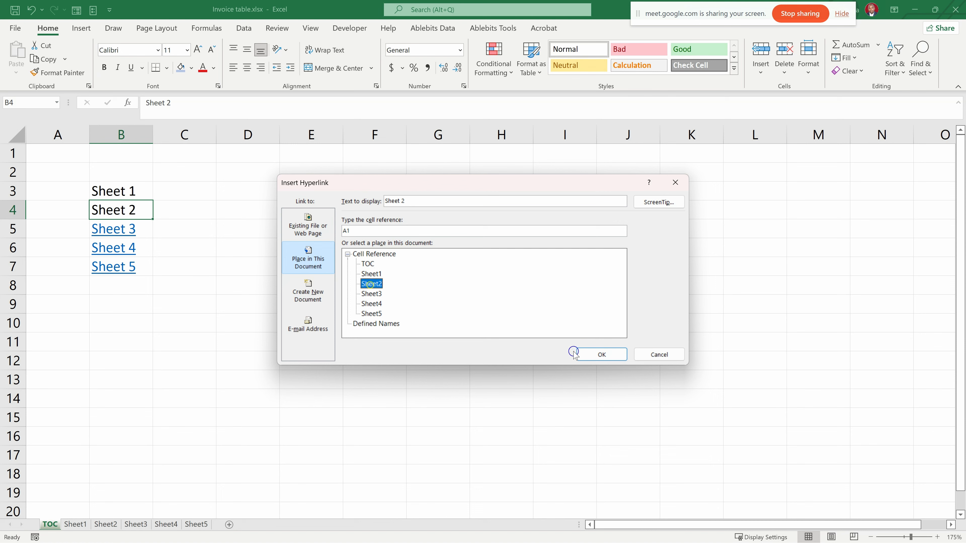
left_click(602, 354)
right_click(118, 192)
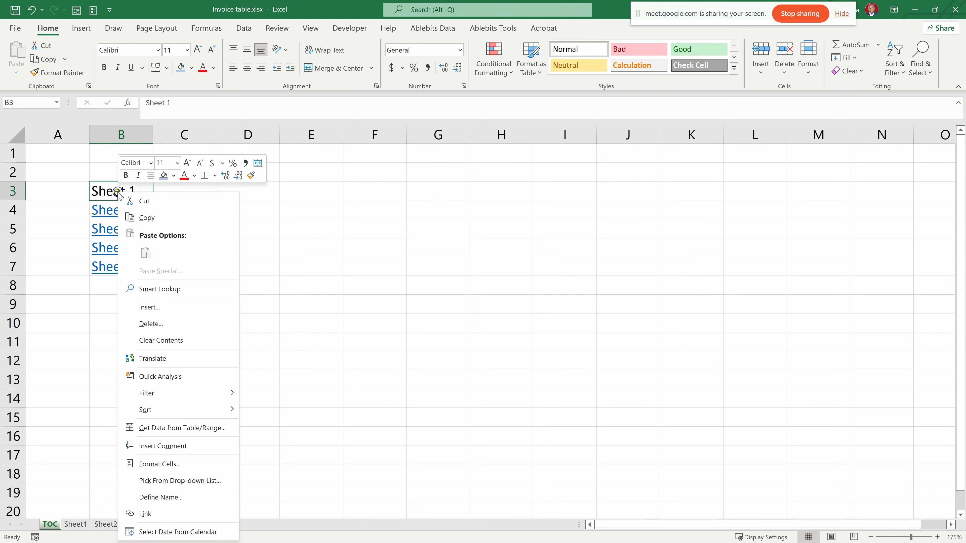
left_click(145, 514)
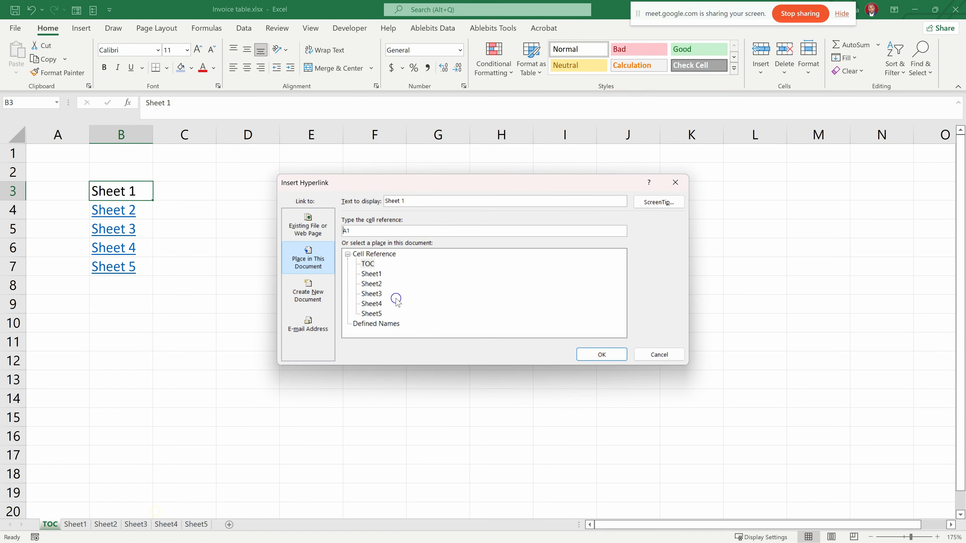
left_click(371, 274)
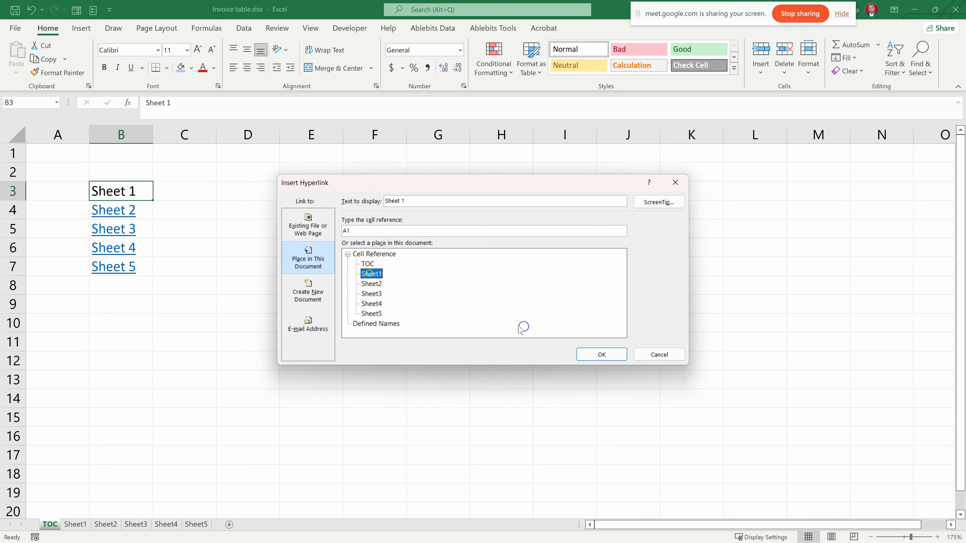
left_click(601, 354)
- Insert a rectangle shape about 1.04" wide and 0.46" high beside the sheet links, spanning from column D into column F
left_click(173, 203)
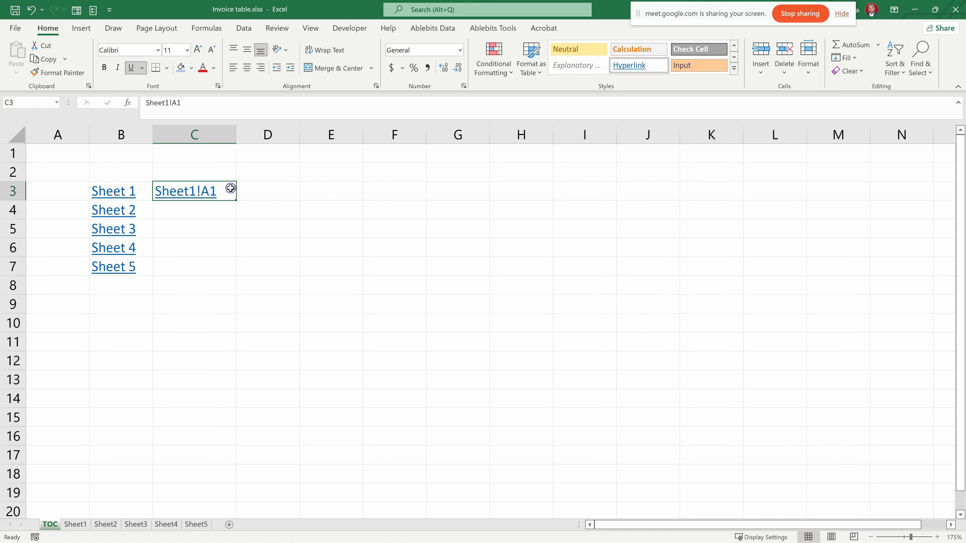
key("Delete")
left_click(253, 195)
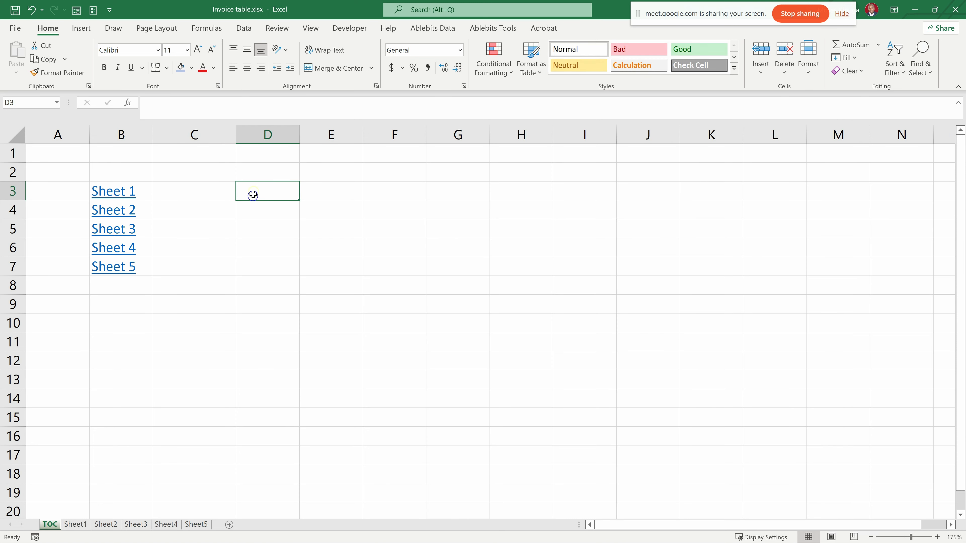
left_click(81, 28)
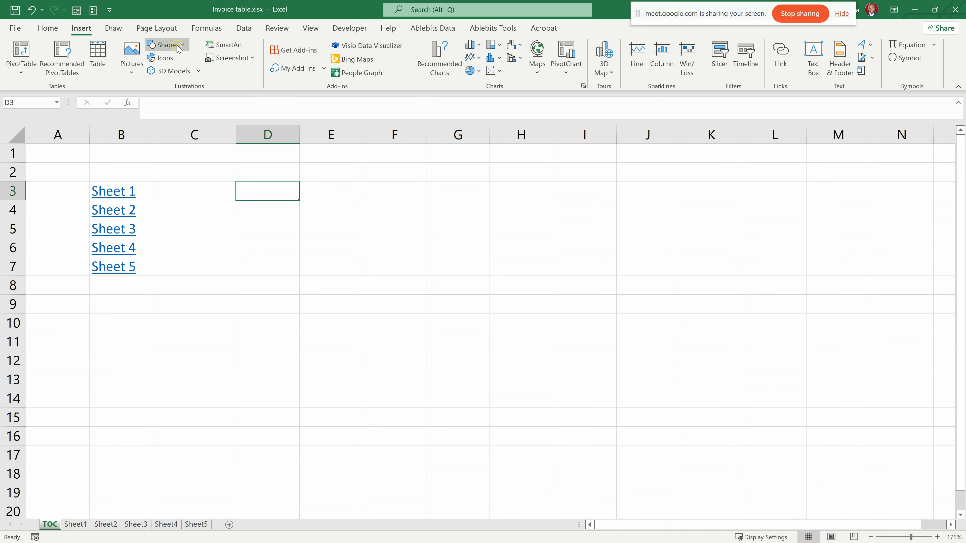
left_click(164, 44)
left_click(186, 74)
left_click_drag(295, 170, 394, 214)
- Add a hyperlink from the rectangle on TOC to Sheet5 in this document
right_click(343, 193)
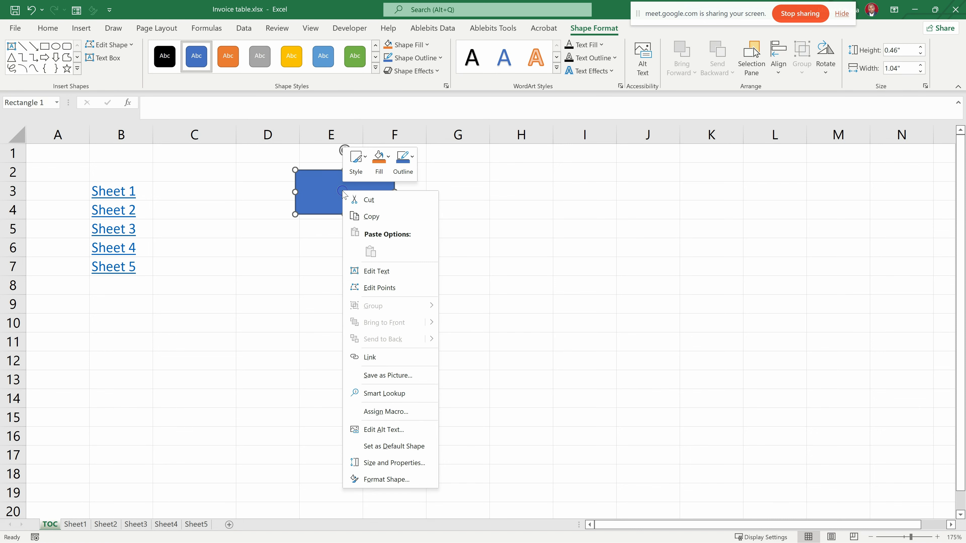
left_click(367, 357)
left_click_drag(511, 360, 490, 235)
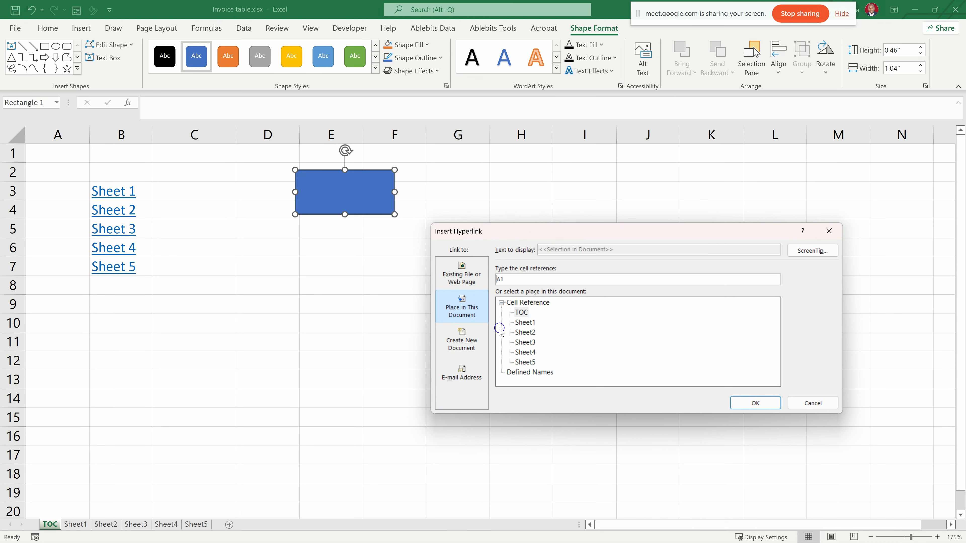
left_click(525, 322)
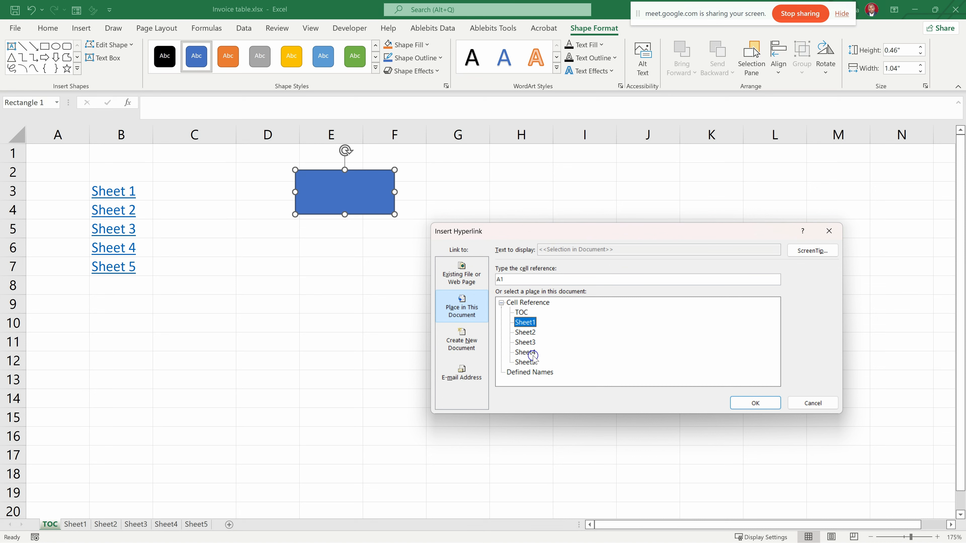
left_click(525, 362)
left_click(752, 403)
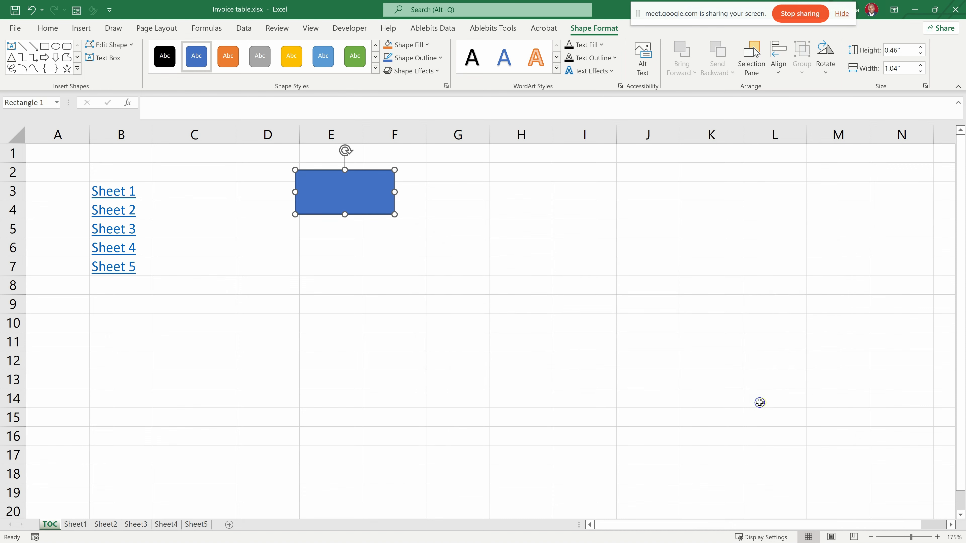
- Test the rectangle's link to Sheet5, look at Sheet1 and return to the TOC sheet
left_click(347, 272)
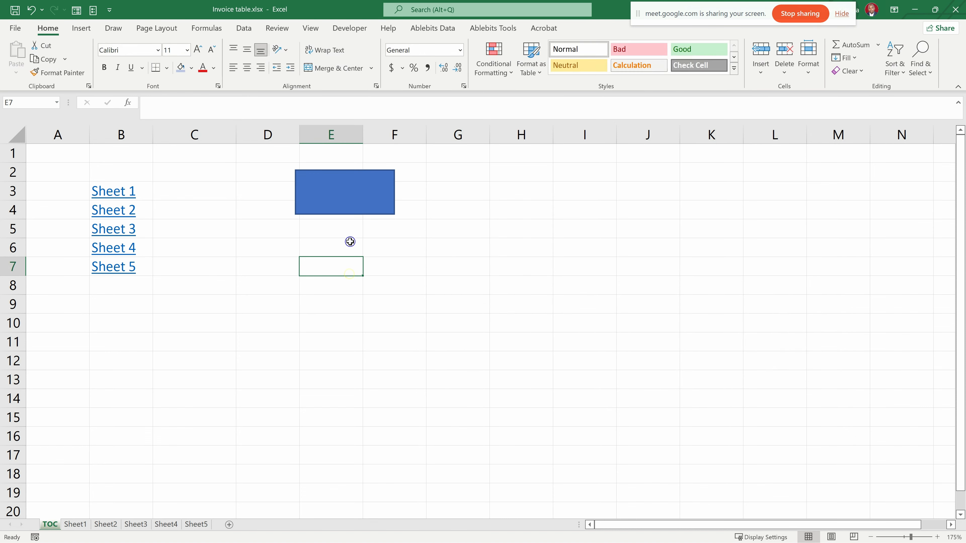
left_click(326, 194)
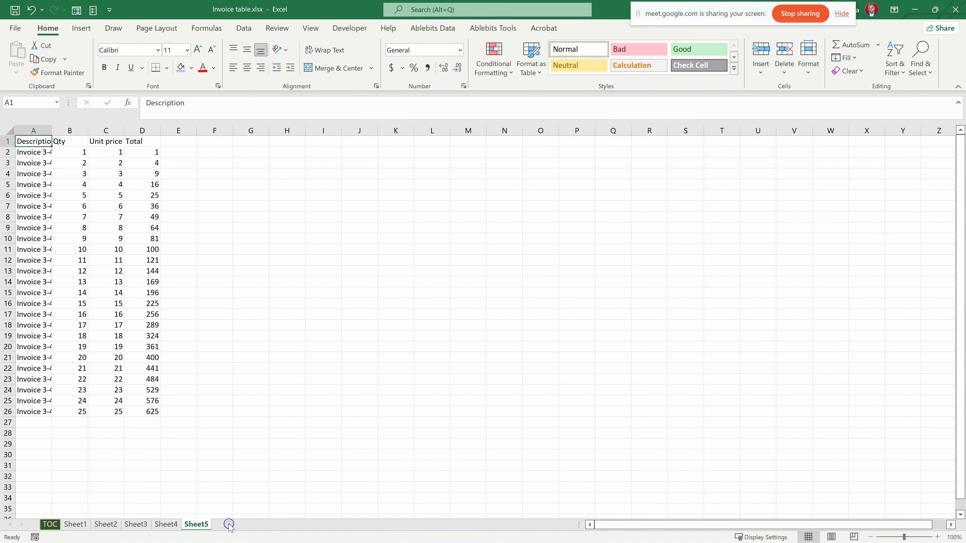
left_click(76, 524)
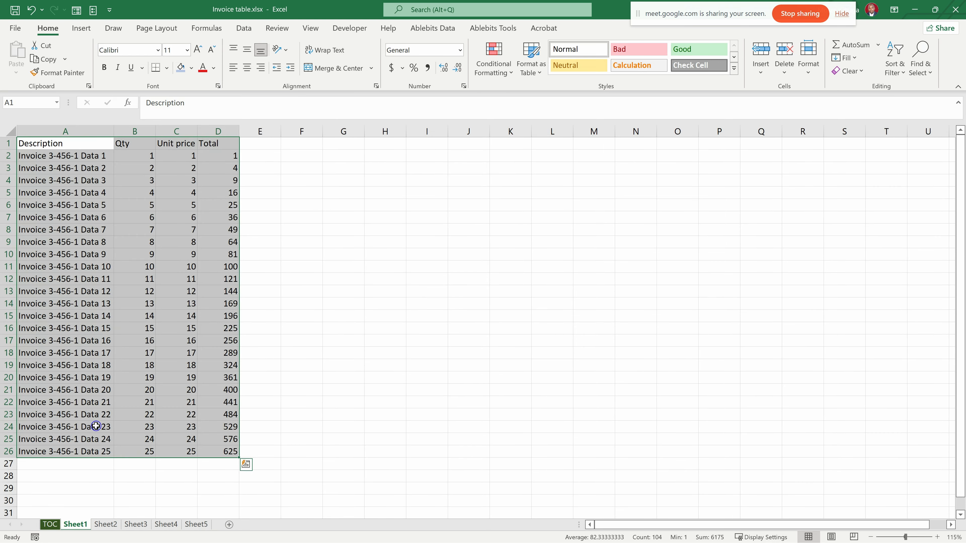
left_click(60, 525)
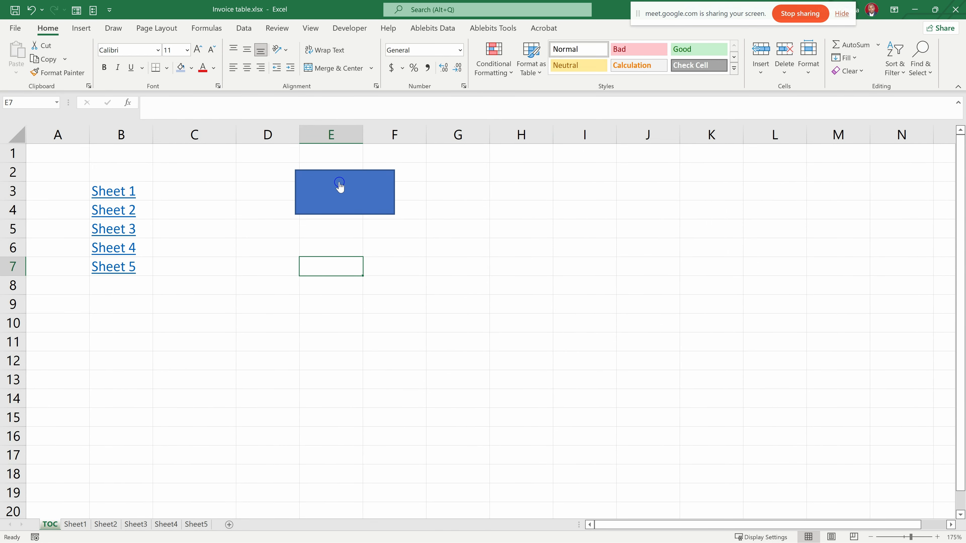
- Move the linked rectangle on TOC over to columns G and H and deselect it
left_click_drag(334, 183, 496, 200)
left_click(191, 363)
left_click(527, 207)
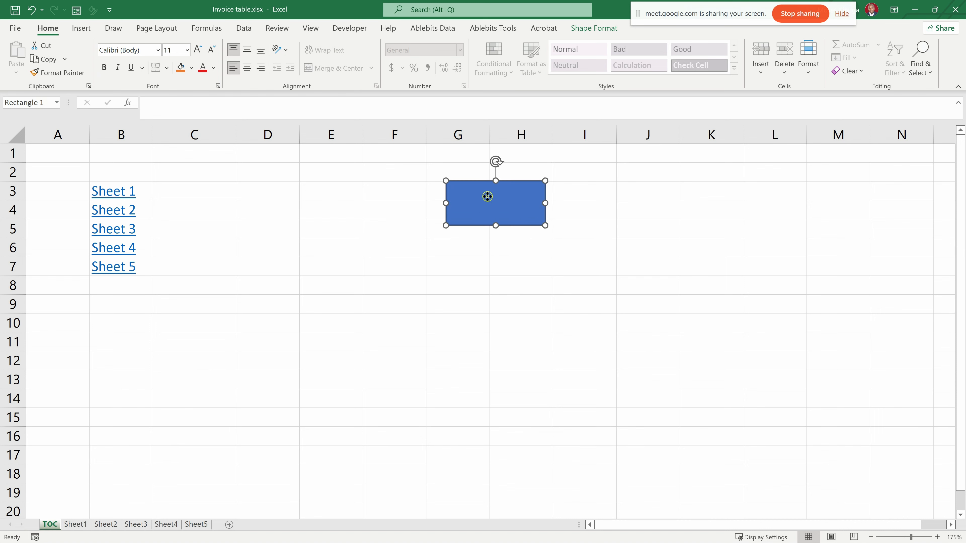
left_click(476, 321)
left_click(482, 217)
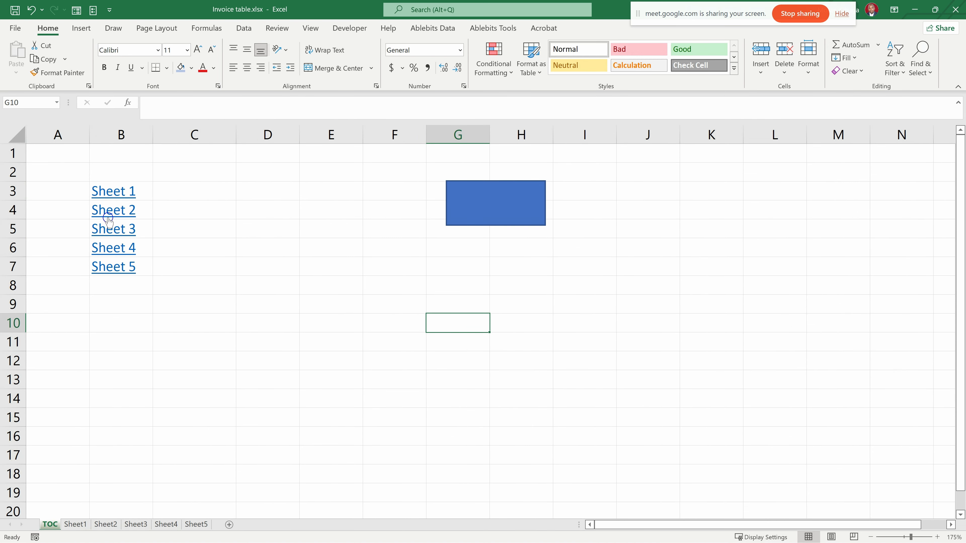
- Follow the TOC link to Sheet4 and widen columns A and I there
left_click(113, 250)
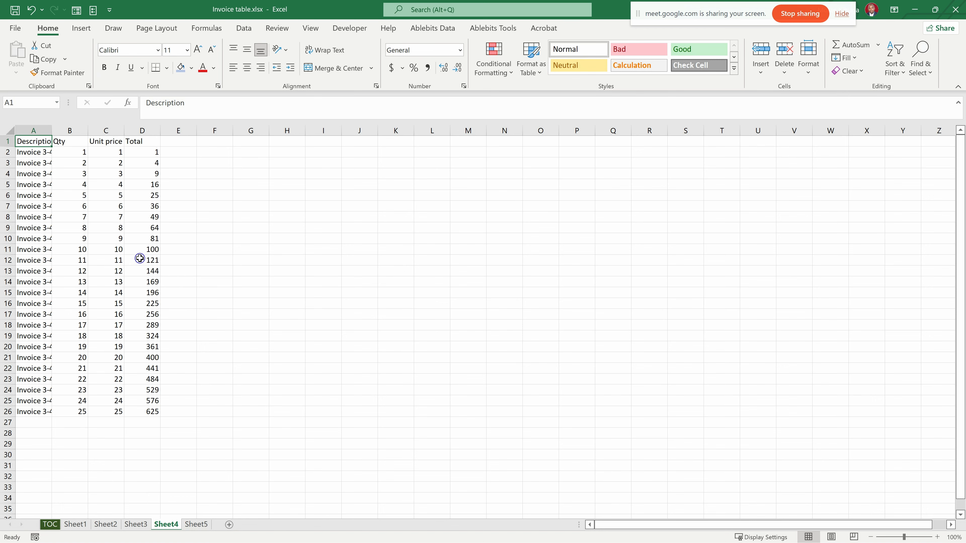
left_click_drag(52, 130, 67, 131)
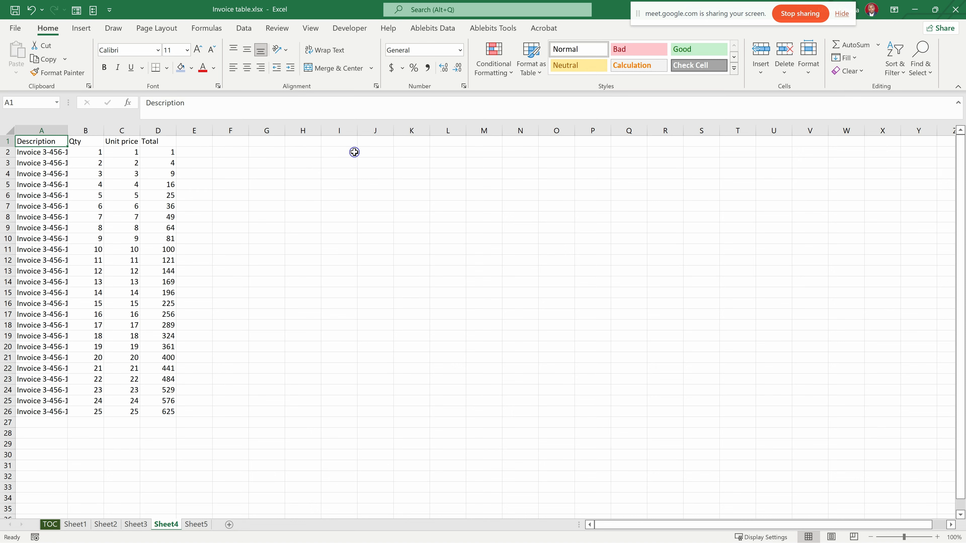
left_click_drag(359, 134, 385, 133)
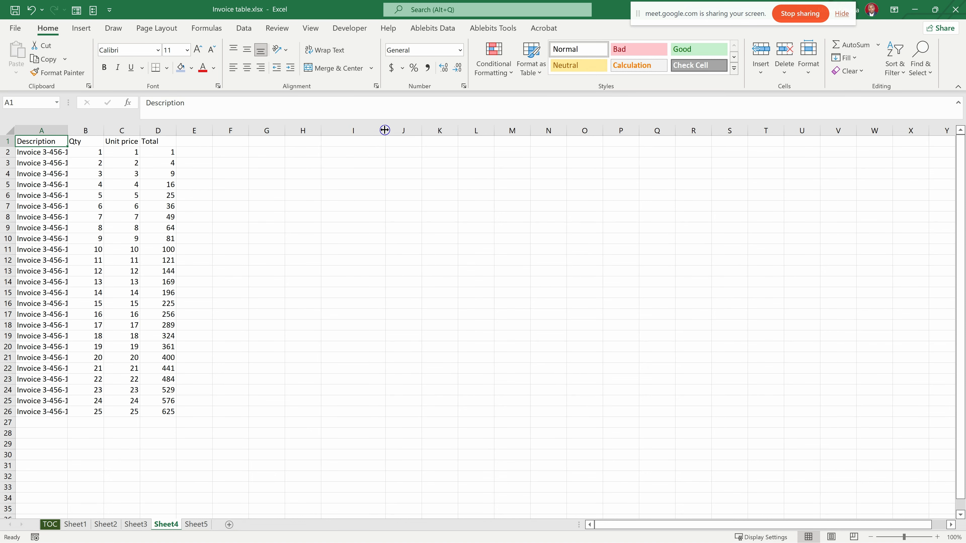
- Enter the formula =D2 in cell I2 of Sheet4
left_click(362, 151)
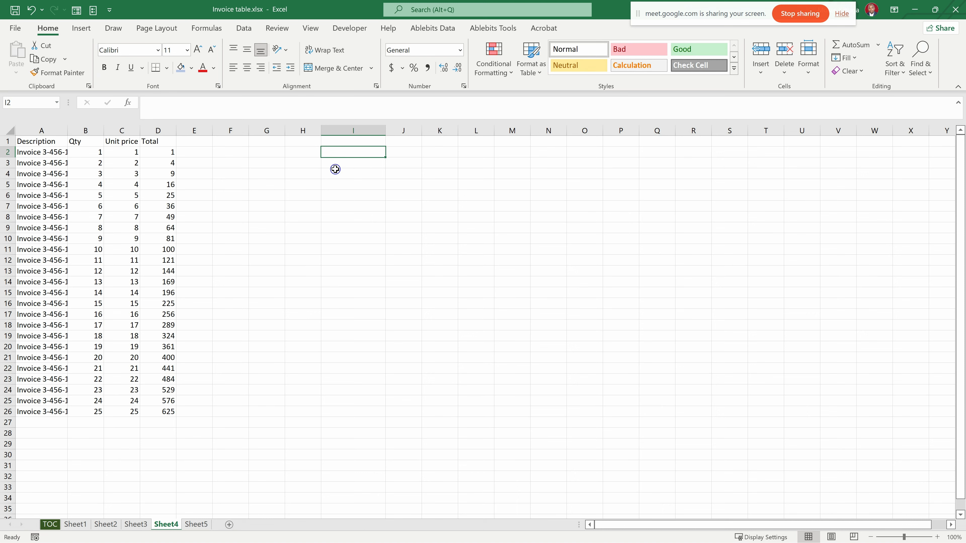
type("=")
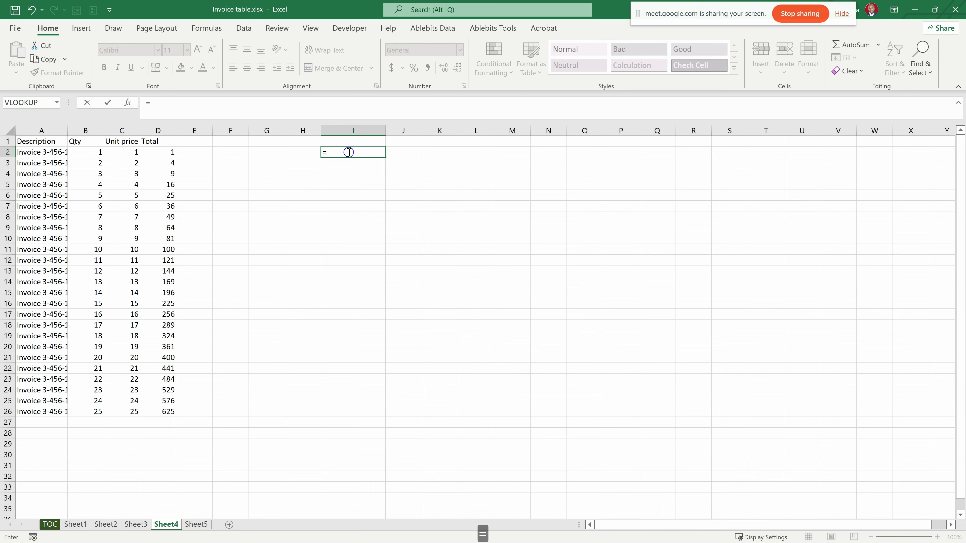
left_click(161, 153)
key("Return")
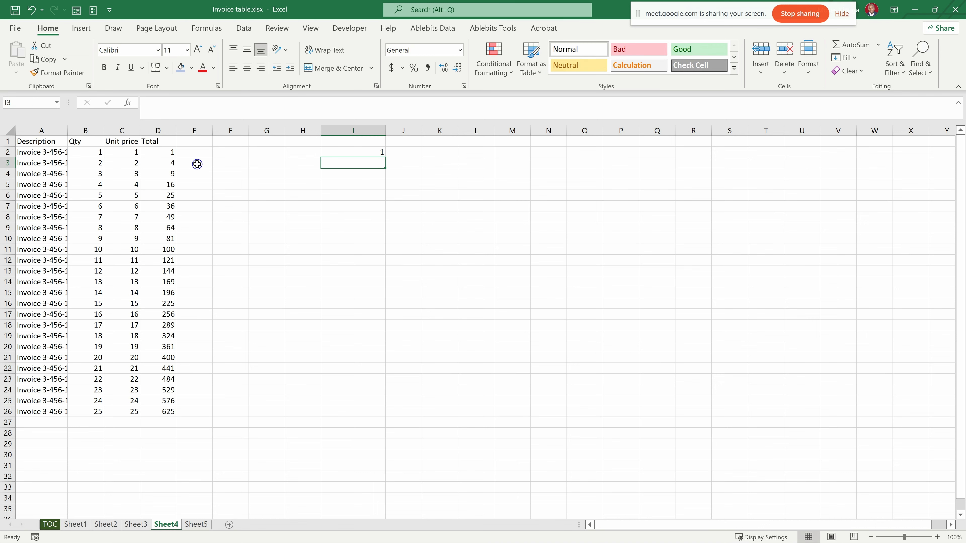
- Fill the formula in I2 down to row 26 and across to column L
left_click(329, 151)
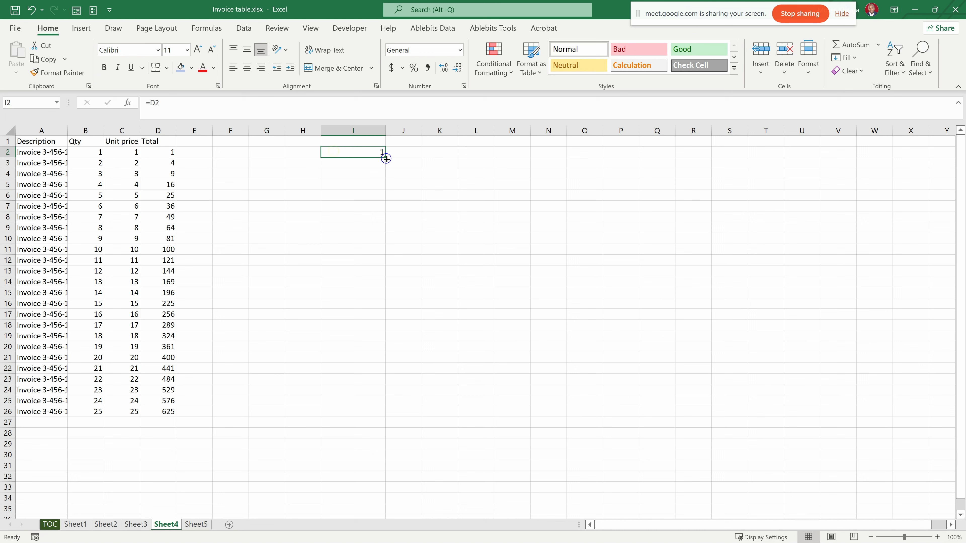
left_click_drag(384, 157, 395, 415)
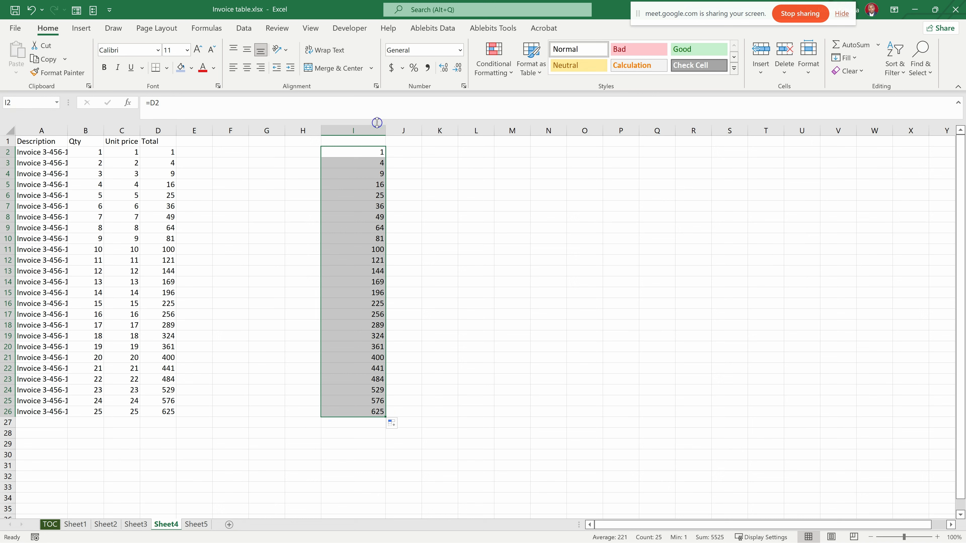
left_click_drag(385, 416, 502, 421)
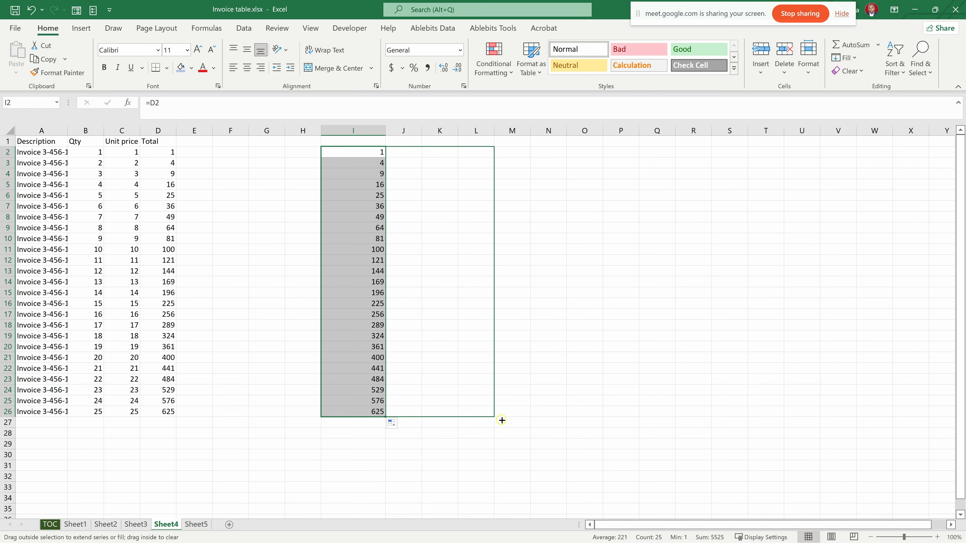
left_click_drag(502, 421, 501, 421)
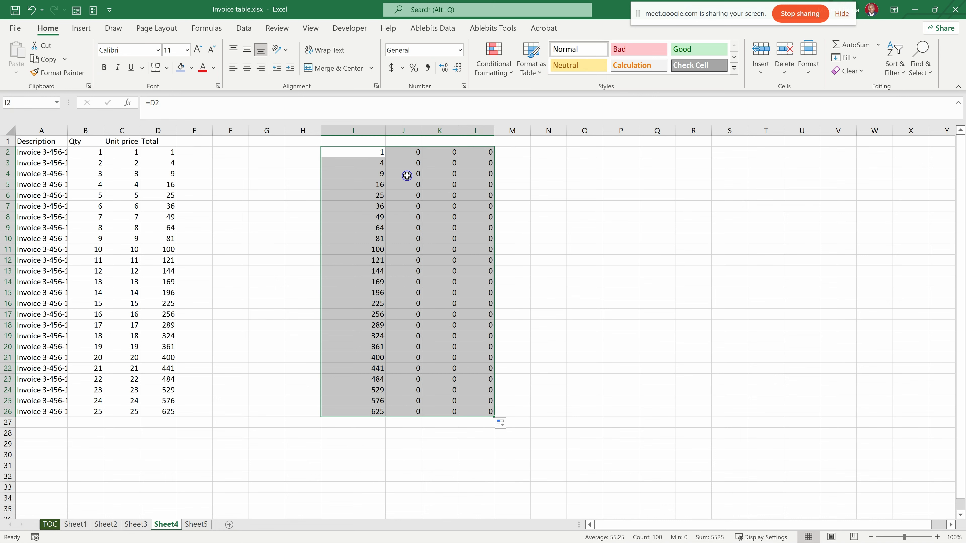
- Compare the formulas in cells I2 and J2 to see how the reference shifts across columns
left_click(406, 150)
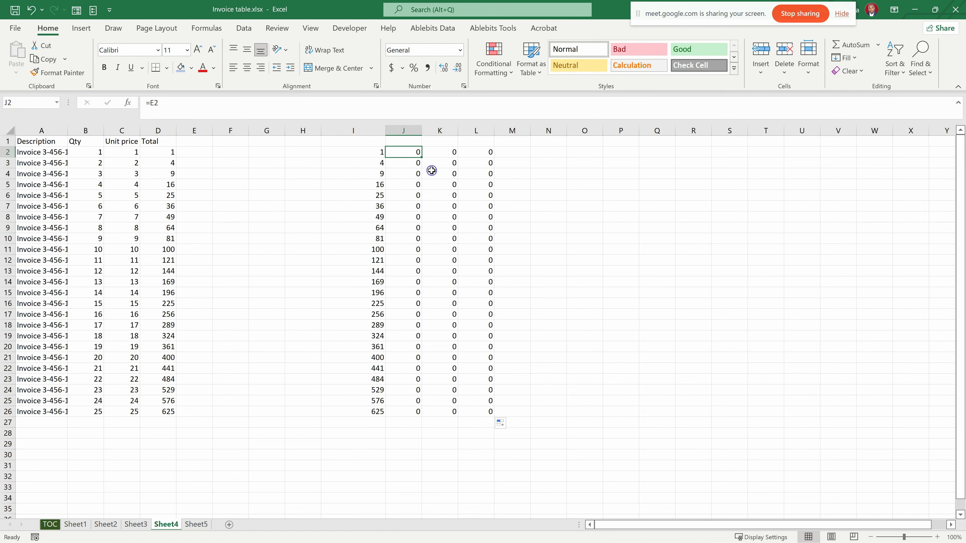
left_click(373, 149)
left_click(404, 153)
left_click(362, 154)
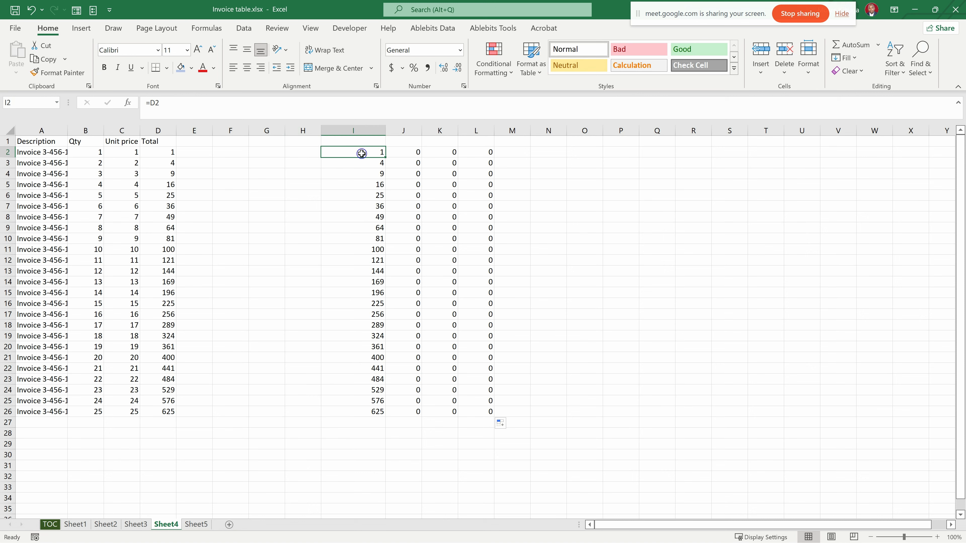
left_click(404, 151)
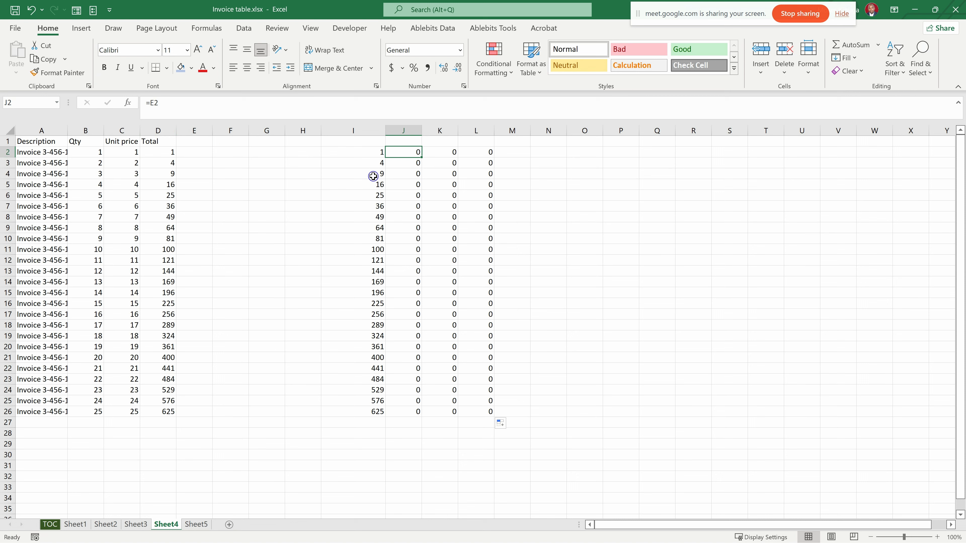
- Replace the formula in cell I2 with =A2
left_click(362, 152)
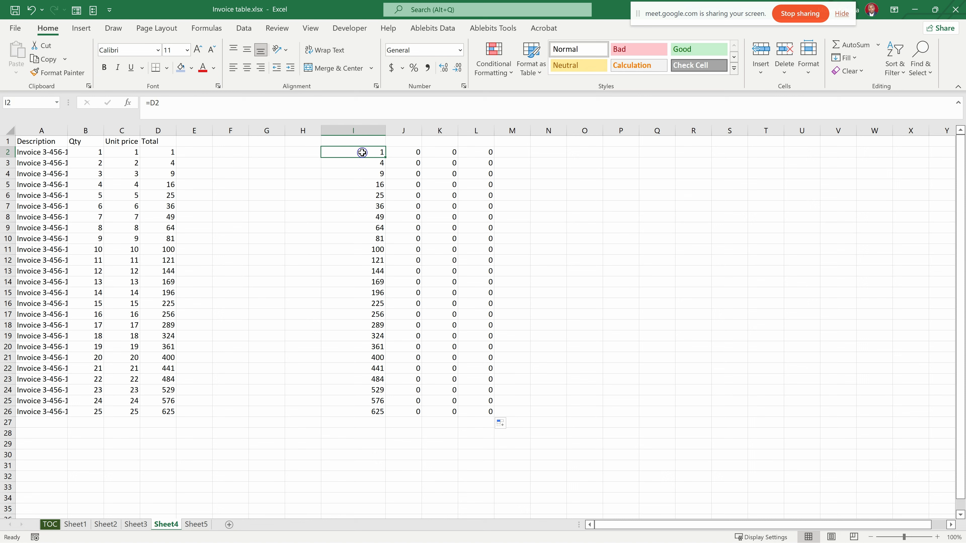
type("=")
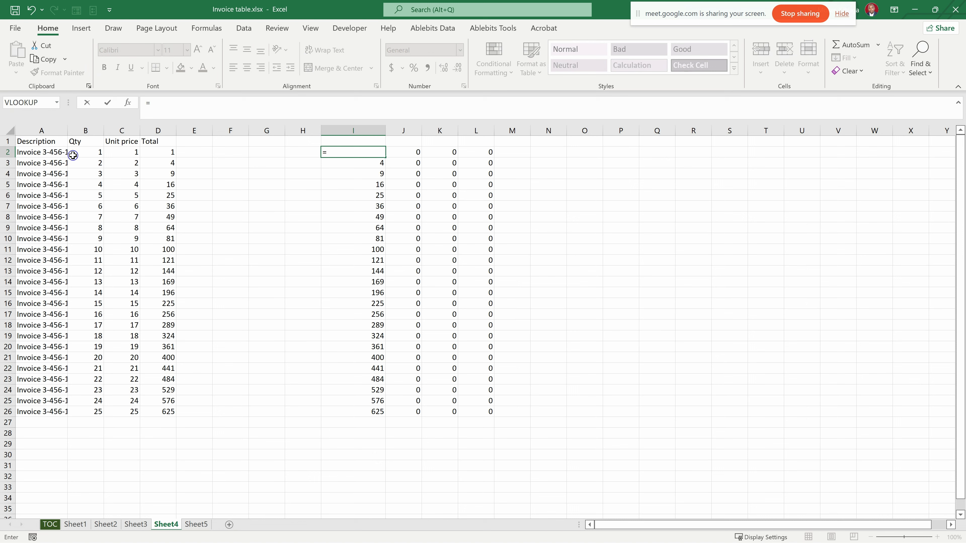
left_click(40, 153)
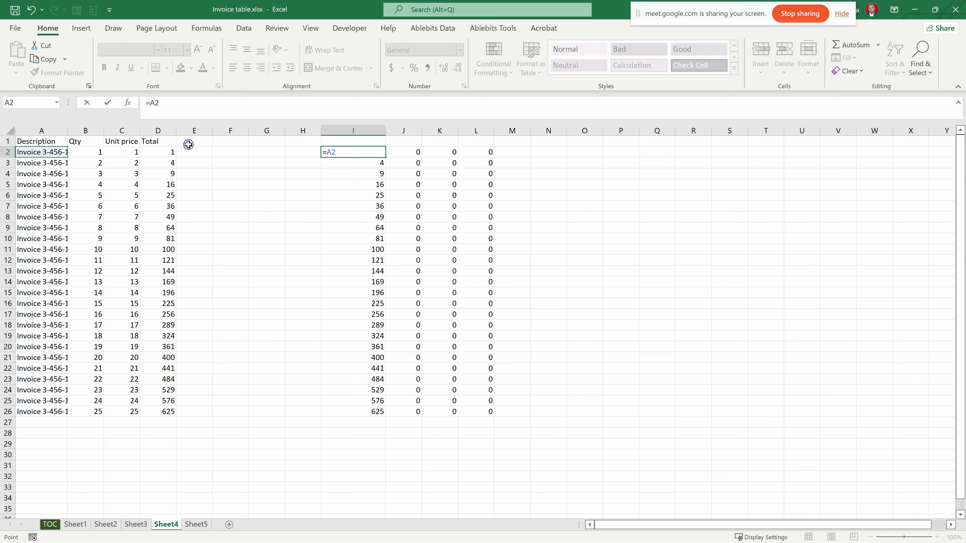
key("Return")
- Fill the formula from I2 down to row 26 and across to column L, and widen column L
left_click(388, 152)
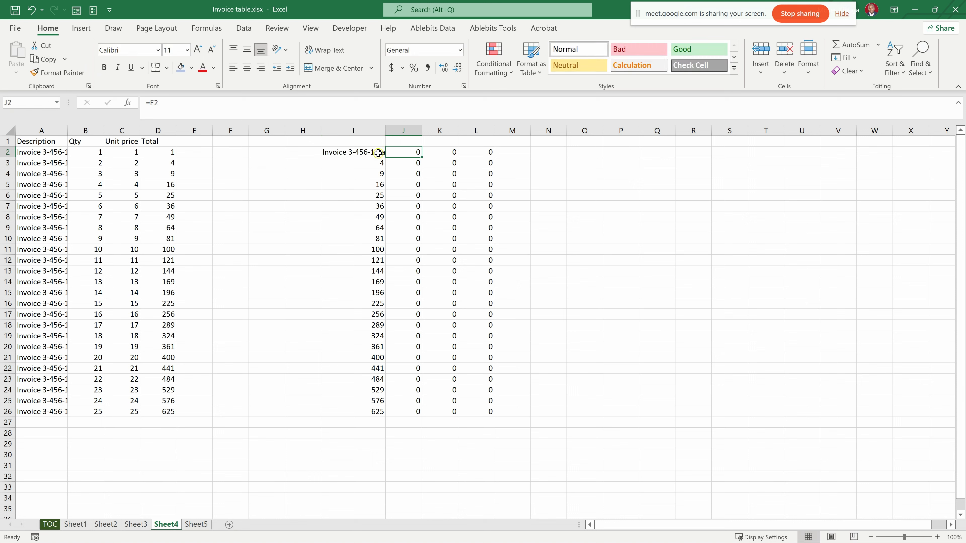
left_click(379, 153)
left_click_drag(386, 159, 386, 415)
left_click_drag(387, 416, 491, 415)
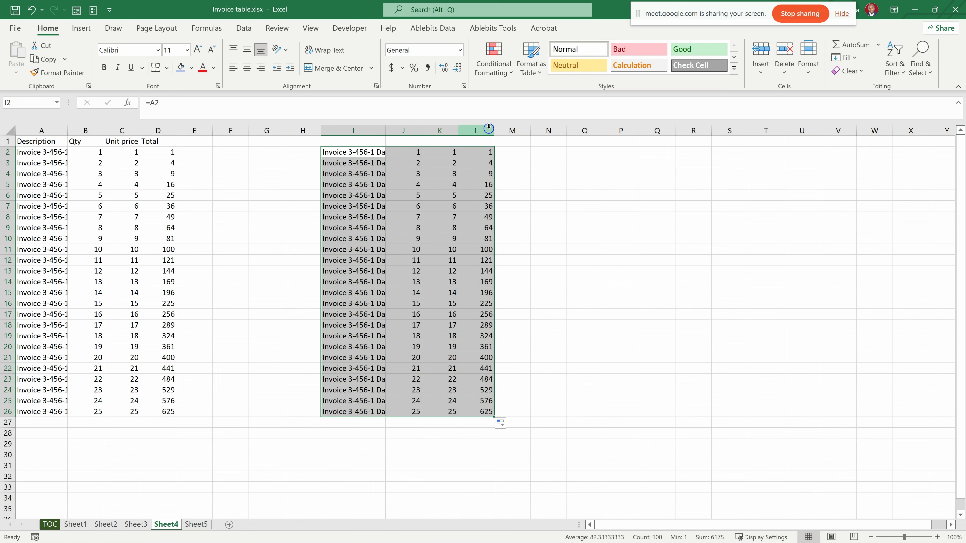
left_click_drag(495, 131, 510, 130)
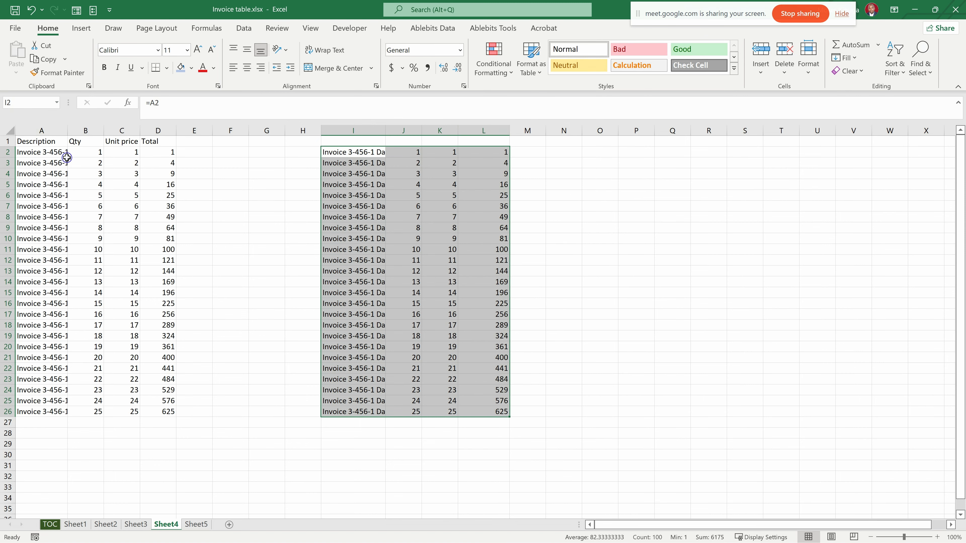
- Check the formulas in I2 and J2, and change the quantity in cell B3 to 200
left_click(364, 152)
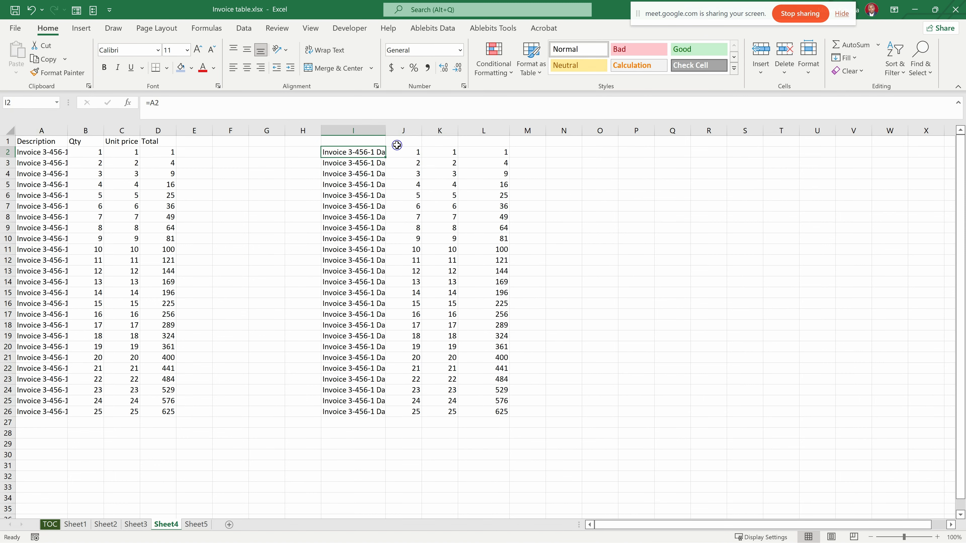
left_click(409, 153)
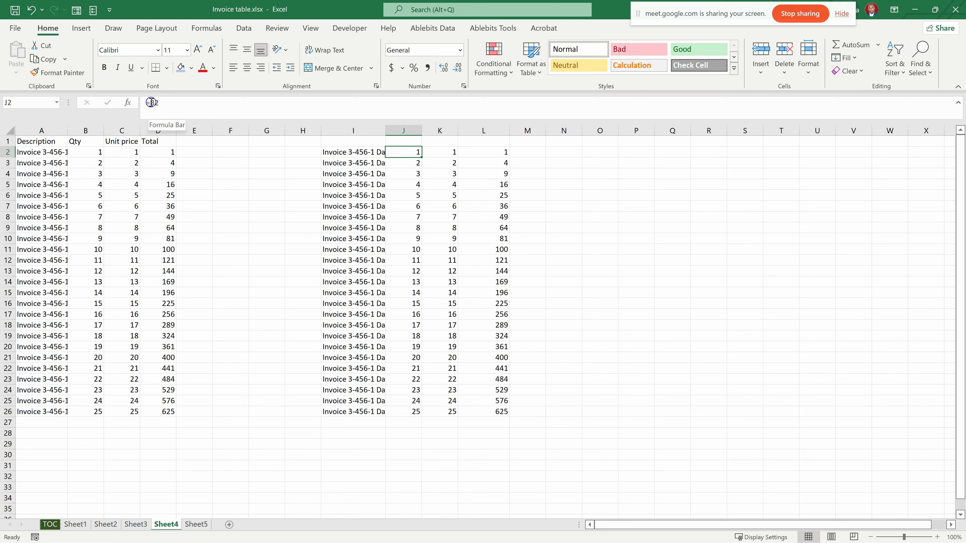
left_click(97, 164)
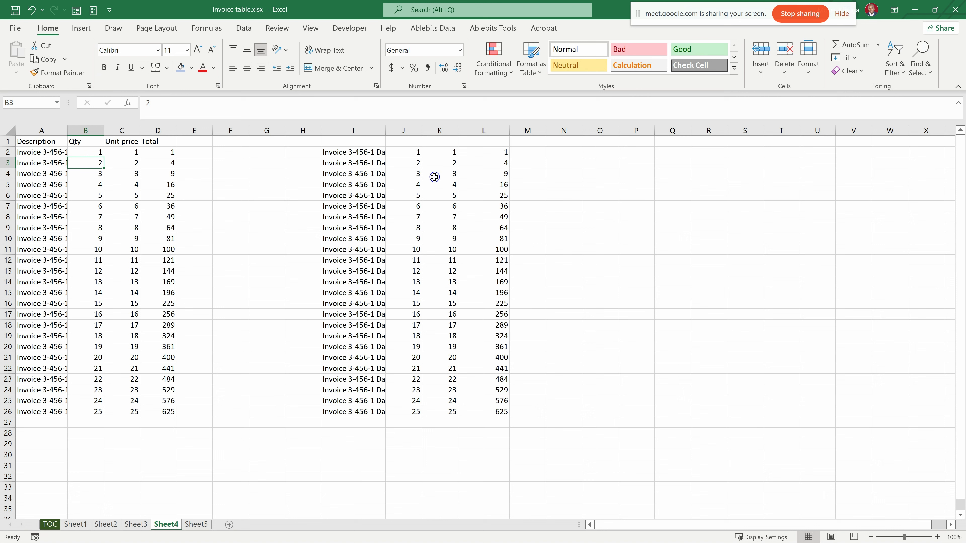
type("200")
key("Return")
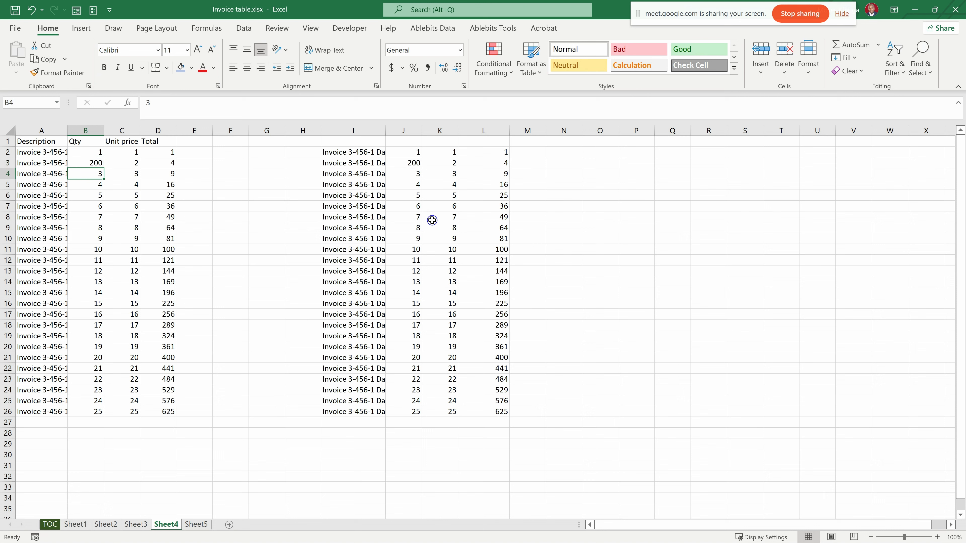
- Enter a person's first name into all quantity cells B5:B13 at once, and autofit column I
left_click(460, 243)
left_click_drag(97, 187, 98, 268)
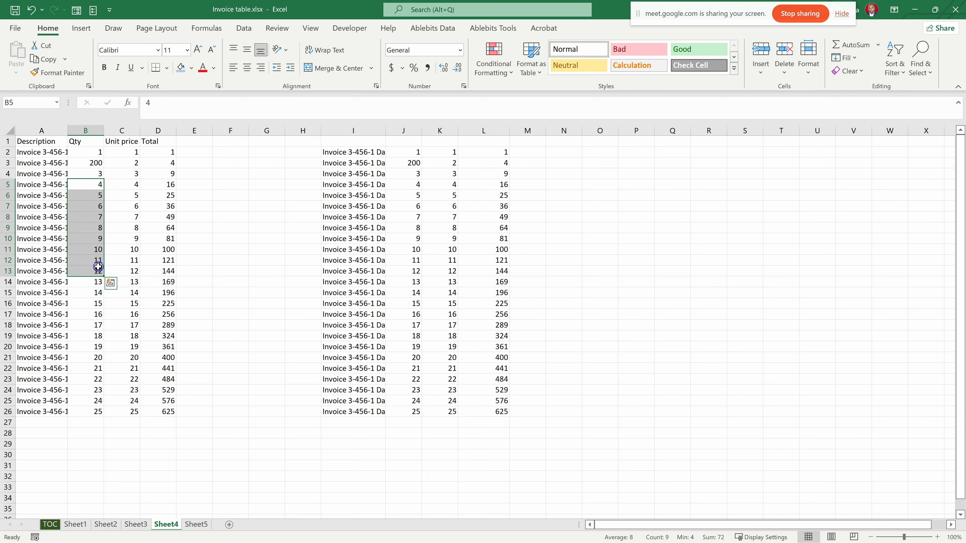
type("moses")
key("ctrl+Return")
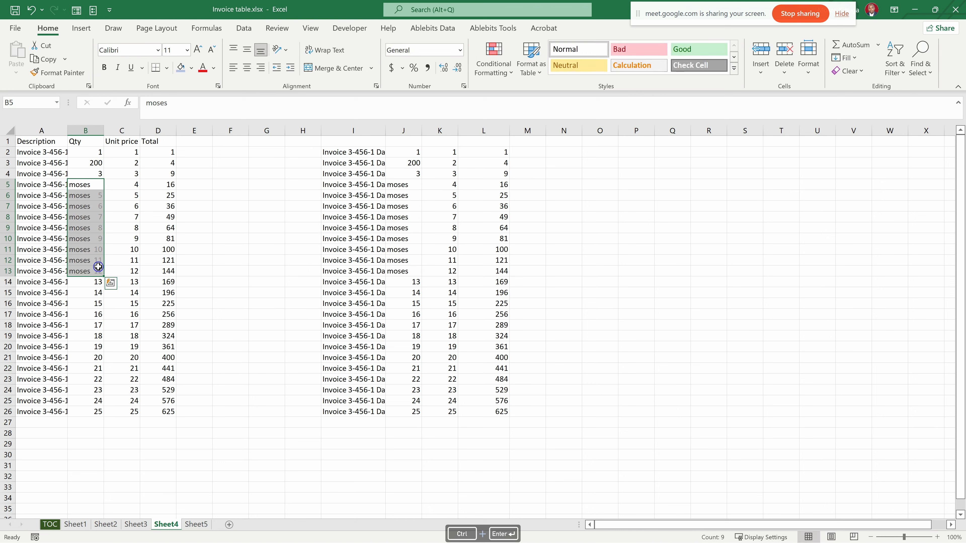
double_click(389, 131)
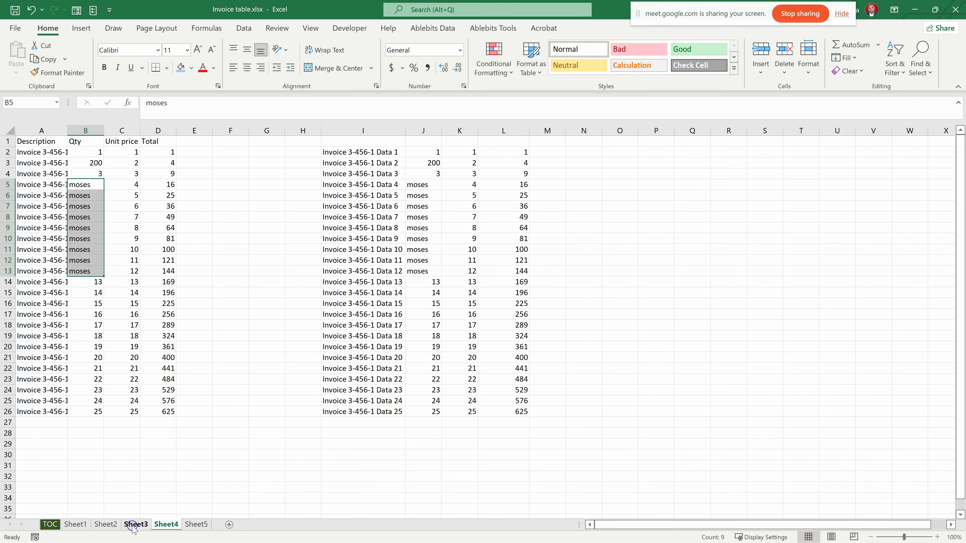
- Color the Sheet1 worksheet tab dark orange
left_click(50, 524)
left_click(75, 524)
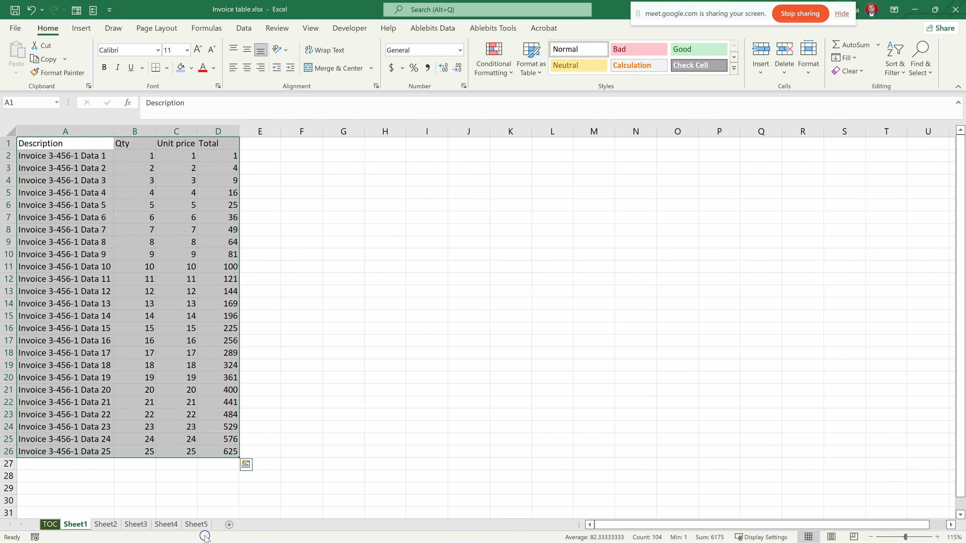
right_click(84, 525)
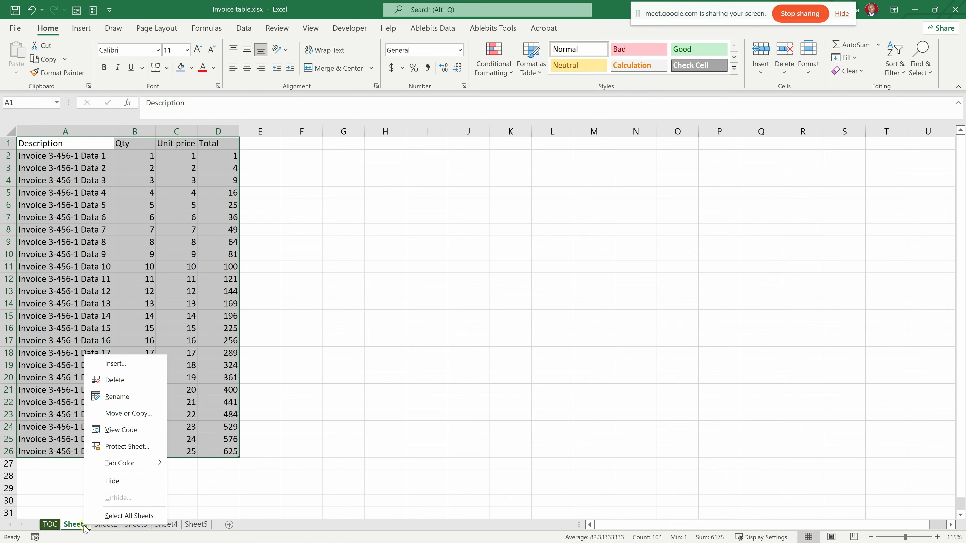
mouse_move(120, 463)
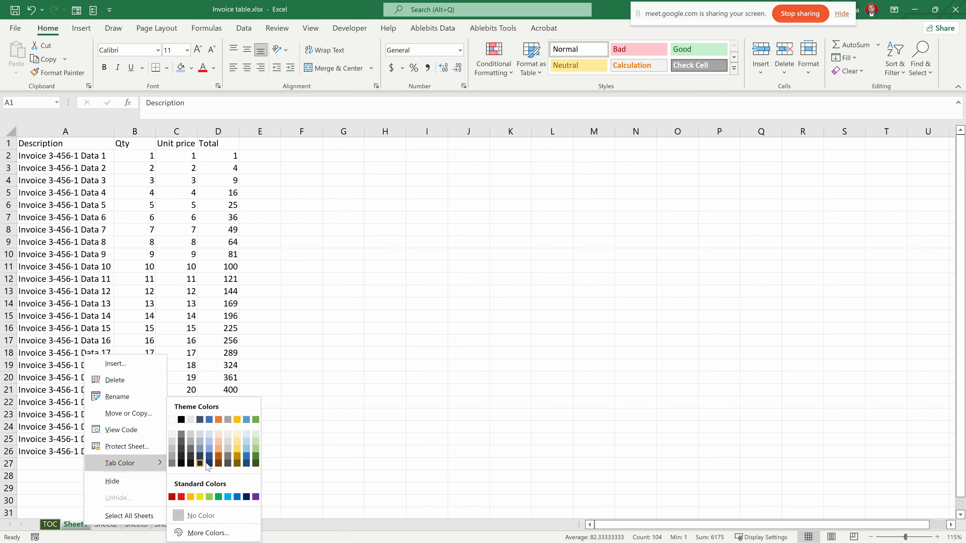
left_click(219, 455)
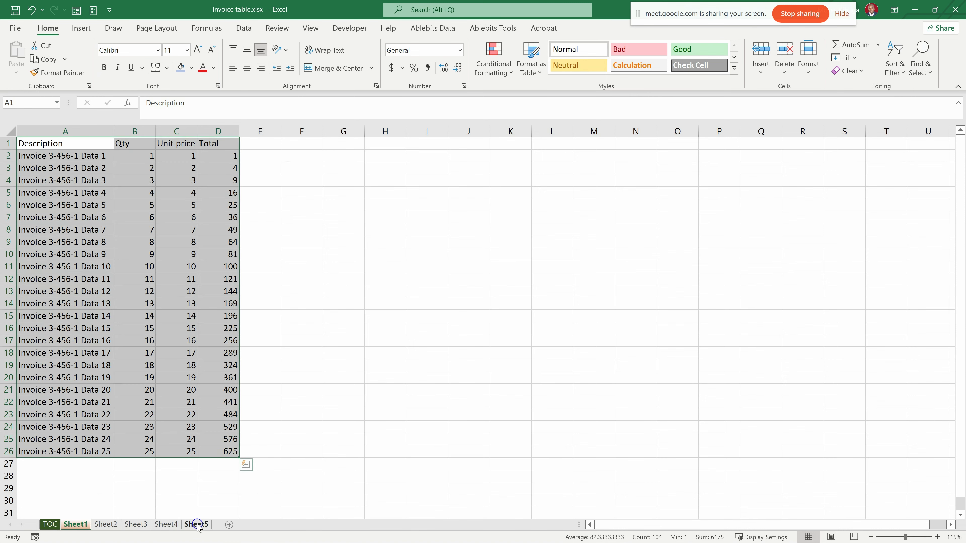
- Color the Sheet5 worksheet tab near-black, and view both colored tabs by switching between Sheet1 and Sheet5
right_click(196, 525)
mouse_move(244, 462)
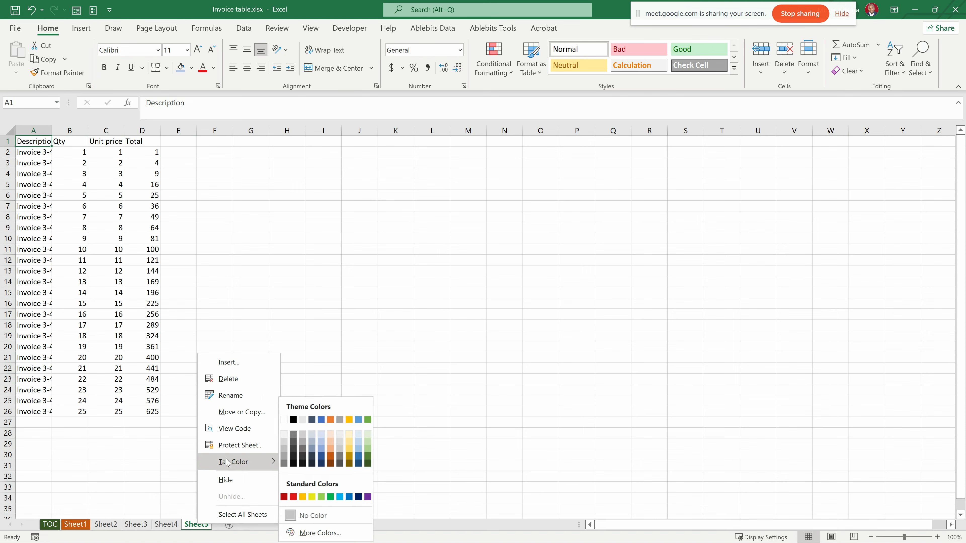
left_click(304, 460)
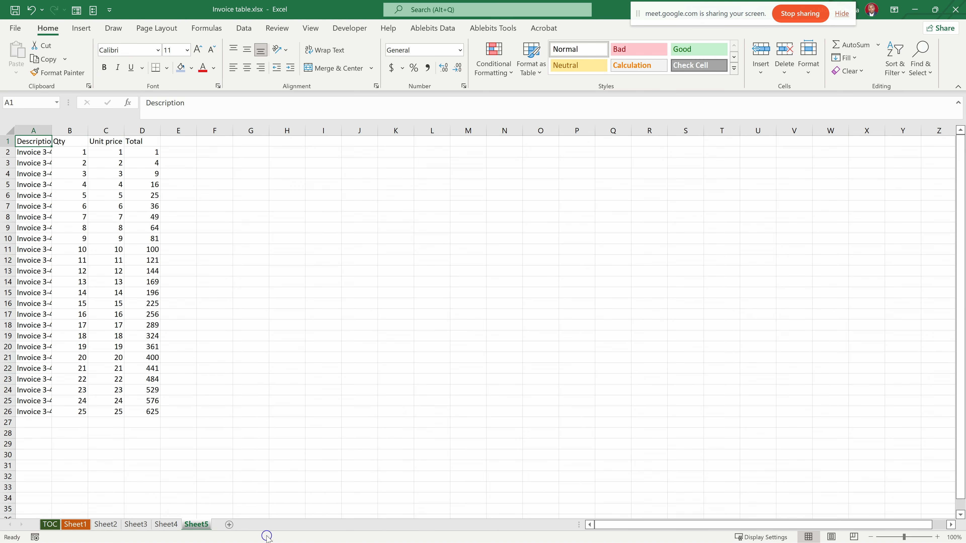
left_click(79, 524)
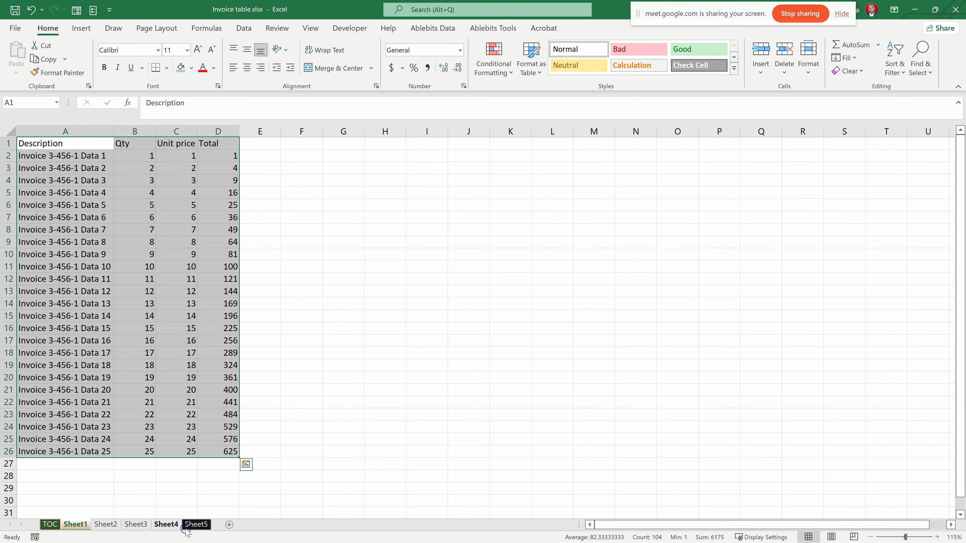
left_click(197, 525)
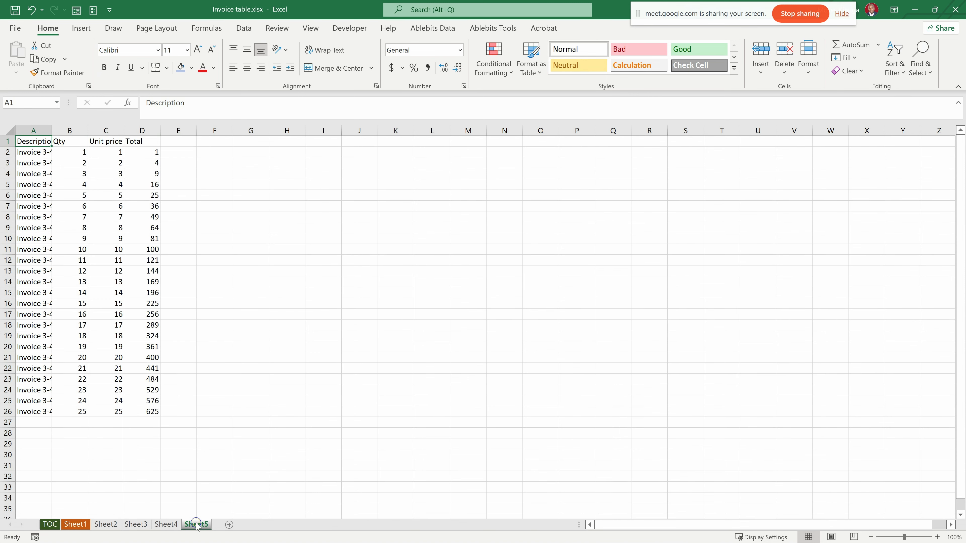
- Add a new worksheet after Sheet5 and enter the formula =Sheet1!A1 in its cell A1
left_click(230, 525)
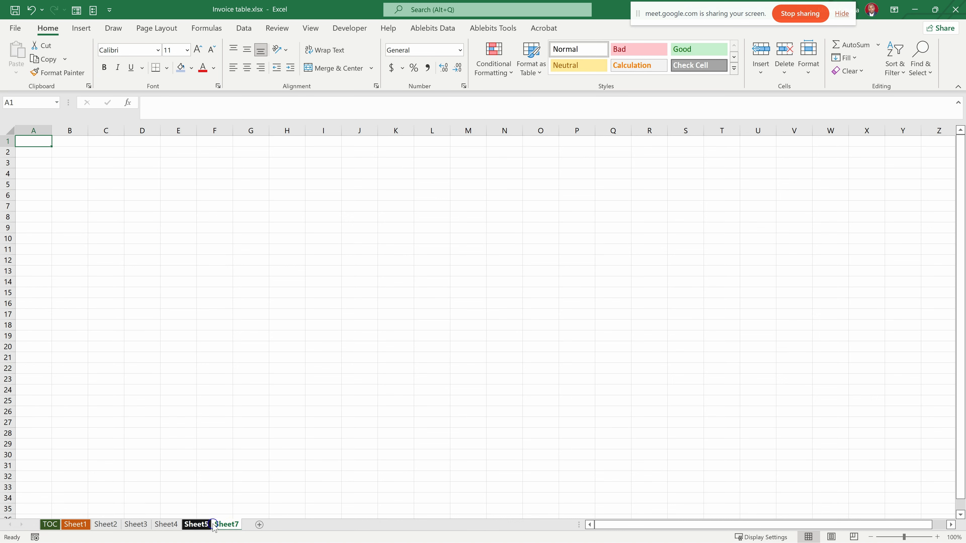
left_click(78, 524)
left_click(94, 521)
type("=")
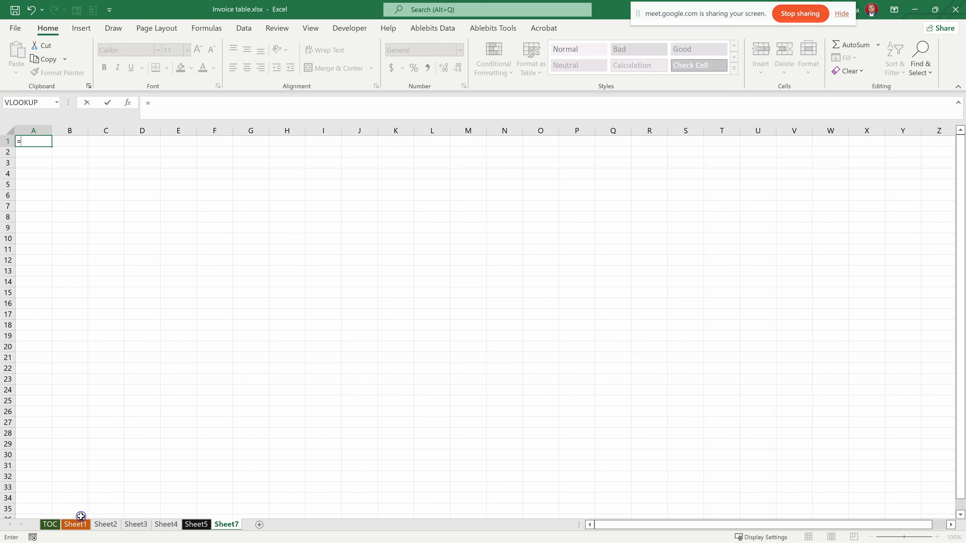
left_click(75, 525)
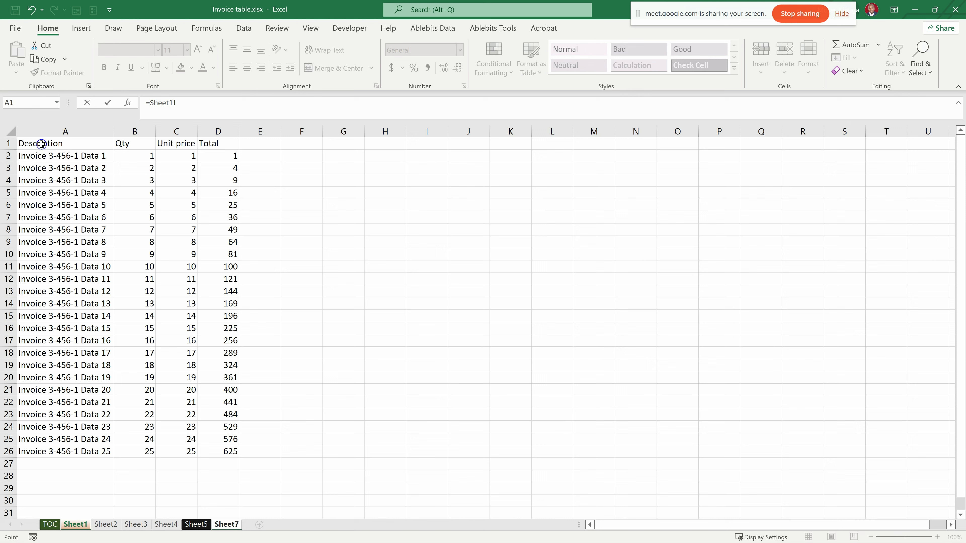
left_click(54, 145)
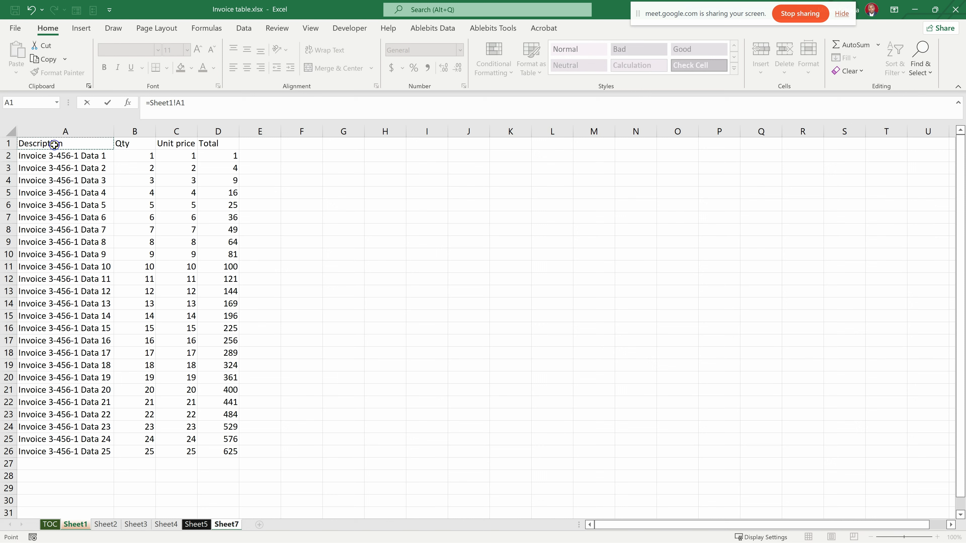
key("Return")
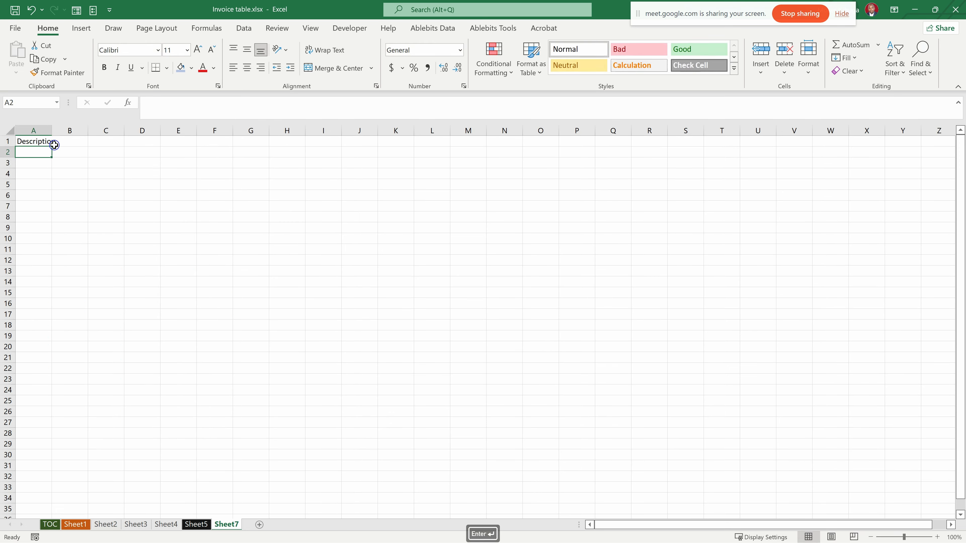
- Widen column A to fit the header, and fill the Sheet1 link formula from A1 across to D1
left_click_drag(53, 131, 59, 132)
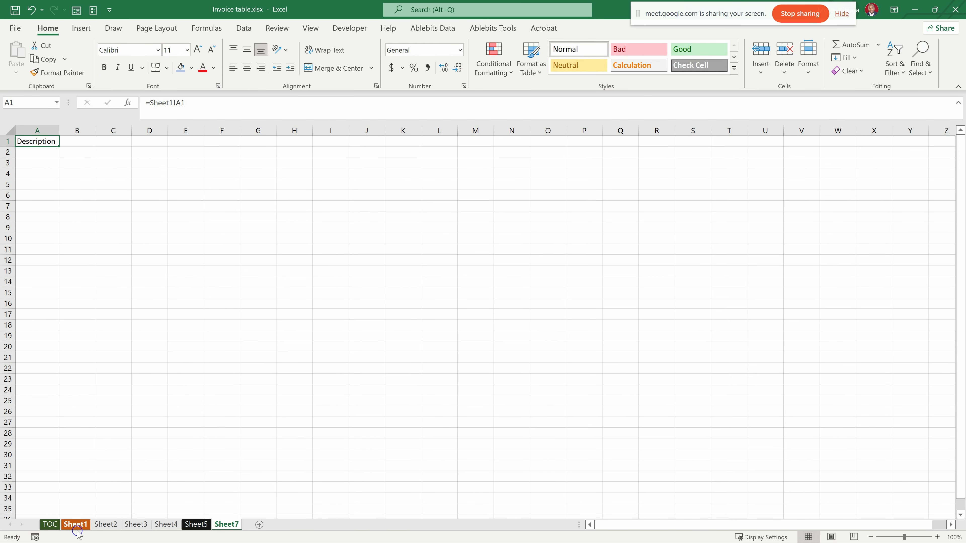
left_click_drag(60, 146, 157, 147)
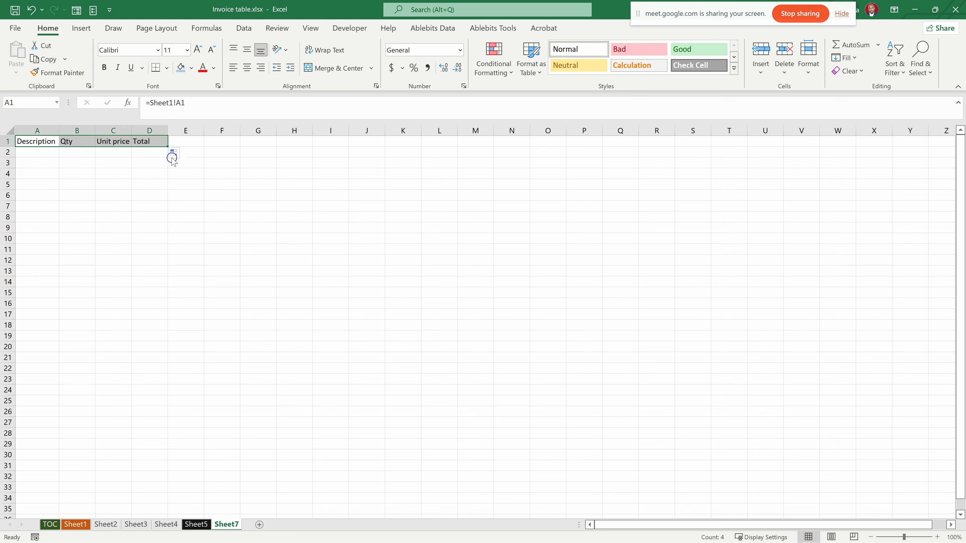
- Fill the Sheet1 link formulas in A1:D1 down to row 28, and clear the surplus formulas in A27:D28
left_click_drag(168, 147, 160, 390)
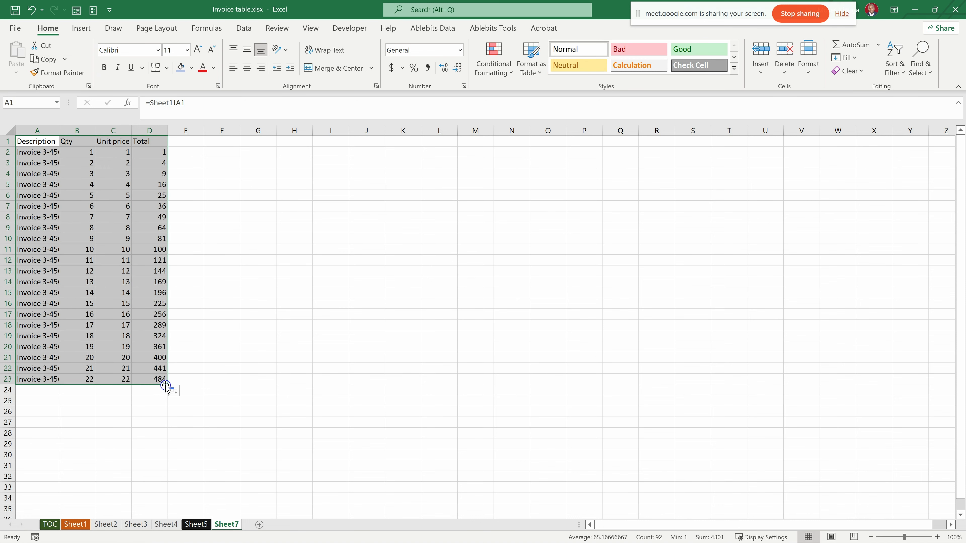
left_click_drag(165, 384, 165, 443)
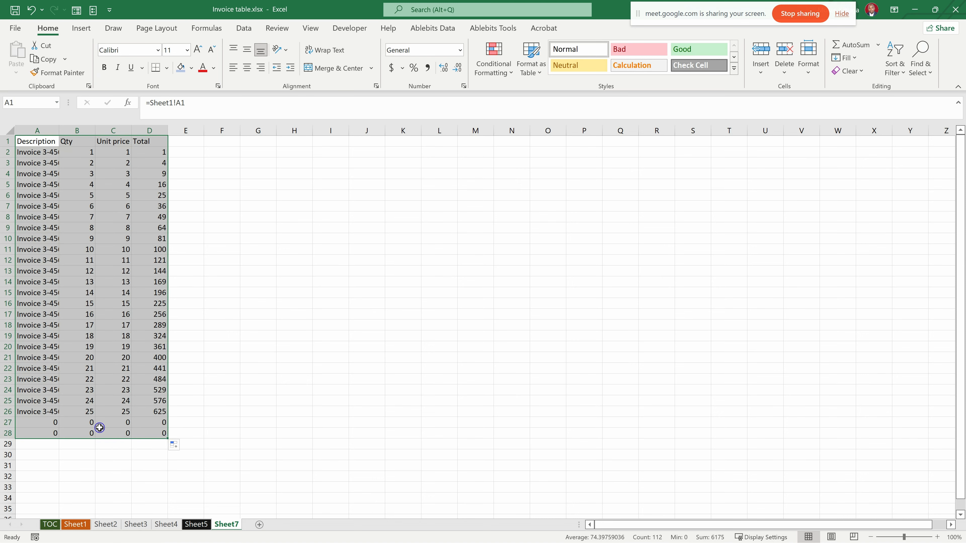
left_click_drag(42, 423, 153, 433)
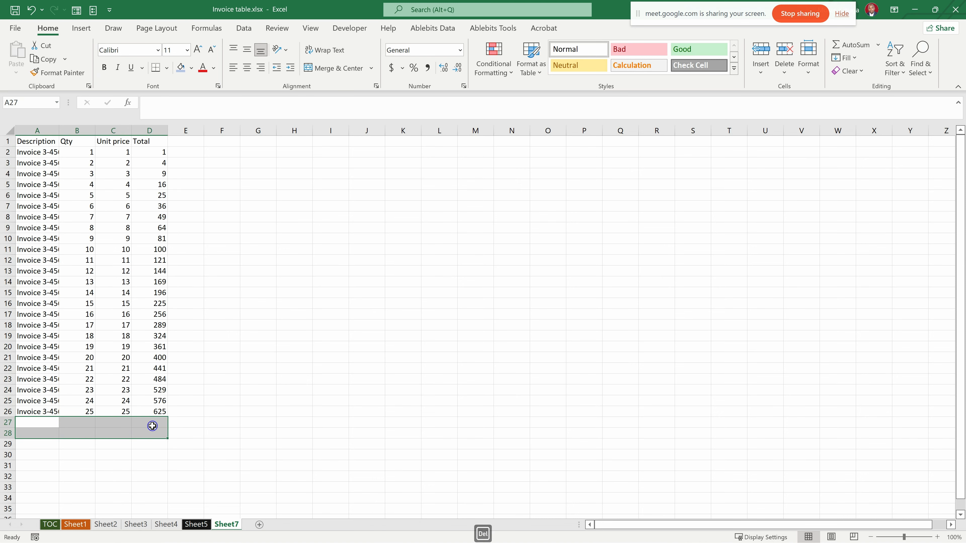
key("Delete")
left_click(138, 465)
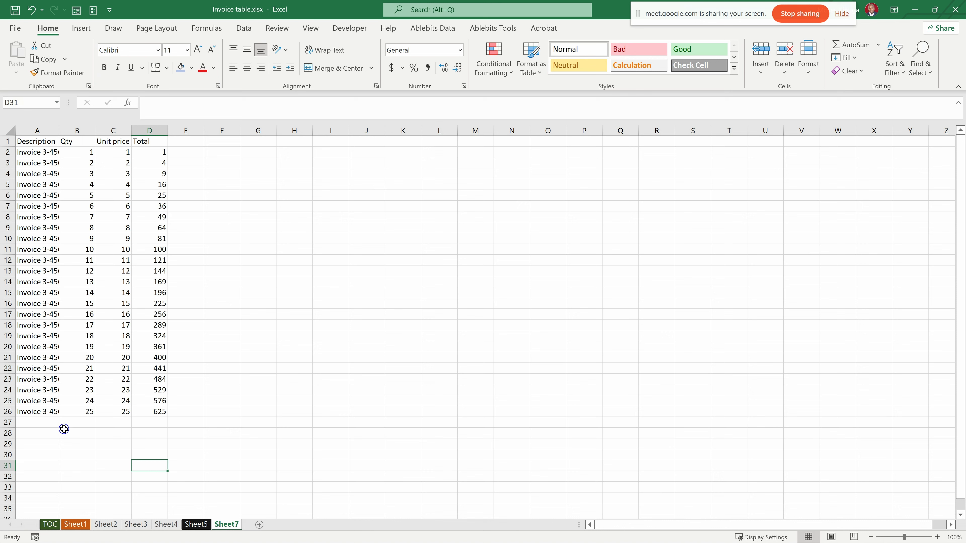
left_click(114, 433)
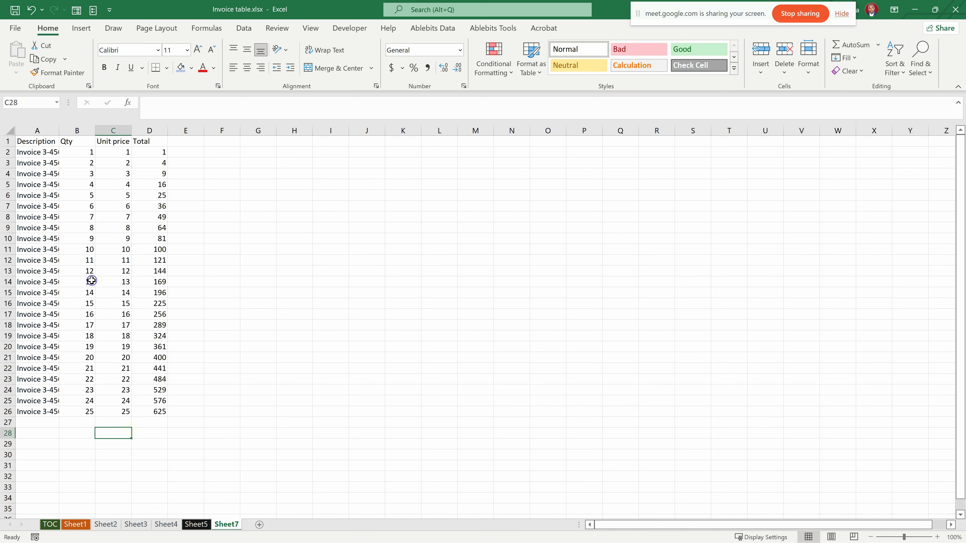
- Enter 10000 in every cell of the range B6:D12 on Sheet1
left_click(73, 524)
left_click(222, 291)
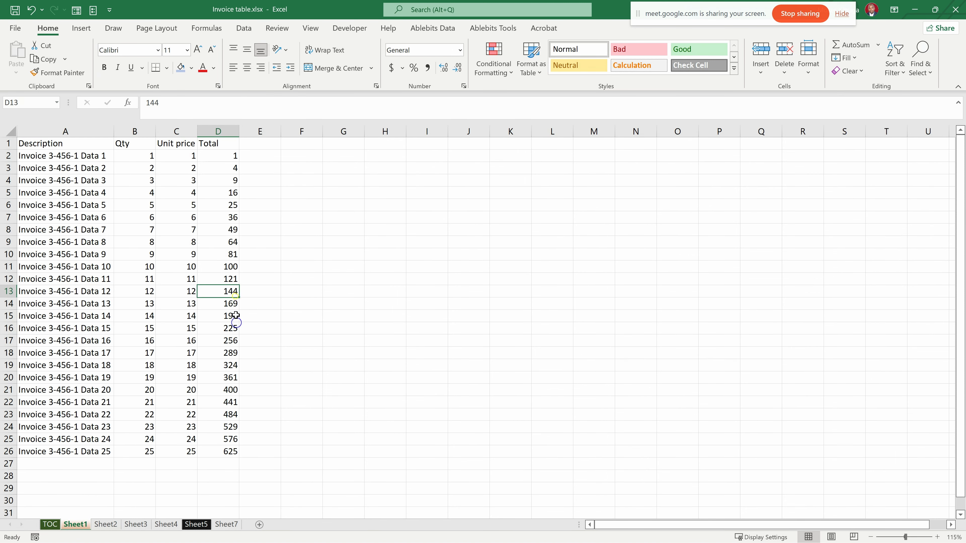
left_click(85, 197)
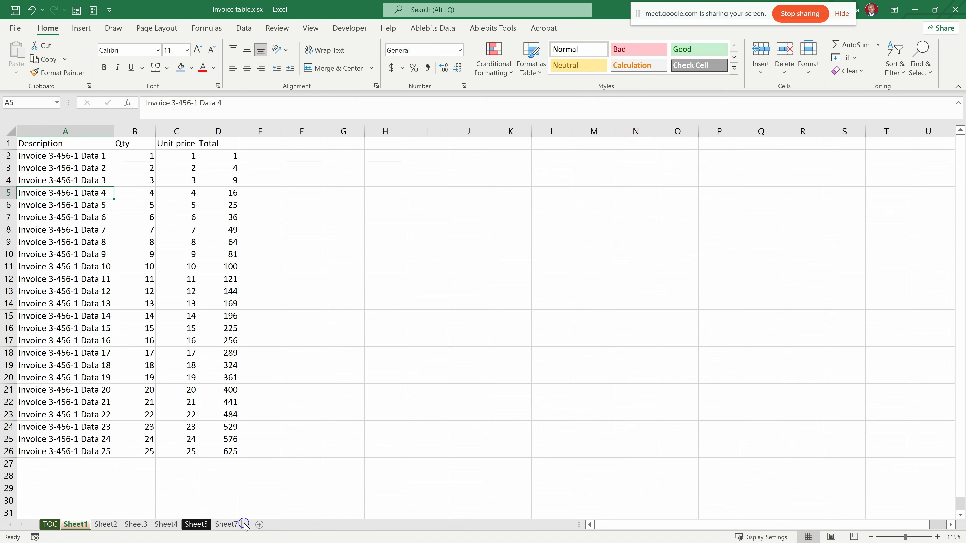
left_click(228, 525)
left_click(77, 528)
left_click_drag(152, 205, 232, 285)
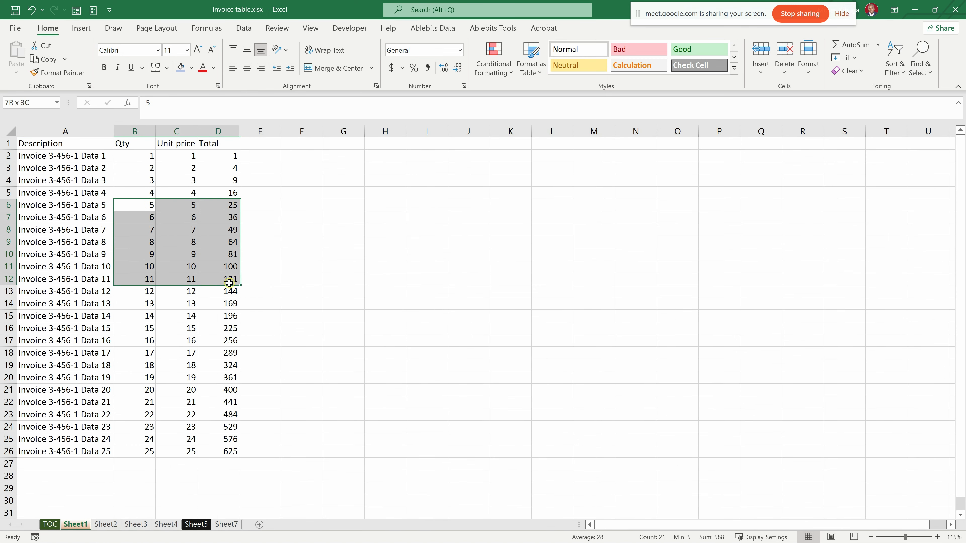
type("10000")
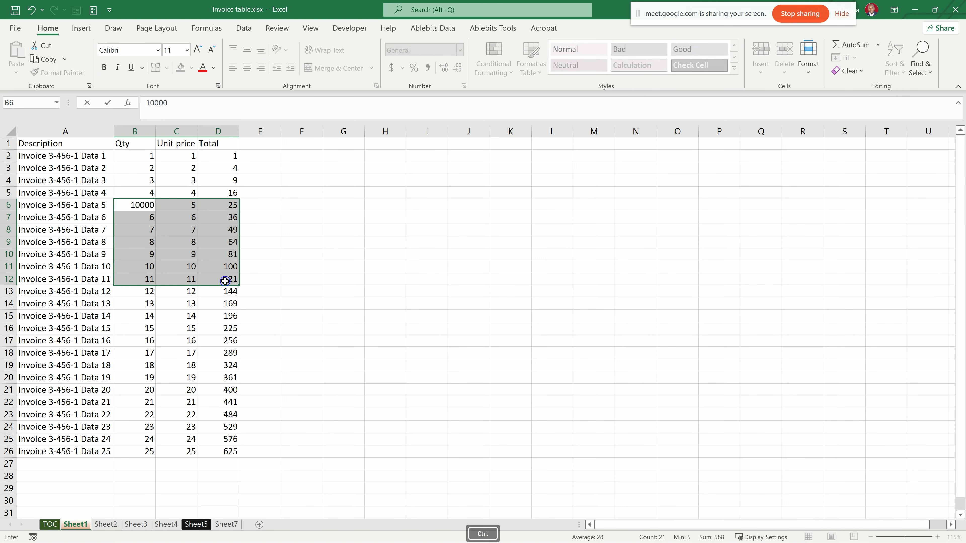
key("ctrl+Return")
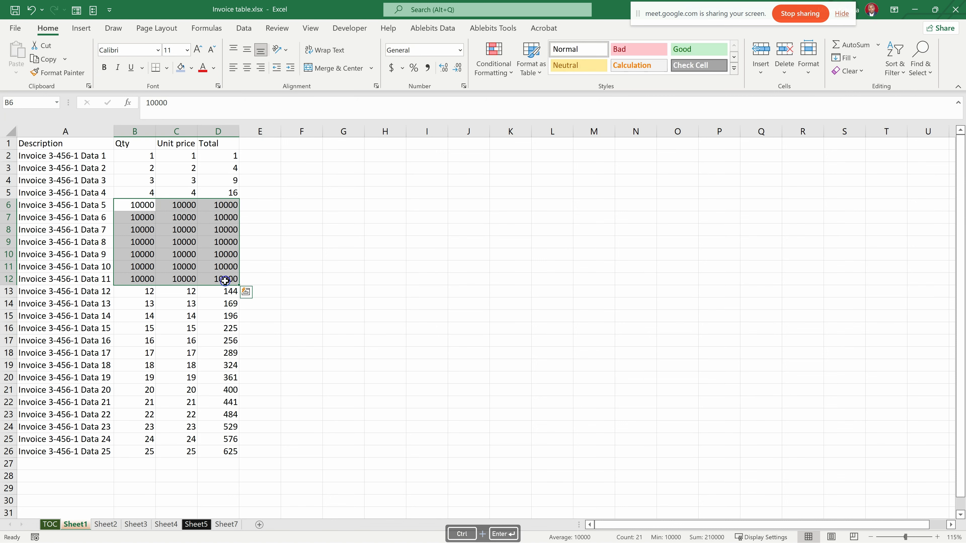
- Return to Sheet7 and examine the linked values and formula in the rows corresponding to the edited Sheet1 range
left_click(225, 524)
left_click(102, 218)
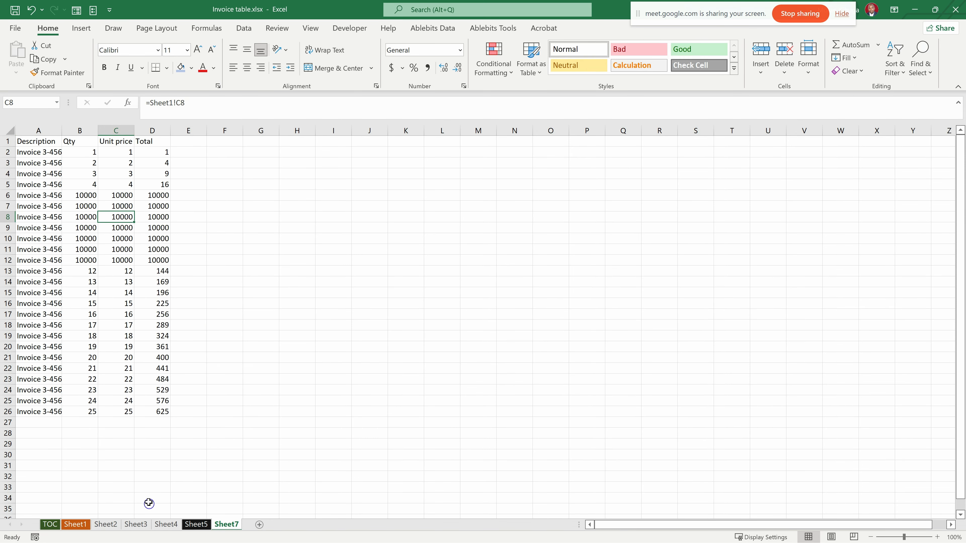
key("Right")
key("Right")
key("Right")
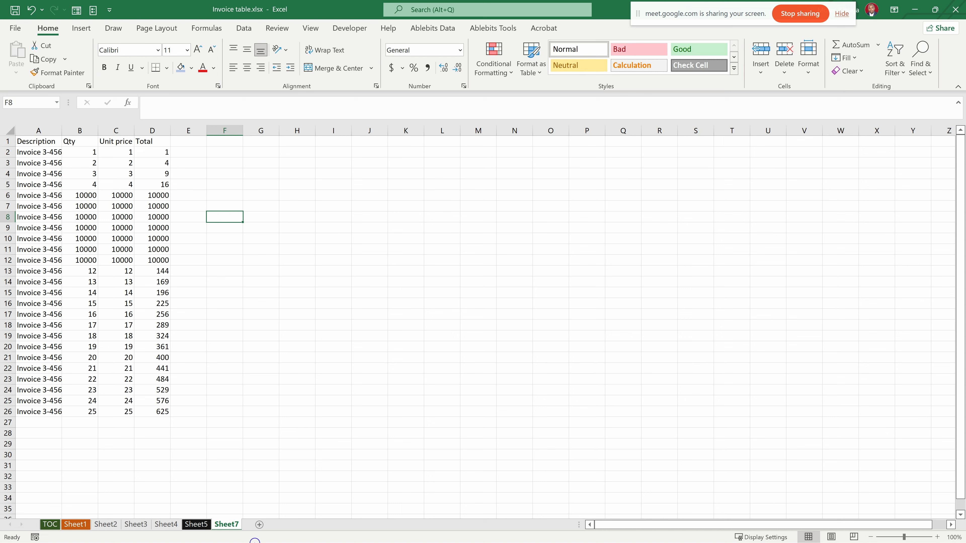
left_click(319, 162)
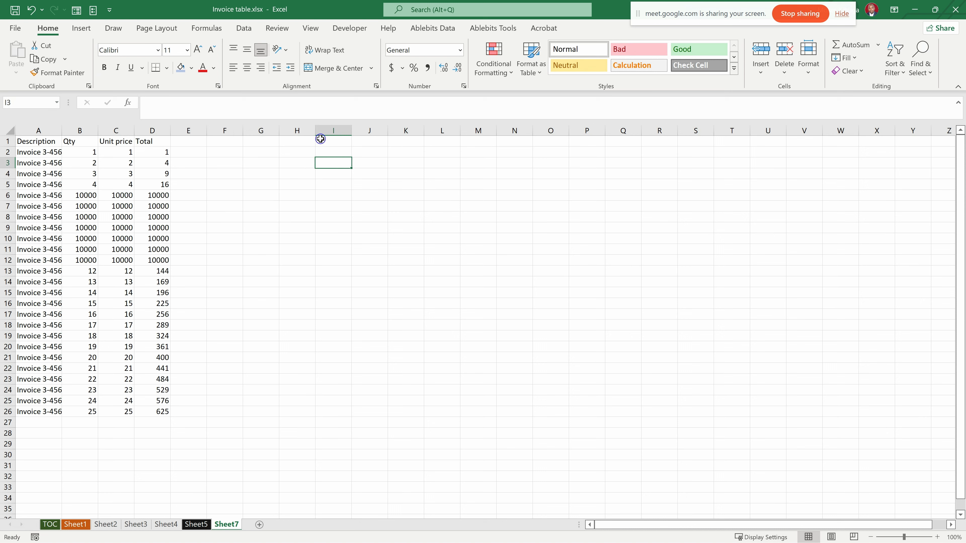
left_click(332, 145)
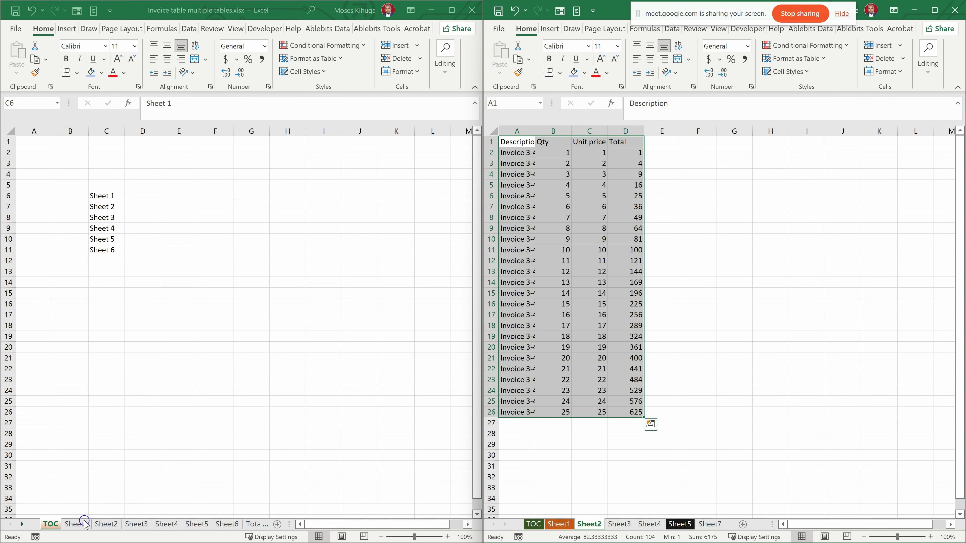
- Add a new worksheet directly after TOC in the Invoice table multiple tables.xlsx workbook
left_click(276, 525)
left_click(276, 525)
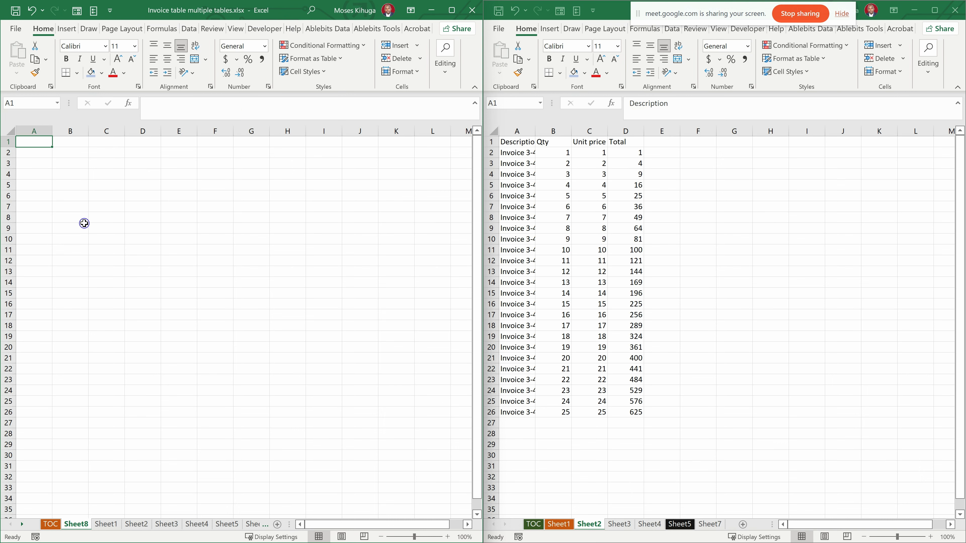
left_click(77, 207)
left_click_drag(40, 144, 155, 434)
left_click(113, 266)
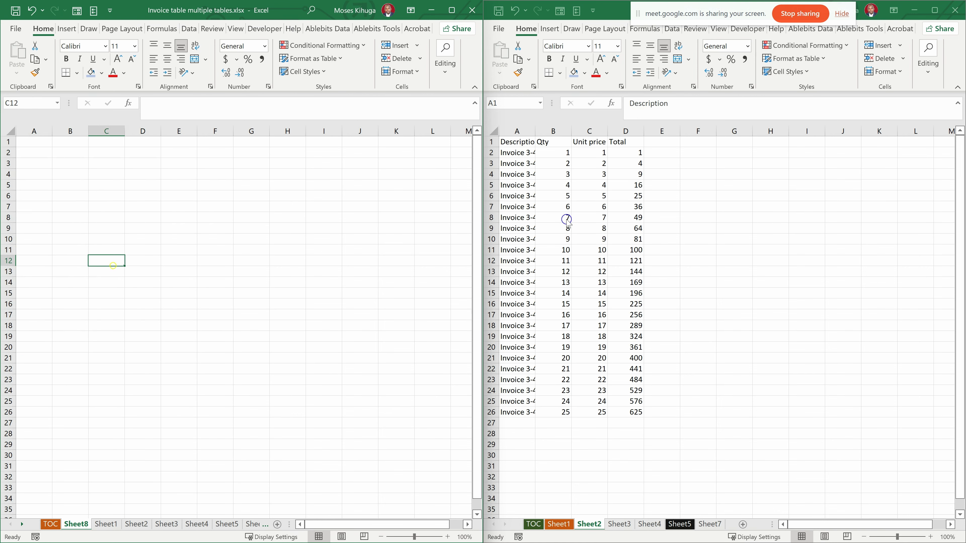
- Widen column A of Sheet2 in Invoice table.xlsx so that the Description header fits
key("ctrl+a")
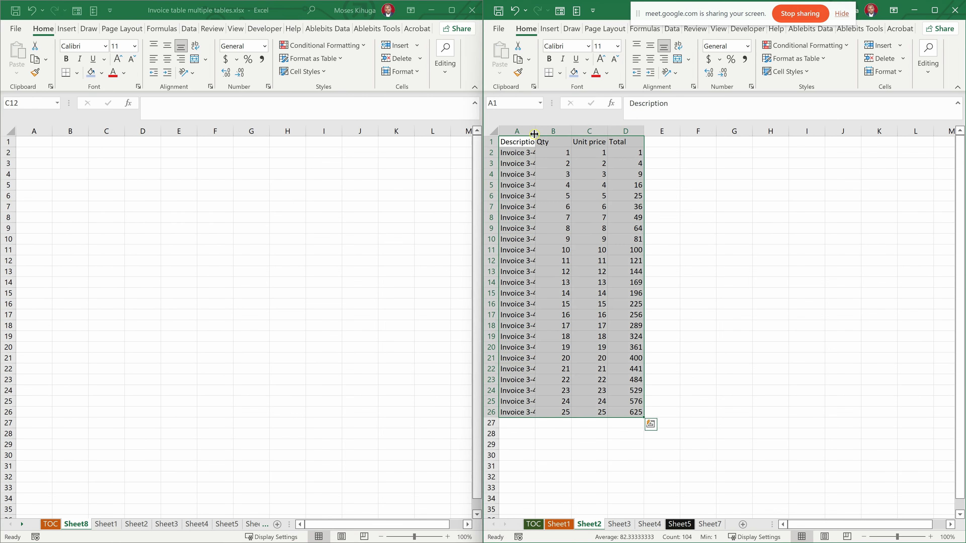
left_click_drag(540, 129, 554, 128)
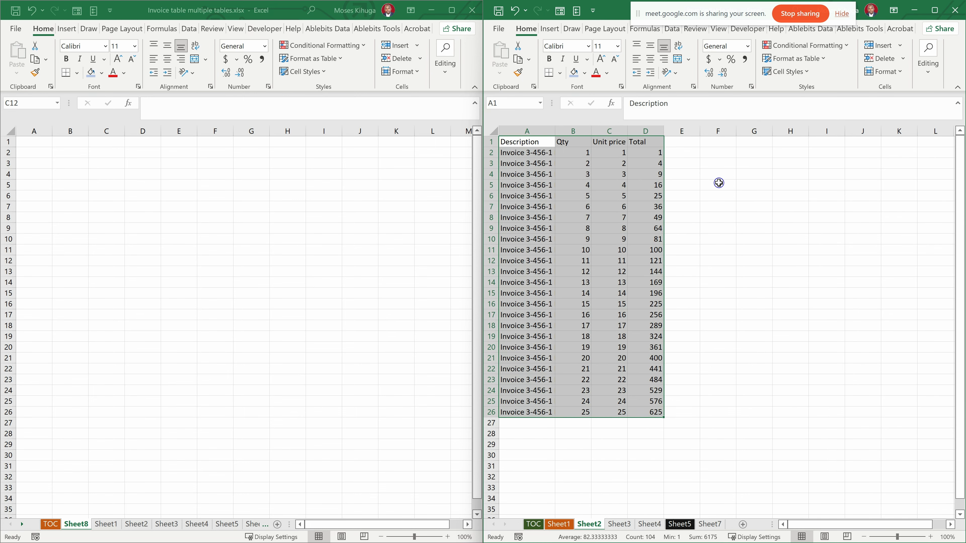
left_click(106, 242)
- Link cell A1 of the new Sheet8 to A1 on Sheet2 of Invoice table.xlsx, and autofit column A
left_click(36, 143)
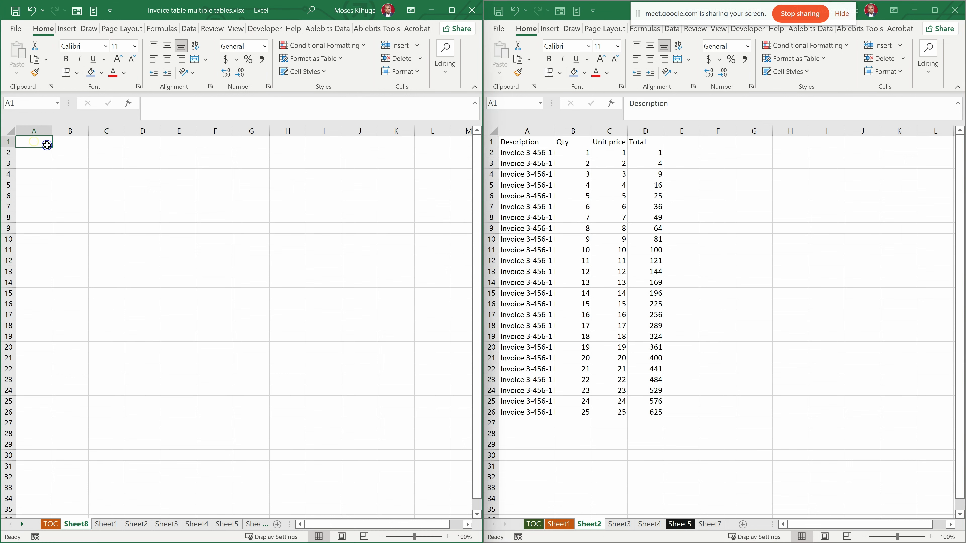
type("=")
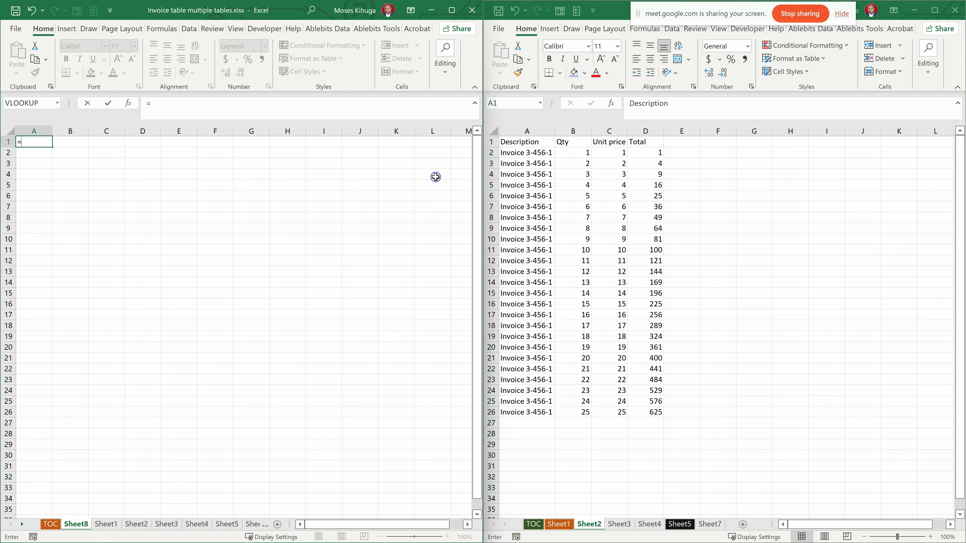
left_click(517, 143)
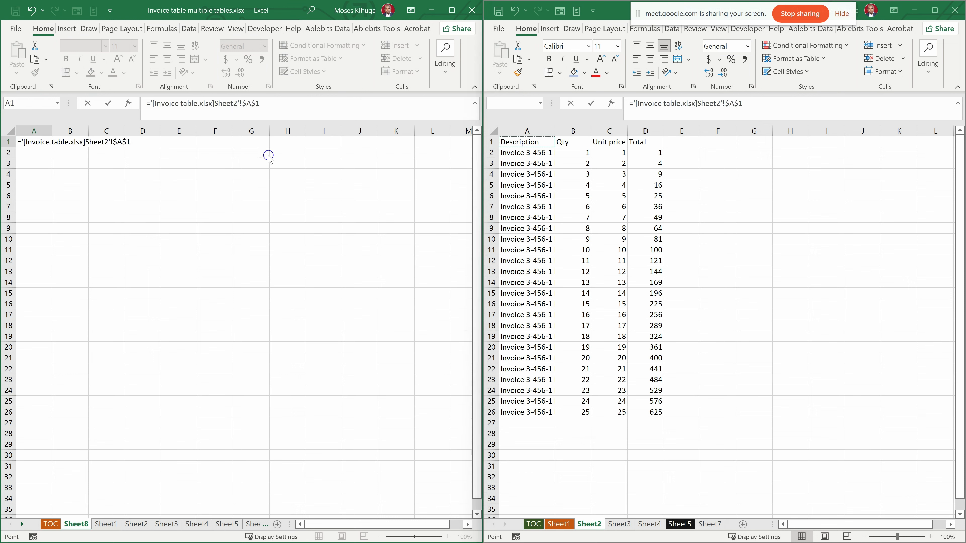
key("Return")
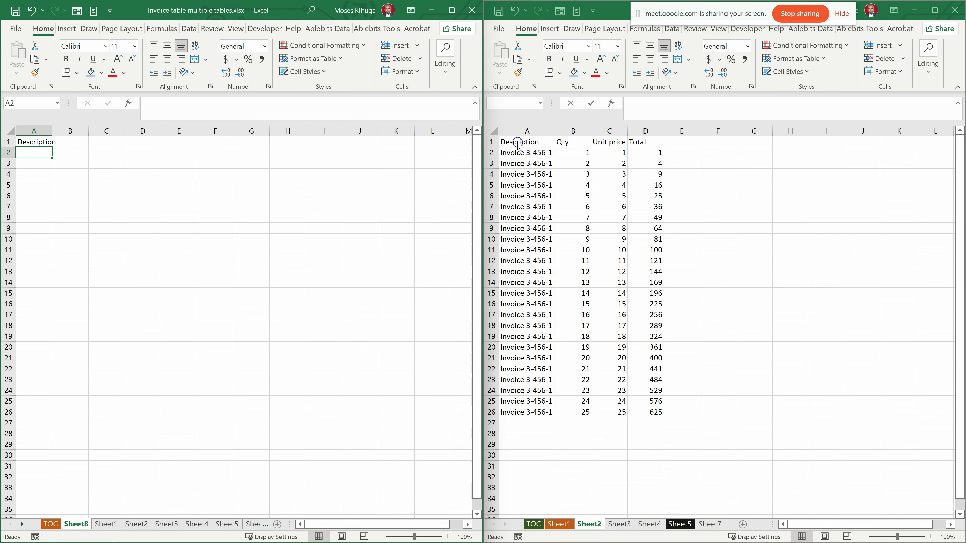
double_click(55, 132)
- Try filling the absolute external link from A1 across to D1, and undo each fill
left_click(56, 143)
left_click_drag(57, 148, 160, 149)
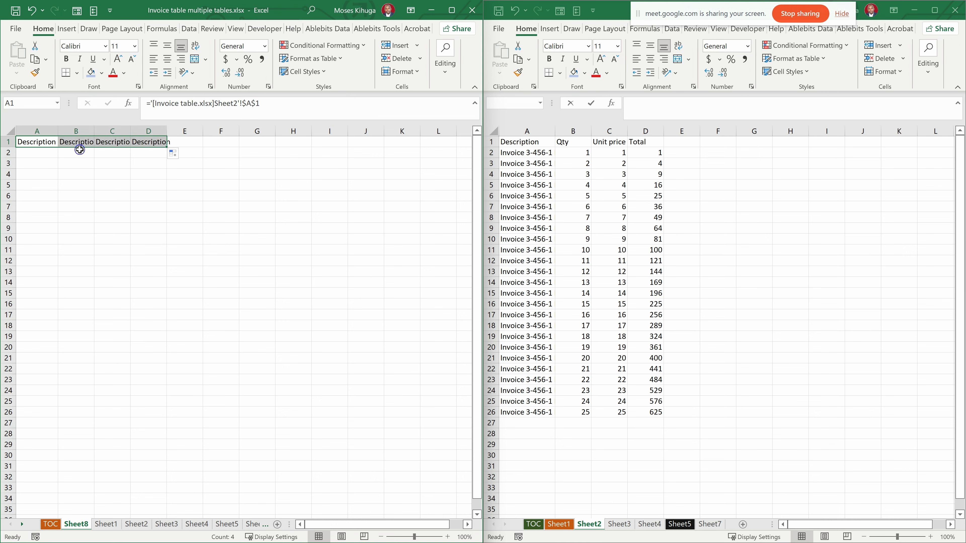
key("ctrl+z")
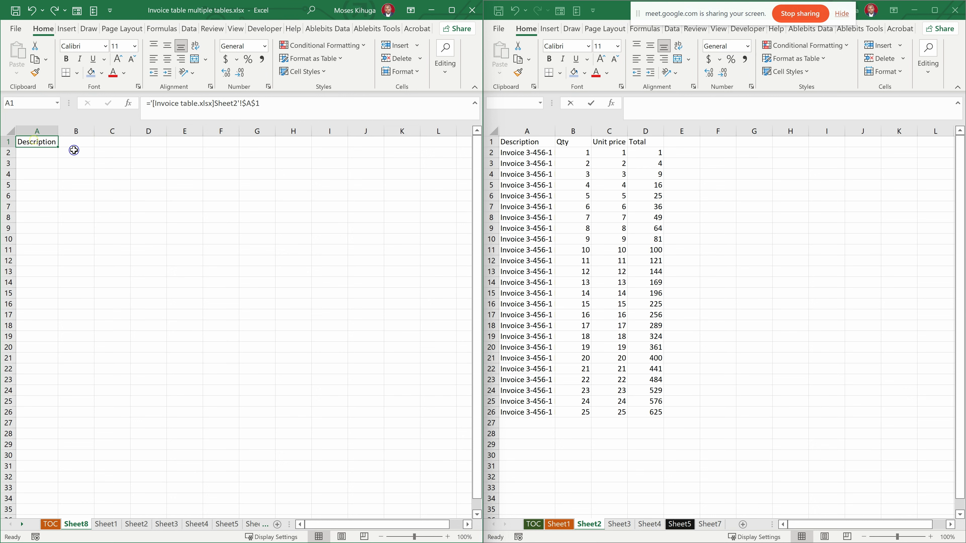
left_click_drag(58, 146, 158, 145)
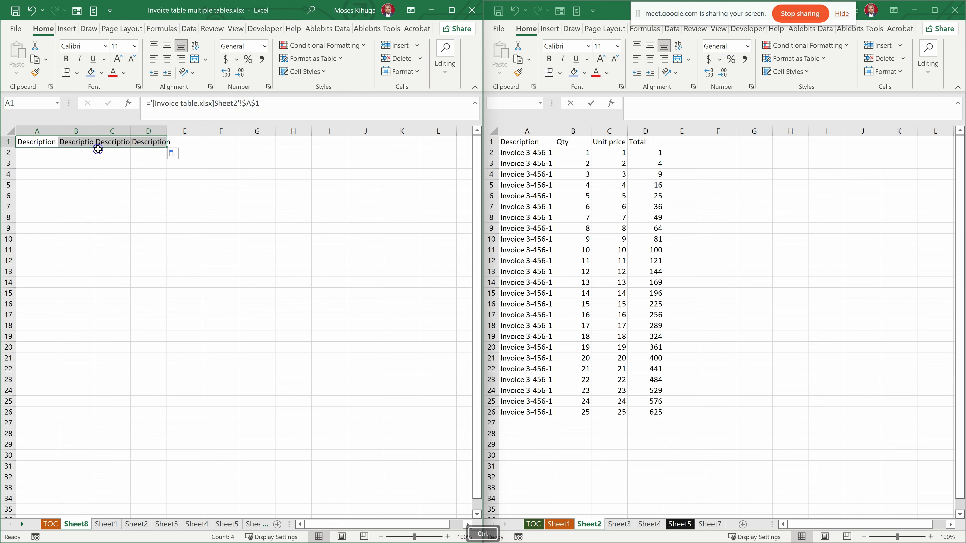
key("ctrl+z")
- Make the external reference in Sheet8's cell A1 relative, so the formula is ='[Invoice table.xlsx]Sheet2'!A1
left_click(49, 145)
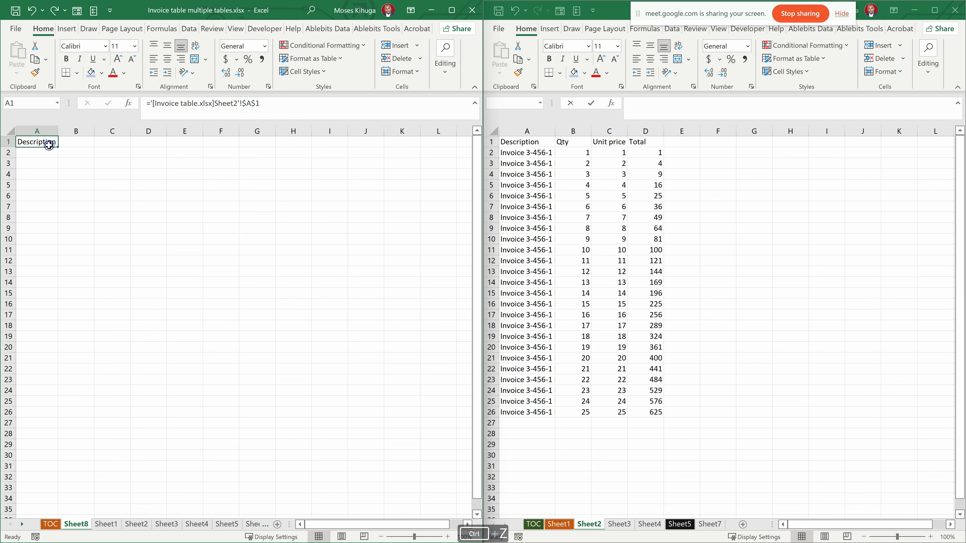
left_click(257, 103)
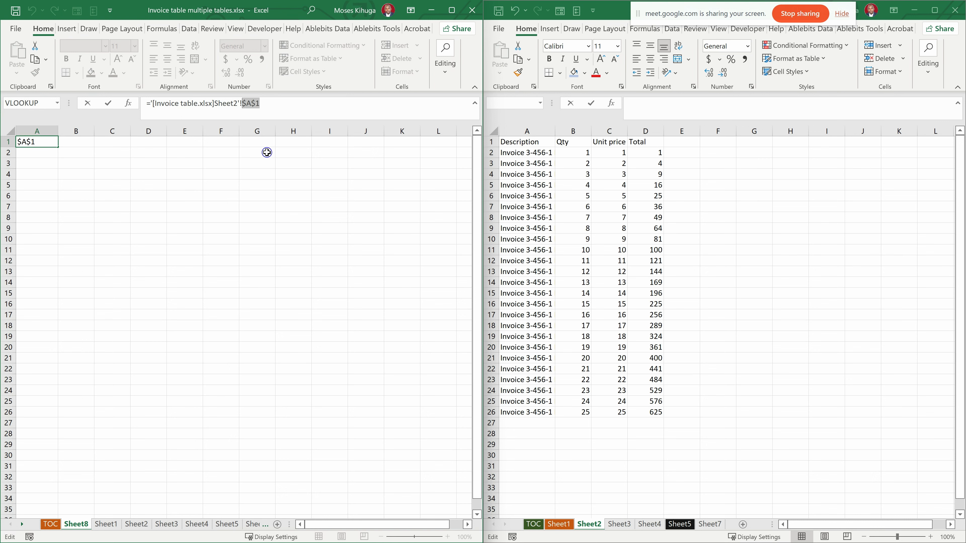
left_click(256, 102)
key("BackSpace")
left_click(246, 104)
key("BackSpace")
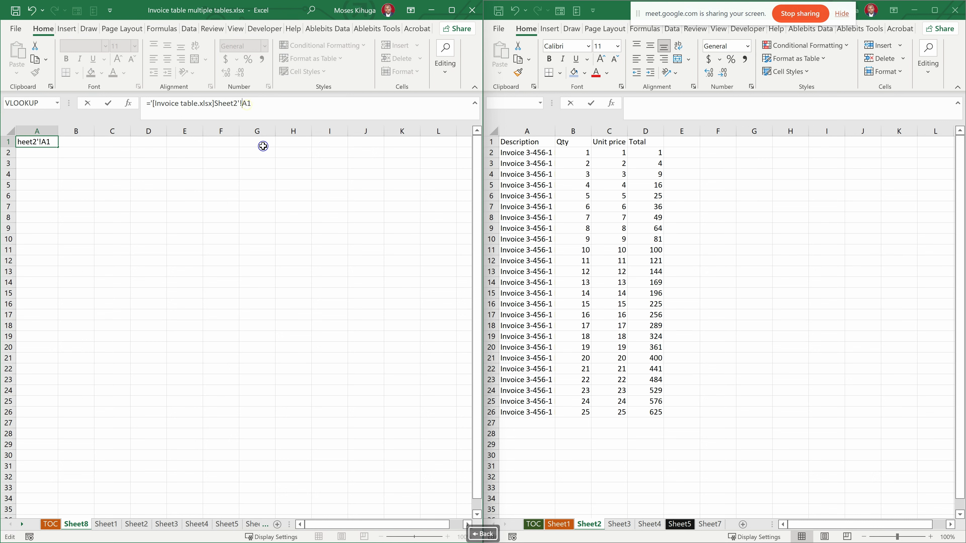
key("Return")
- Fill the relative external link from A1 across to D1 and down to row 26
left_click(44, 143)
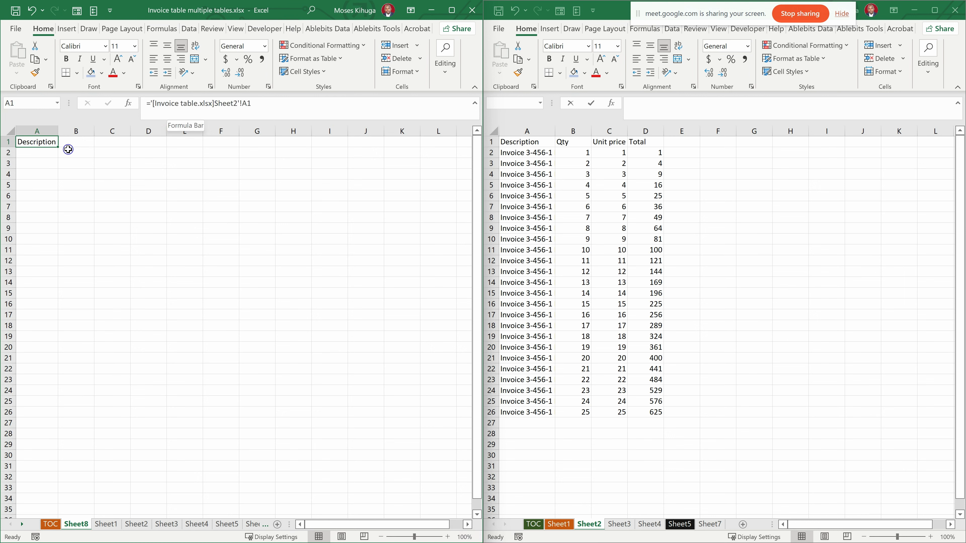
left_click_drag(59, 150, 154, 148)
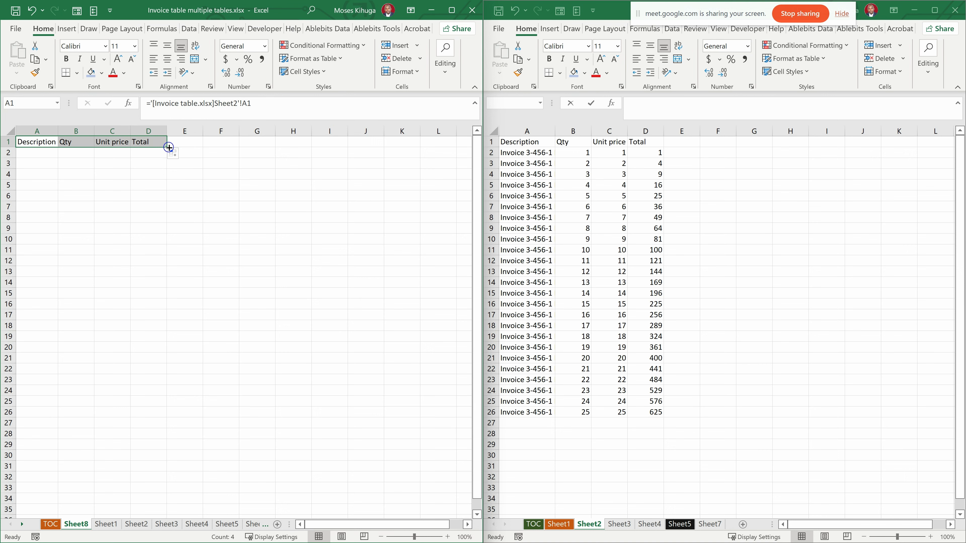
left_click_drag(167, 148, 156, 413)
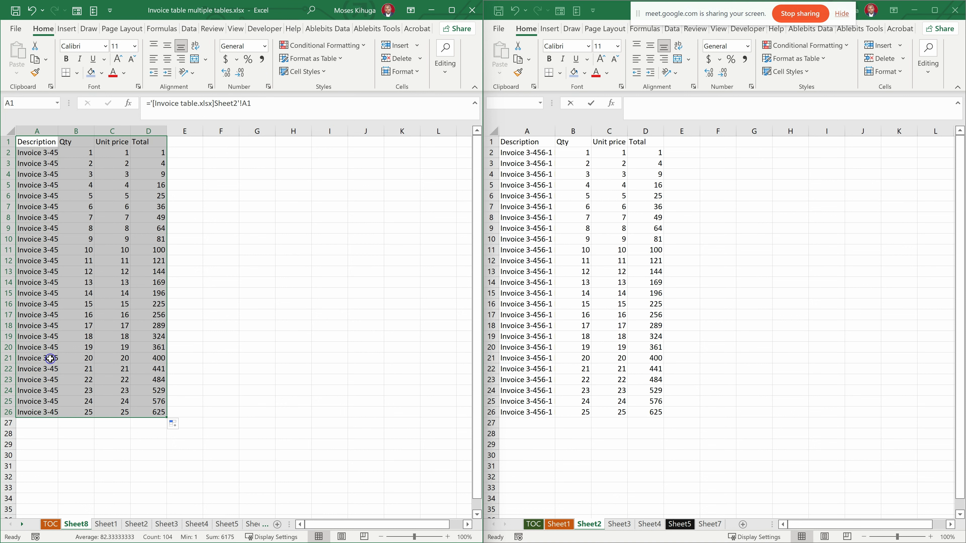
left_click(173, 197)
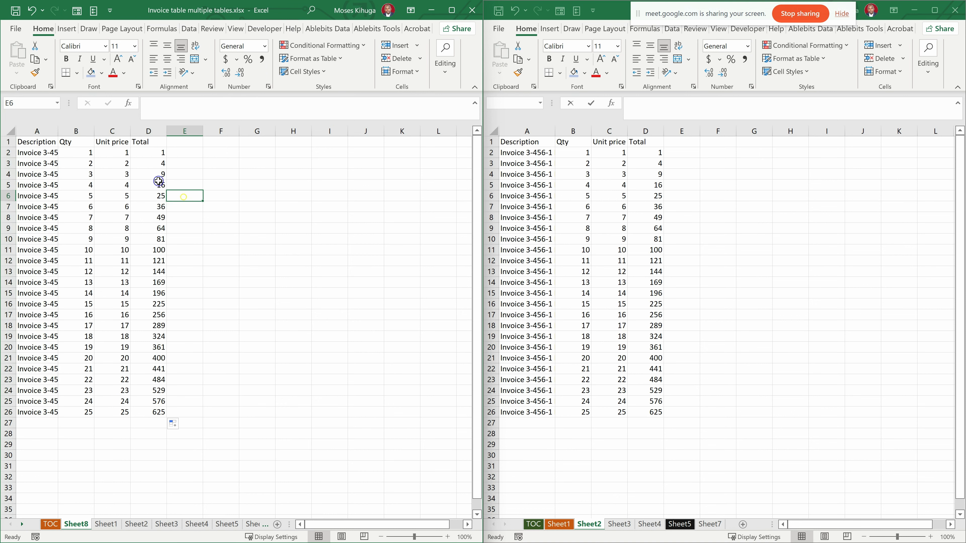
- Enter the person's first name in every cell of C7:D16 on Sheet2 of Invoice table.xlsx
left_click(651, 184)
left_click(627, 244)
left_click_drag(616, 207, 633, 300)
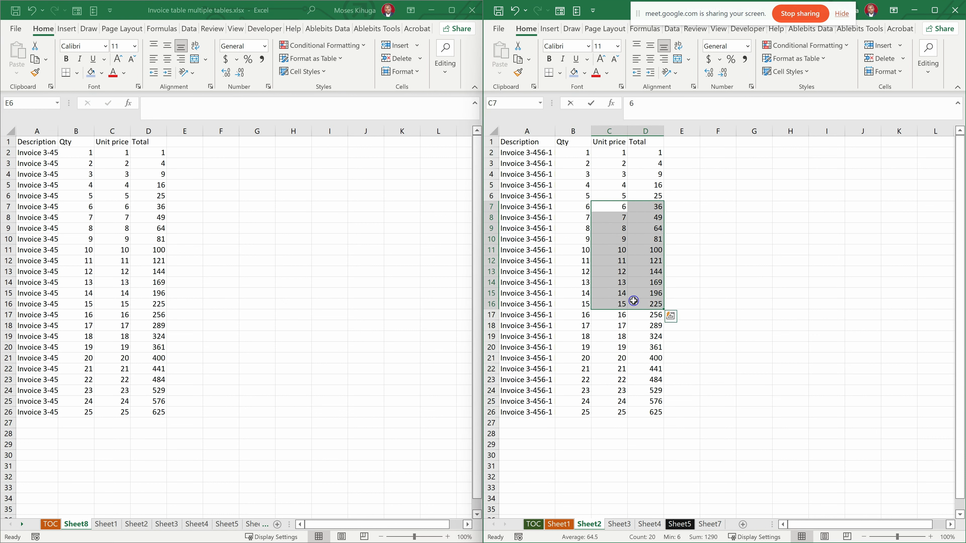
type("moses")
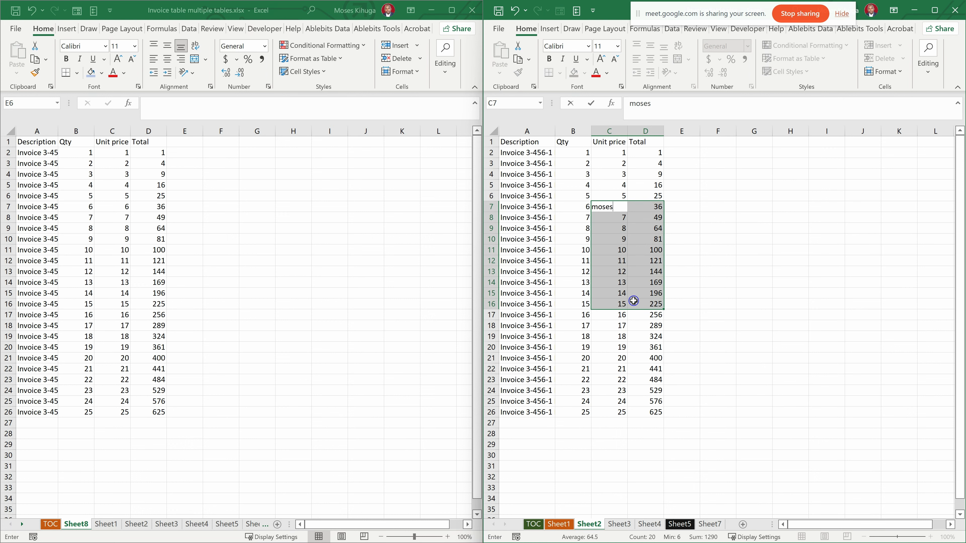
key("ctrl+Return")
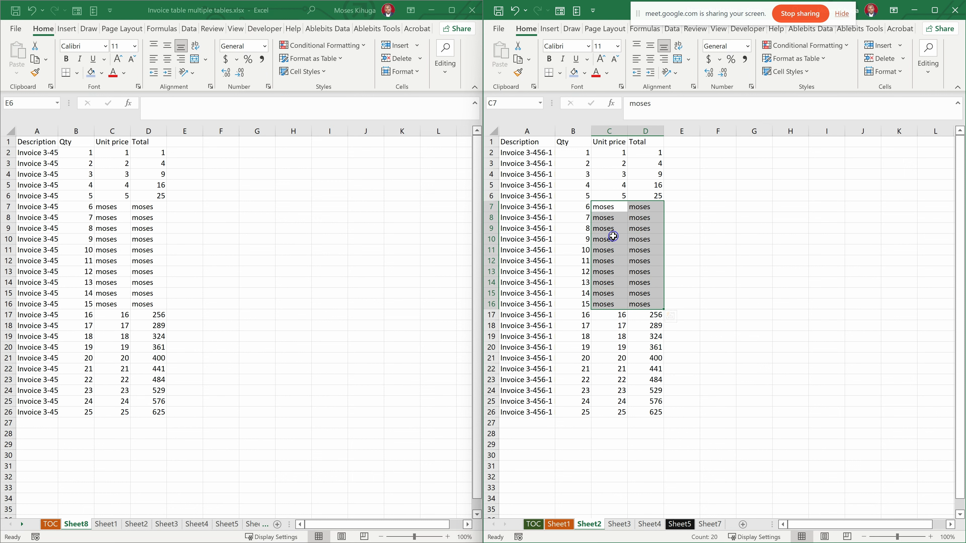
- Compare the linked cells C7:C9 on Sheet8 with their source cells on Sheet2 of Invoice table.xlsx
left_click(613, 236)
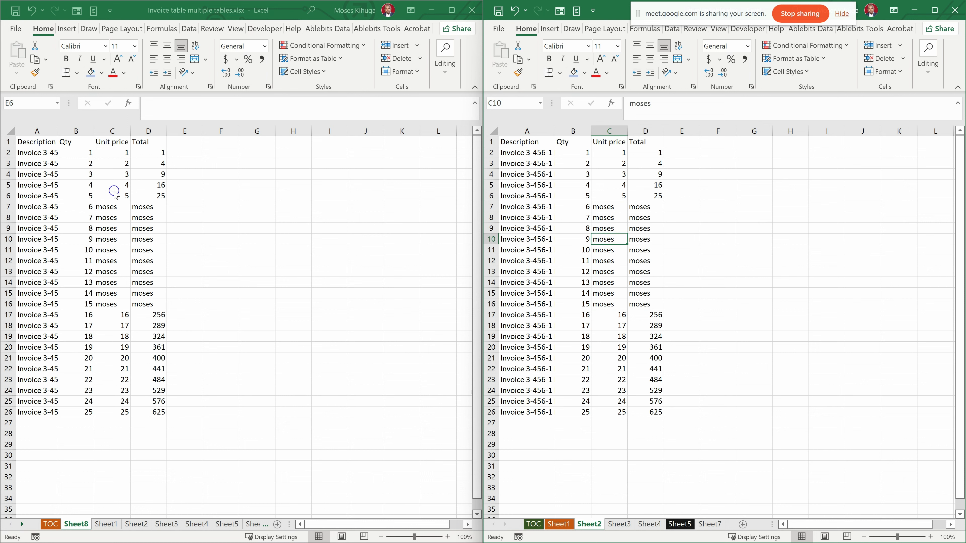
left_click(719, 226)
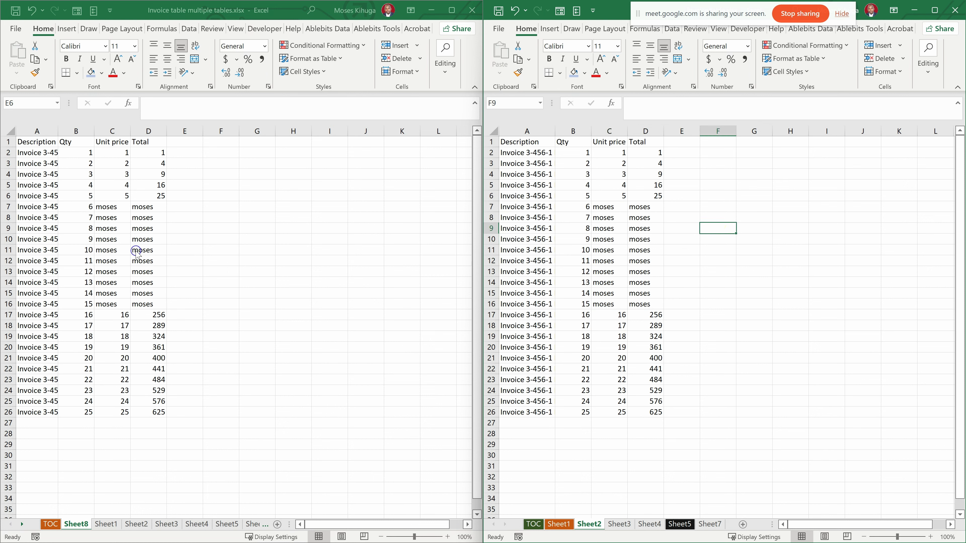
left_click(97, 183)
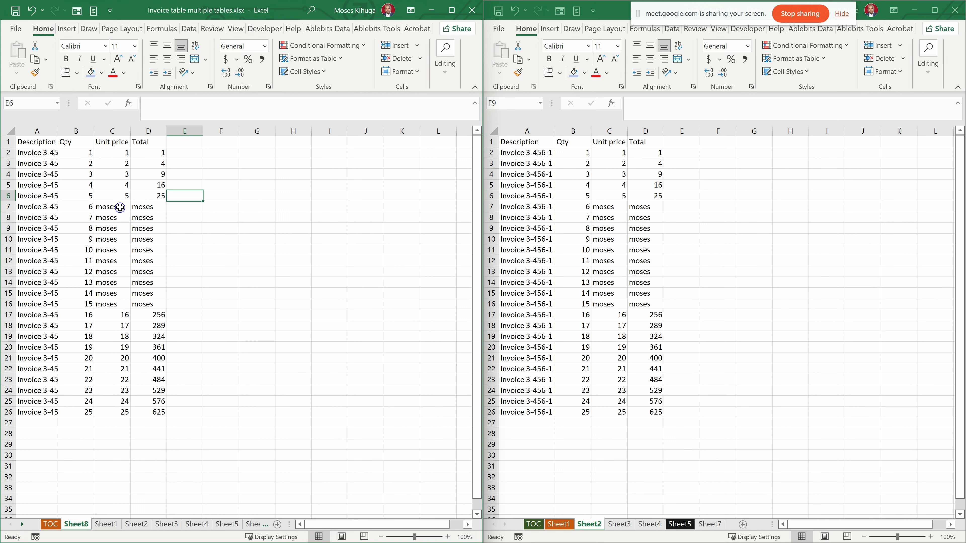
left_click_drag(123, 207, 124, 229)
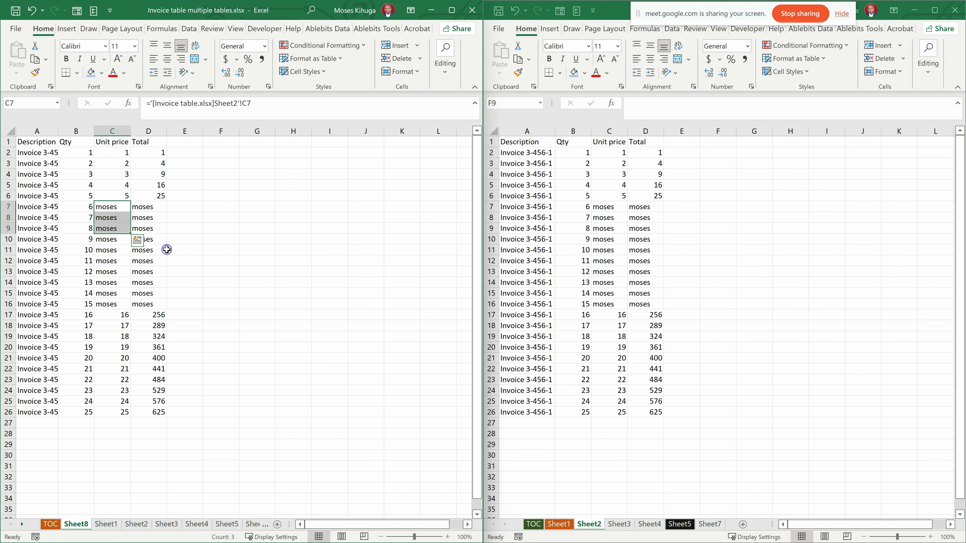
left_click(578, 230)
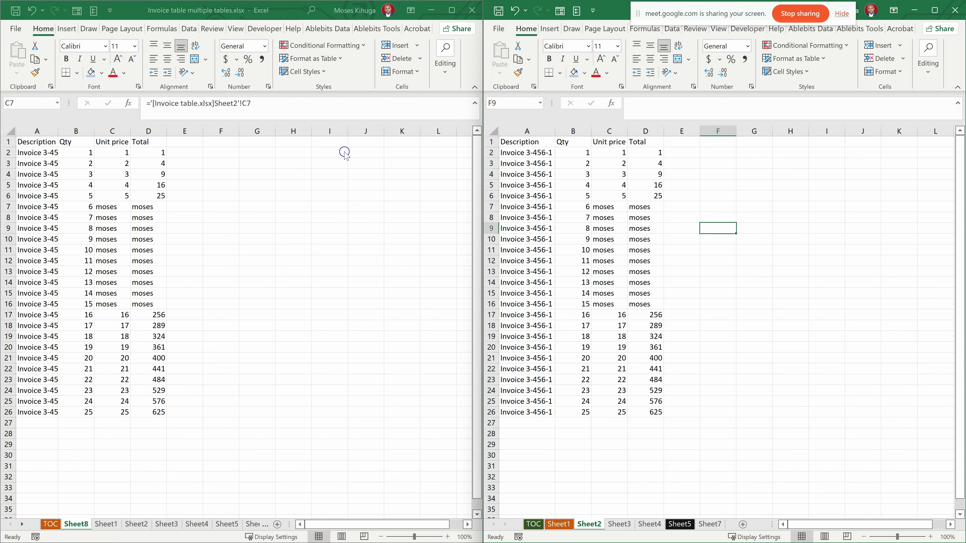
- Clear the linked table in A1:E26 on Sheet8 of Invoice table multiple tables.xlsx
left_click(20, 143)
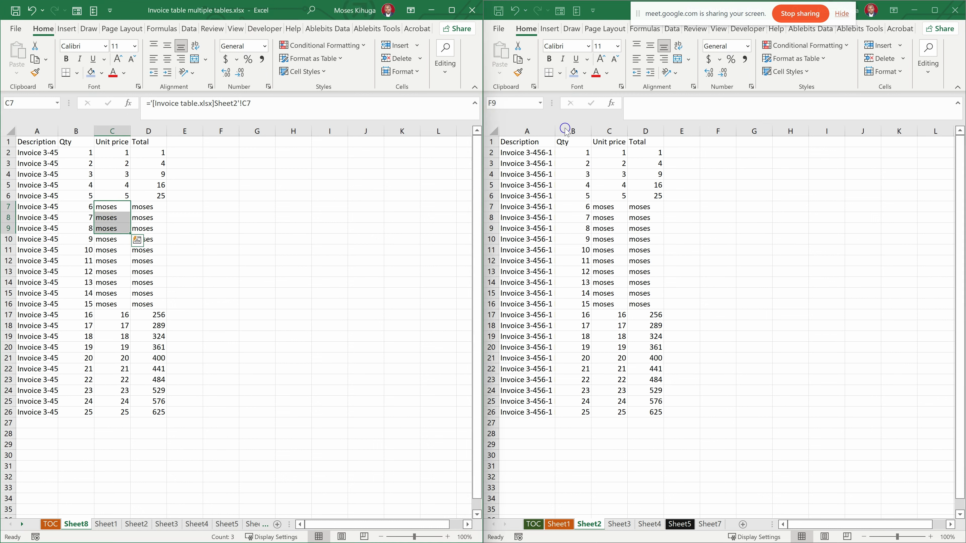
left_click_drag(36, 141, 170, 412)
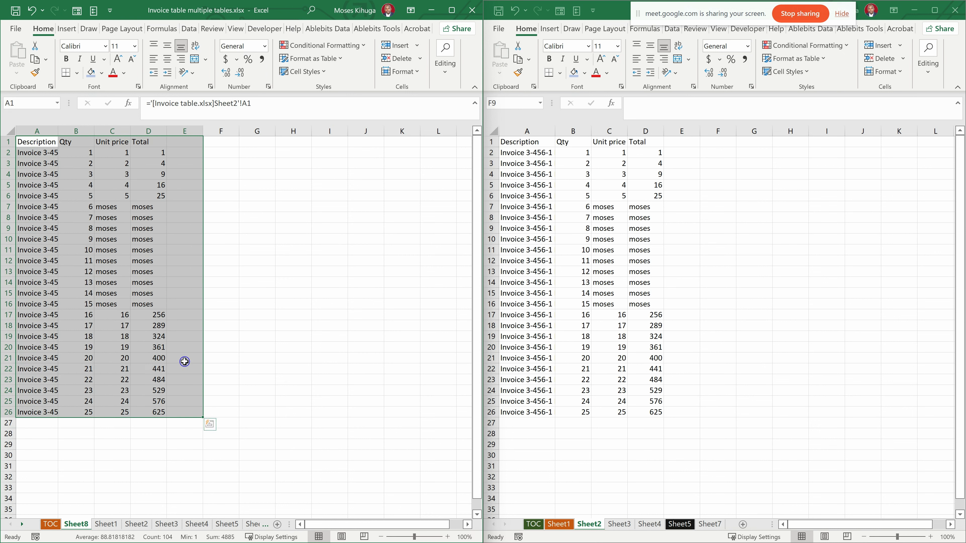
key("Delete")
left_click(60, 183)
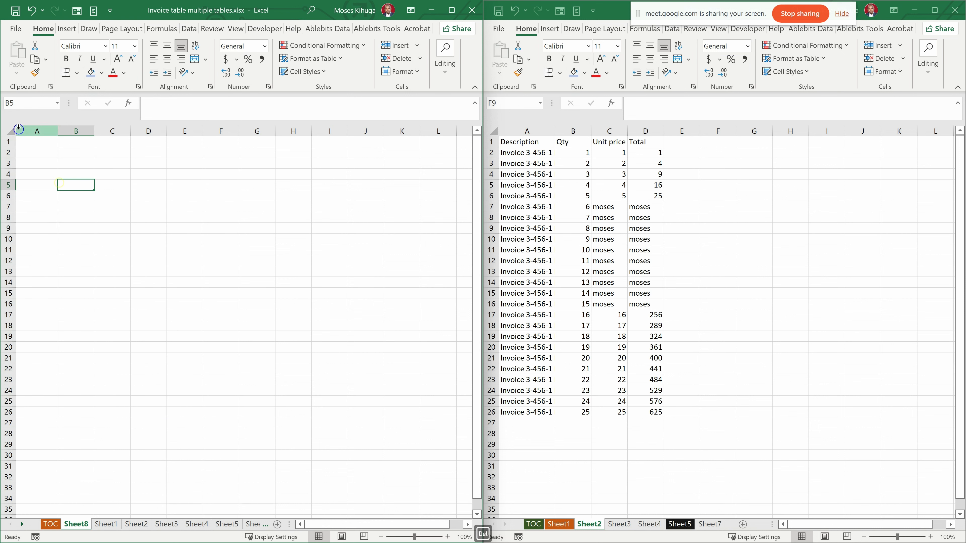
- Link the whole source table into Sheet8's cell A1 with the formula ='[Invoice table.xlsx]Sheet2'!$A$1:$D$26
left_click(28, 143)
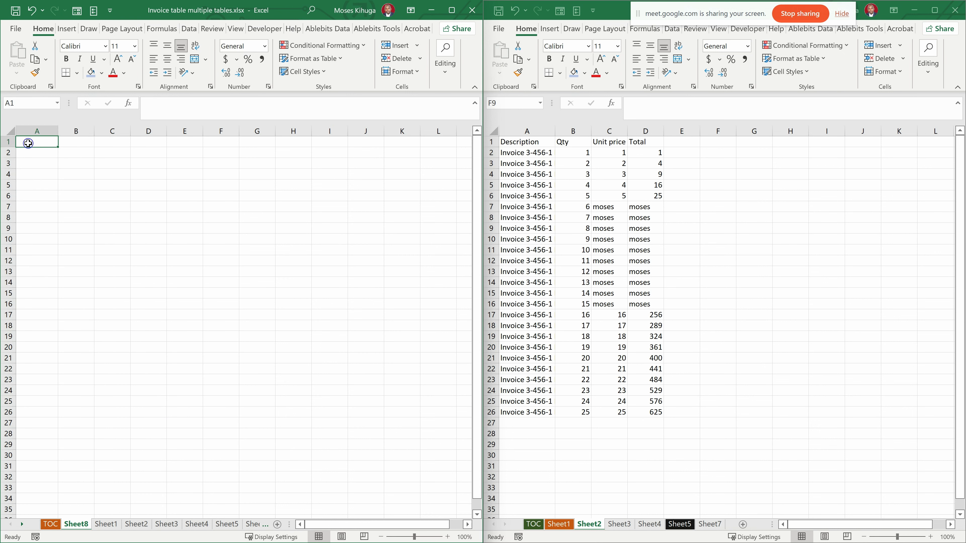
type("=")
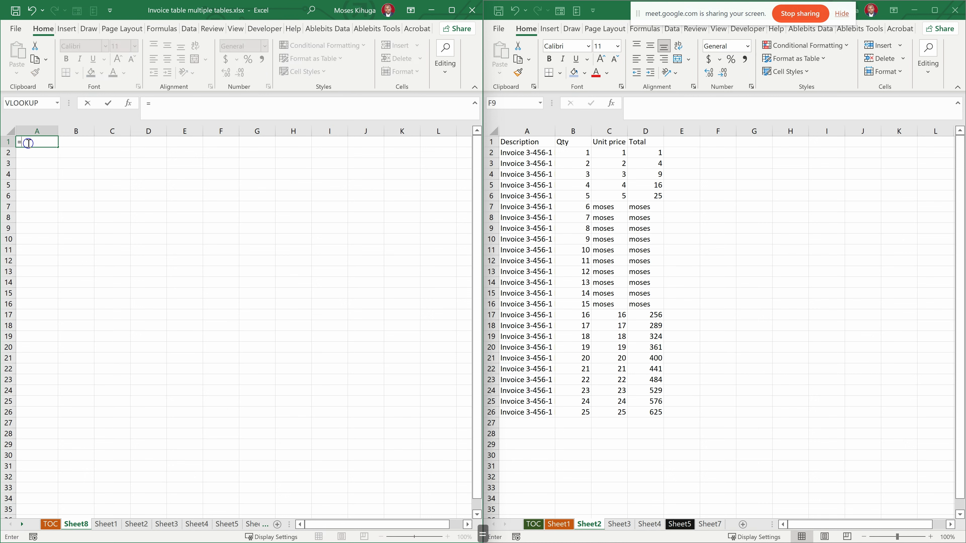
left_click(510, 142)
left_click_drag(510, 143, 652, 417)
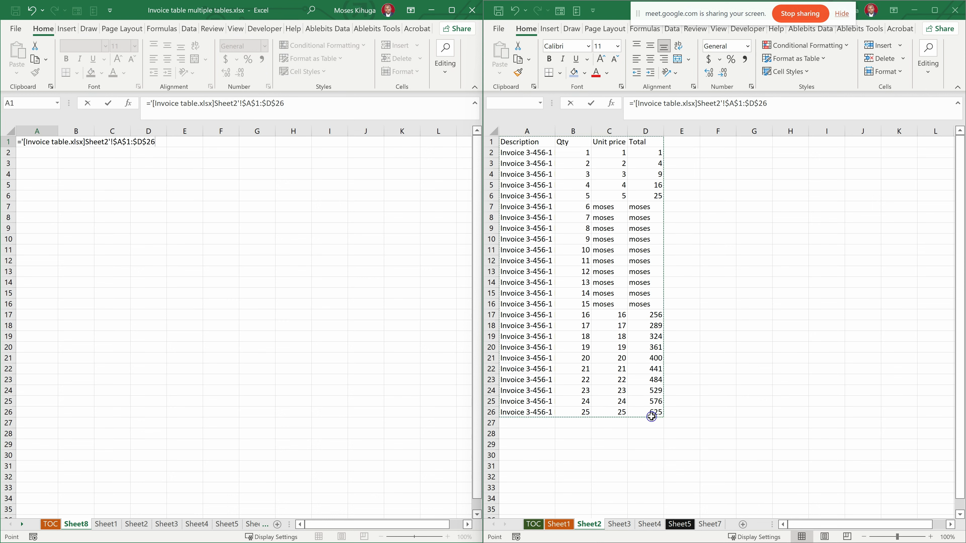
key("Return")
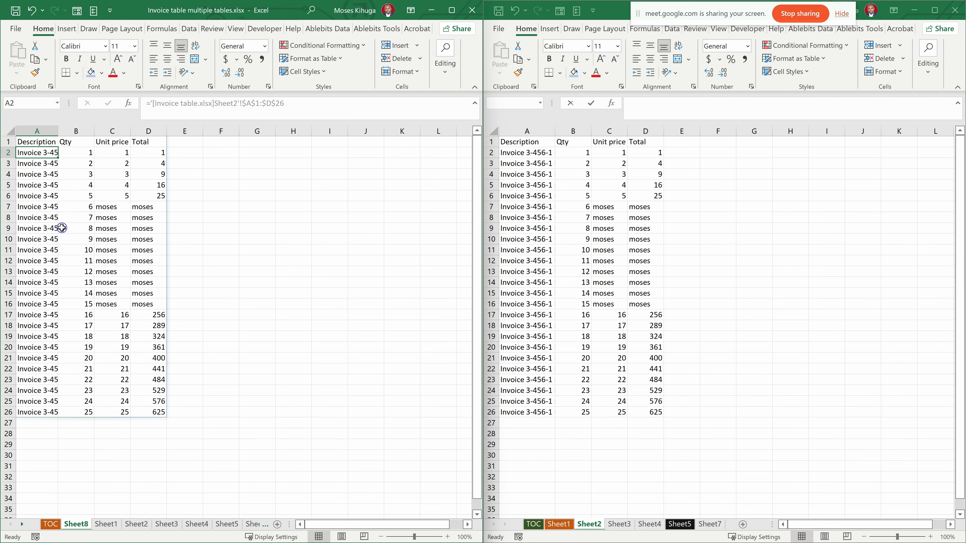
- Inspect the formula behind A1 and several other cells of the linked table on Sheet8
left_click(85, 217)
left_click_drag(113, 192, 118, 187)
left_click(113, 251)
left_click(111, 312)
left_click(109, 334)
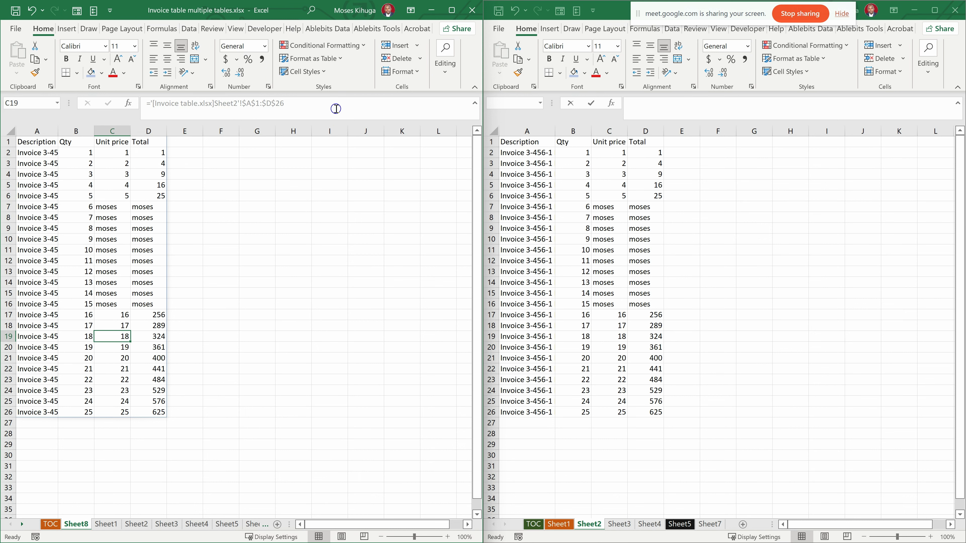
left_click(120, 182)
left_click(76, 195)
left_click_drag(2, 233, 1, 234)
left_click(67, 166)
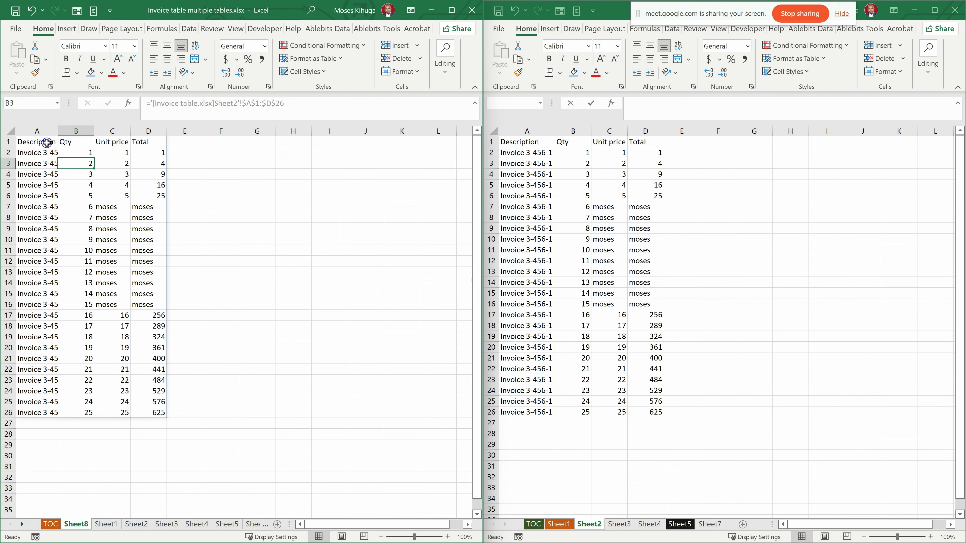
left_click(47, 142)
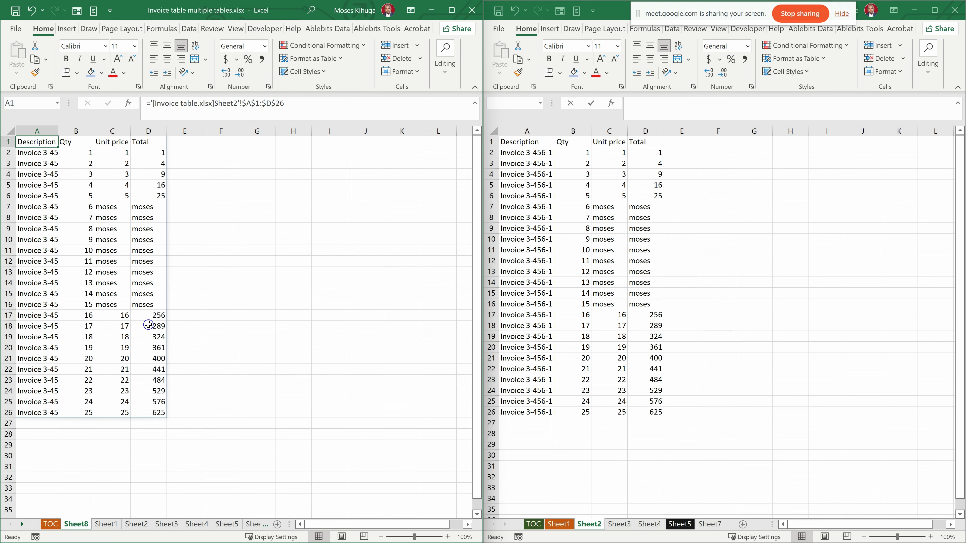
left_click(55, 180)
left_click(71, 220)
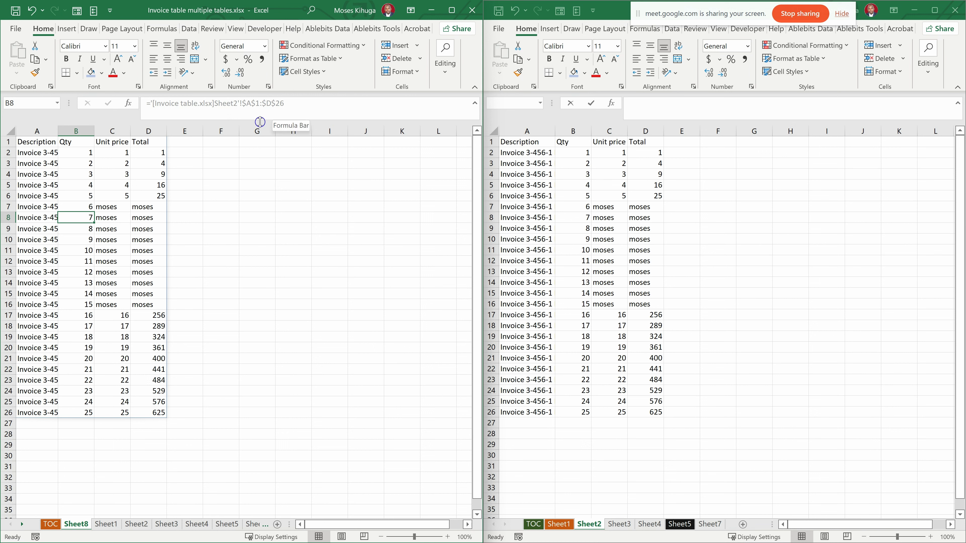
- Enter a second link to the source table in Sheet8's cell F1, using ='[Invoice table.xlsx]Sheet2'!$A$1:$D$26
left_click(223, 155)
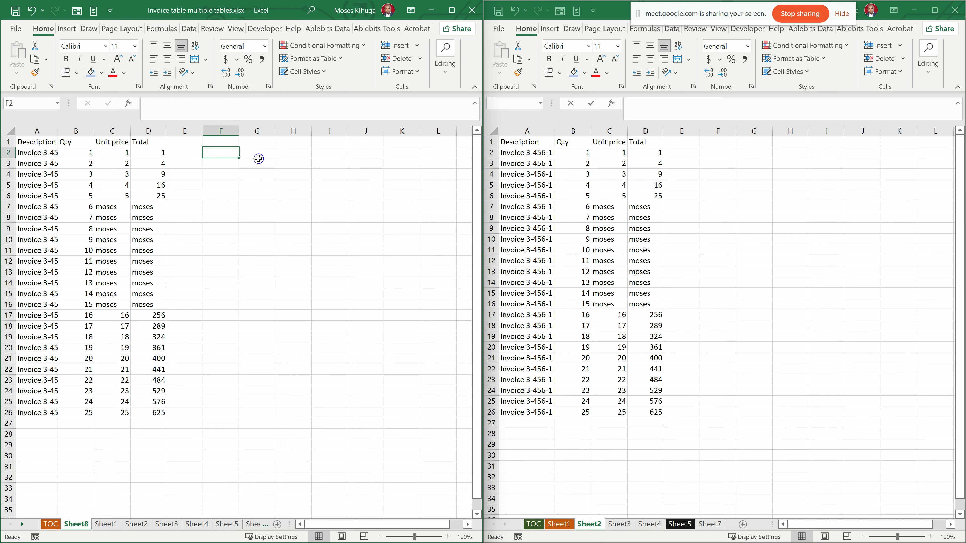
left_click(218, 143)
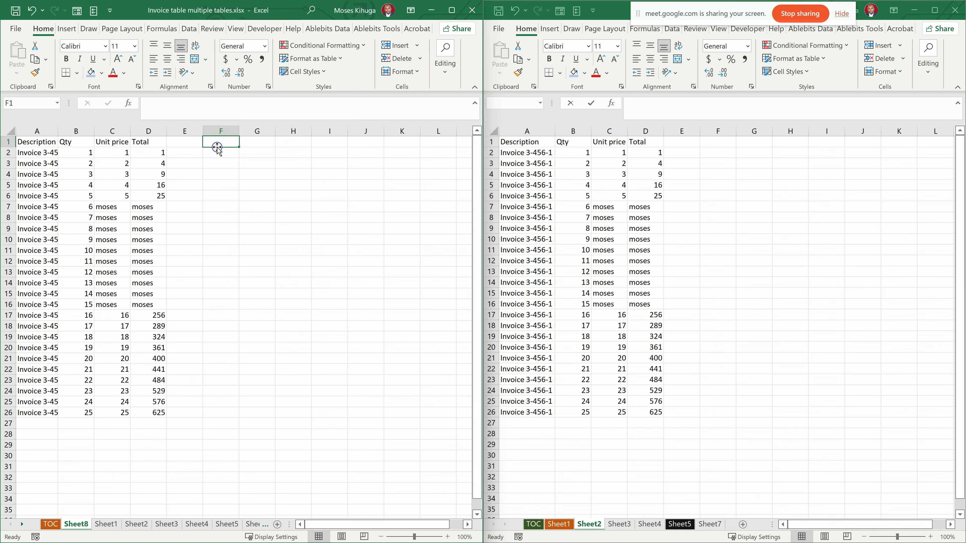
type("=")
left_click(530, 144)
left_click_drag(530, 144, 650, 412)
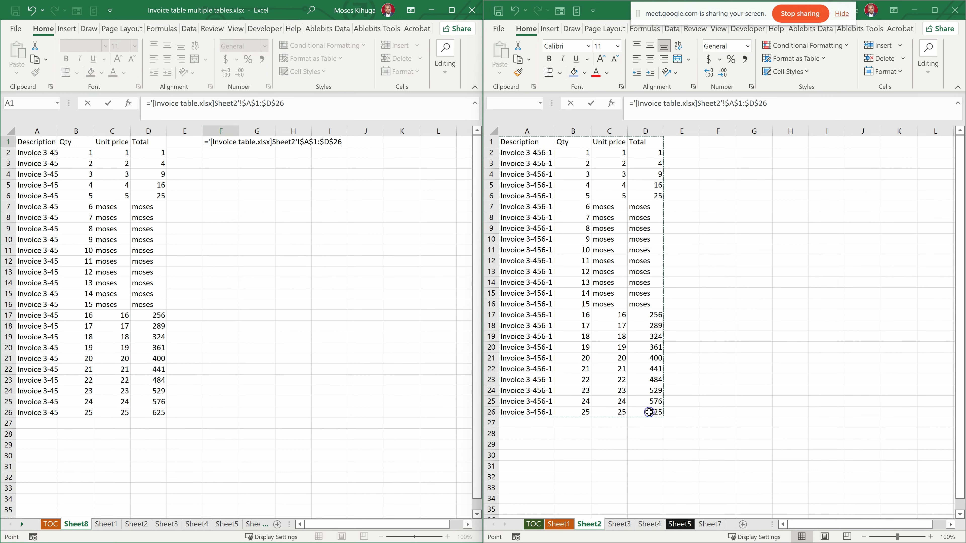
key("Return")
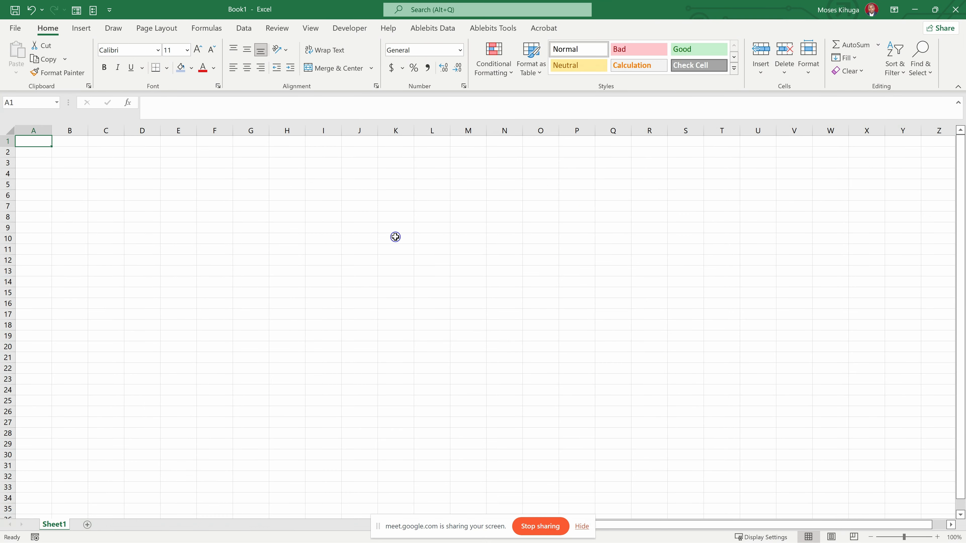
- Move the screen-sharing bar to the upper edge of the screen and switch to Google Chrome
left_click_drag(469, 524, 696, 10)
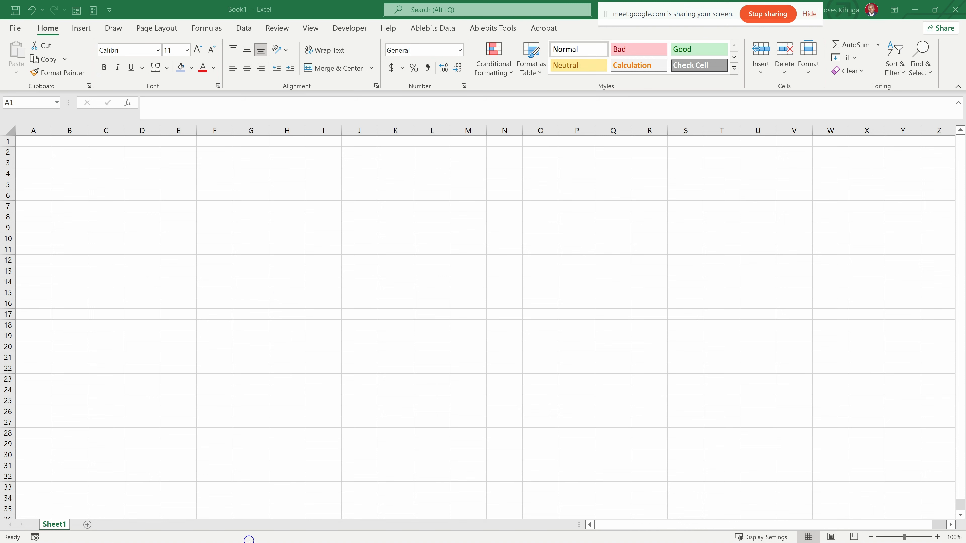
key("super")
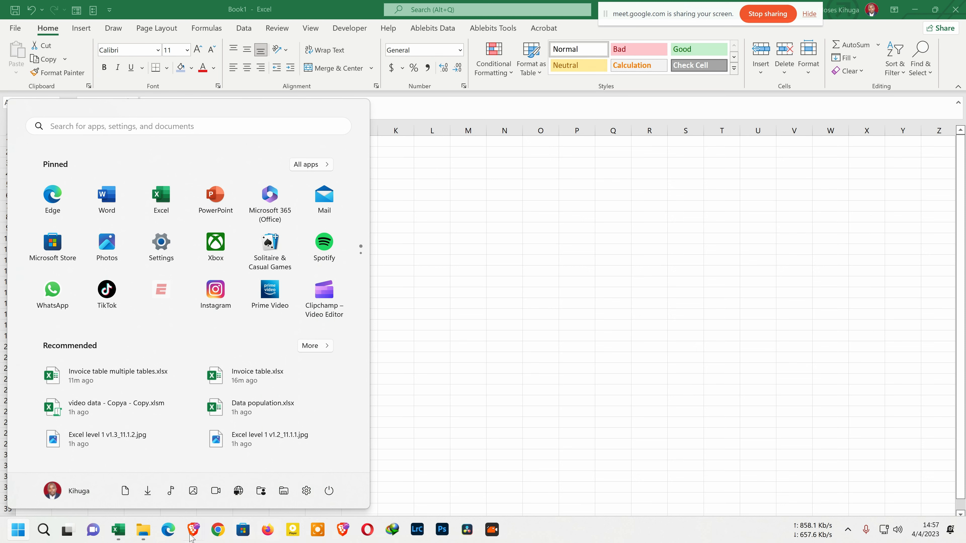
mouse_move(197, 534)
left_click(220, 532)
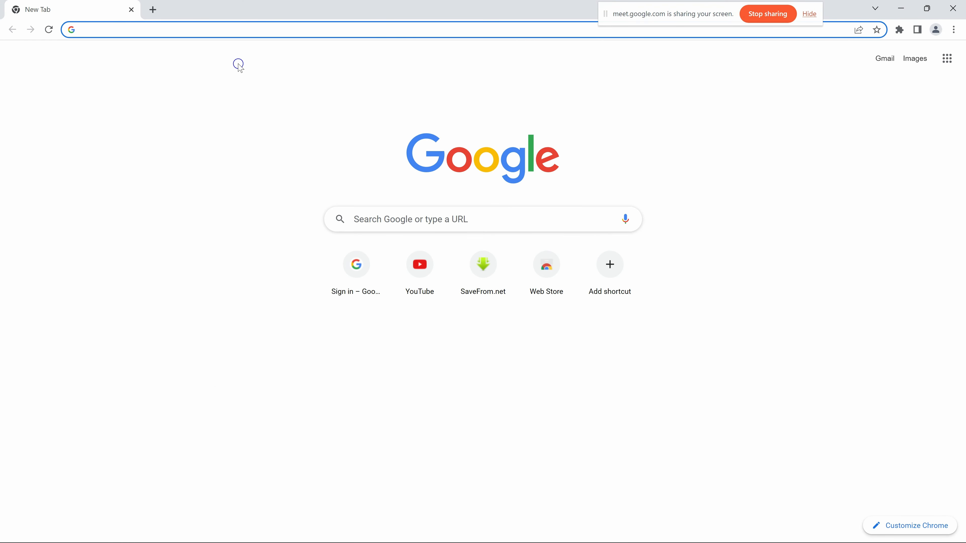
- Search Google for "countries wikipedia"
type("coun")
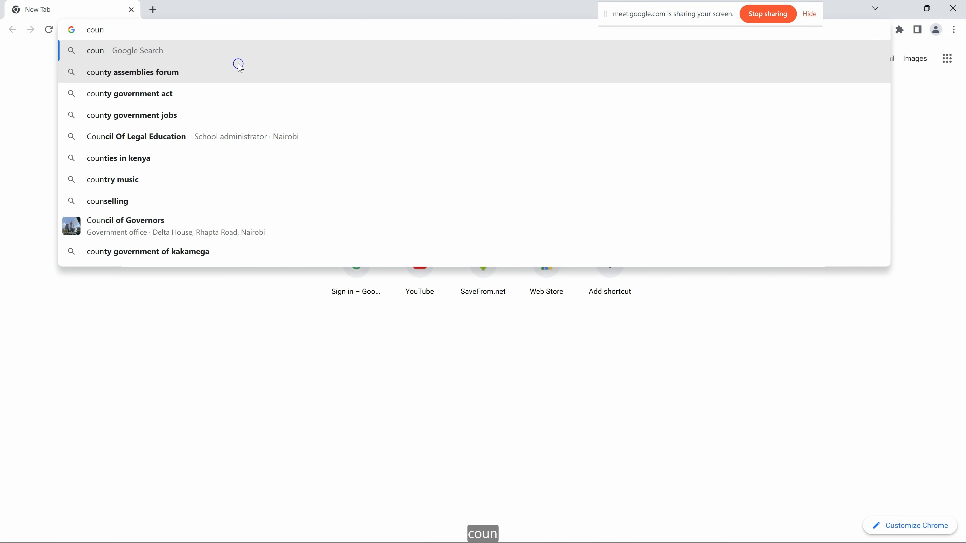
type("tries")
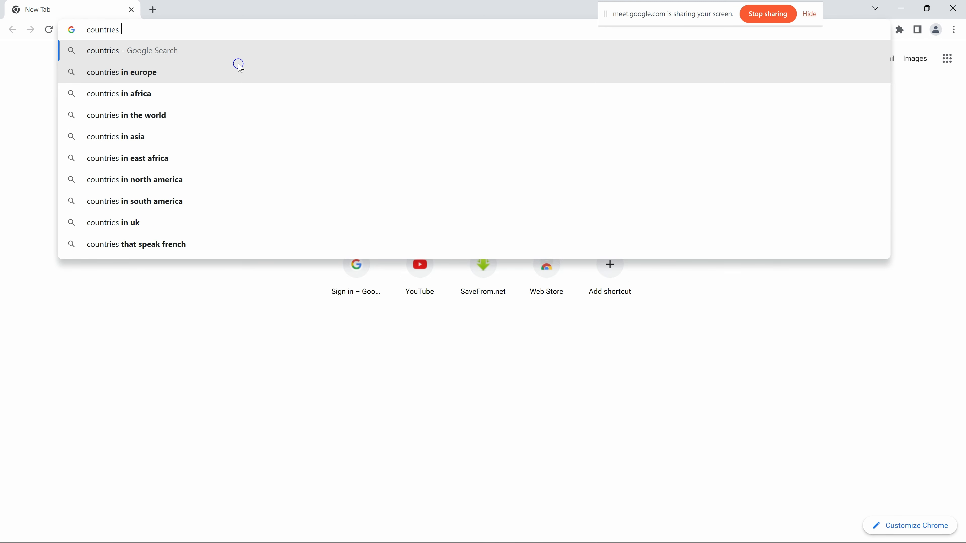
type(" w")
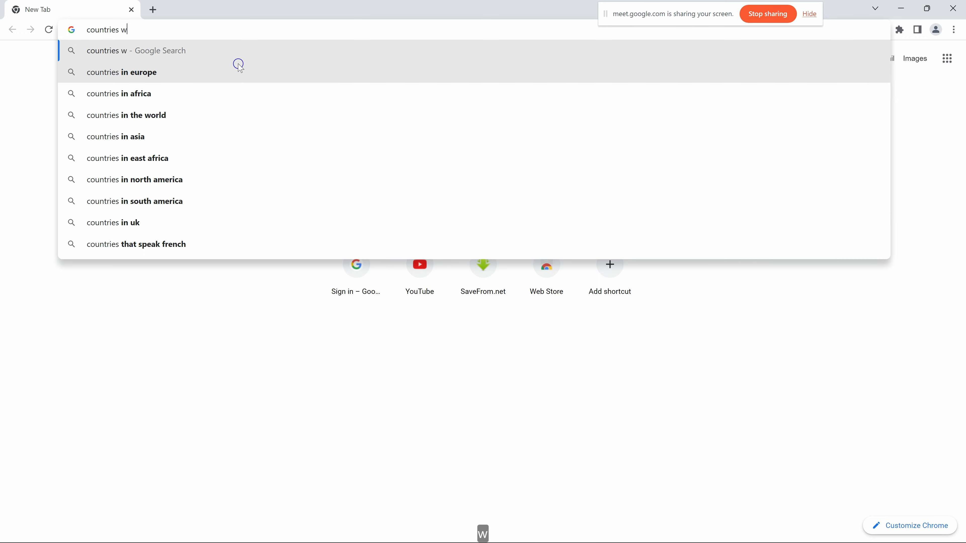
type("ikipedo")
key("BackSpace")
type("ia")
key("Return")
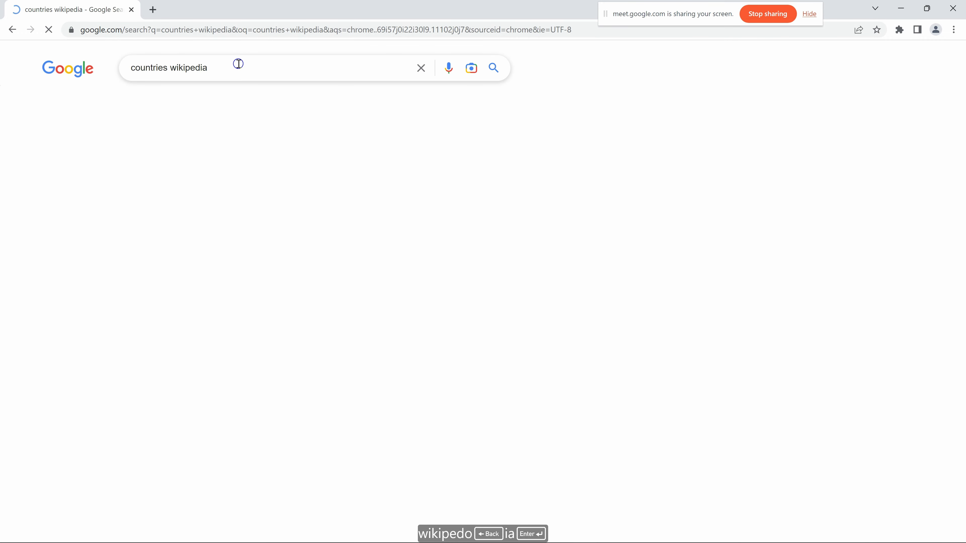
left_click(213, 175)
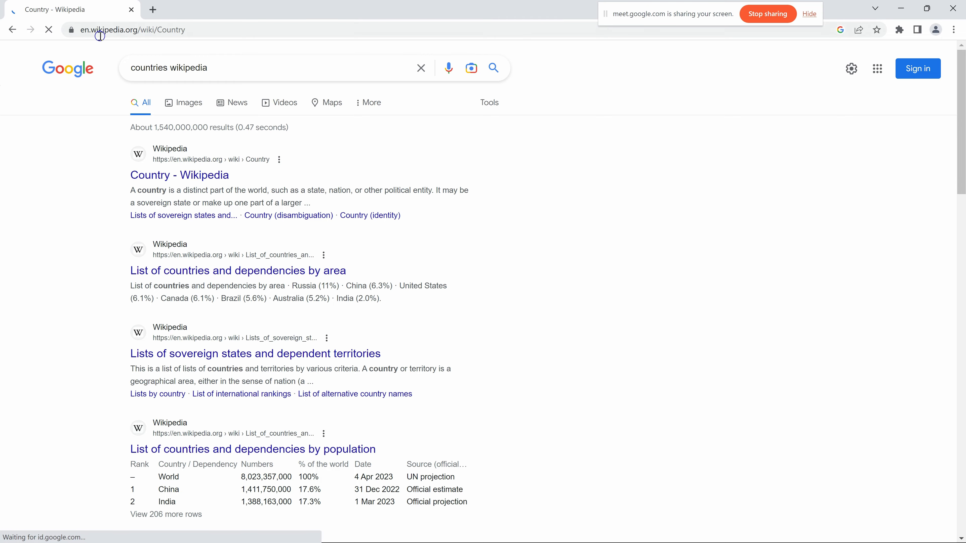
scroll(314, 204, "down", 10)
scroll(314, 204, "down", 20)
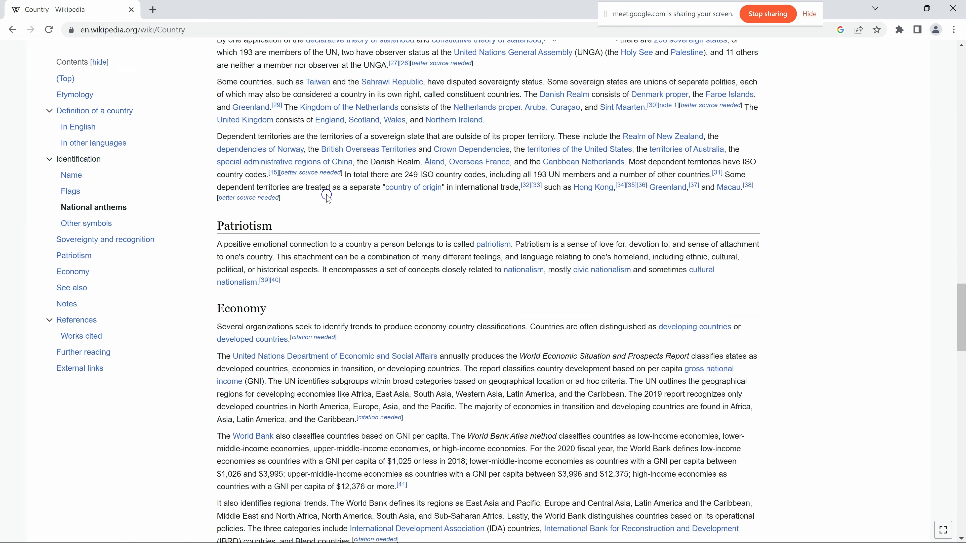
scroll(154, 42, "up", 6)
left_click(12, 30)
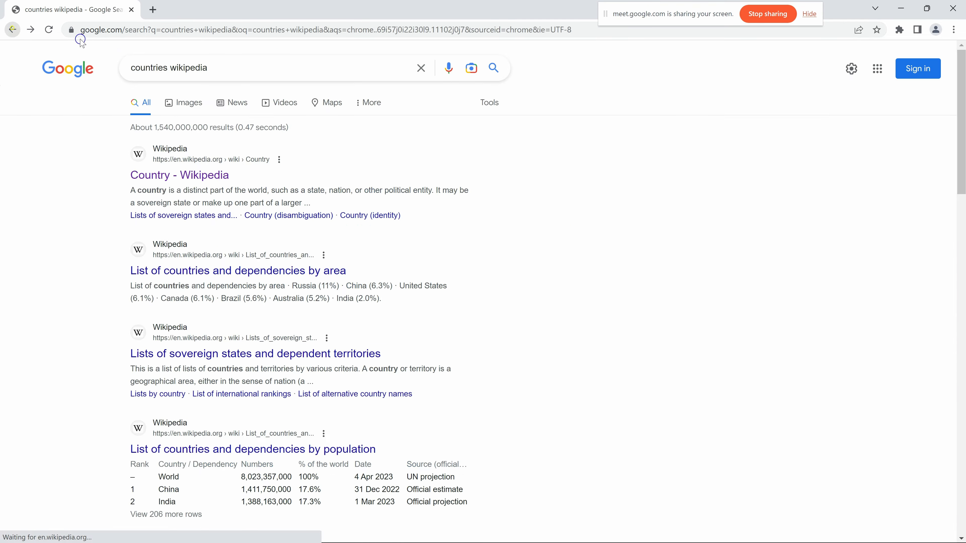
left_click(168, 68)
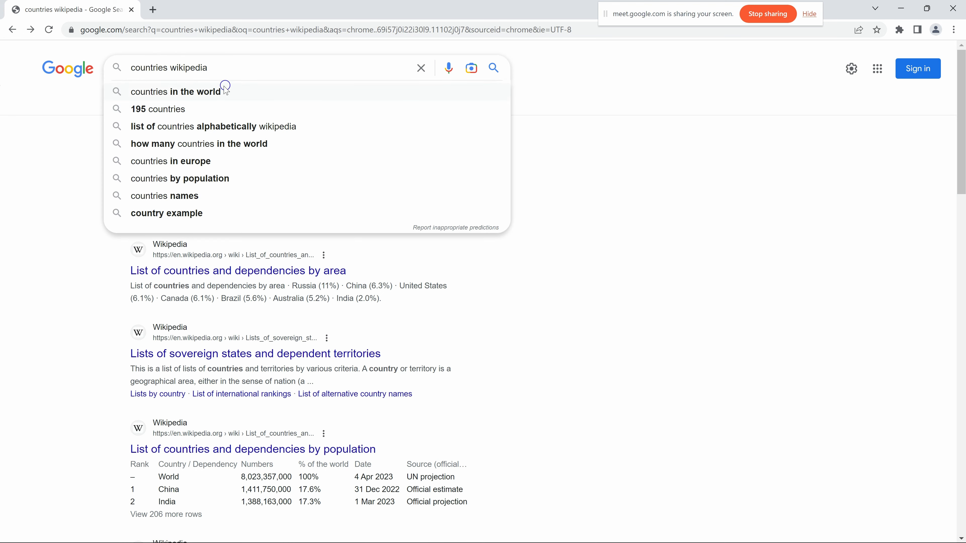
key("Return")
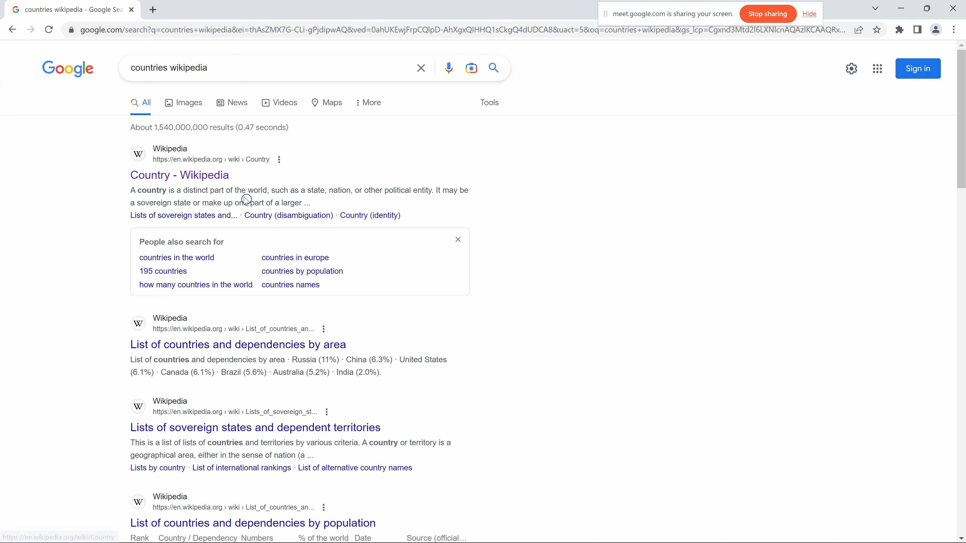
- Open Wikipedia's "List of countries and dependencies by area" article and look through its table of countries
scroll(211, 201, "down", 3)
left_click(192, 175)
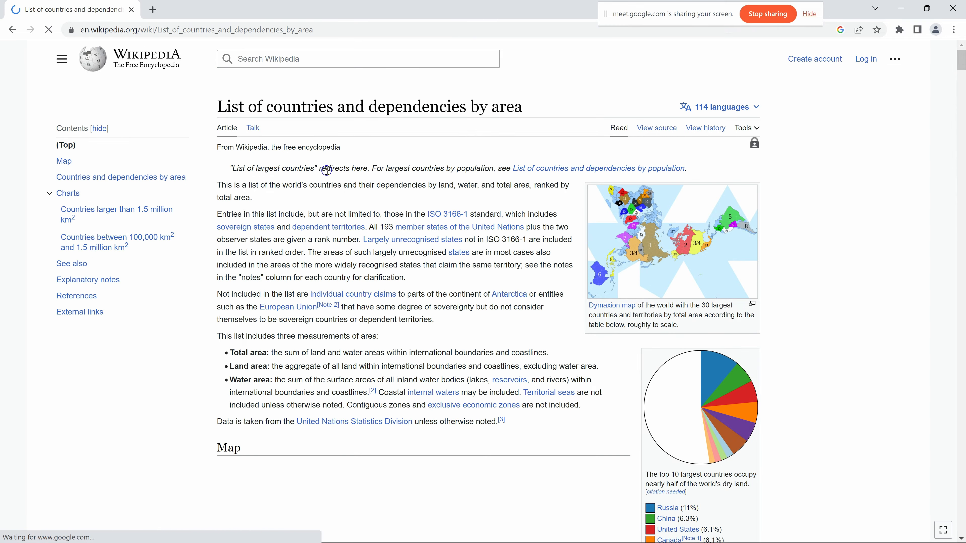
scroll(380, 221, "down", 20)
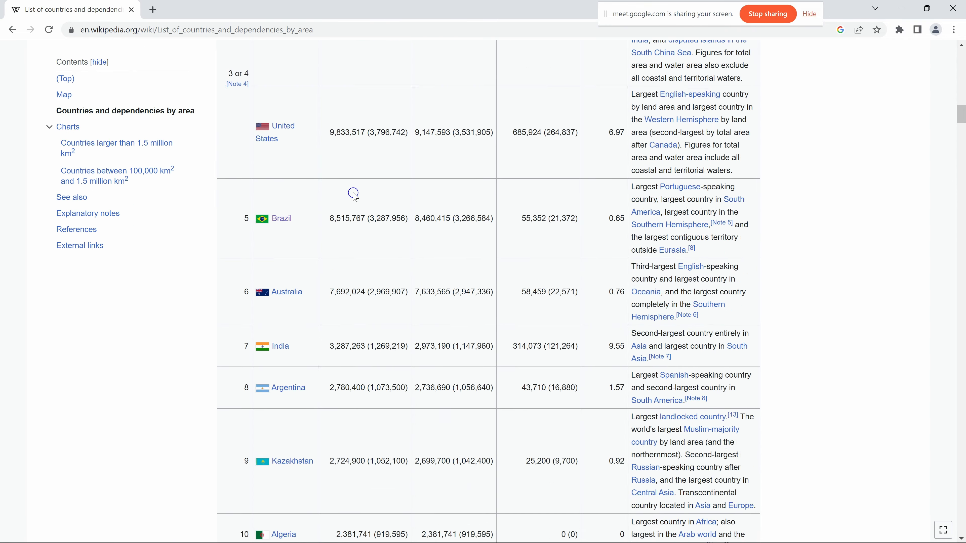
scroll(353, 194, "down", 20)
scroll(363, 182, "up", 10)
scroll(285, 131, "up", 15)
scroll(245, 81, "up", 15)
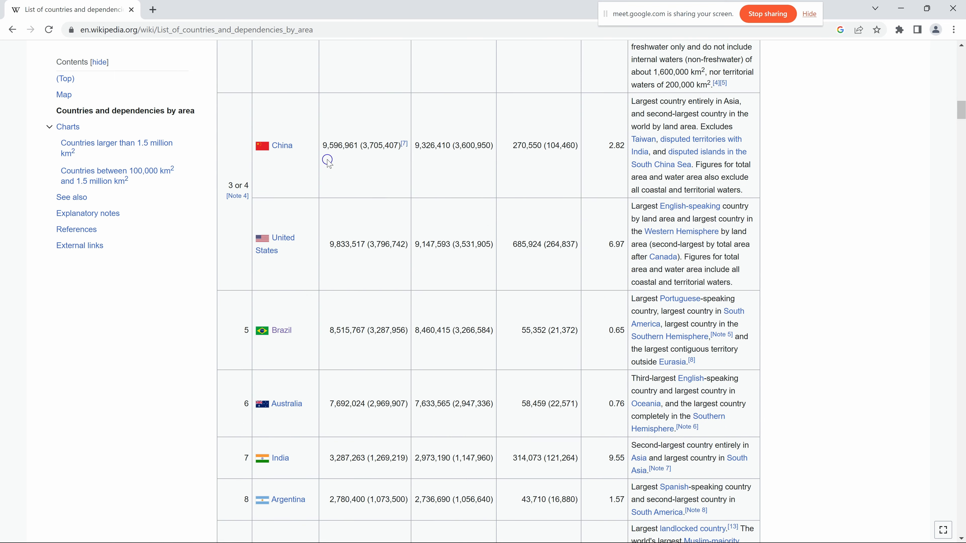
- Copy the web address of the Wikipedia article on countries by area and switch to the blank Excel workbook
scroll(360, 210, "down", 2)
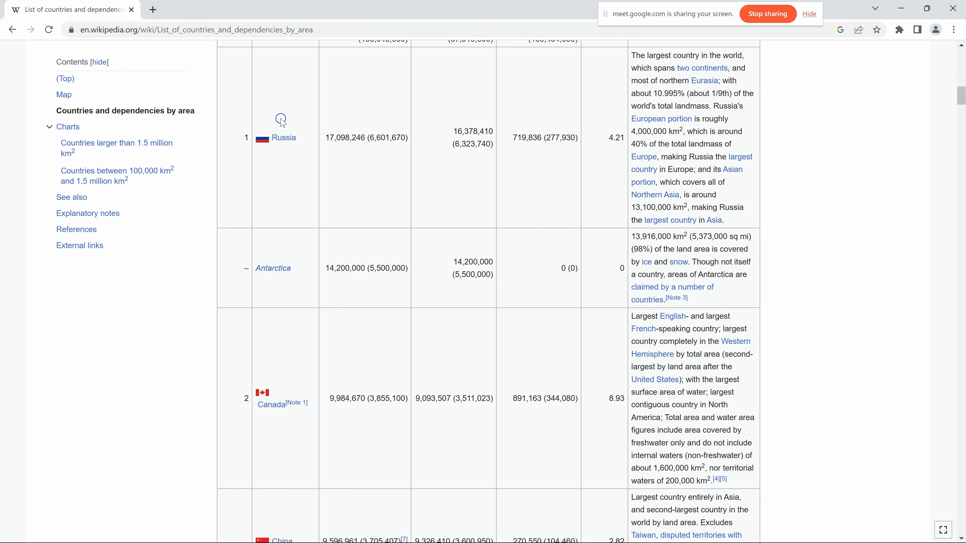
left_click(318, 30)
key("ctrl+c")
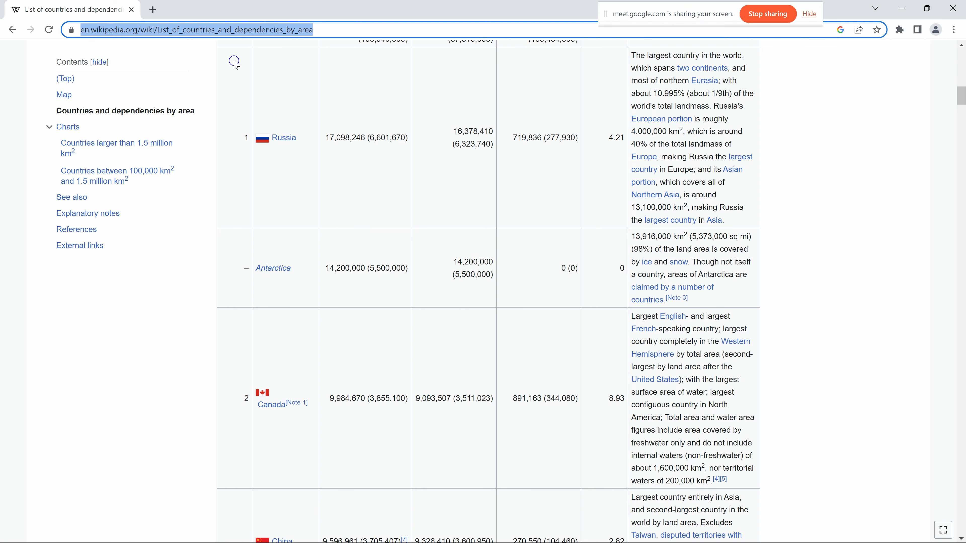
key("alt+Tab")
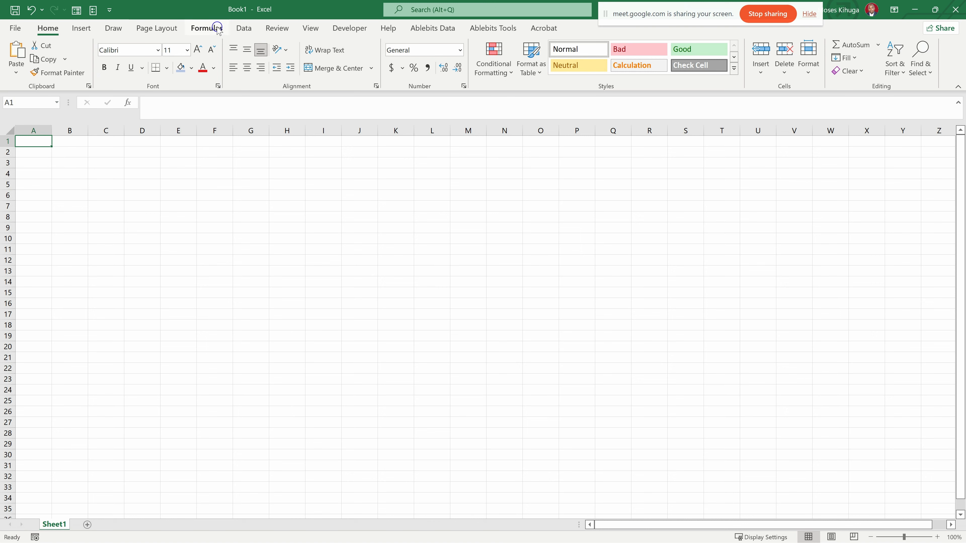
left_click(244, 29)
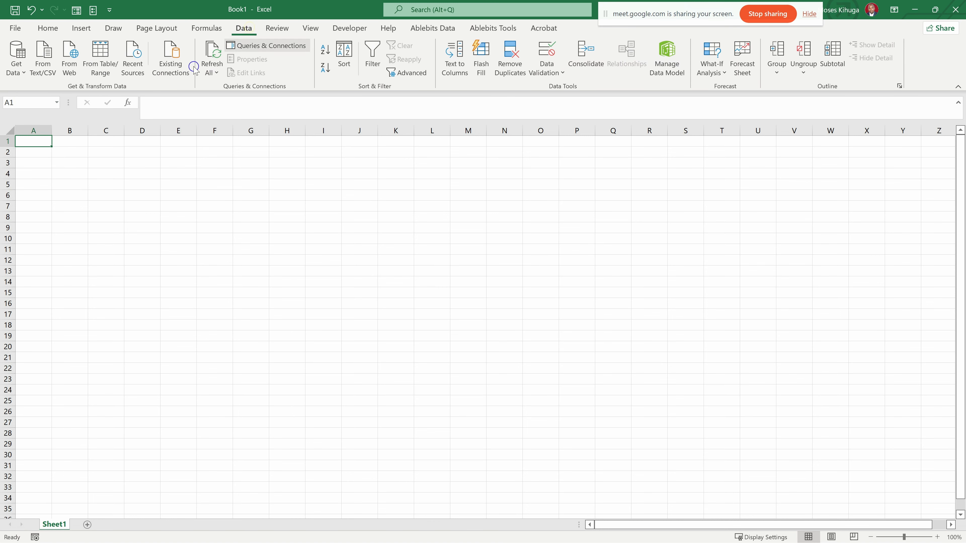
left_click(23, 73)
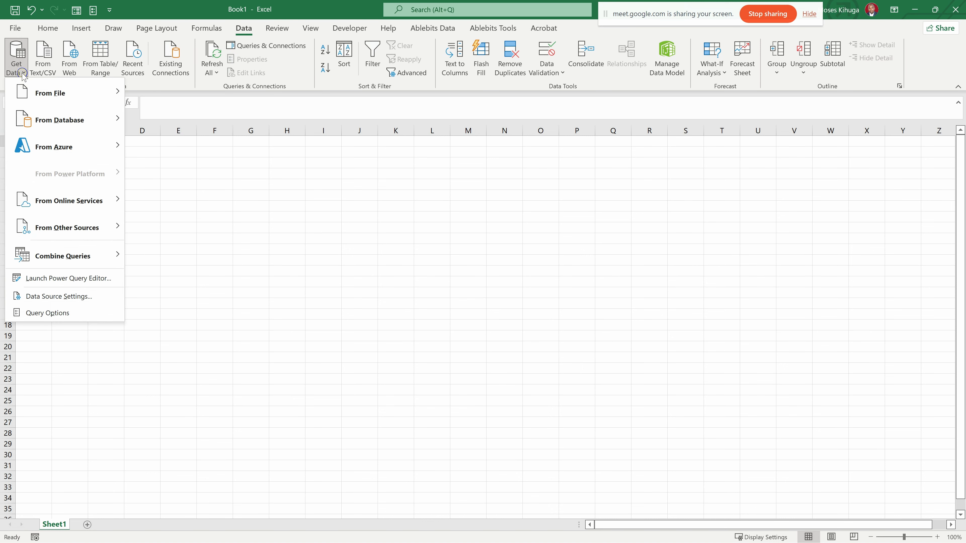
mouse_move(50, 100)
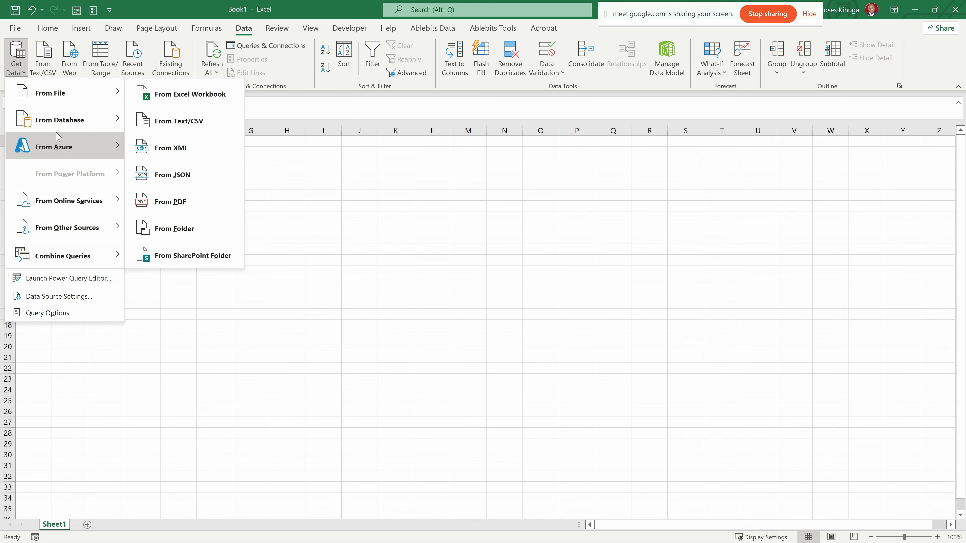
mouse_move(96, 151)
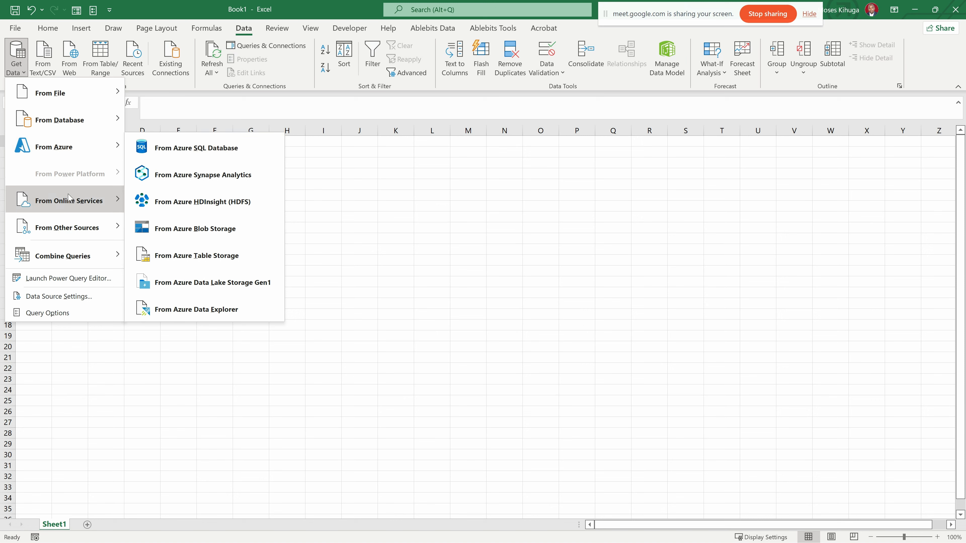
mouse_move(84, 203)
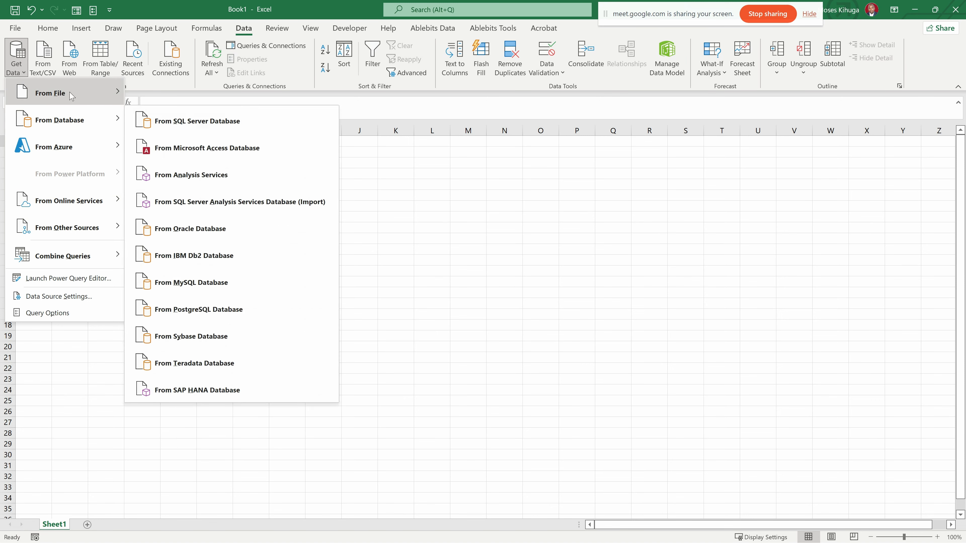
left_click(62, 27)
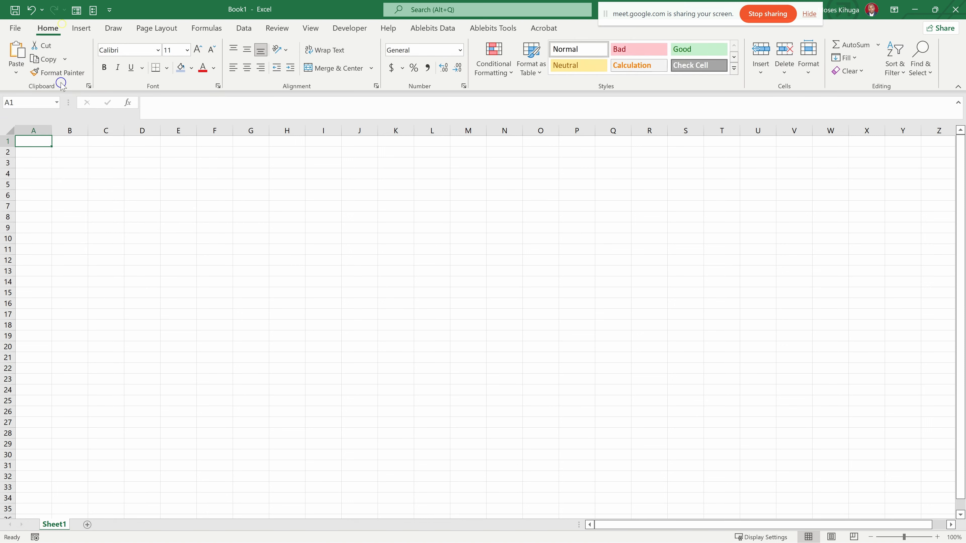
left_click(257, 28)
left_click(70, 72)
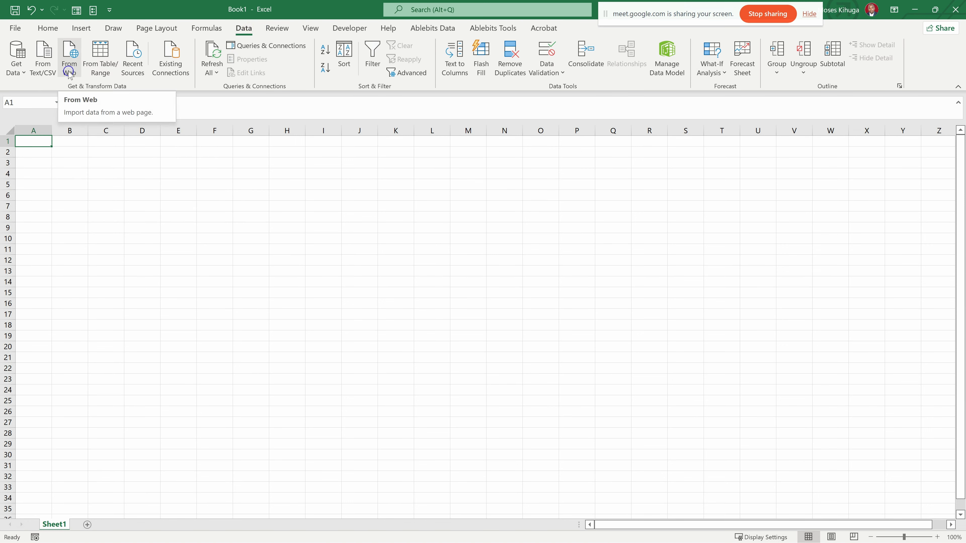
left_click(69, 72)
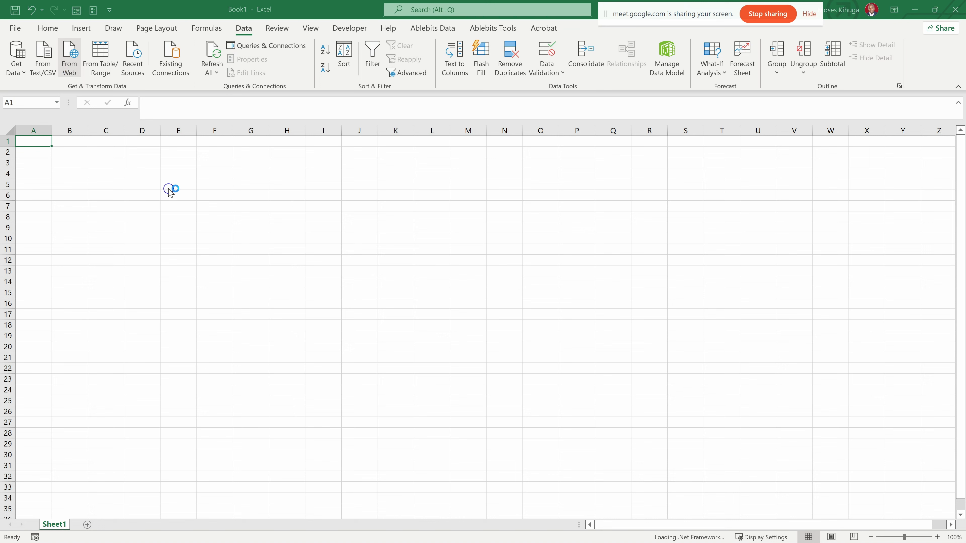
left_click_drag(357, 215, 304, 225)
left_click(238, 280)
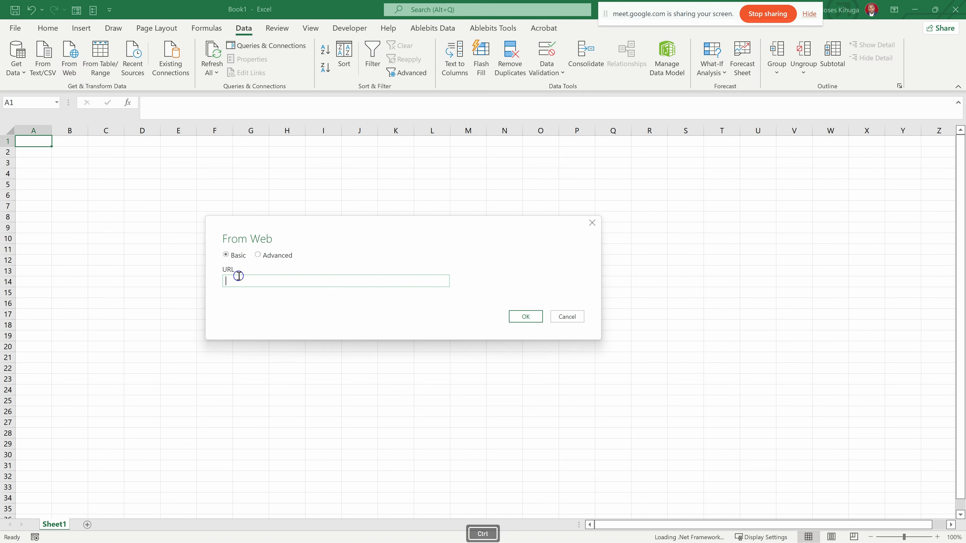
key("ctrl+v")
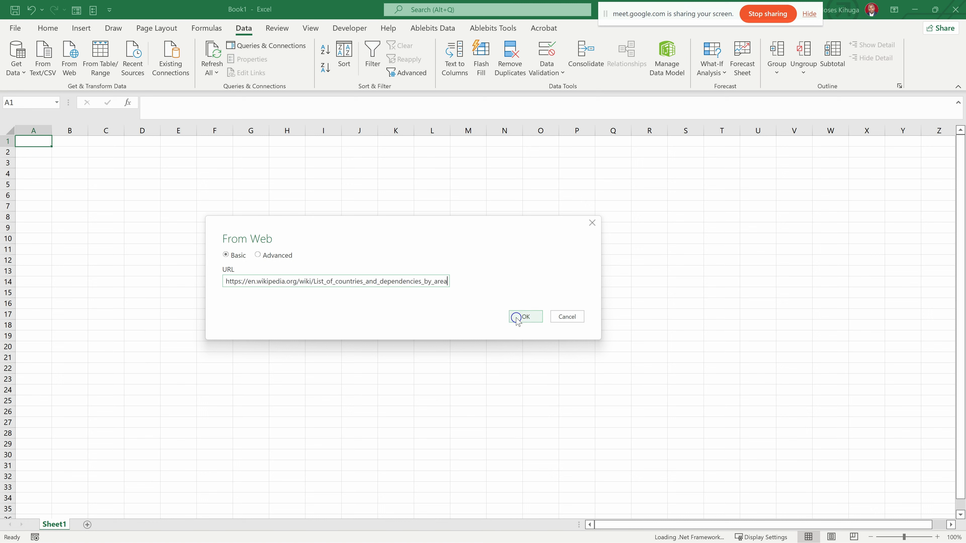
left_click(524, 318)
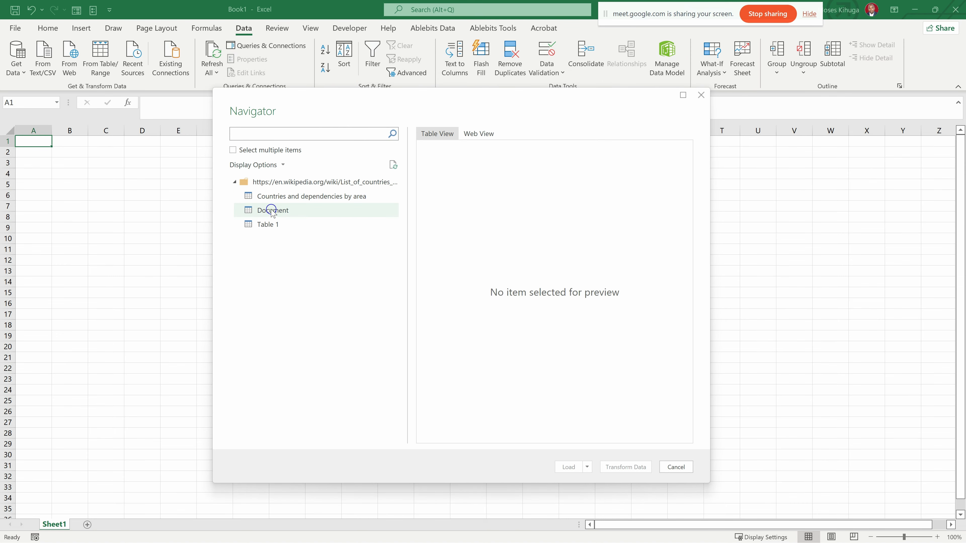
- Preview the page's available tables and load "Countries and dependencies by area" into the workbook
left_click(265, 198)
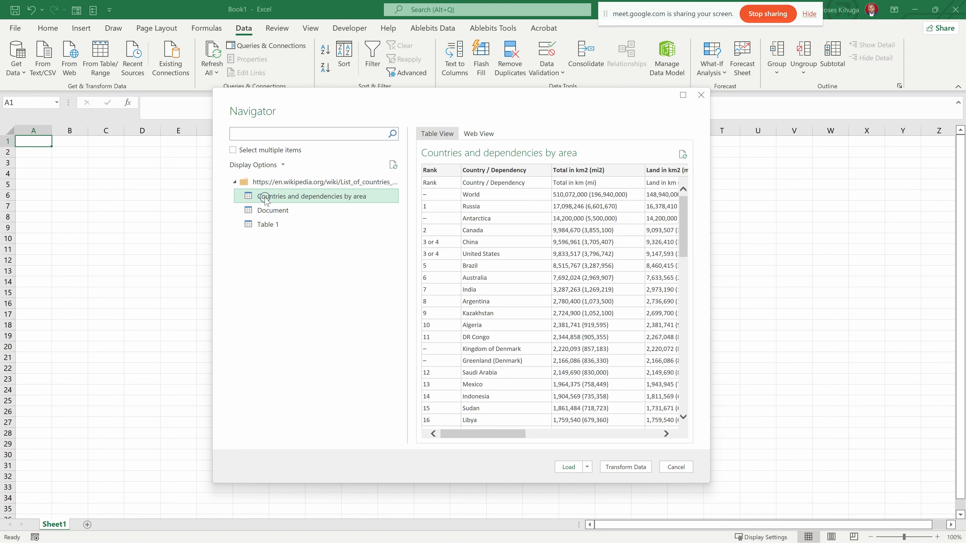
scroll(531, 244, "down", 15)
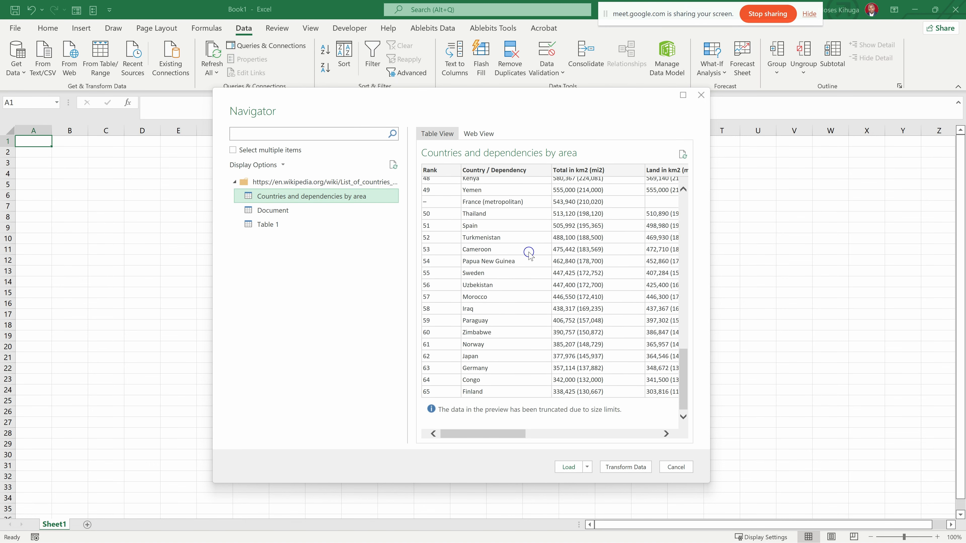
left_click(265, 210)
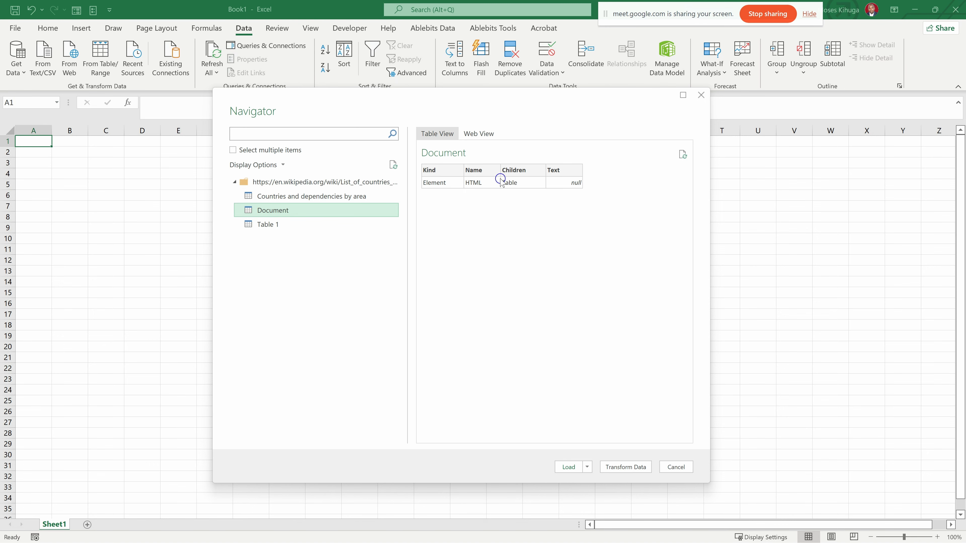
left_click(269, 224)
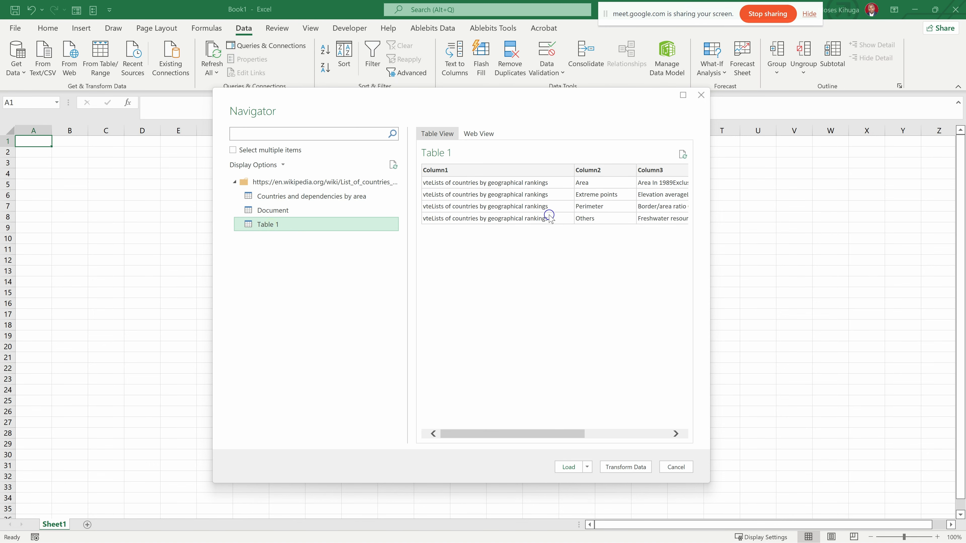
left_click(271, 197)
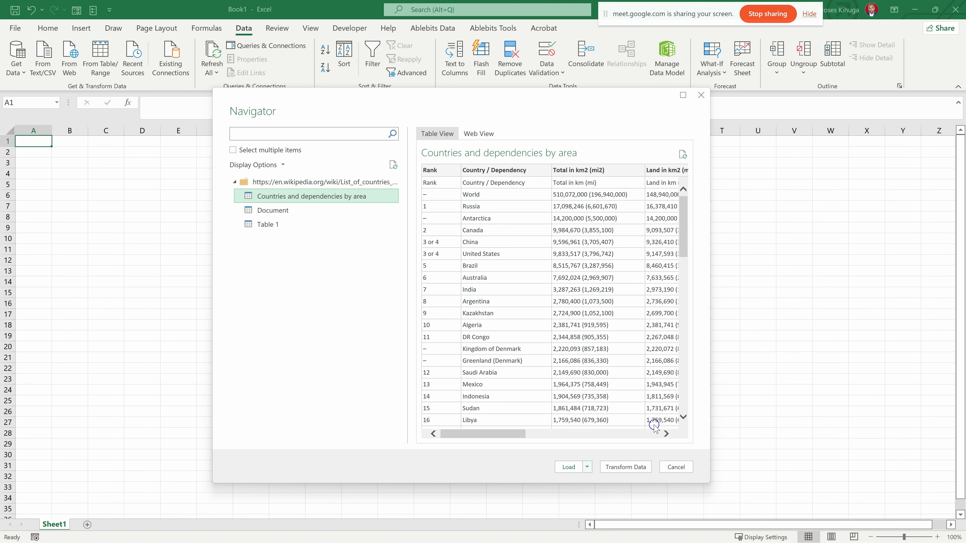
left_click_drag(510, 433, 477, 422)
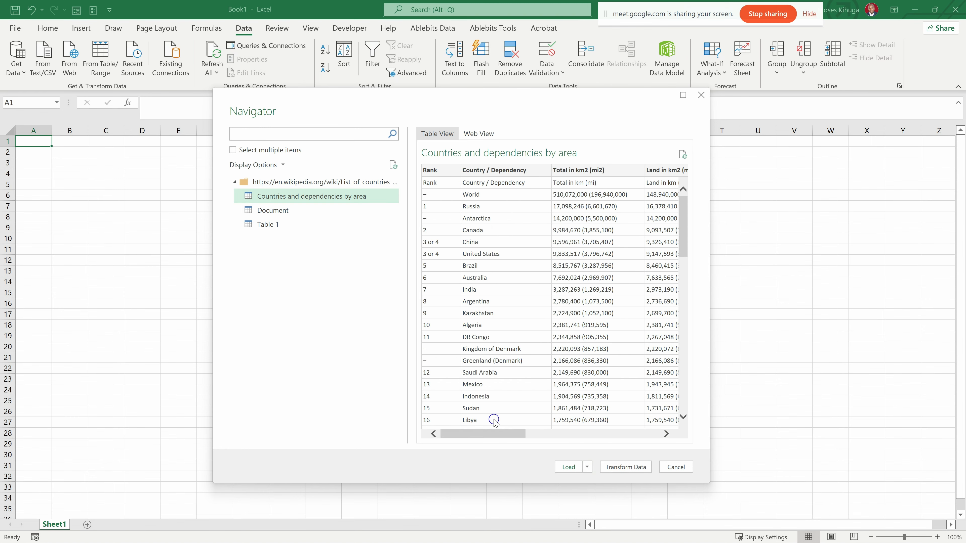
left_click(567, 467)
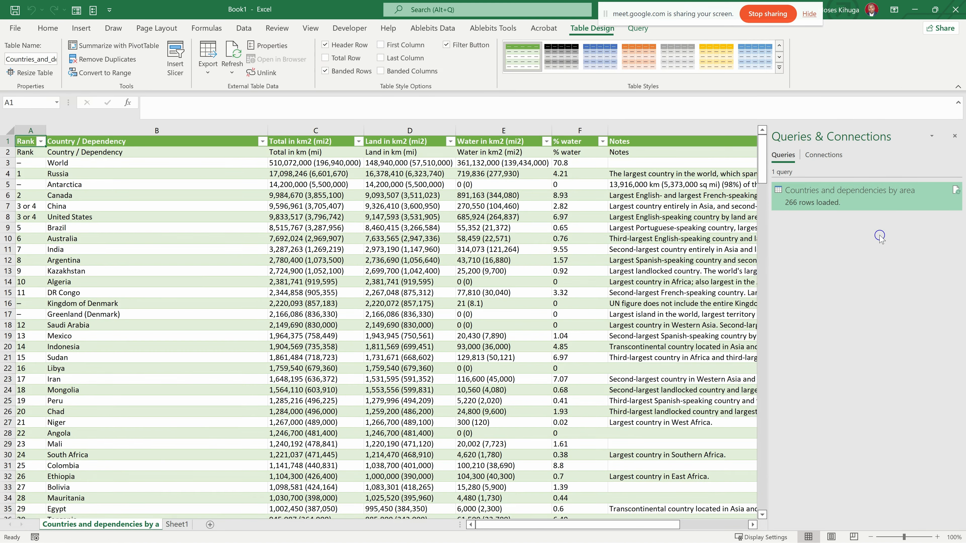
- Examine the imported table's rows of countries, areas, water percentages and notes
scroll(441, 309, "down", 10)
scroll(441, 309, "down", 14)
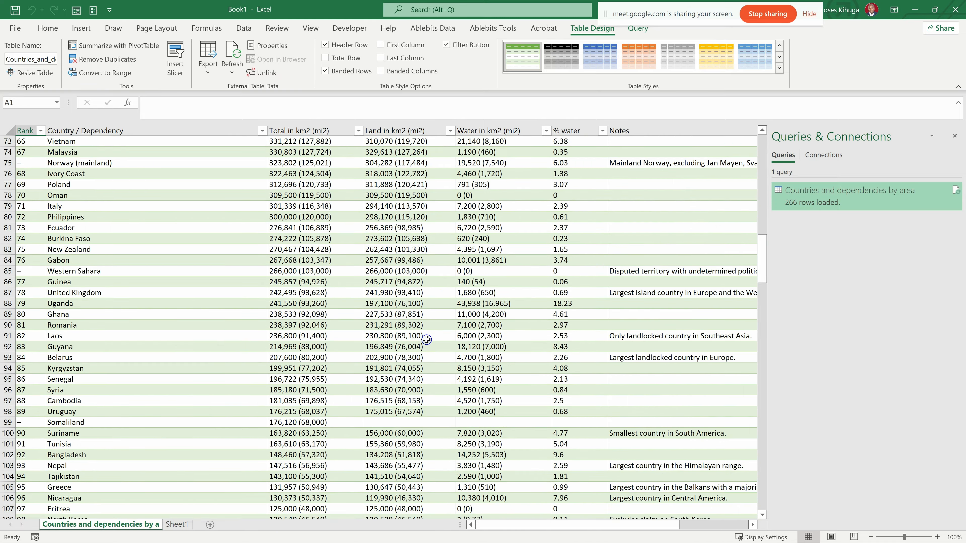
scroll(417, 330, "down", 8)
scroll(417, 331, "down", 2)
scroll(416, 330, "down", 5, "ctrl")
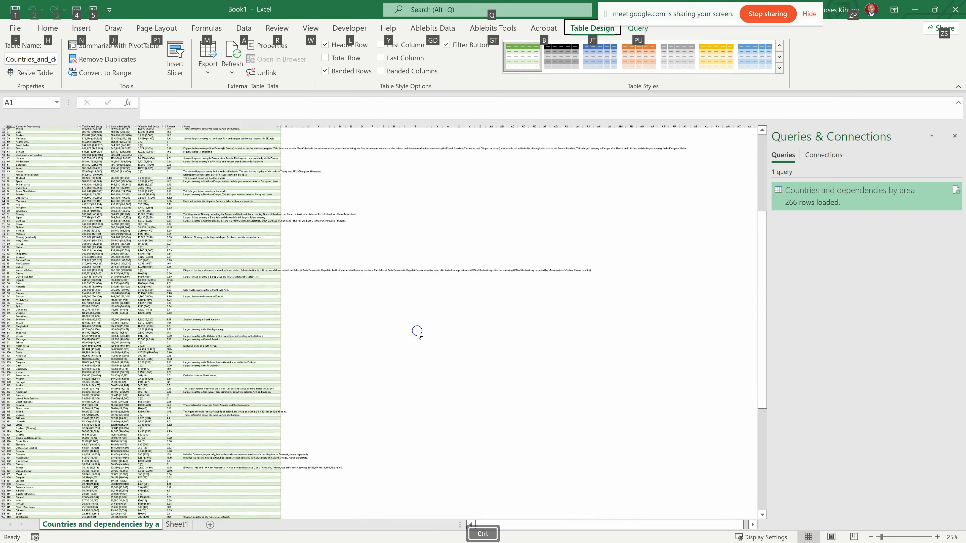
scroll(216, 307, "up", 4, "ctrl")
scroll(215, 305, "down", 2, "ctrl")
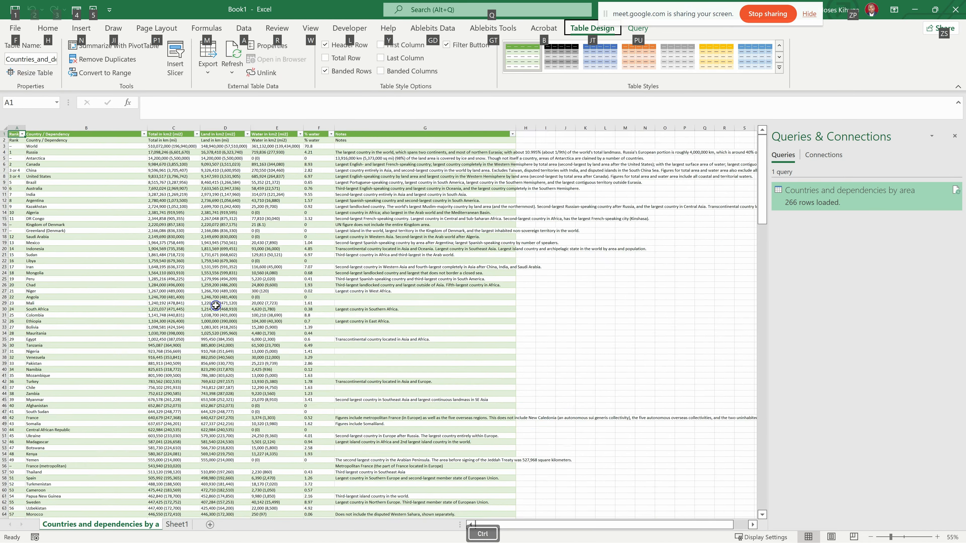
scroll(216, 304, "down", 5)
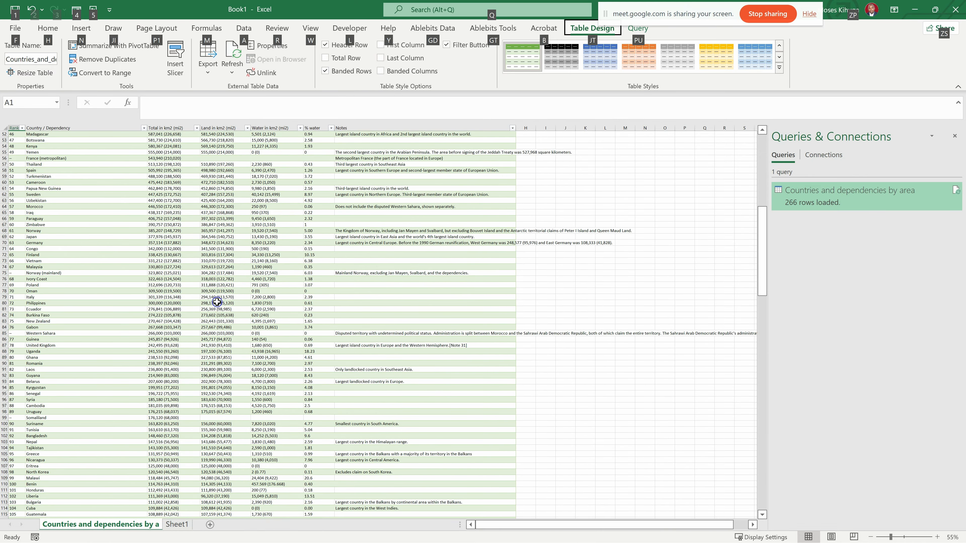
scroll(217, 302, "down", 14)
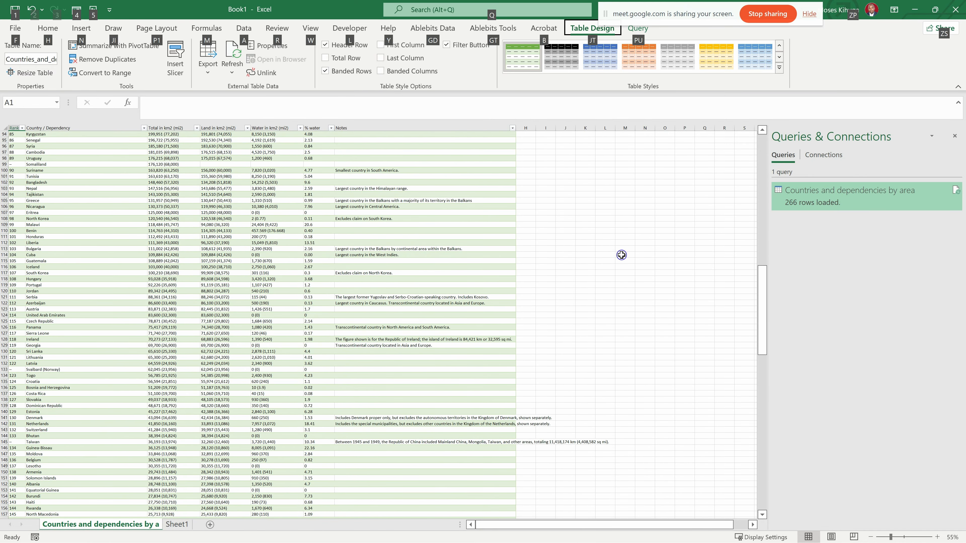